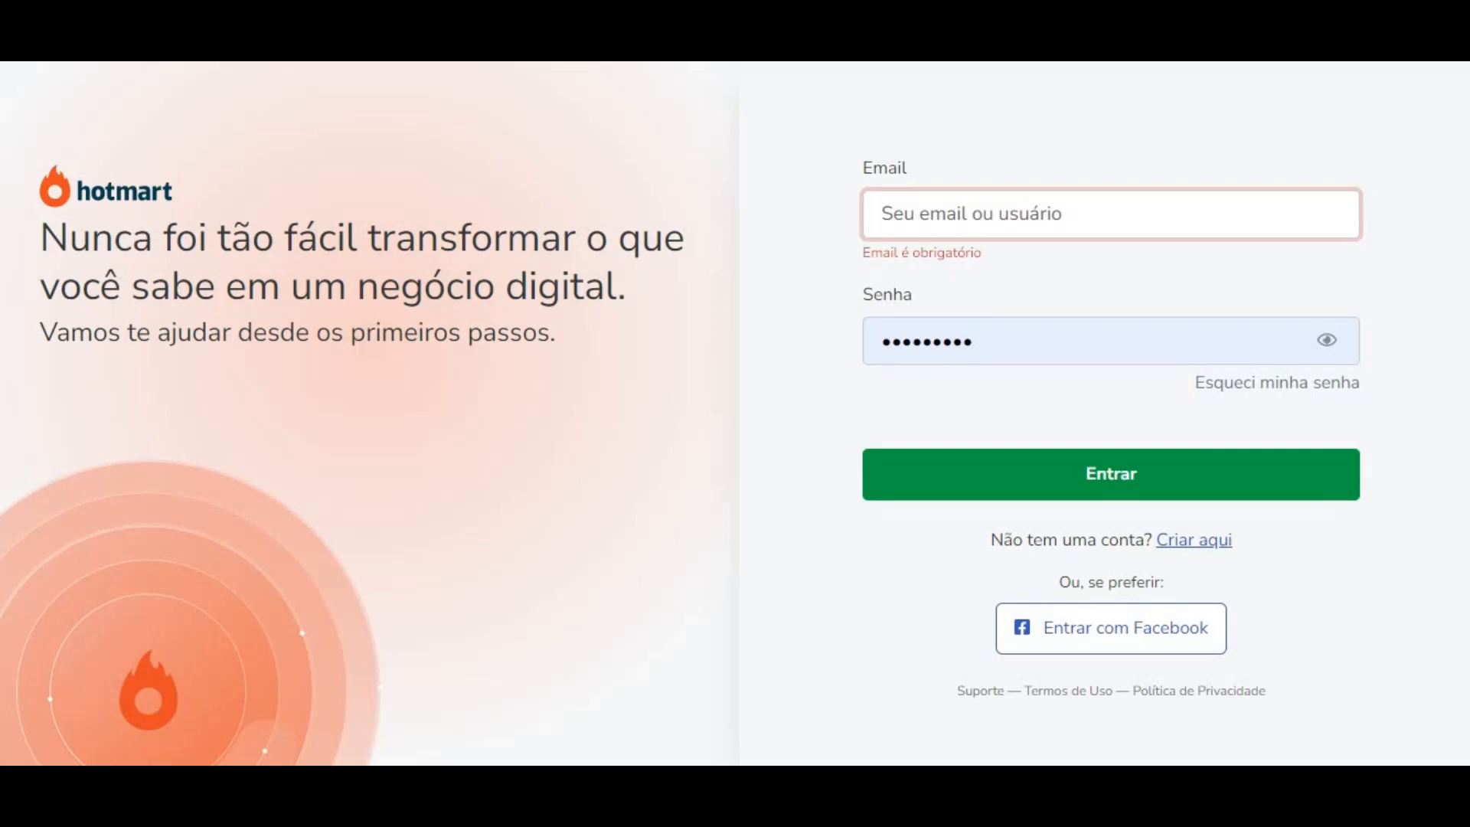
Step: Sign in to Hotmart using the saved account's e-mail and password
{"action": "left_click", "coordinate": [1084, 214]}
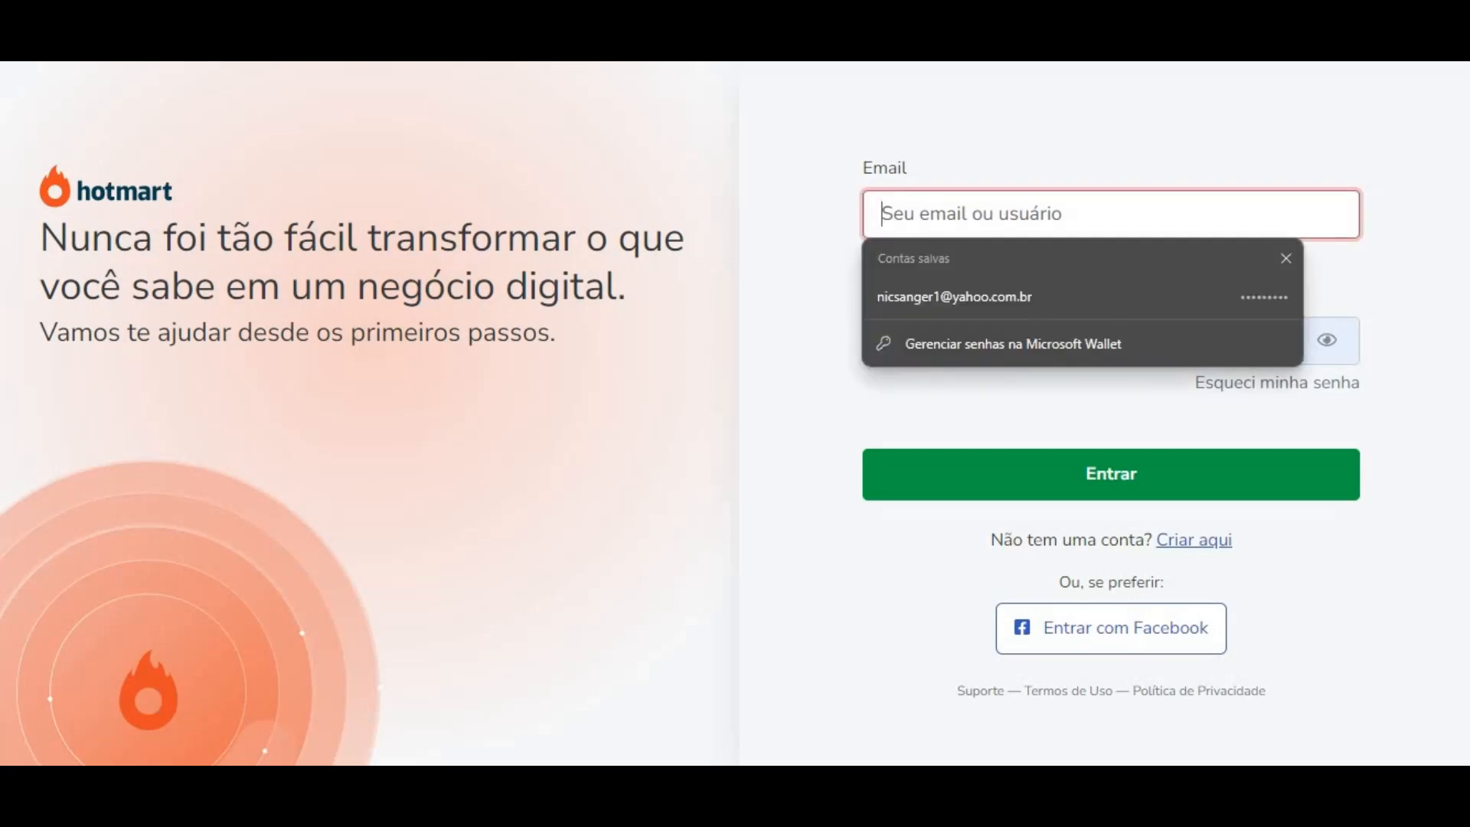
{"action": "left_click", "coordinate": [1072, 296]}
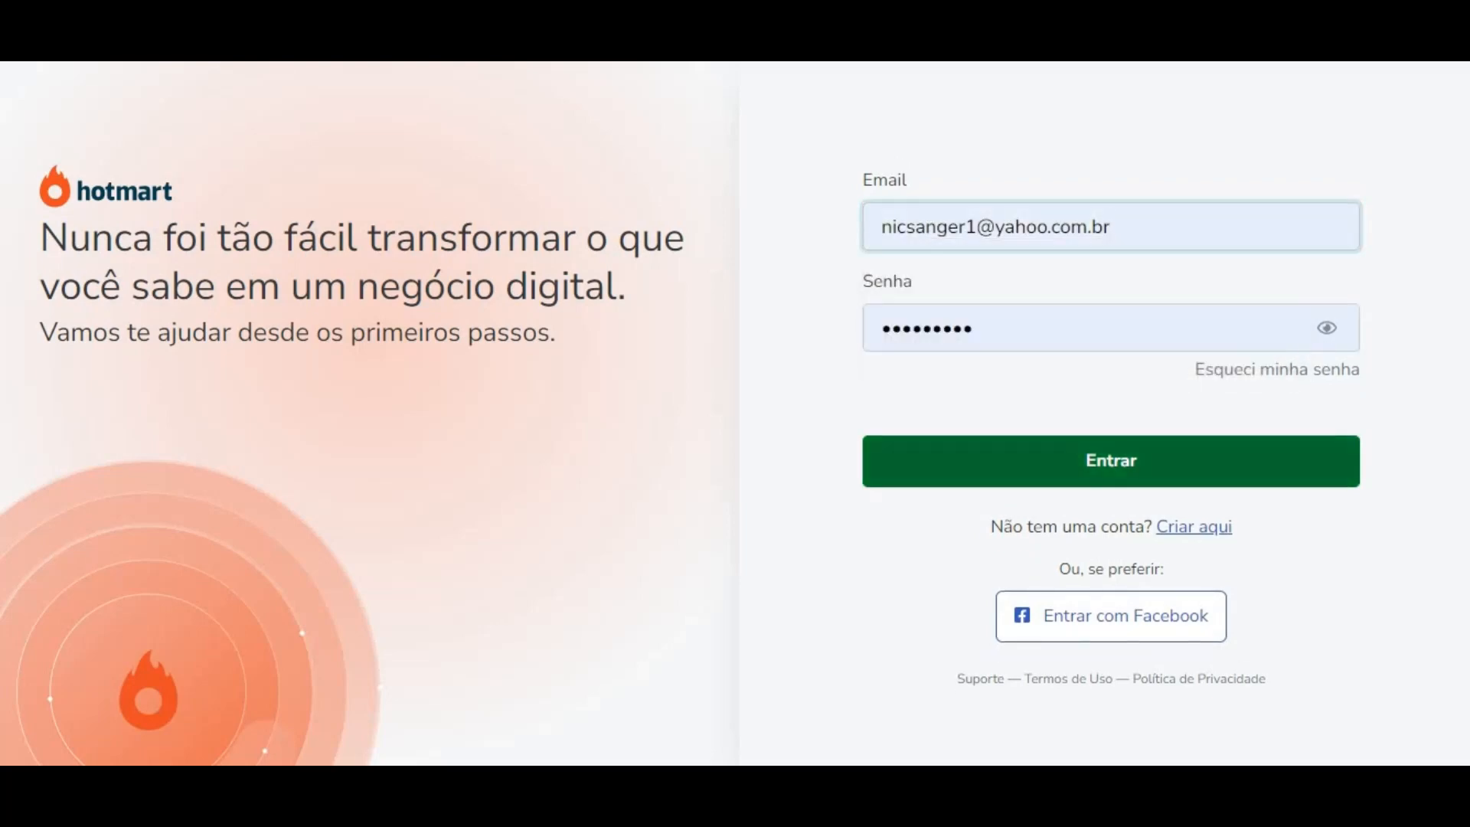
{"action": "key", "text": "Return"}
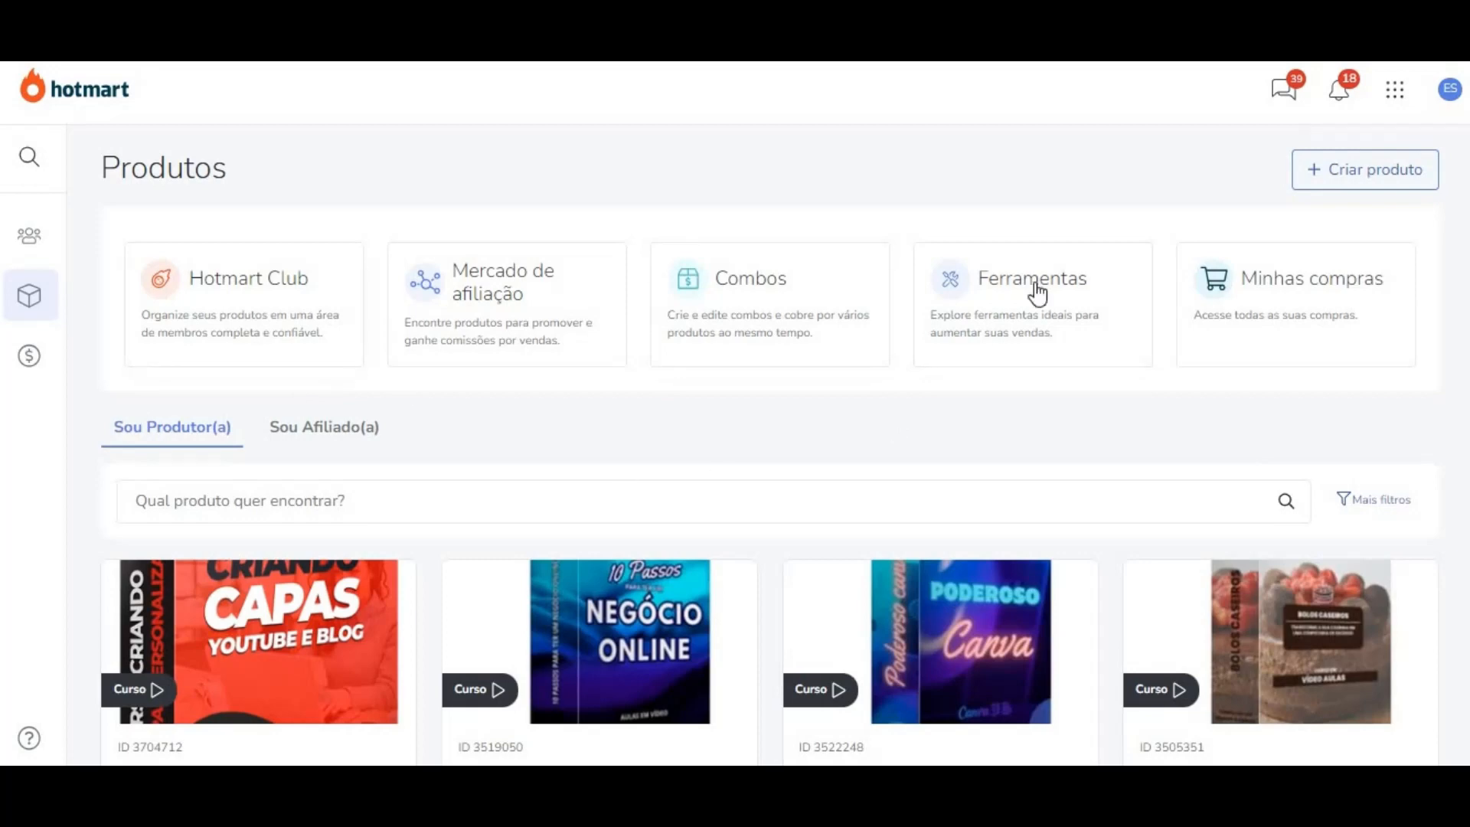
Step: Start creating a new product and choose eBook as its format
{"action": "left_click", "coordinate": [1376, 178]}
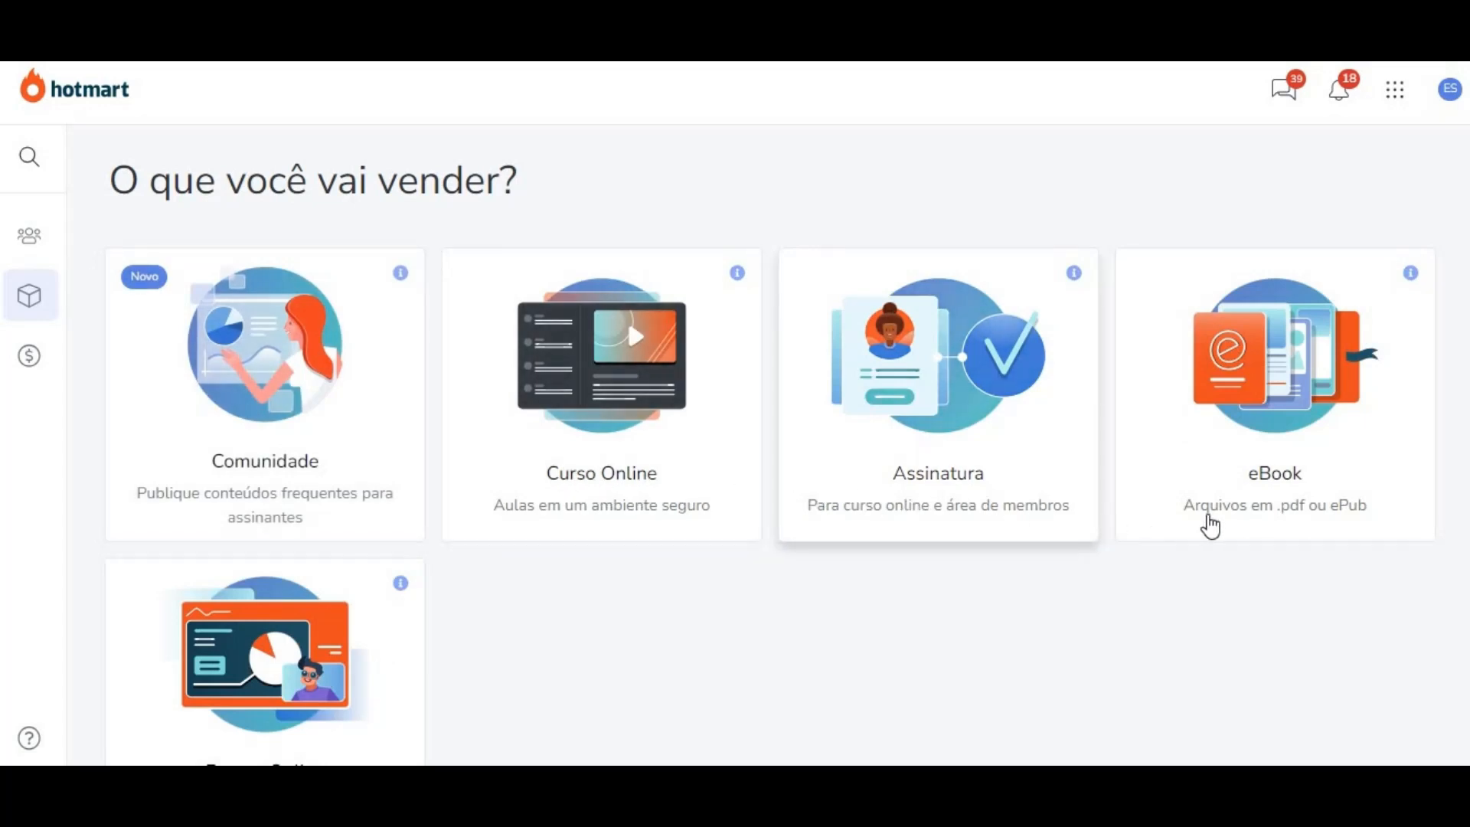
{"action": "scroll", "coordinate": [1215, 525], "scroll_direction": "down", "scroll_amount": 2}
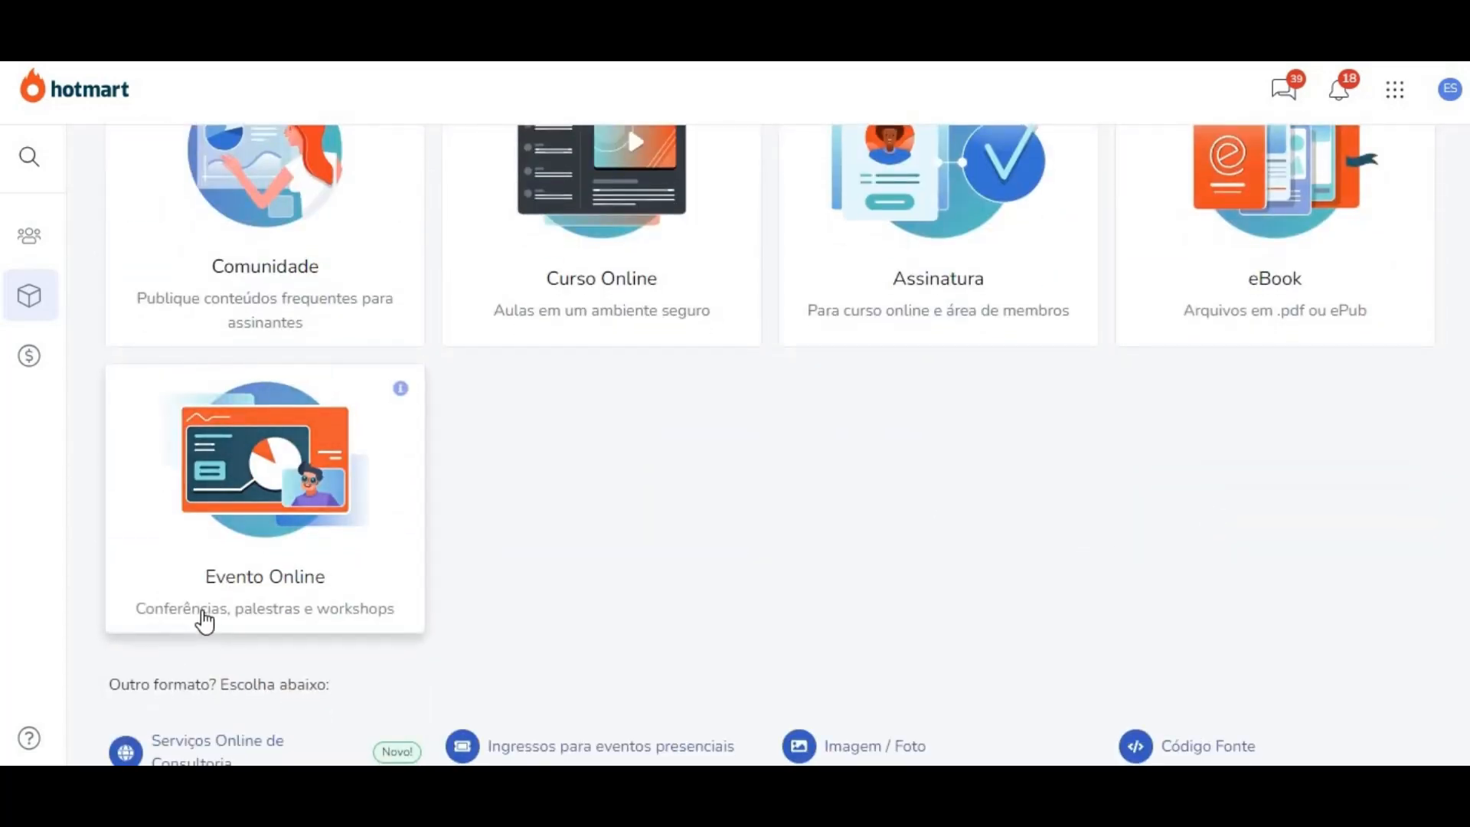
{"action": "scroll", "coordinate": [627, 456], "scroll_direction": "down", "scroll_amount": 2}
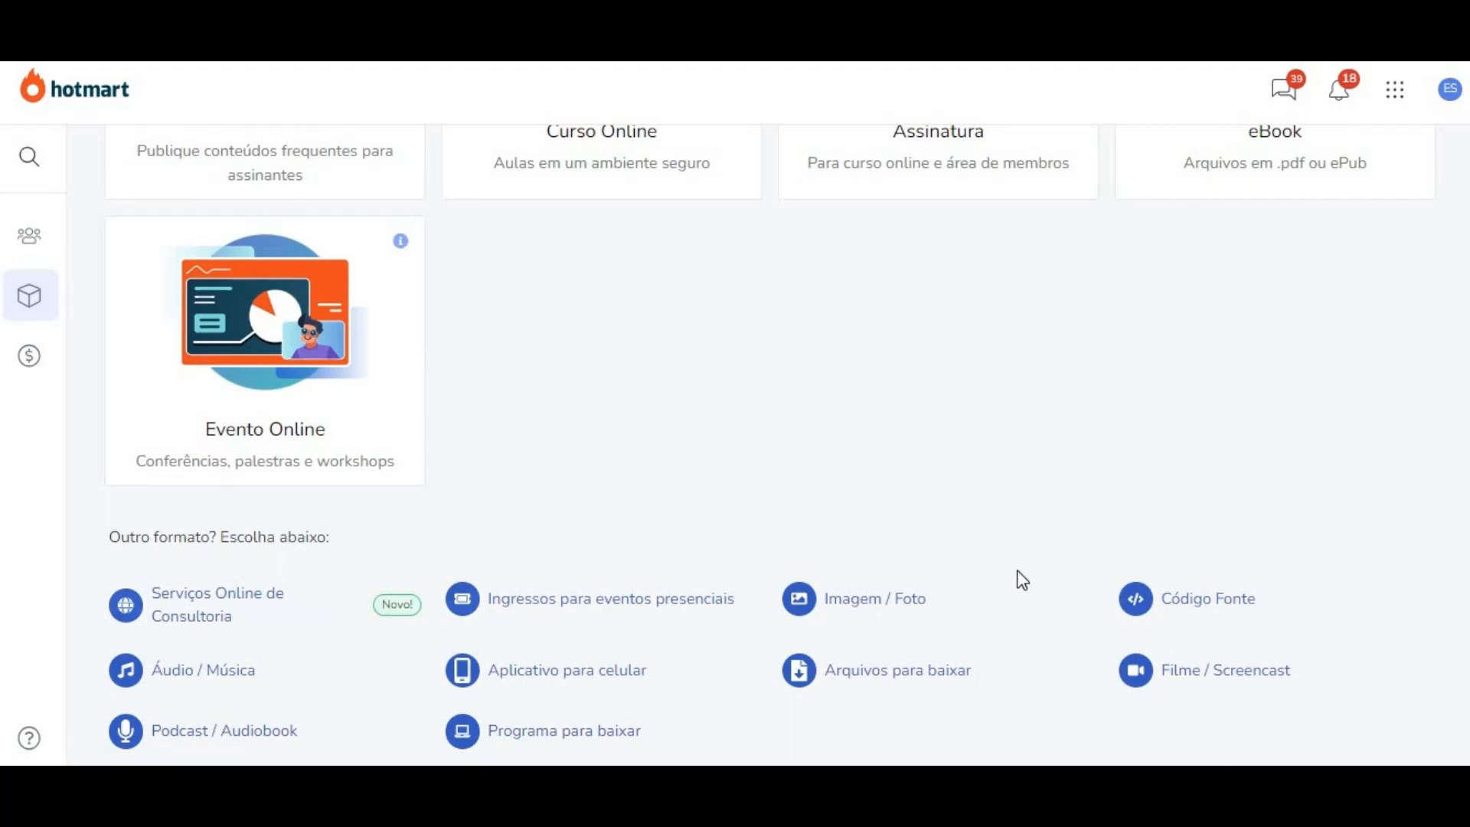
{"action": "scroll", "coordinate": [779, 498], "scroll_direction": "up", "scroll_amount": 3}
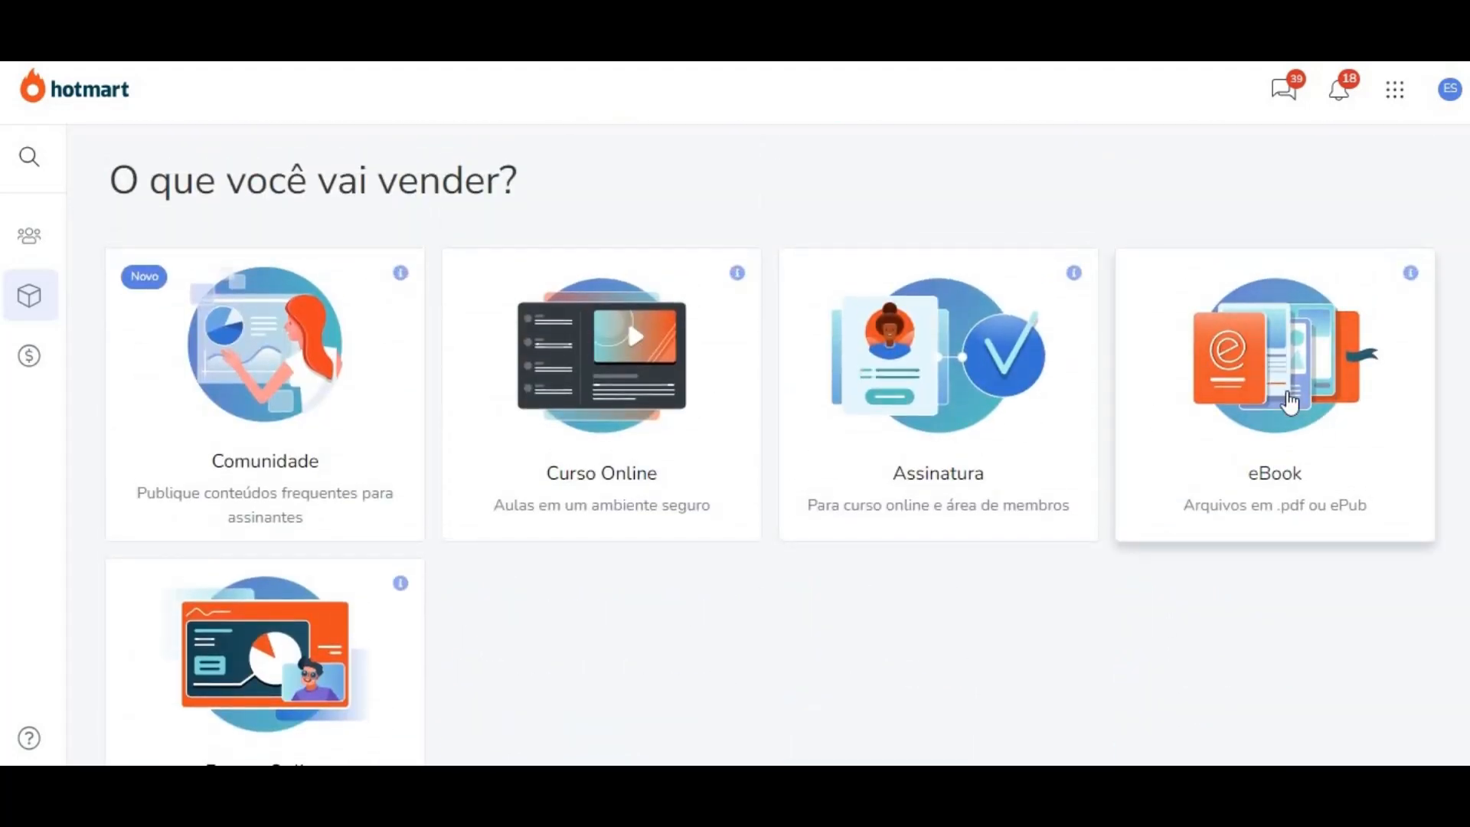
{"action": "left_click", "coordinate": [1291, 404]}
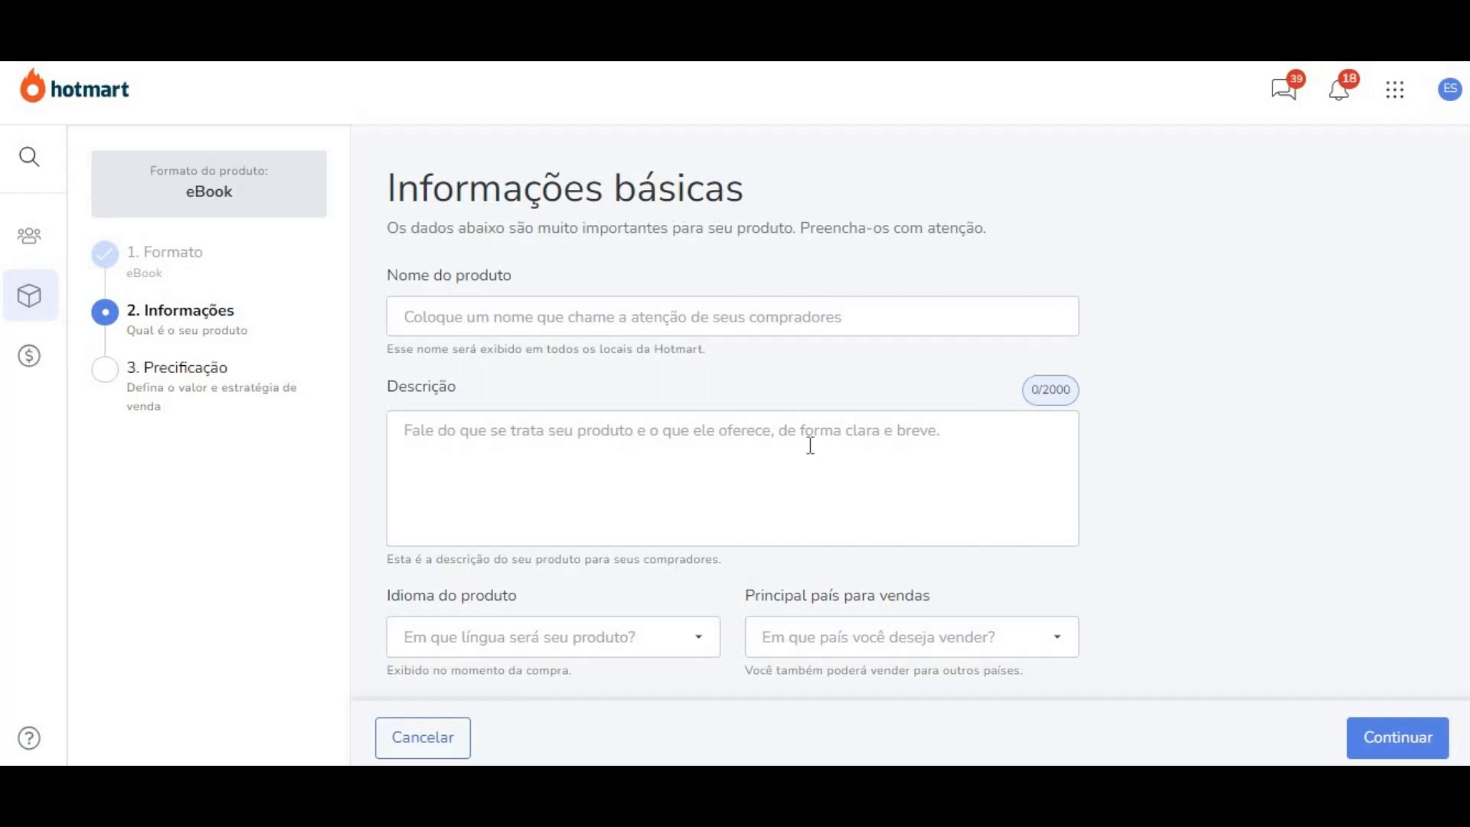
Step: Name the product "ADESTRAMENTO CANINO EM CASA"
{"action": "left_click", "coordinate": [417, 317]}
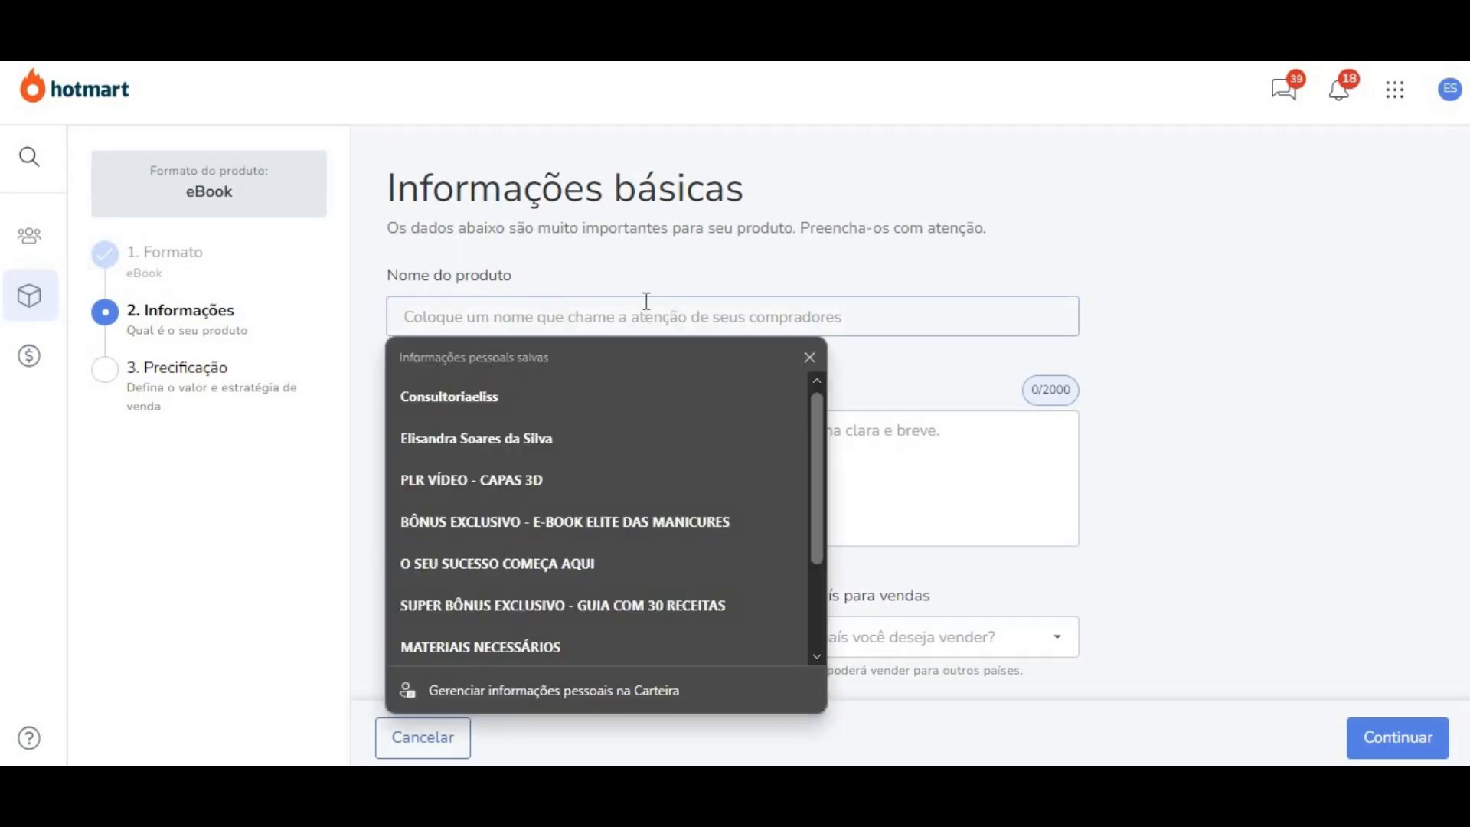
{"action": "type", "text": "ADES"}
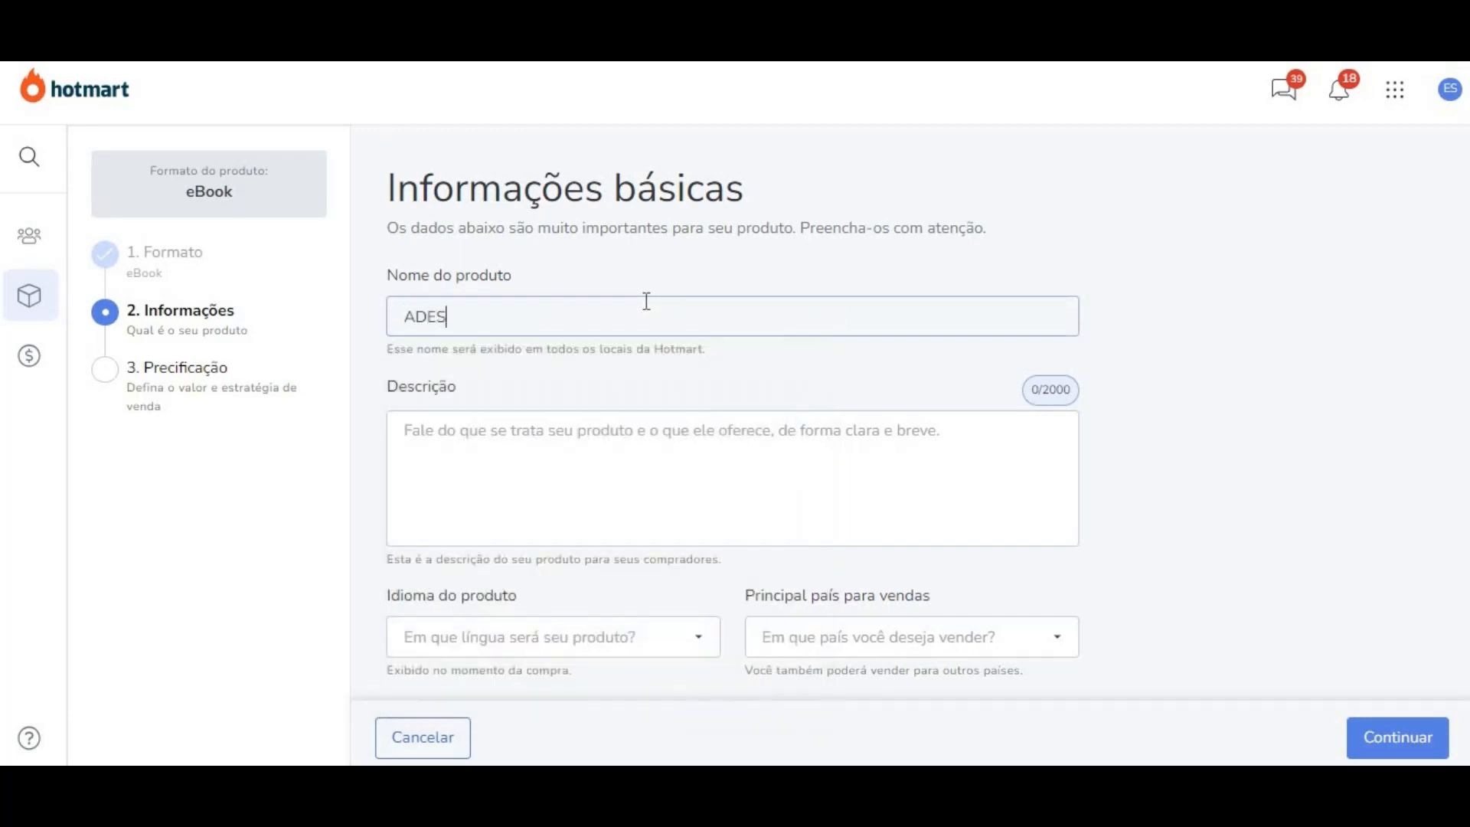
{"action": "type", "text": "TRAMENTO CANI"}
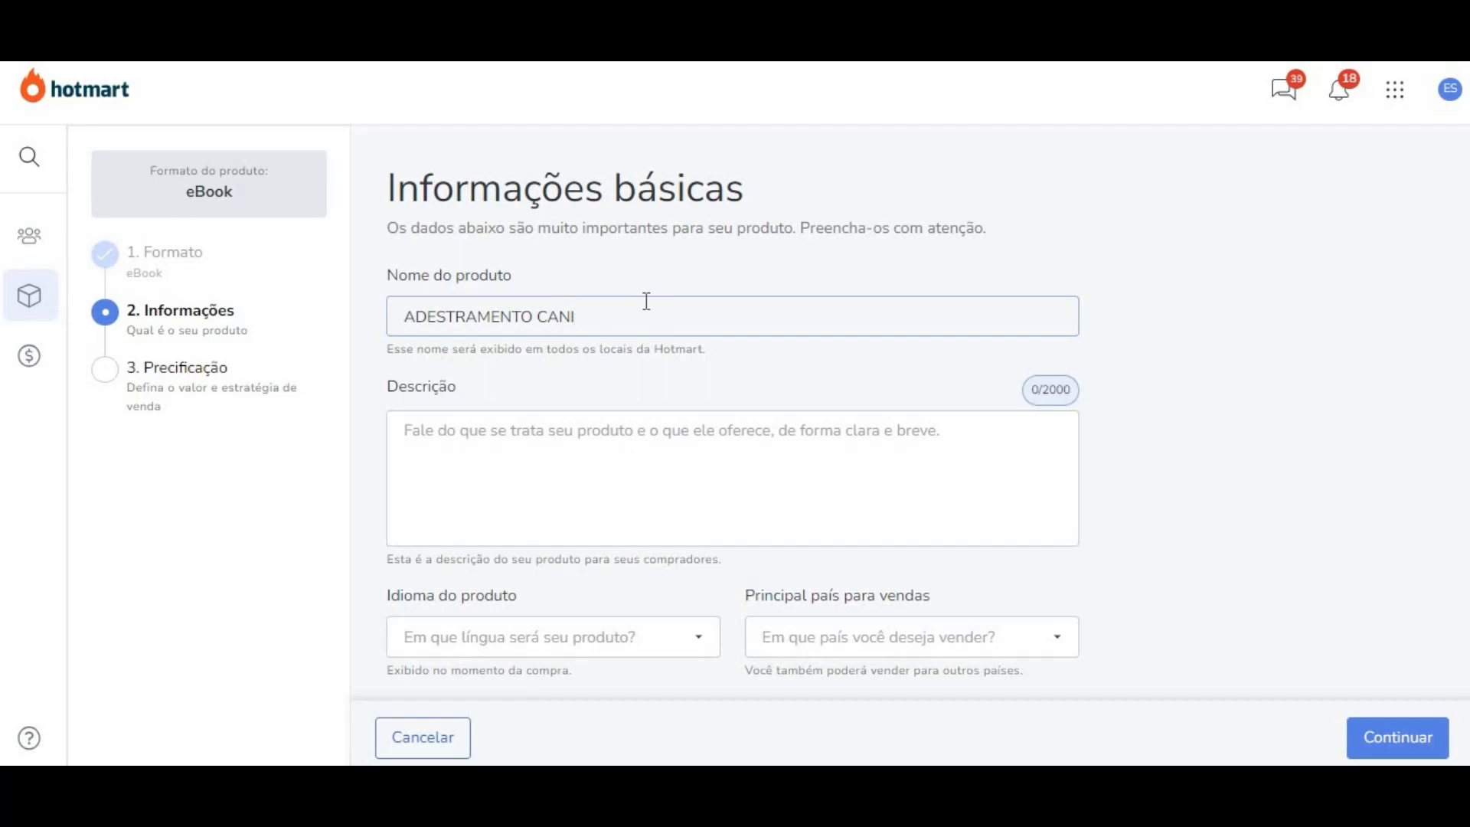
{"action": "type", "text": "NO EM CASA"}
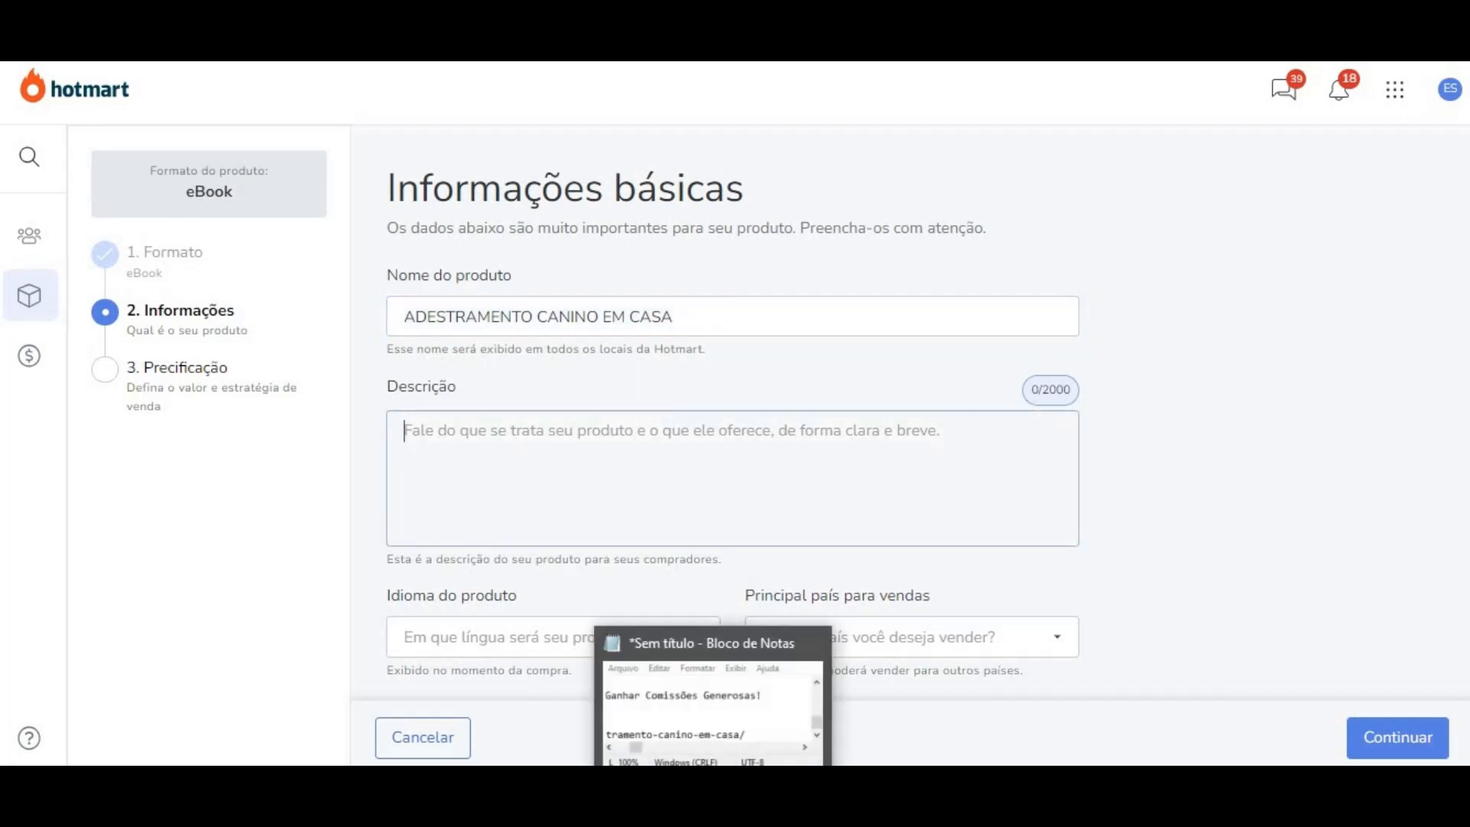
Step: Copy the sales text above PUBLICO ALVO from the Notepad notes, paste it into the product description and review it
{"action": "left_click", "coordinate": [719, 804]}
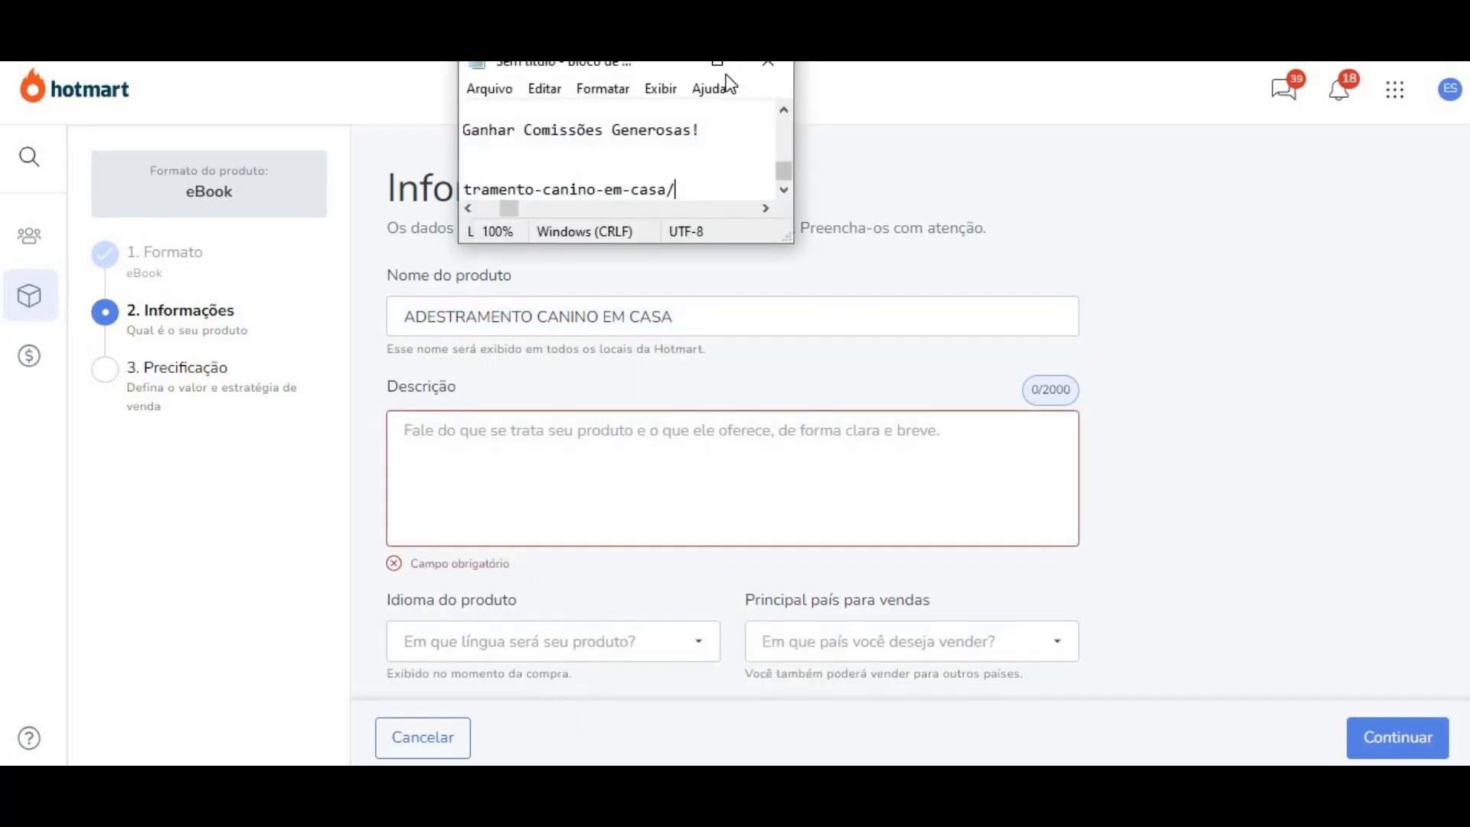
{"action": "left_click", "coordinate": [718, 64]}
{"action": "scroll", "coordinate": [478, 351], "scroll_direction": "up", "scroll_amount": 5}
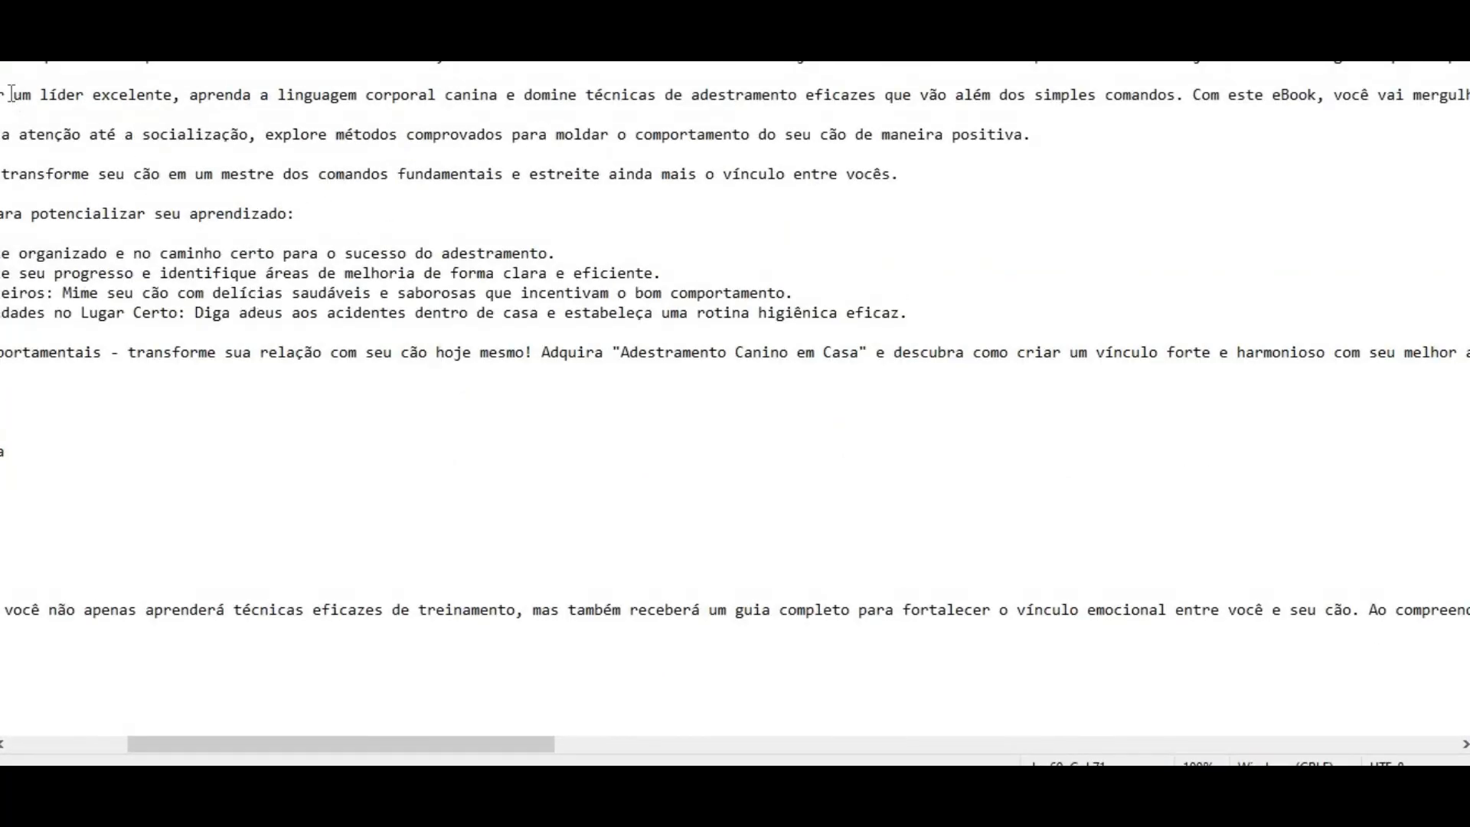
{"action": "left_click_drag", "start_coordinate": [4, 93], "coordinate": [744, 371]}
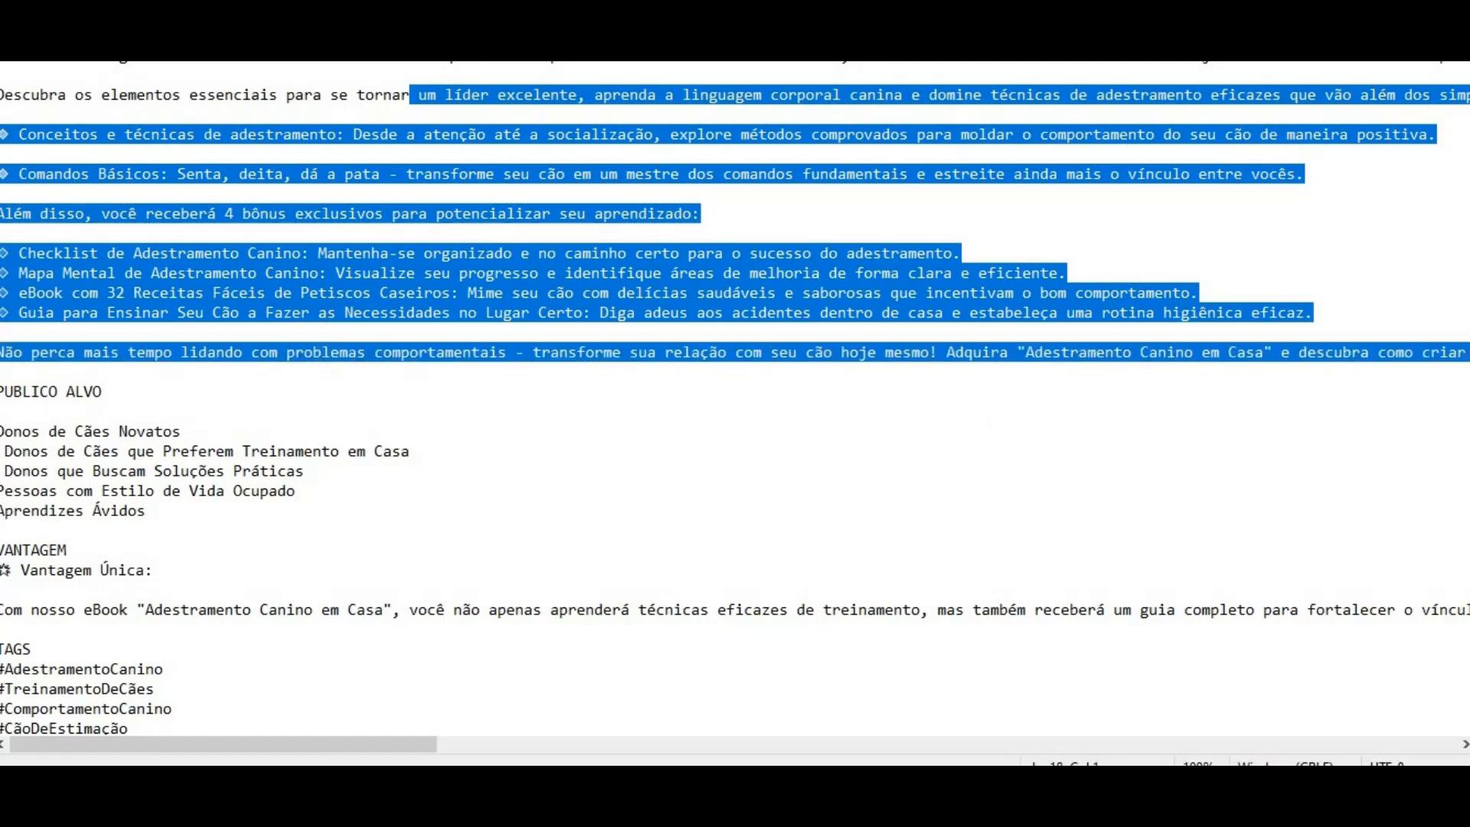
{"action": "left_click", "coordinate": [492, 781]}
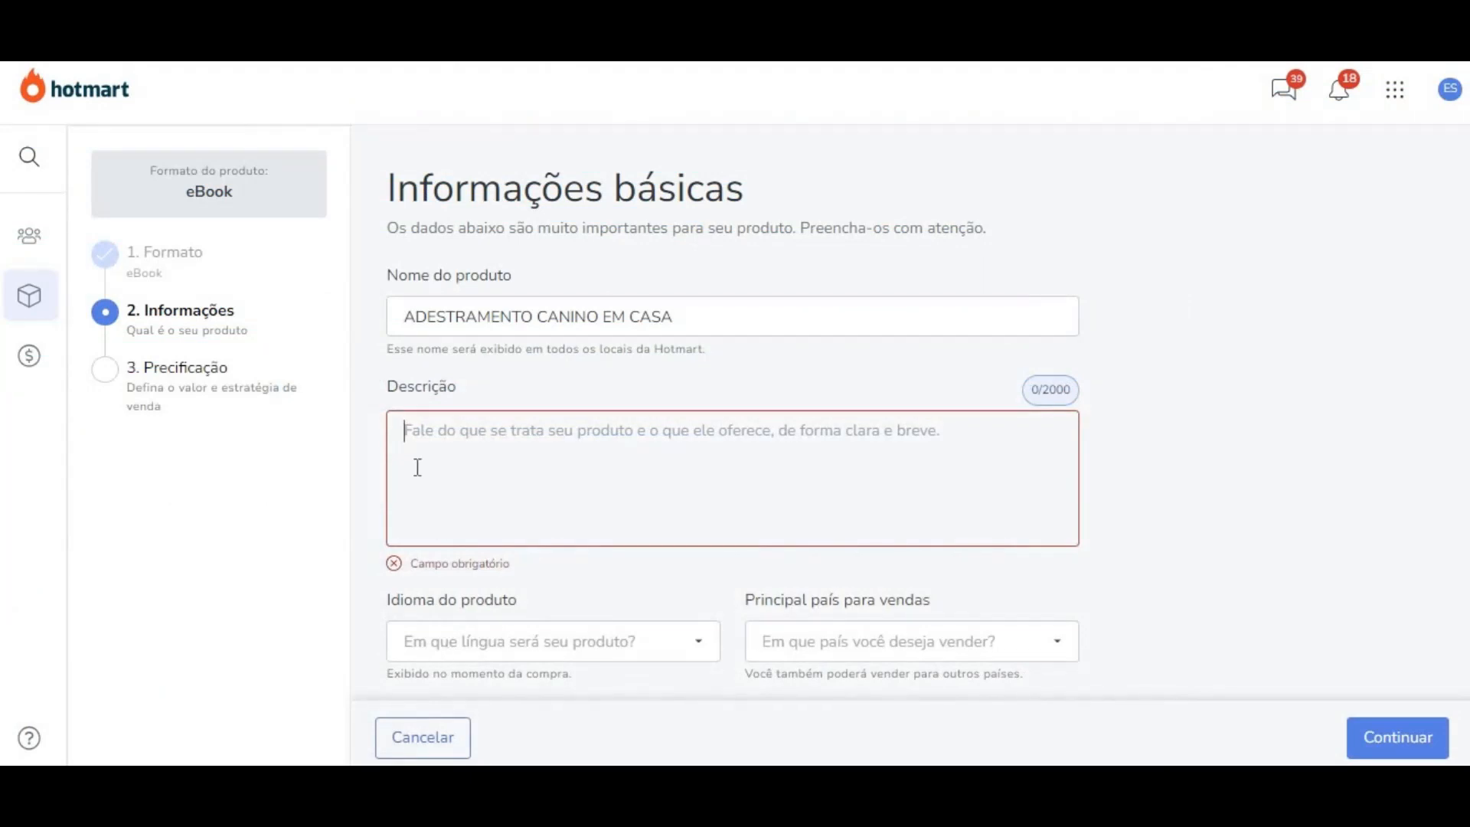
{"action": "key", "text": "ctrl+v"}
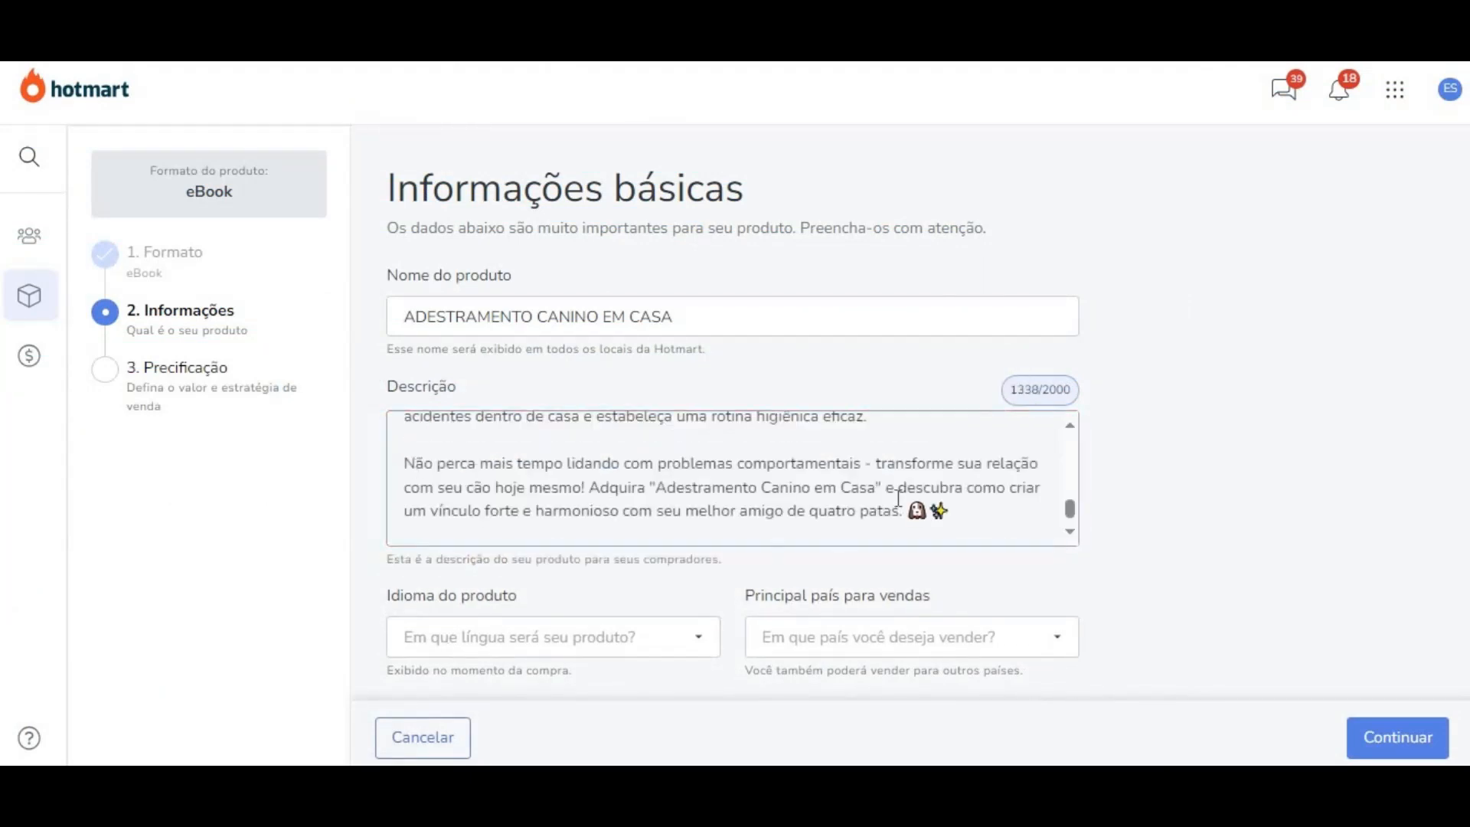
{"action": "scroll", "coordinate": [526, 465], "scroll_direction": "up", "scroll_amount": 10}
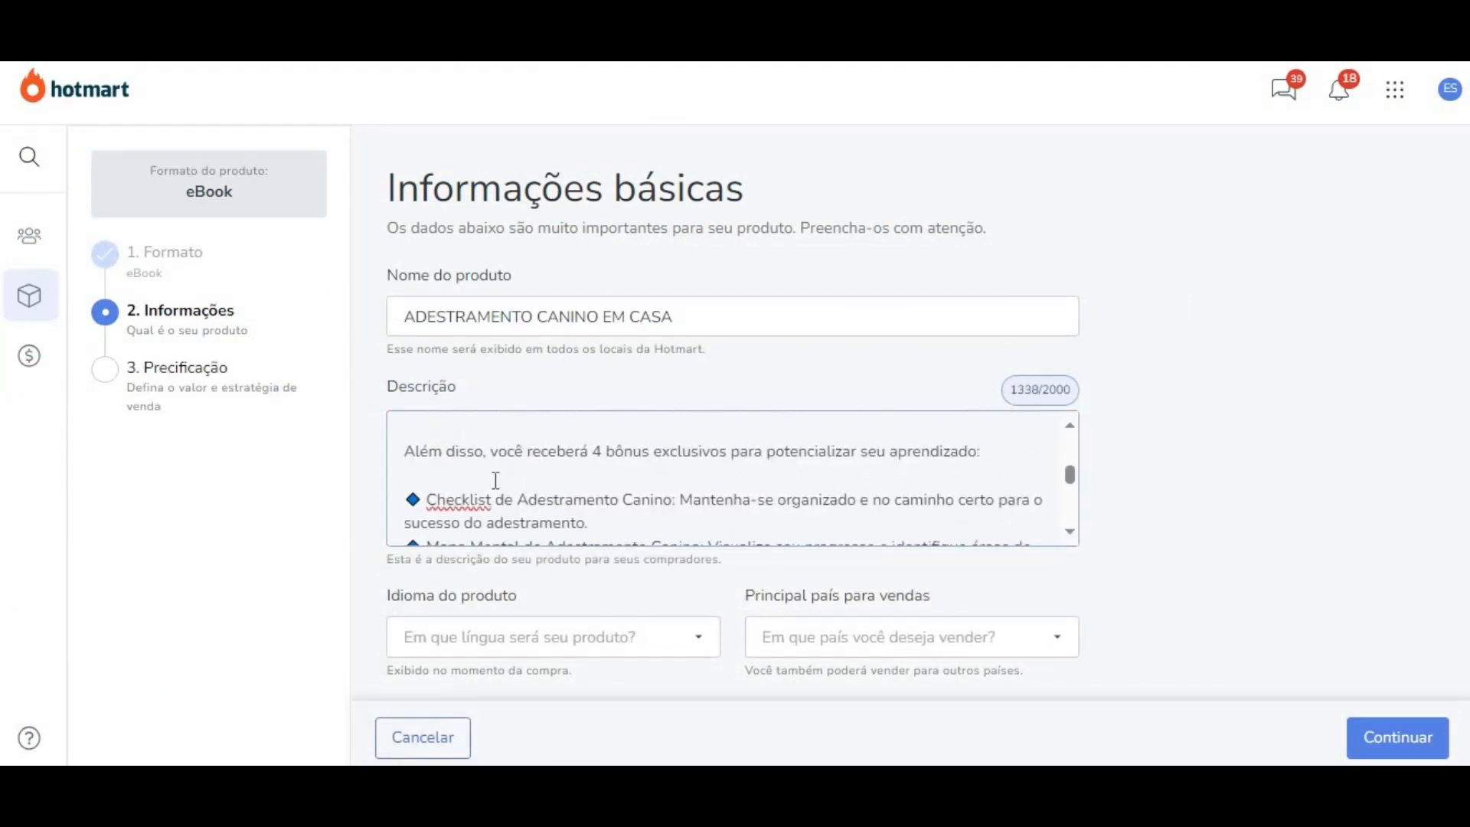
{"action": "scroll", "coordinate": [489, 495], "scroll_direction": "up", "scroll_amount": 1}
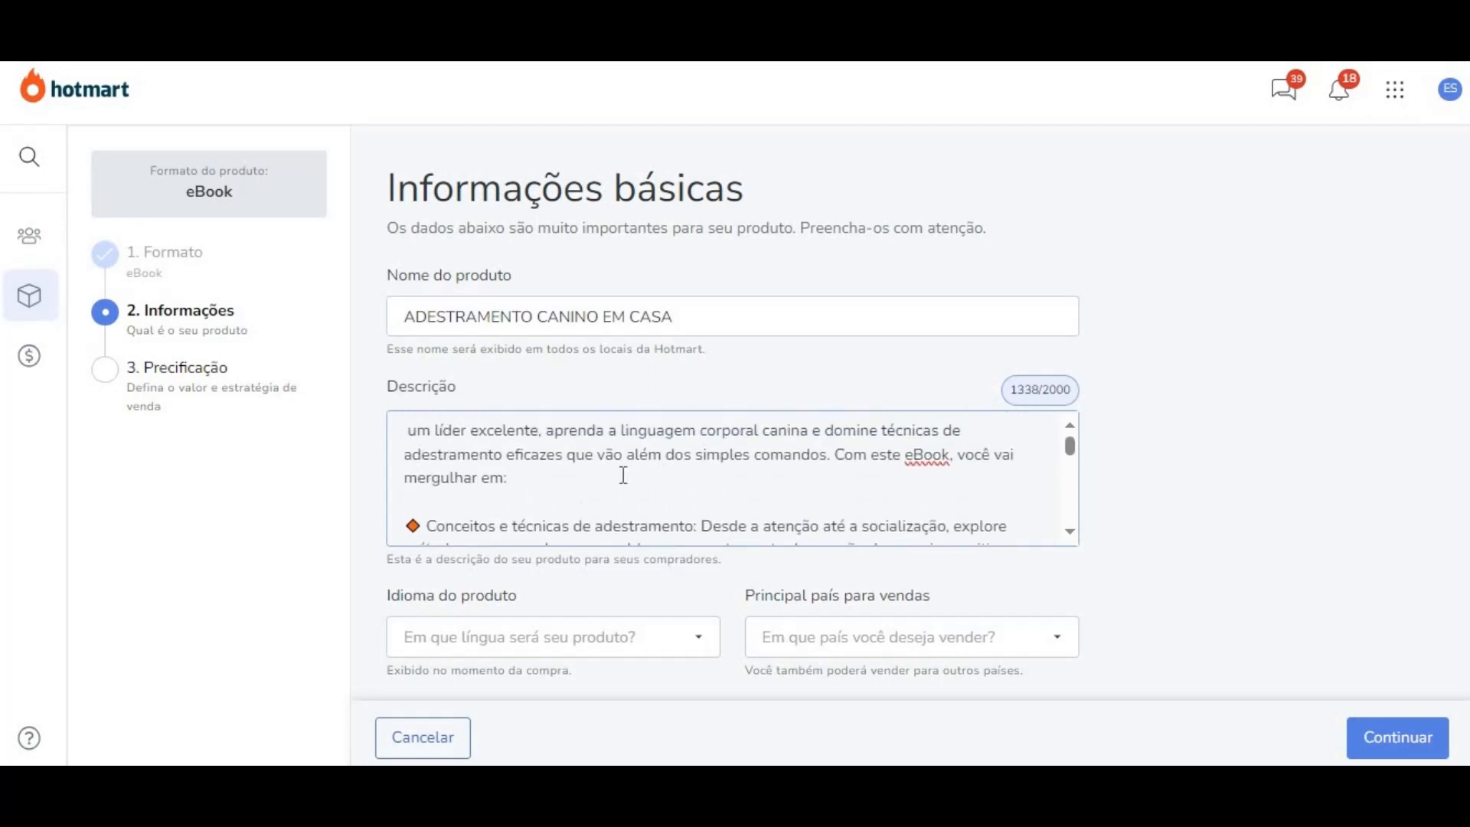
{"action": "scroll", "coordinate": [673, 463], "scroll_direction": "down", "scroll_amount": 6}
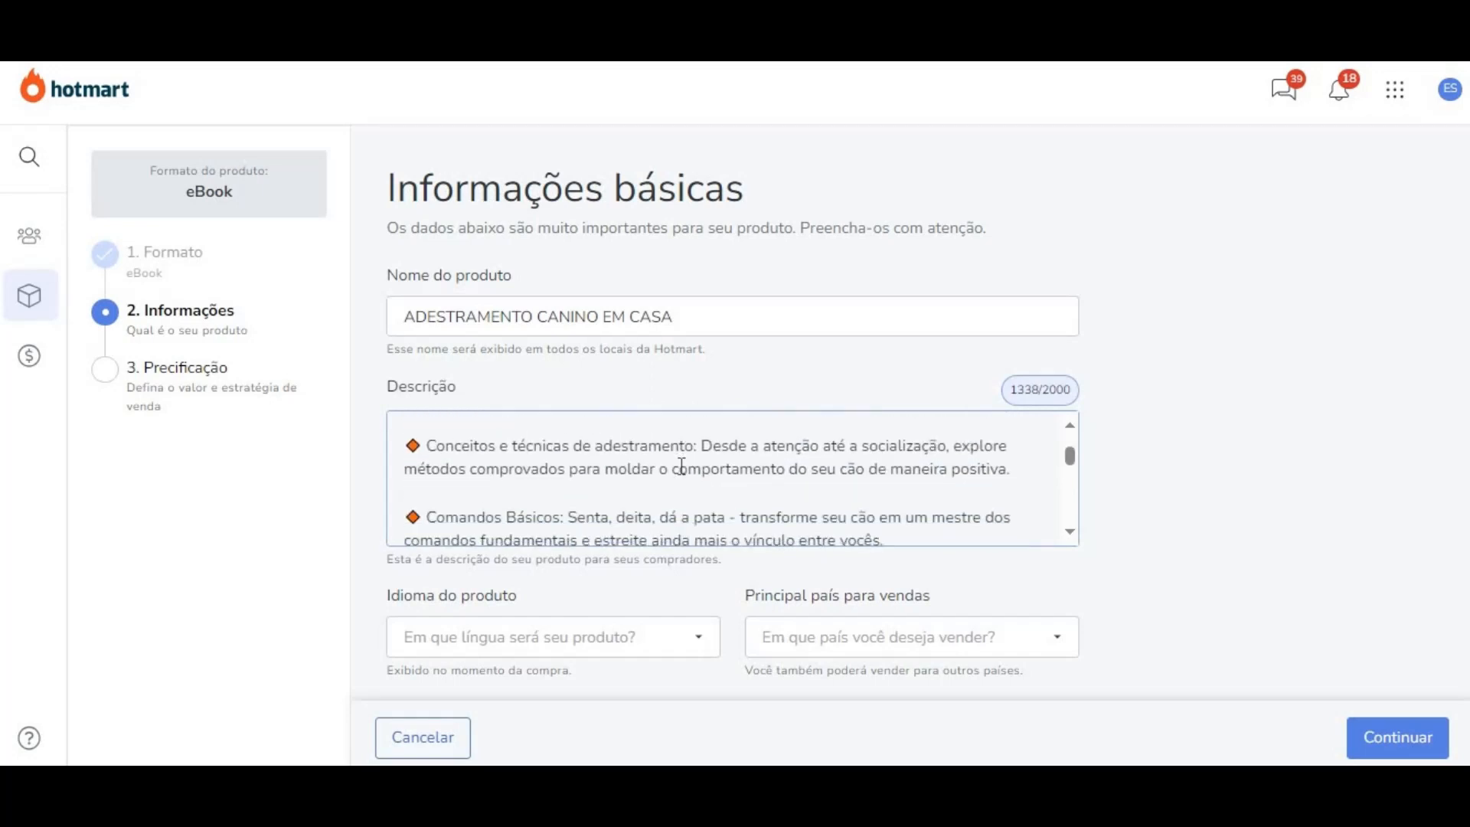
{"action": "scroll", "coordinate": [692, 469], "scroll_direction": "down", "scroll_amount": 6}
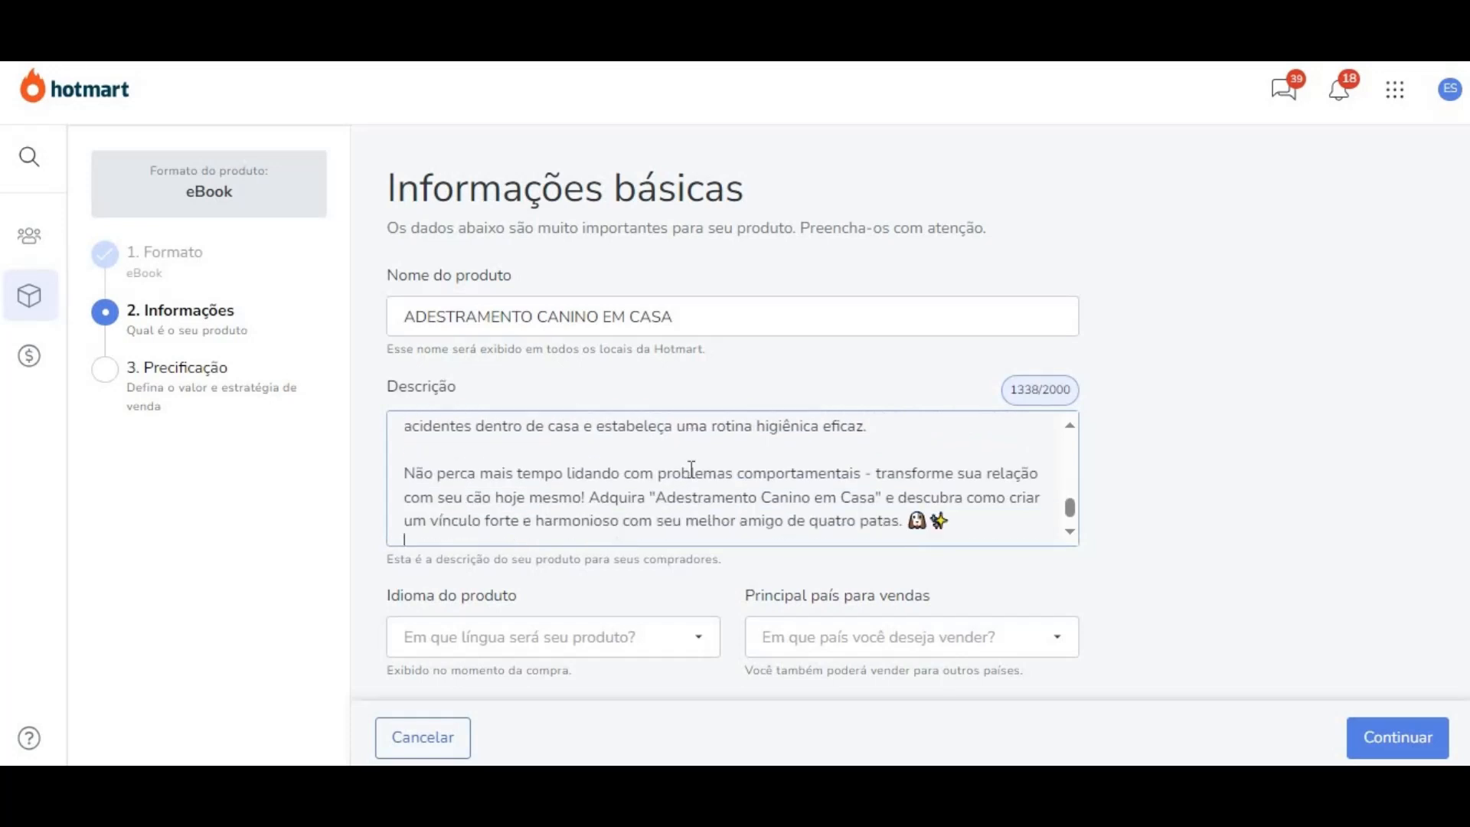
Step: Set the product language to Português (Brasil) and the main sales country to Brasil
{"action": "scroll", "coordinate": [864, 474], "scroll_direction": "down", "scroll_amount": 4}
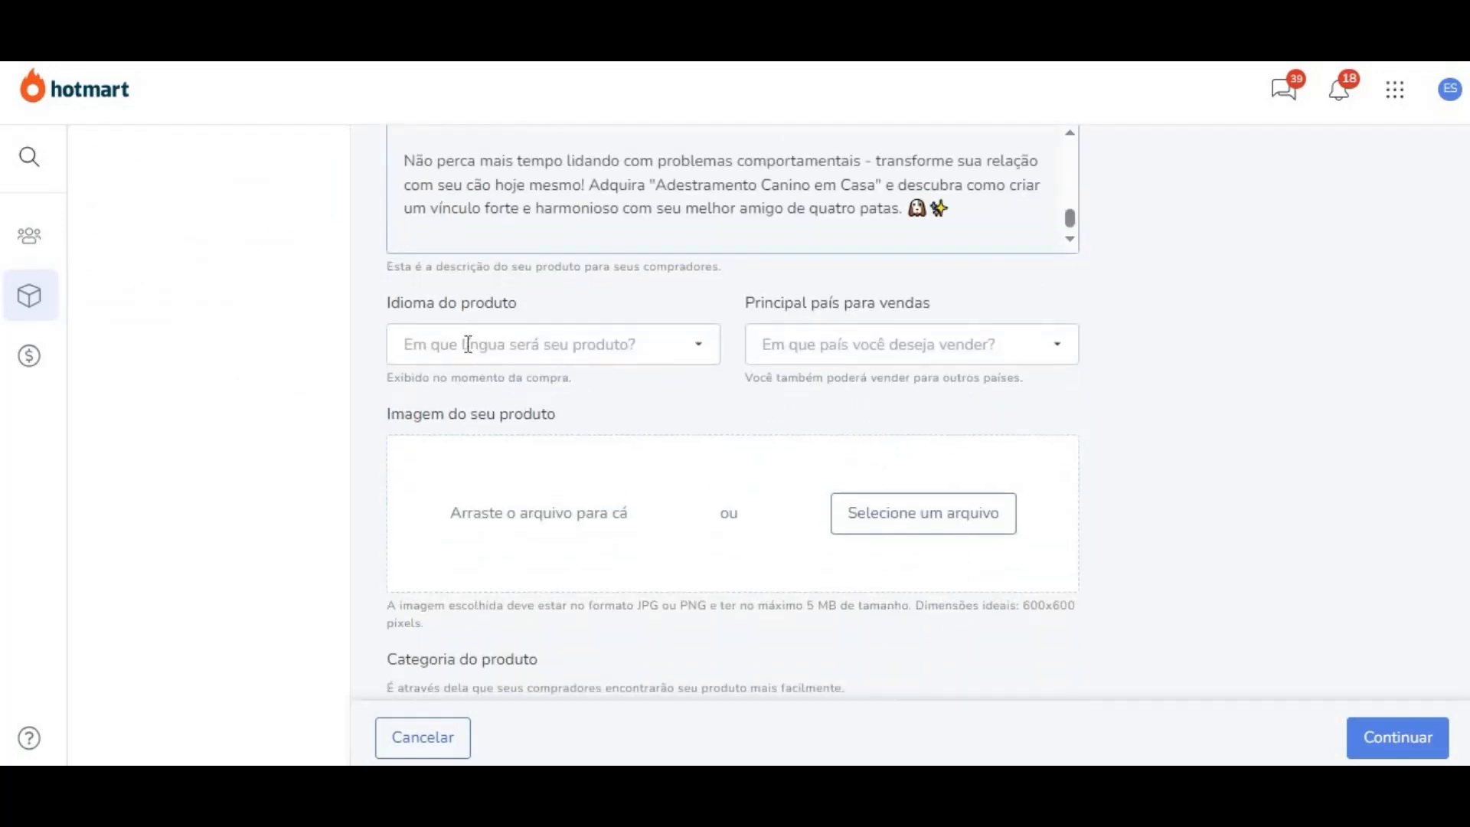
{"action": "left_click", "coordinate": [700, 345]}
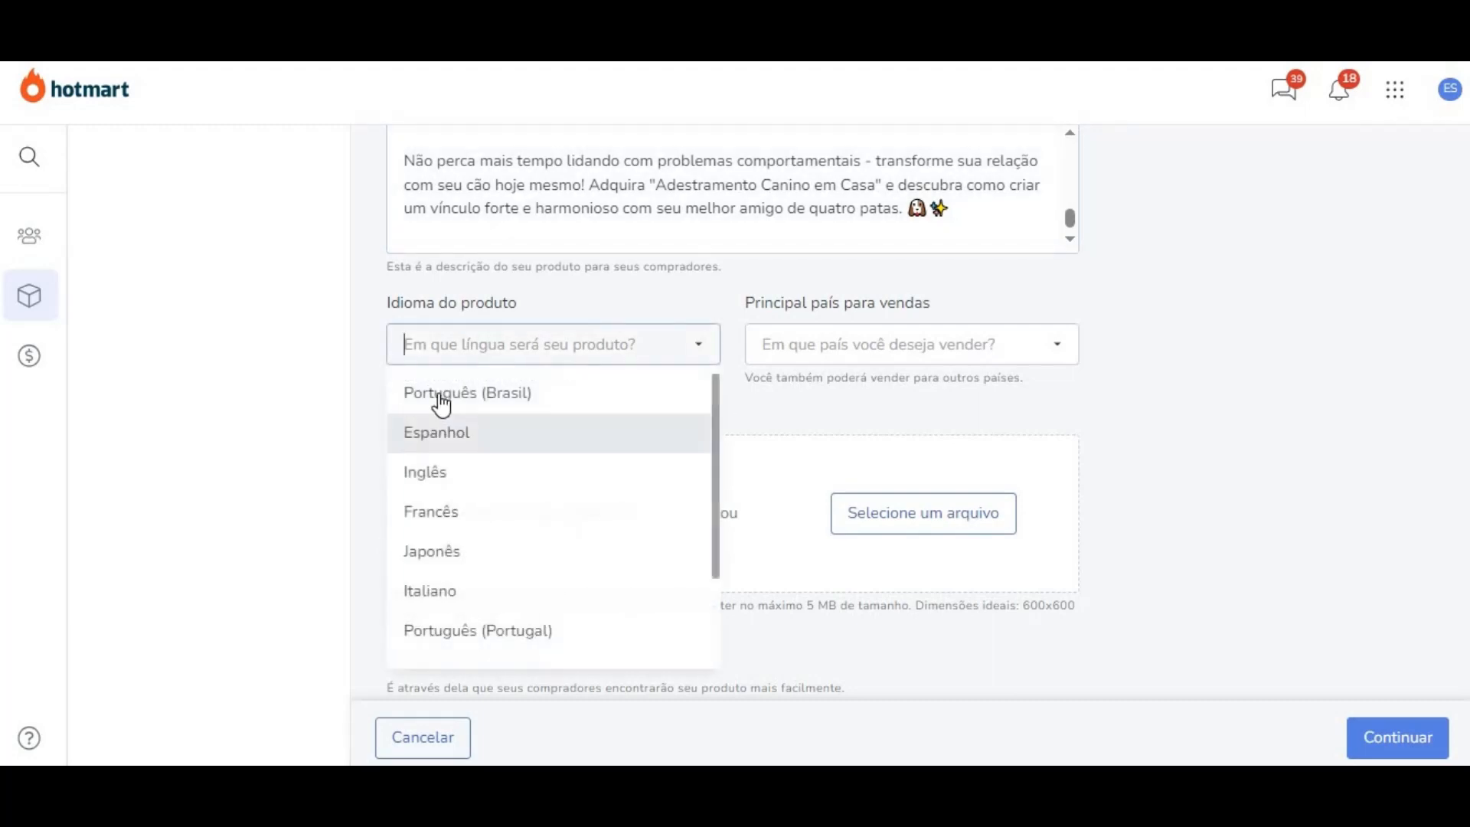
{"action": "left_click", "coordinate": [442, 404]}
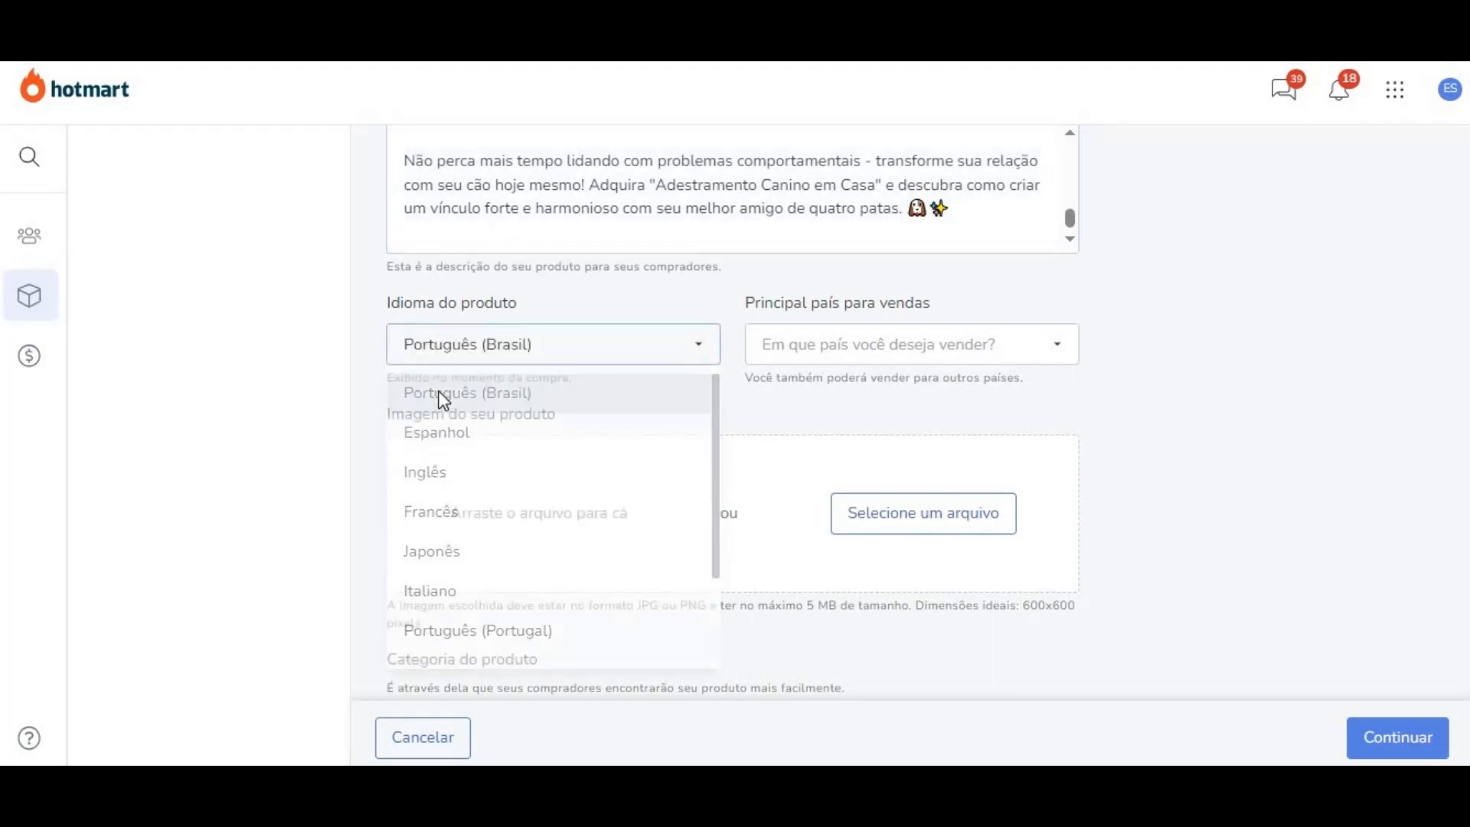
{"action": "left_click", "coordinate": [1058, 344]}
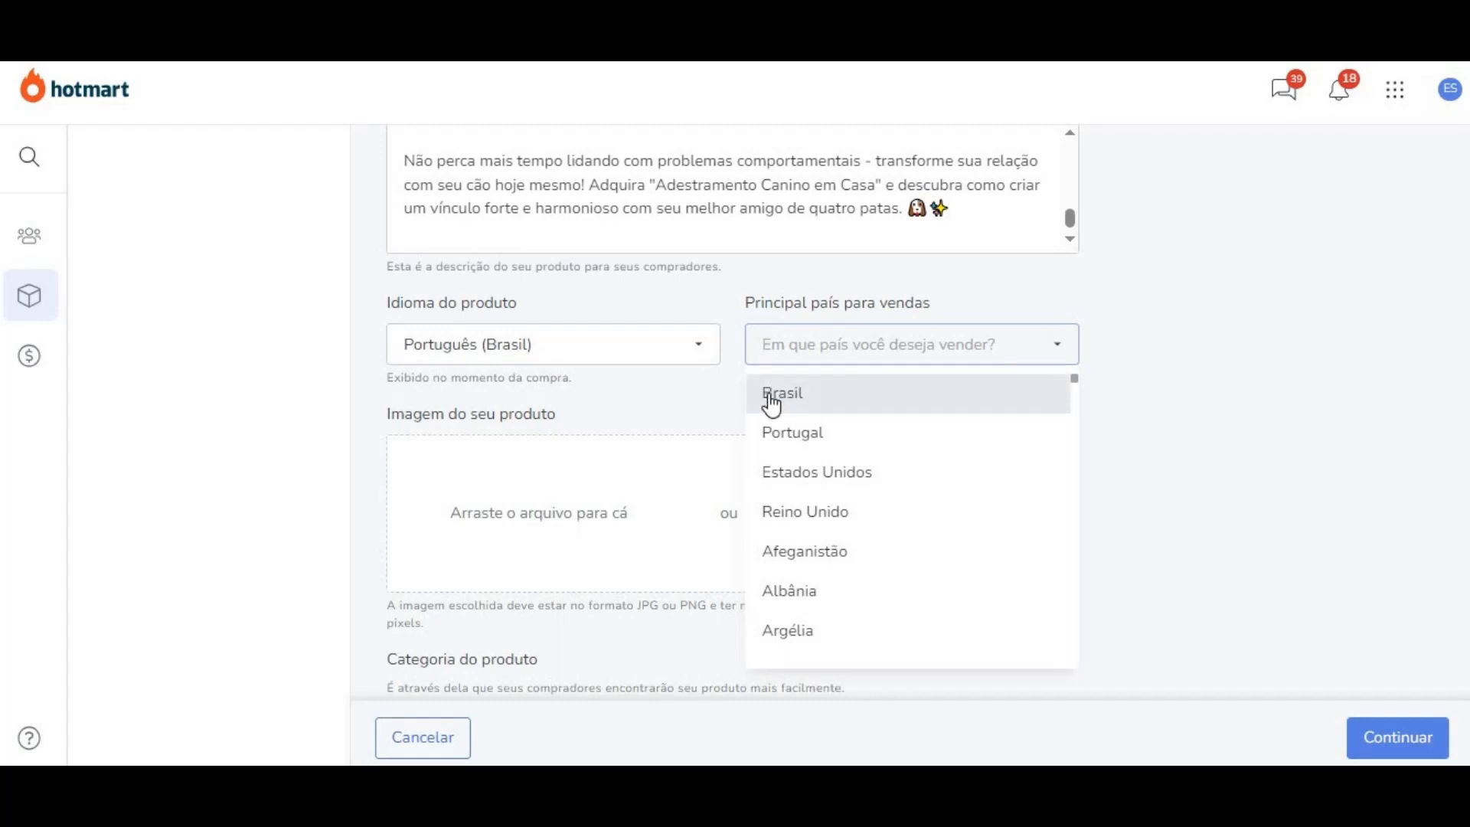
{"action": "left_click", "coordinate": [1004, 379]}
Step: Upload the image file ADESTRAMENTO CAPA from Downloads as the product image
{"action": "scroll", "coordinate": [929, 607], "scroll_direction": "down", "scroll_amount": 3}
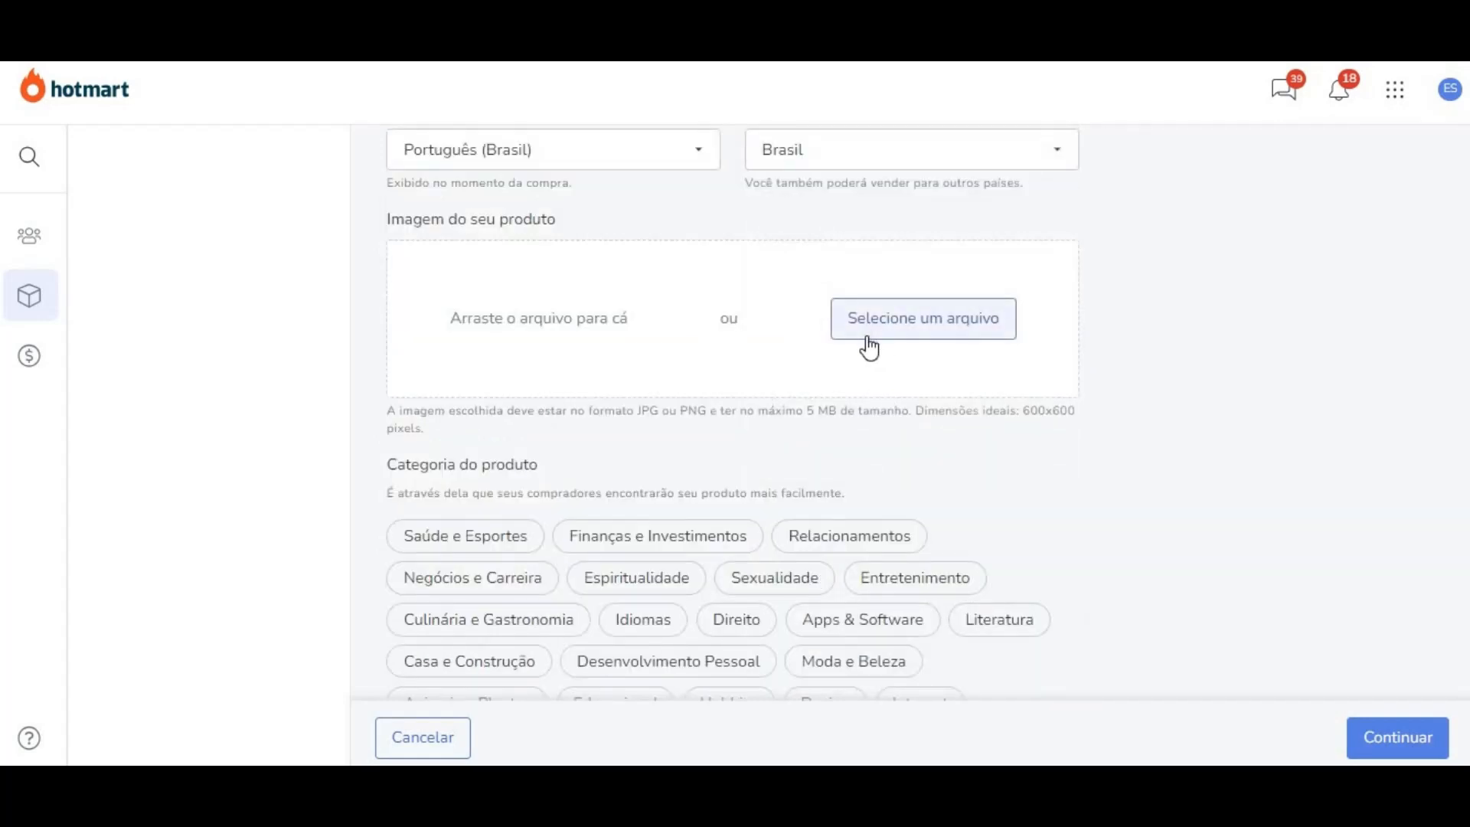
{"action": "scroll", "coordinate": [558, 443], "scroll_direction": "up", "scroll_amount": 2}
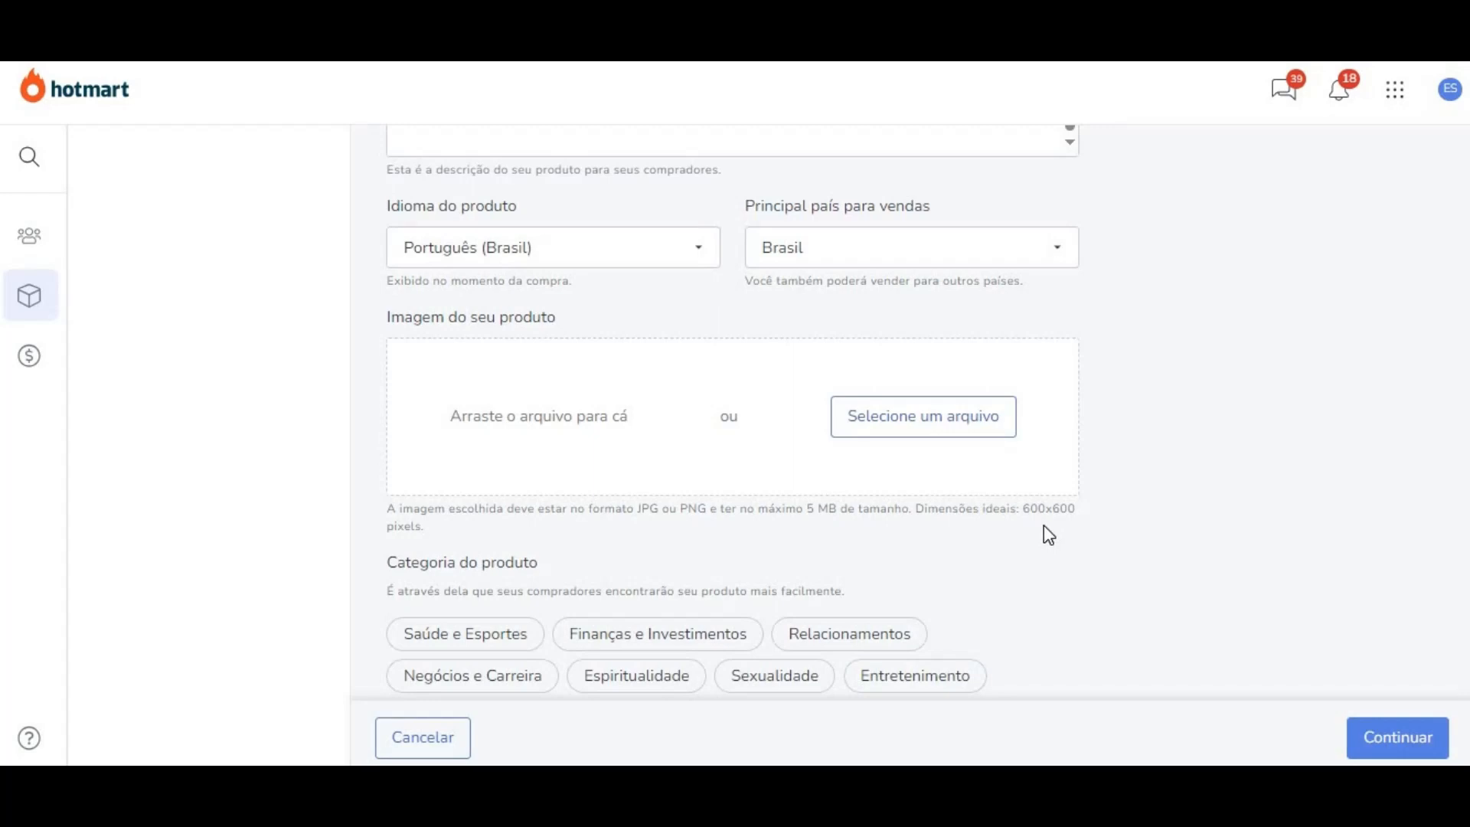
{"action": "left_click", "coordinate": [894, 429]}
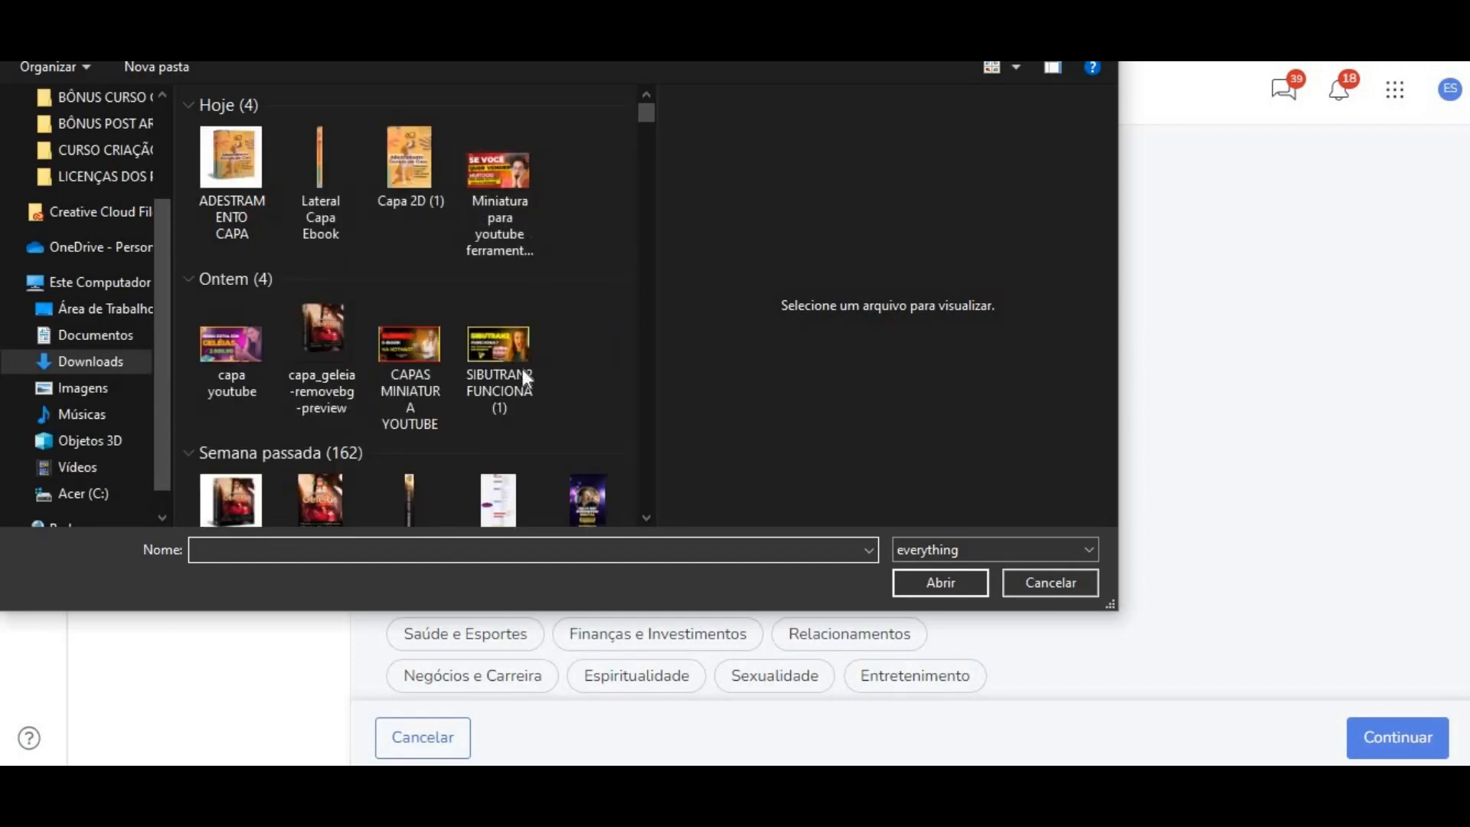
{"action": "left_click", "coordinate": [232, 163]}
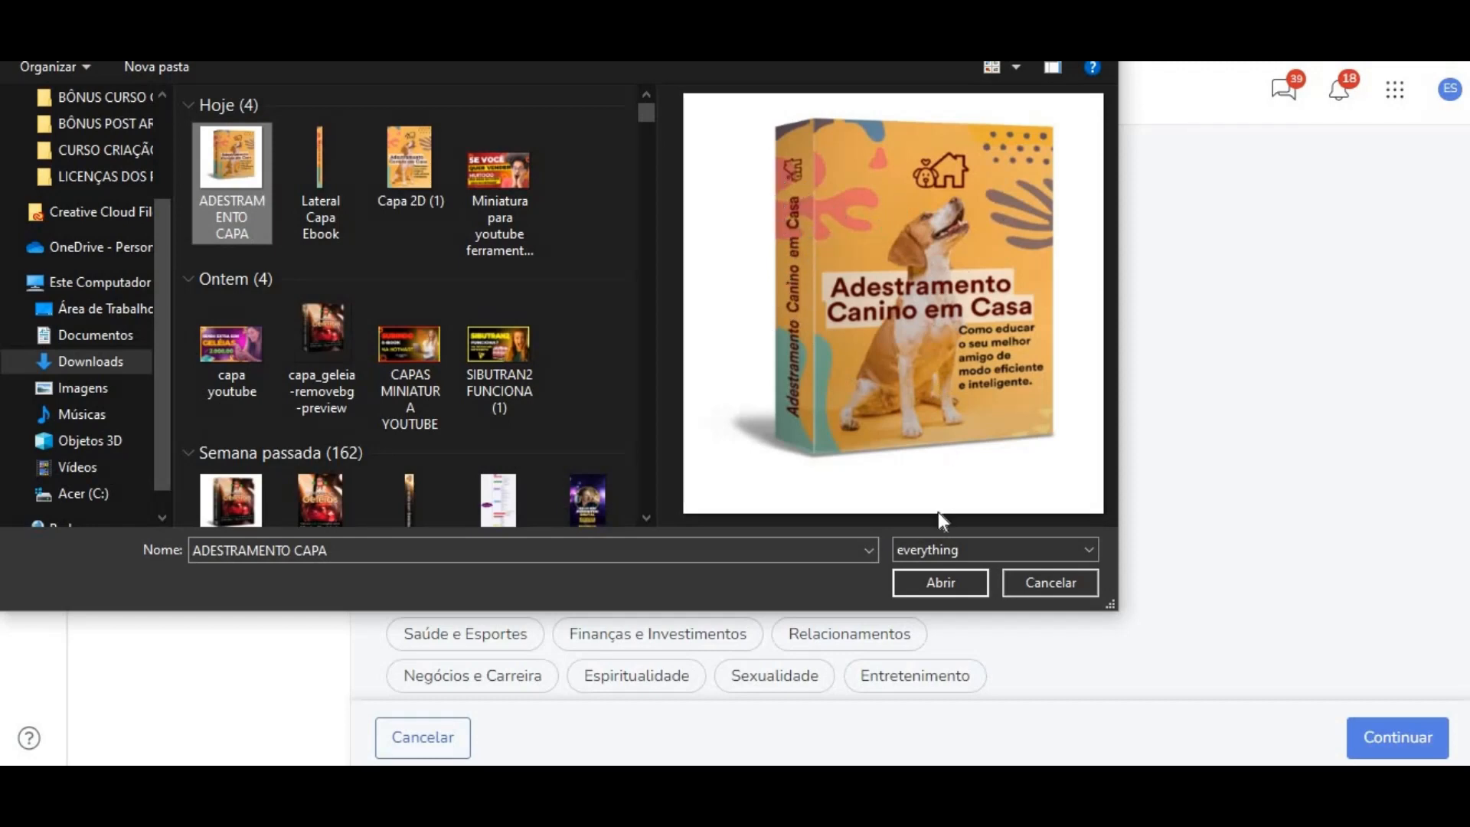
{"action": "left_click", "coordinate": [933, 587]}
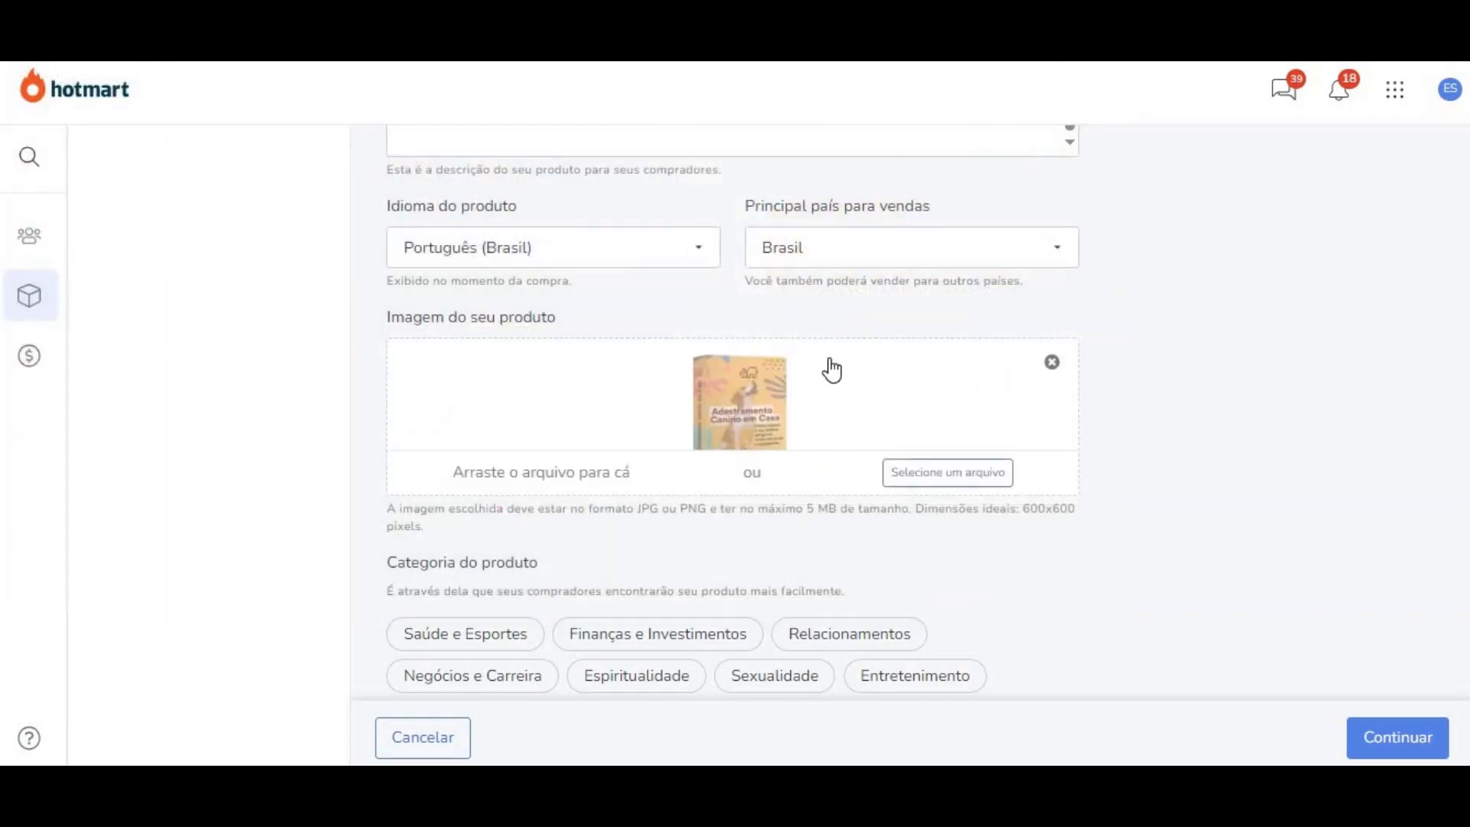
Step: Assign the product to the category Animais e Plantas and continue to the pricing stage
{"action": "scroll", "coordinate": [804, 370], "scroll_direction": "down", "scroll_amount": 3}
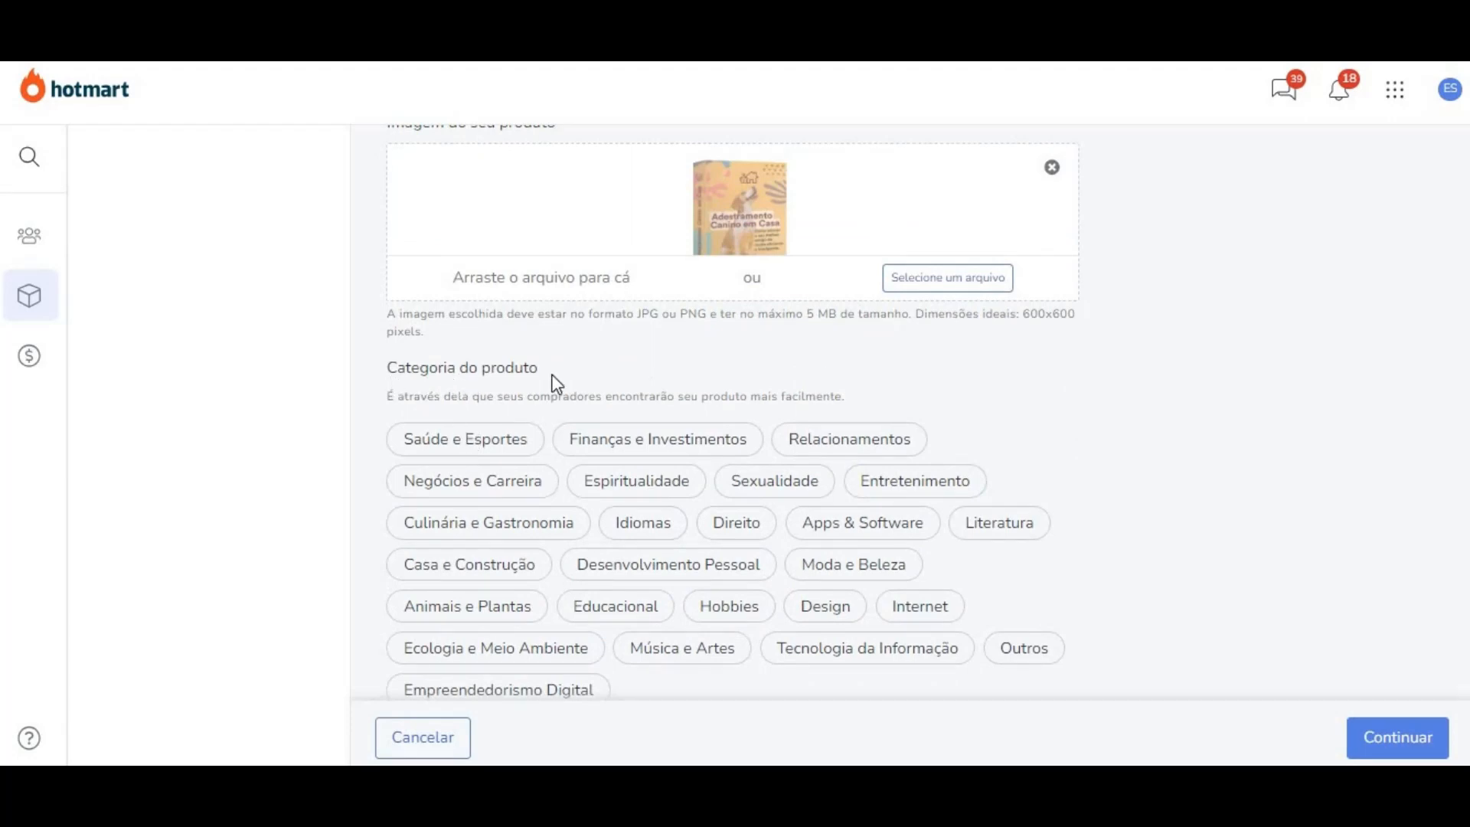
{"action": "scroll", "coordinate": [559, 383], "scroll_direction": "down", "scroll_amount": 1}
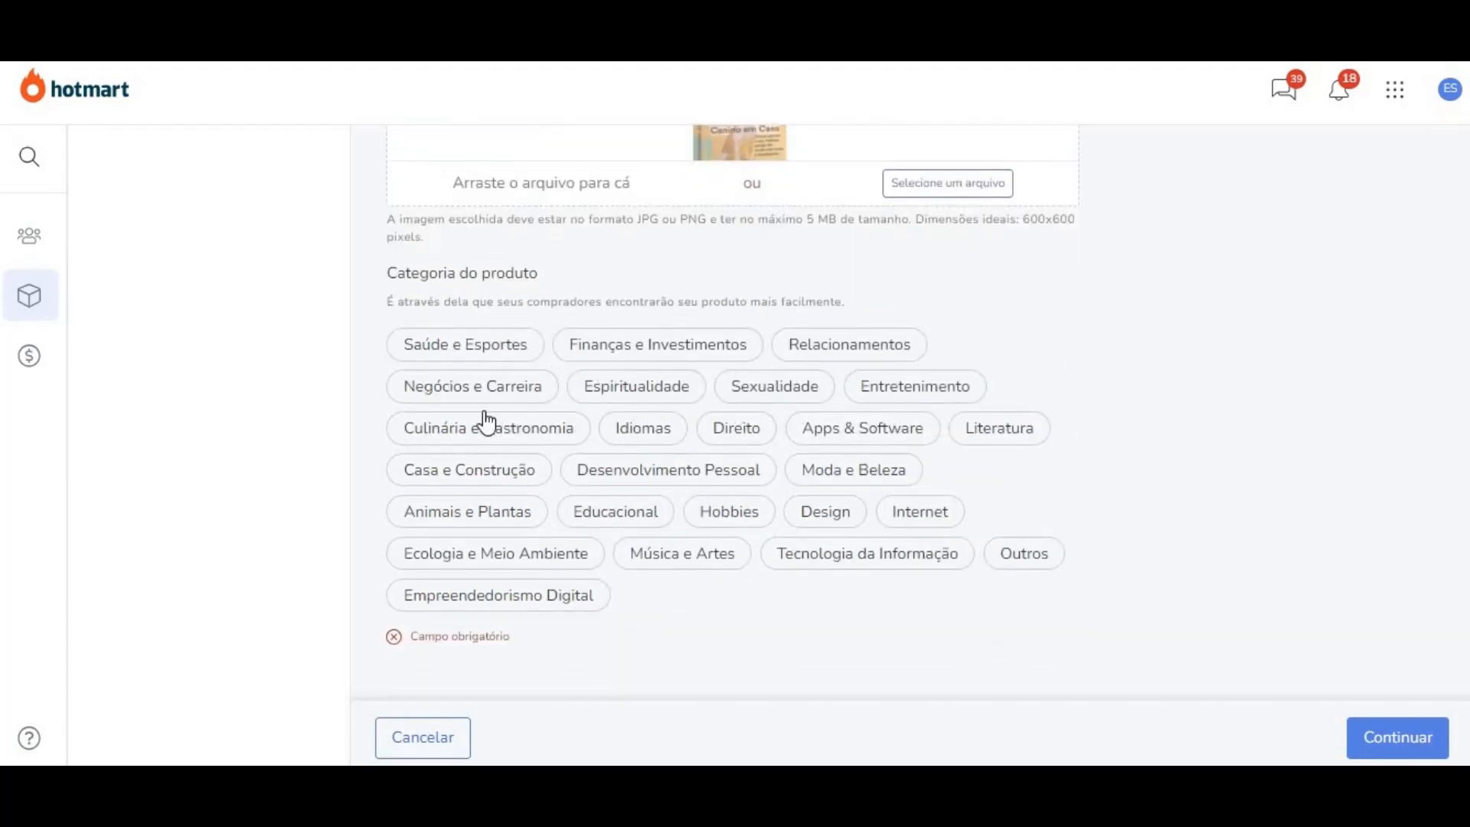
{"action": "left_click", "coordinate": [463, 527]}
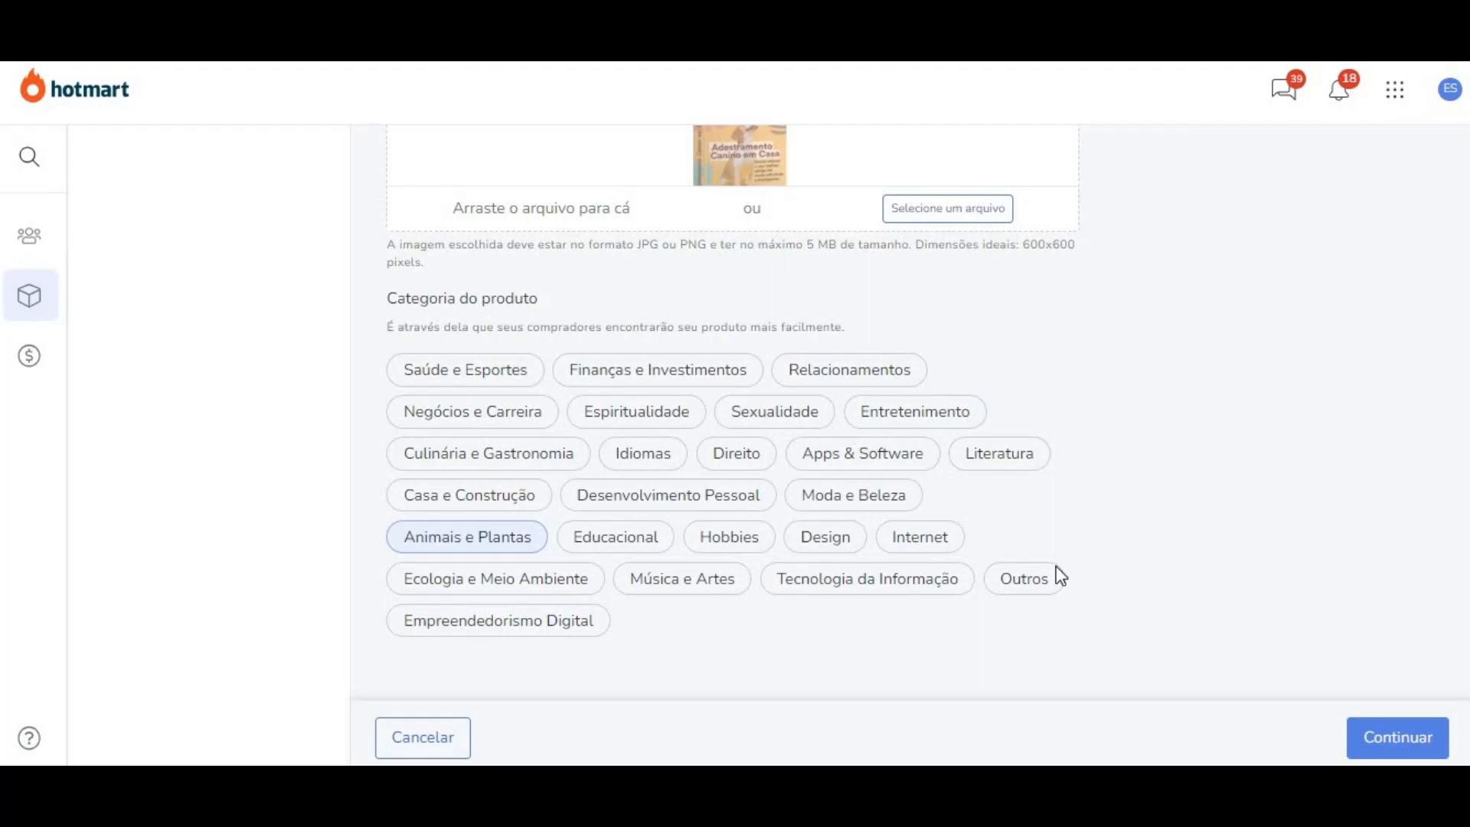
{"action": "left_click", "coordinate": [1382, 737]}
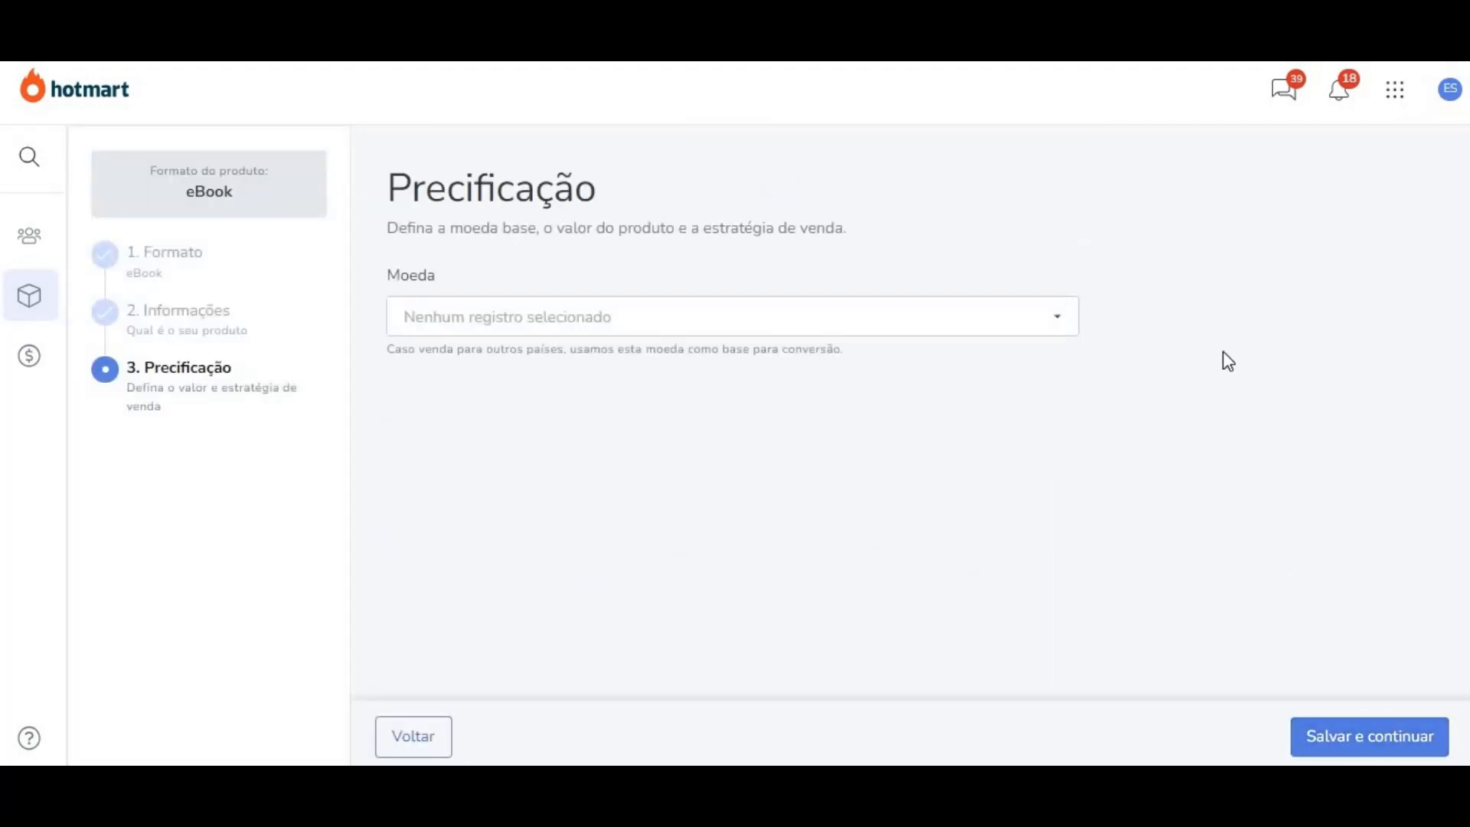
Step: Set the product's currency to Real Brasileiro and the refund request period to 7 dias
{"action": "left_click", "coordinate": [1058, 321]}
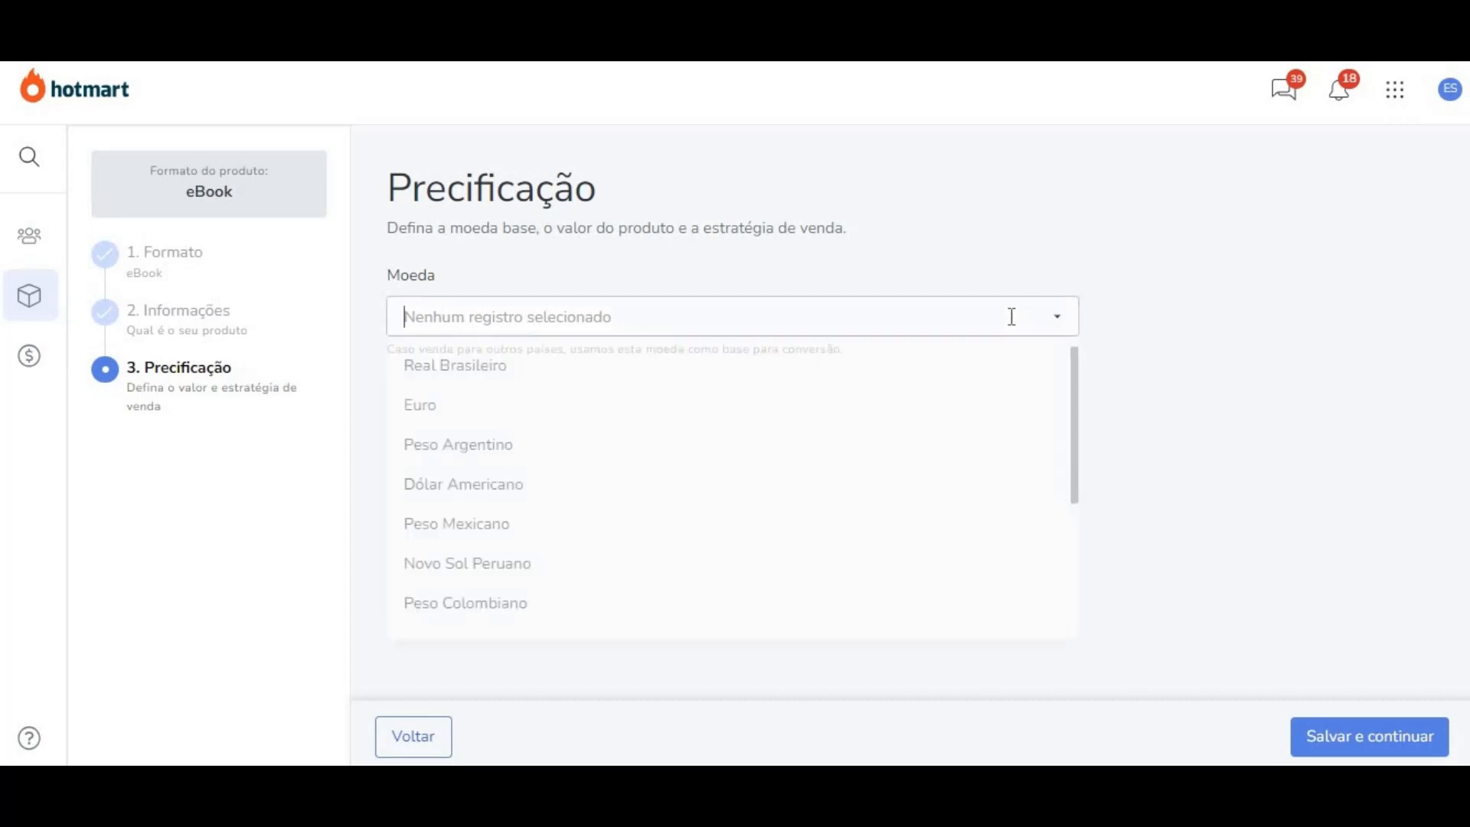
{"action": "left_click", "coordinate": [434, 366]}
{"action": "scroll", "coordinate": [723, 348], "scroll_direction": "down", "scroll_amount": 2}
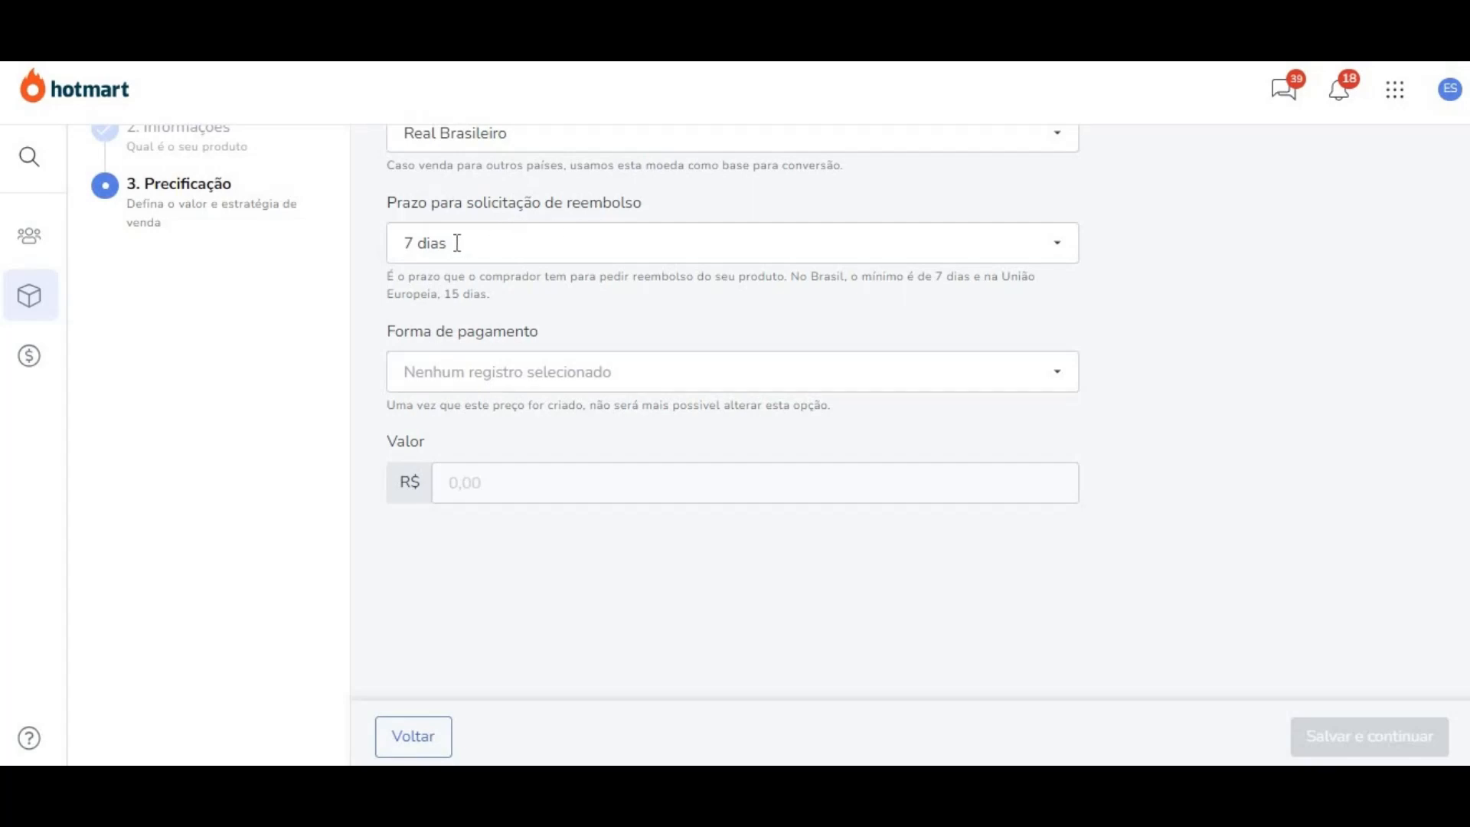
{"action": "left_click", "coordinate": [1056, 241]}
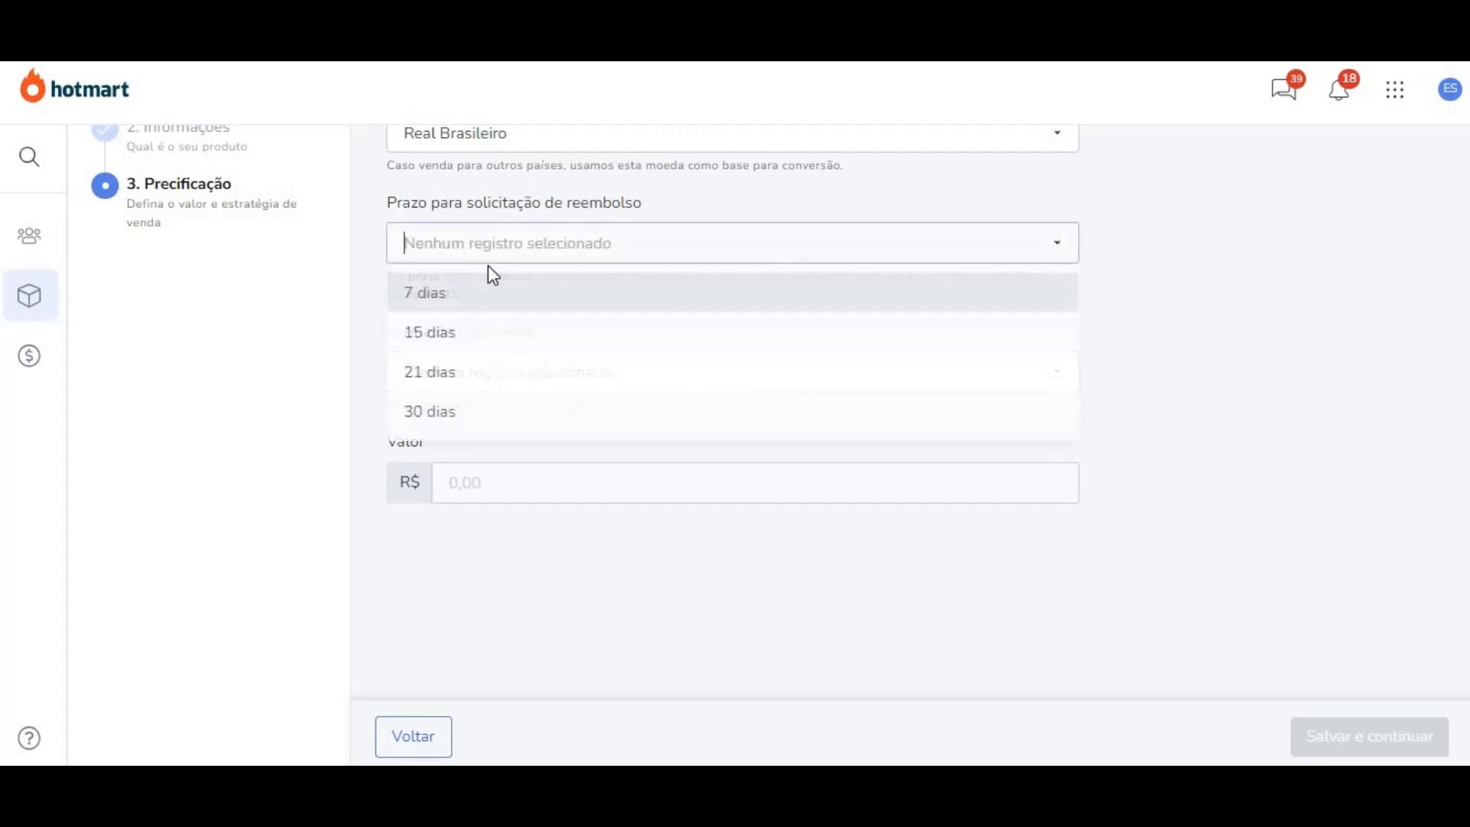
{"action": "left_click", "coordinate": [426, 300]}
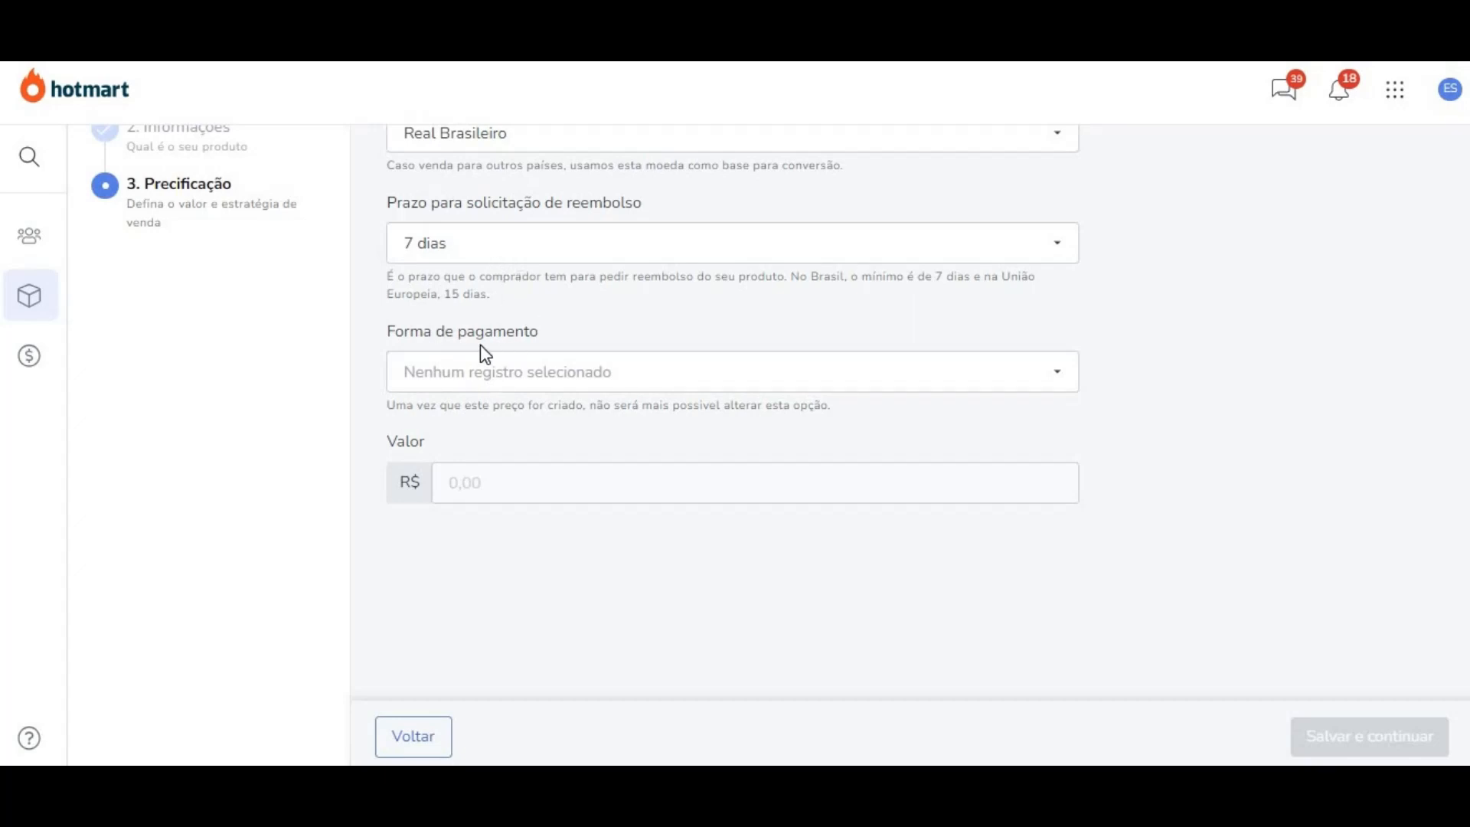
Step: Set the payment method to Parcelado COM taxas para seu cliente and the price to R$ 14,99
{"action": "left_click", "coordinate": [1057, 369]}
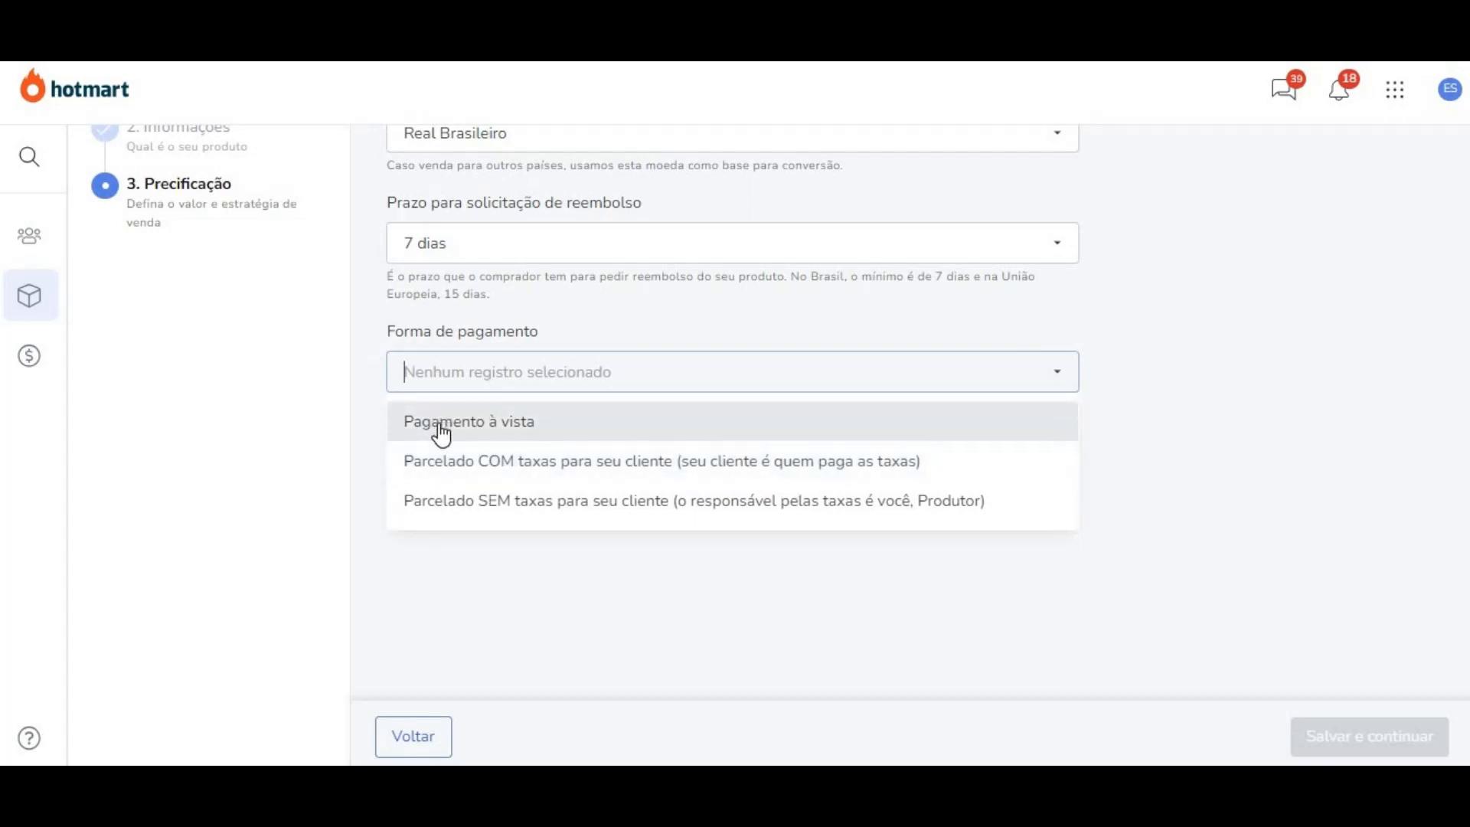
{"action": "left_click", "coordinate": [469, 460]}
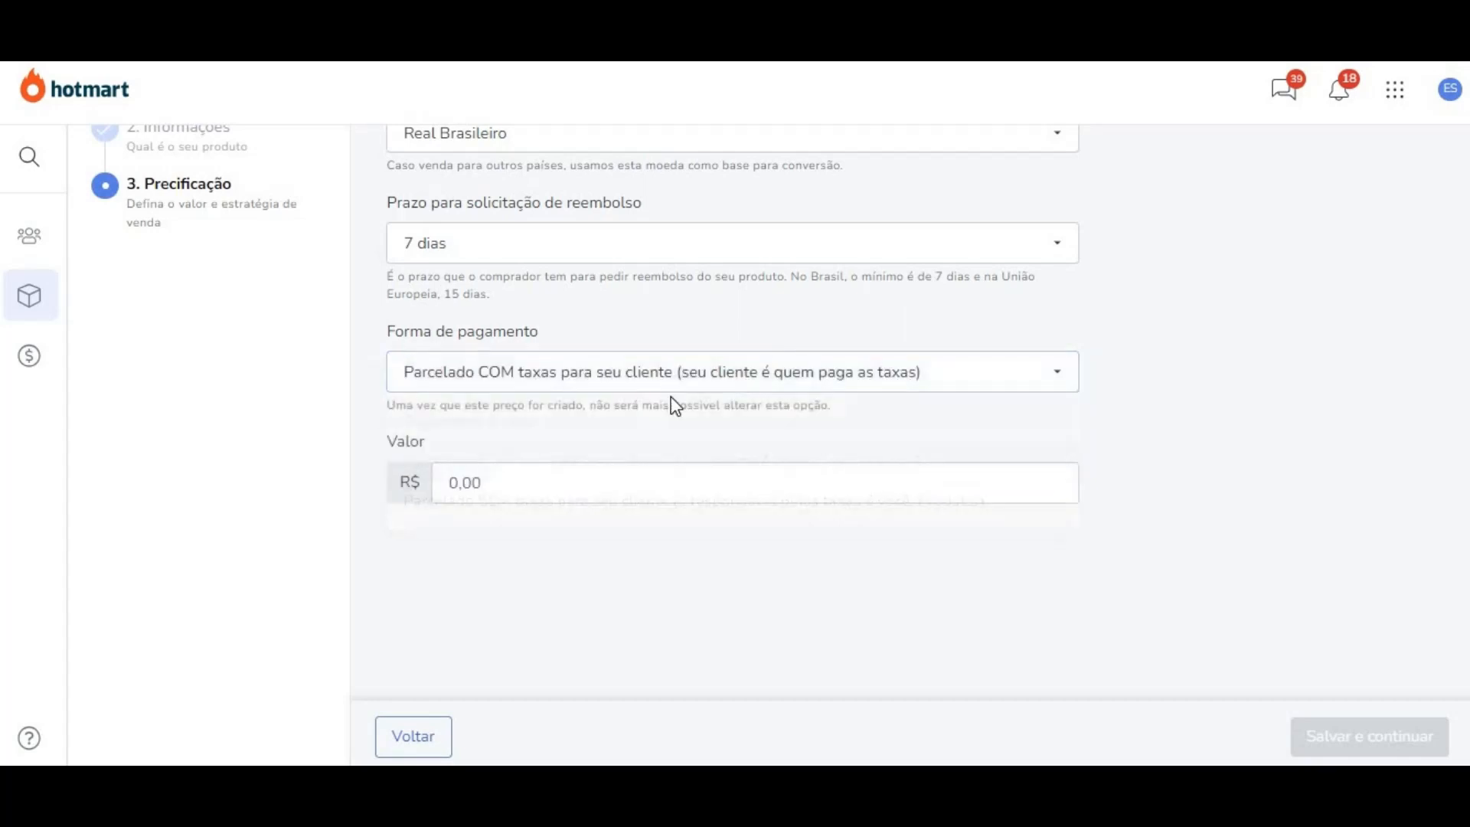
{"action": "left_click", "coordinate": [502, 486]}
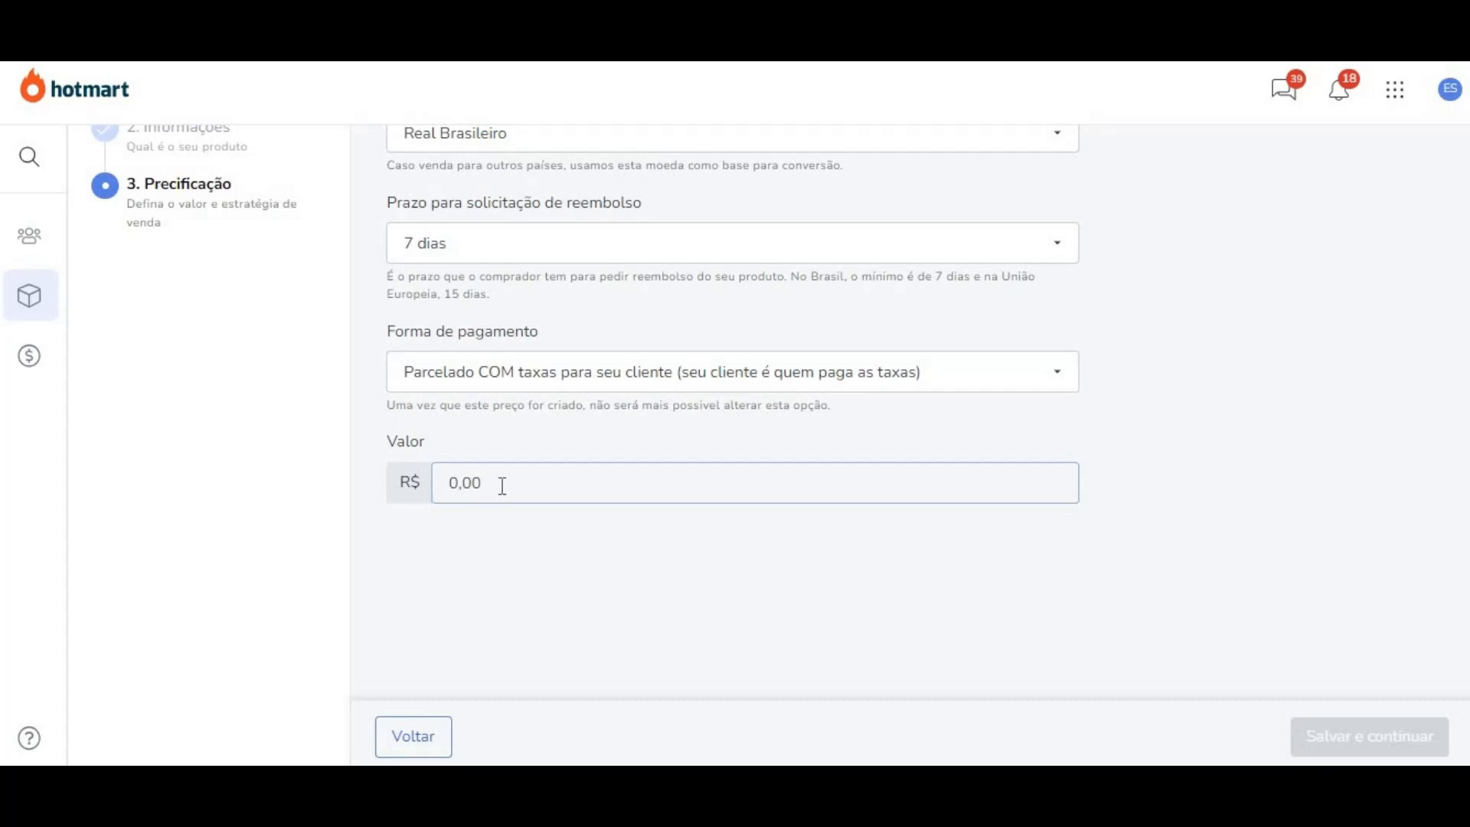
{"action": "type", "text": "1"}
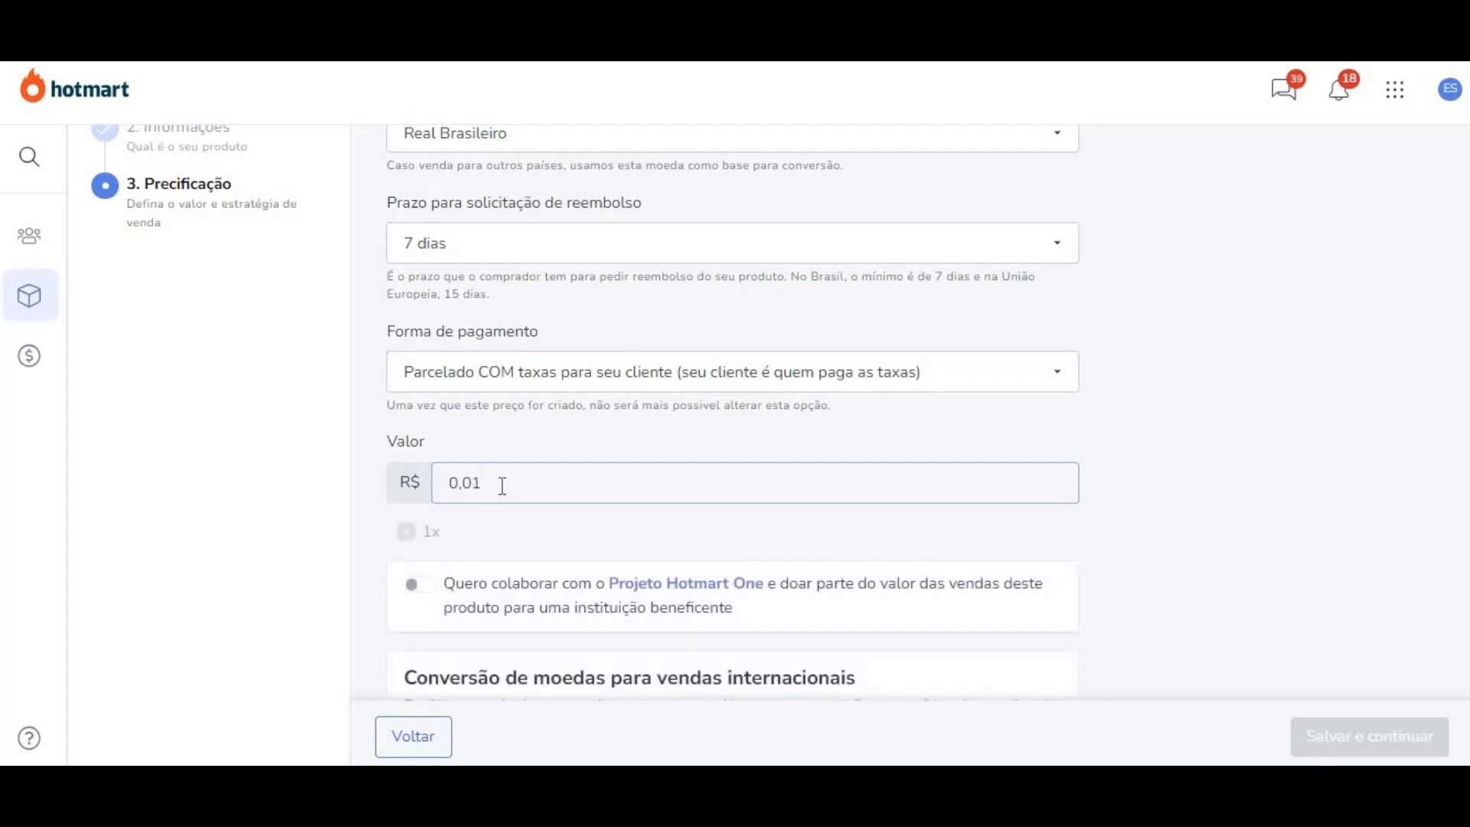
{"action": "type", "text": "4,99"}
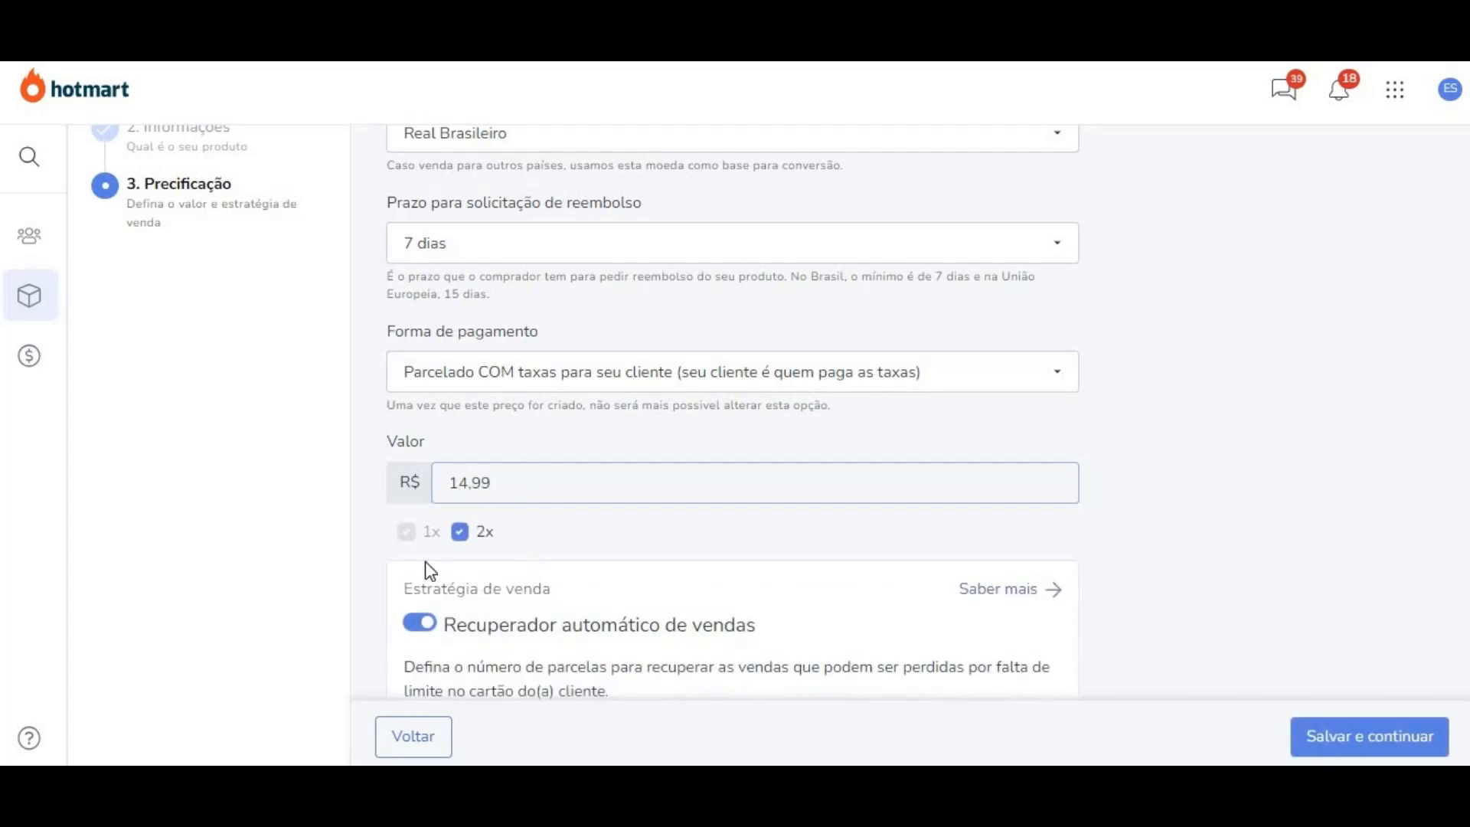
Step: Acknowledge the default risks of the automatic sales recovery for 2 installments, and save the pricing stage
{"action": "scroll", "coordinate": [522, 526], "scroll_direction": "down", "scroll_amount": 1}
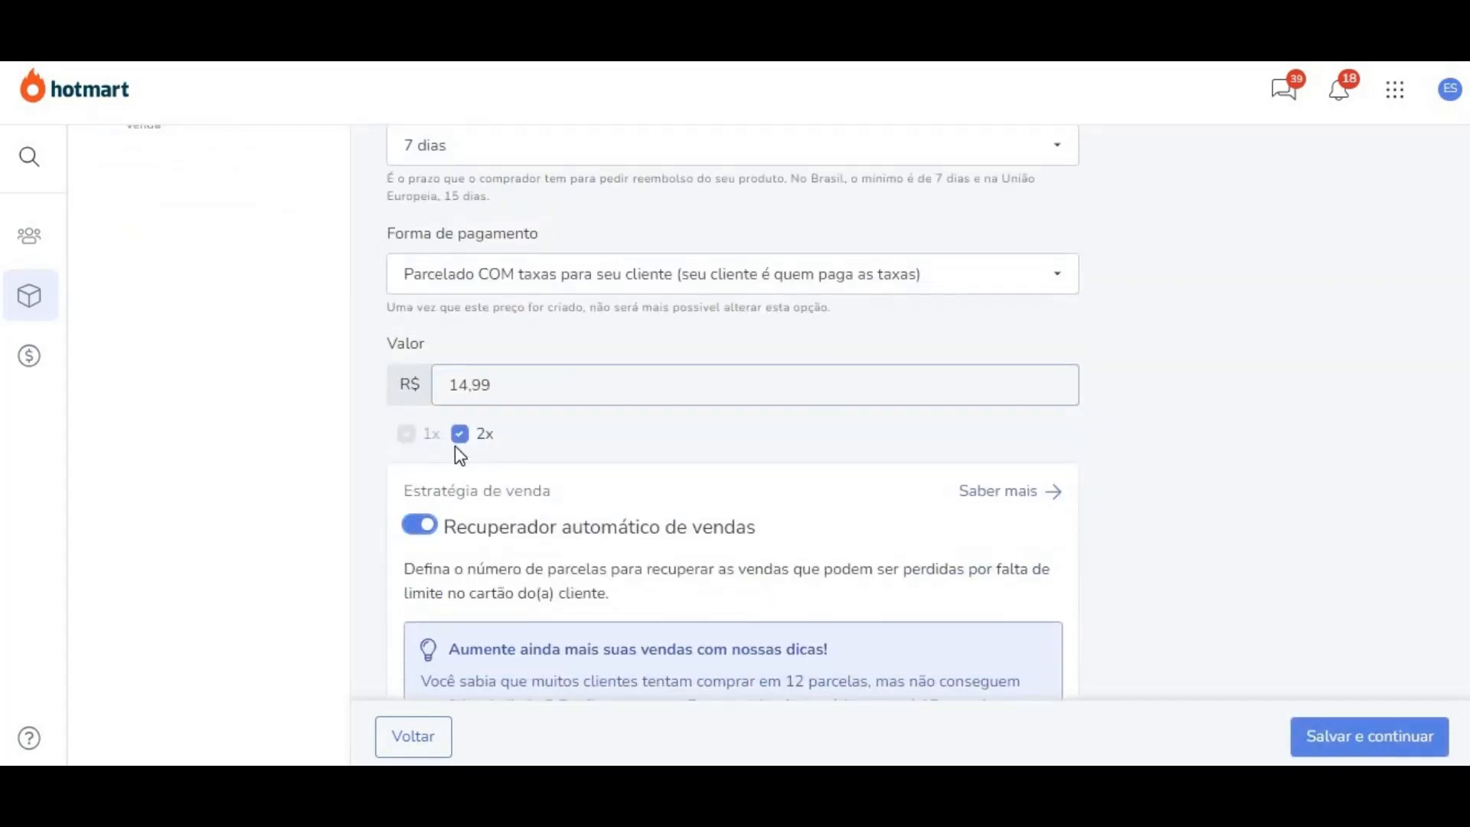
{"action": "scroll", "coordinate": [512, 471], "scroll_direction": "down", "scroll_amount": 1}
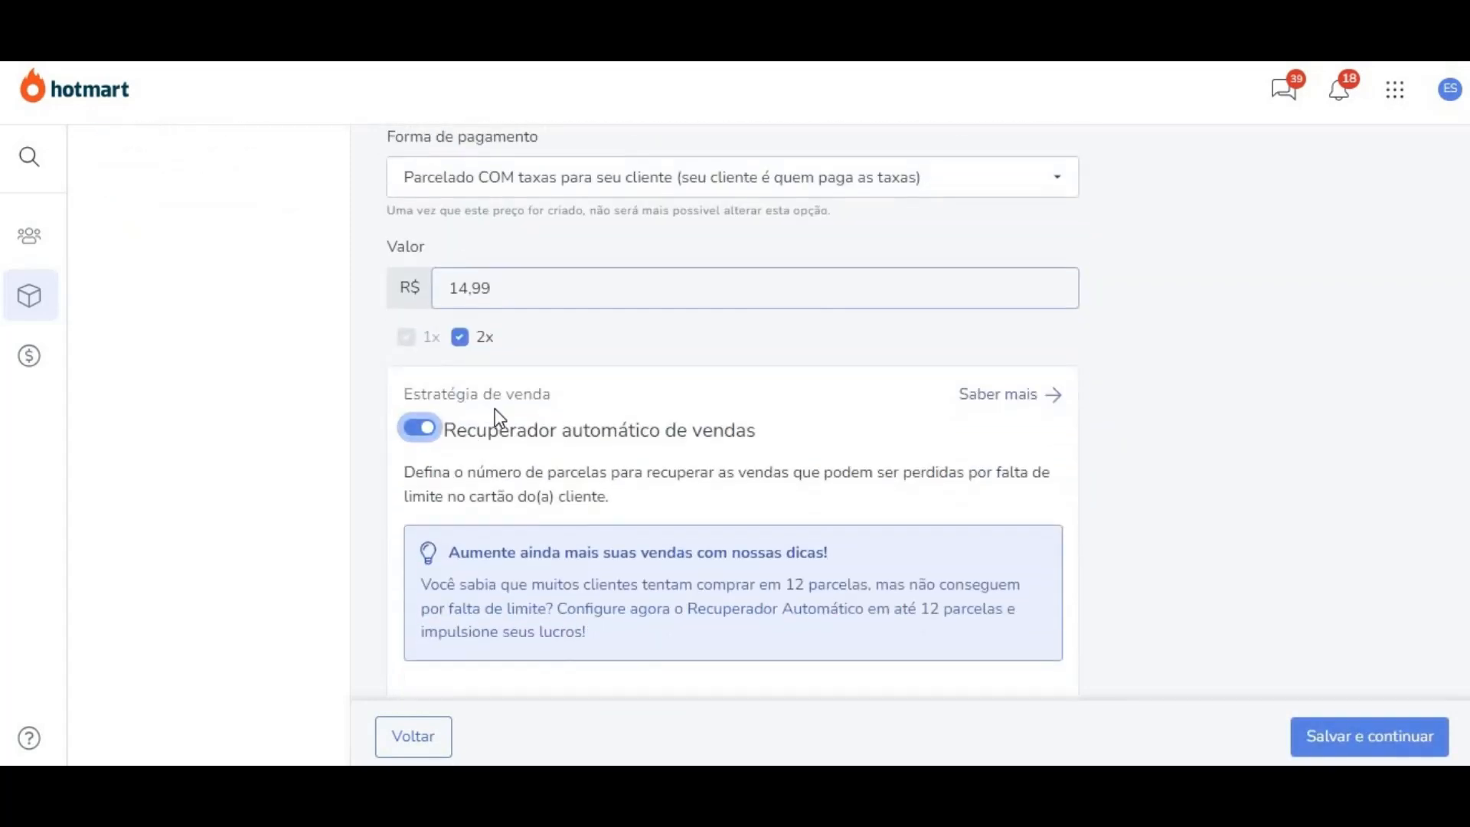
{"action": "scroll", "coordinate": [495, 408], "scroll_direction": "down", "scroll_amount": 2}
{"action": "scroll", "coordinate": [513, 291], "scroll_direction": "down", "scroll_amount": 3}
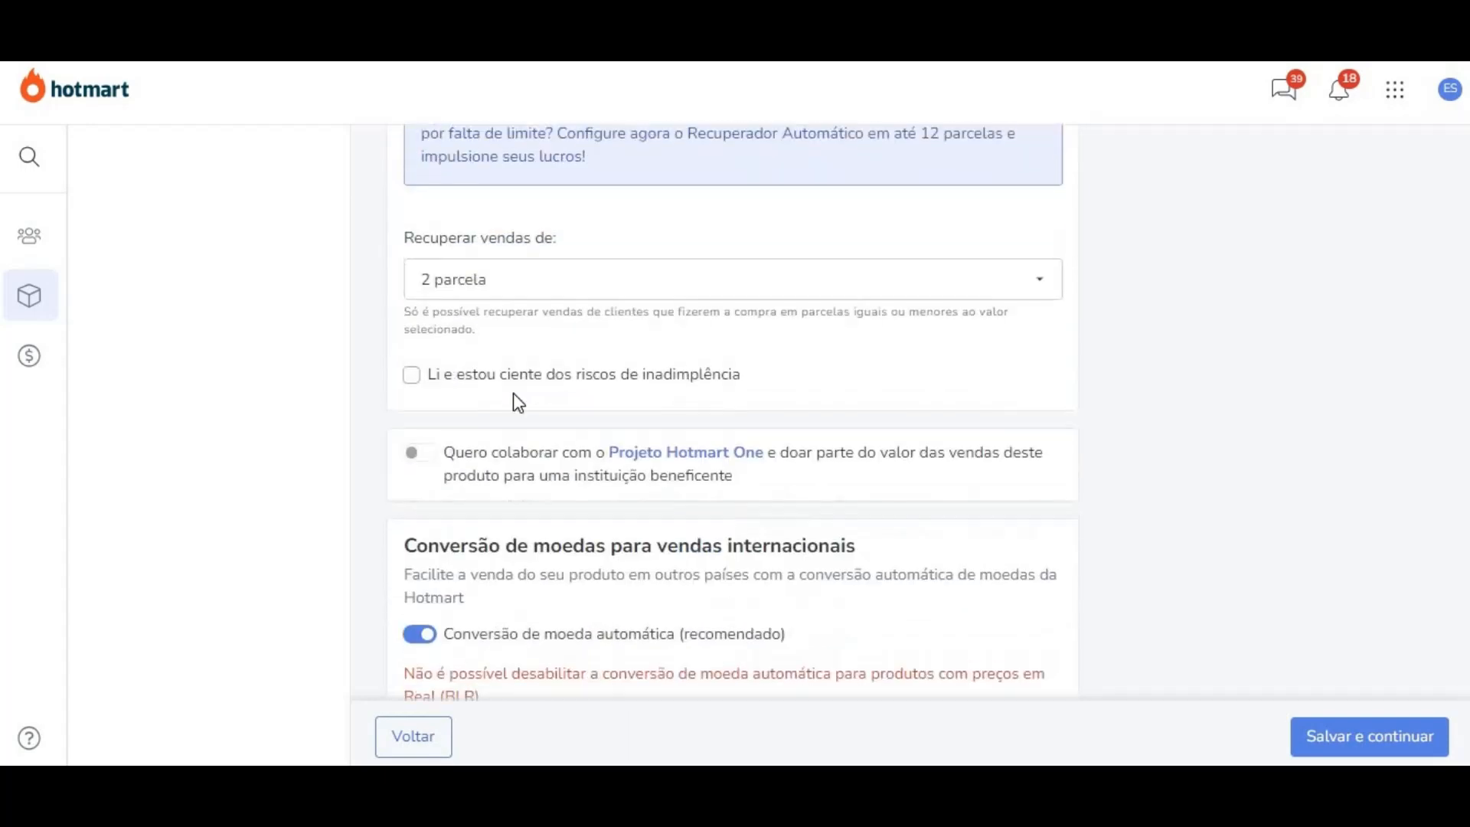
{"action": "left_click", "coordinate": [412, 363]}
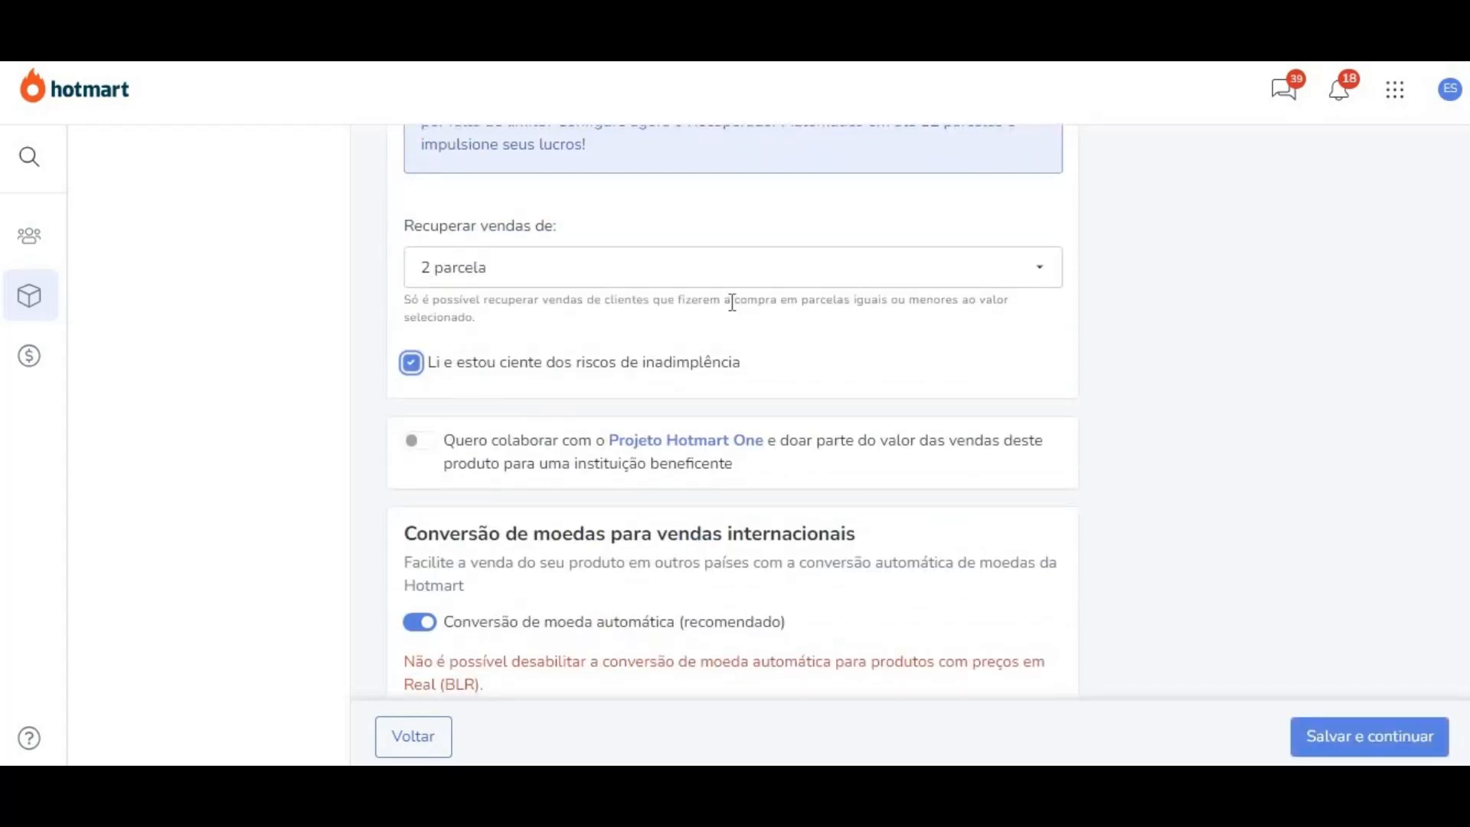
{"action": "scroll", "coordinate": [848, 419], "scroll_direction": "down", "scroll_amount": 2}
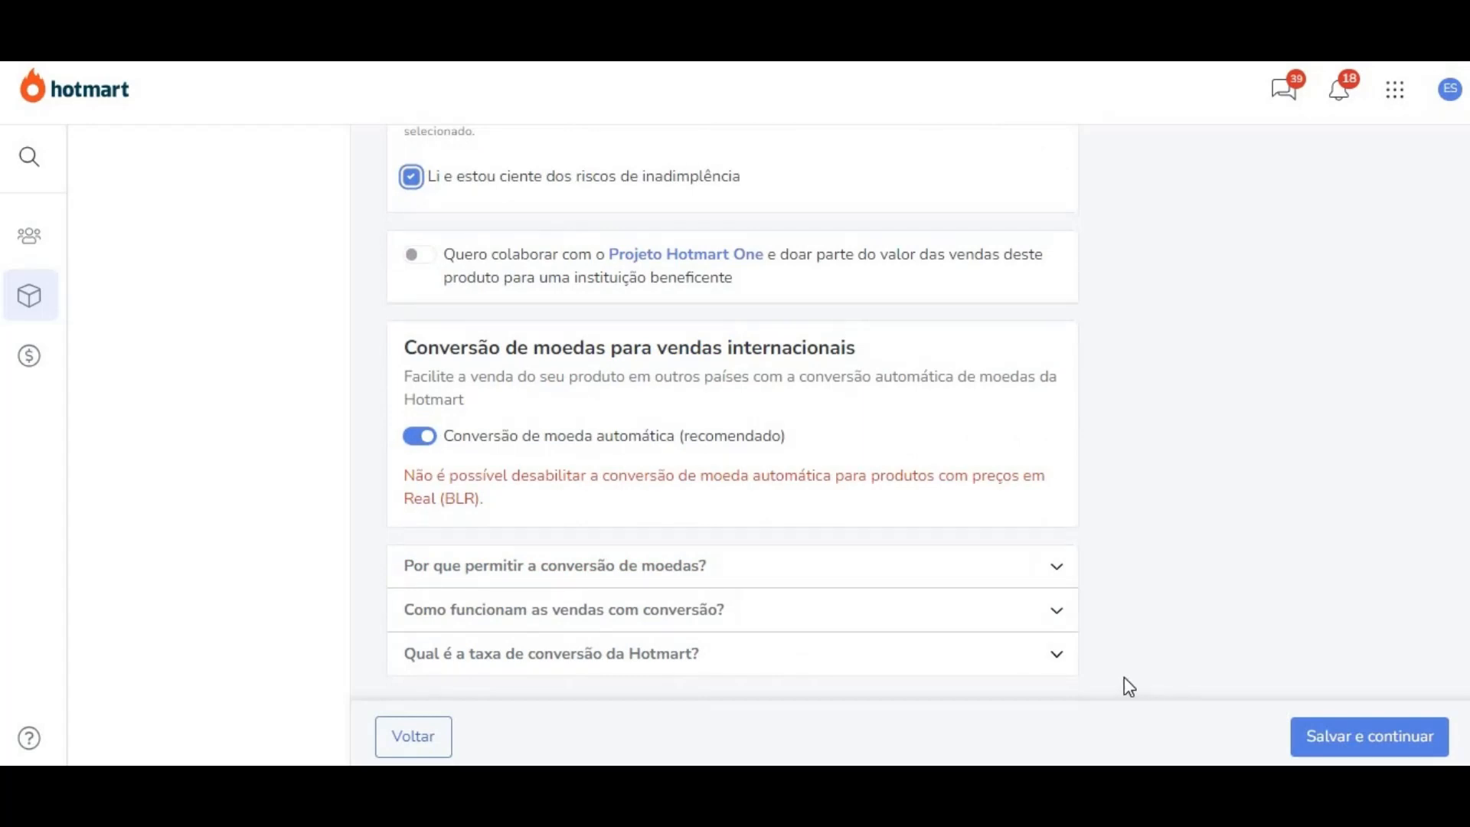
{"action": "left_click", "coordinate": [1355, 737]}
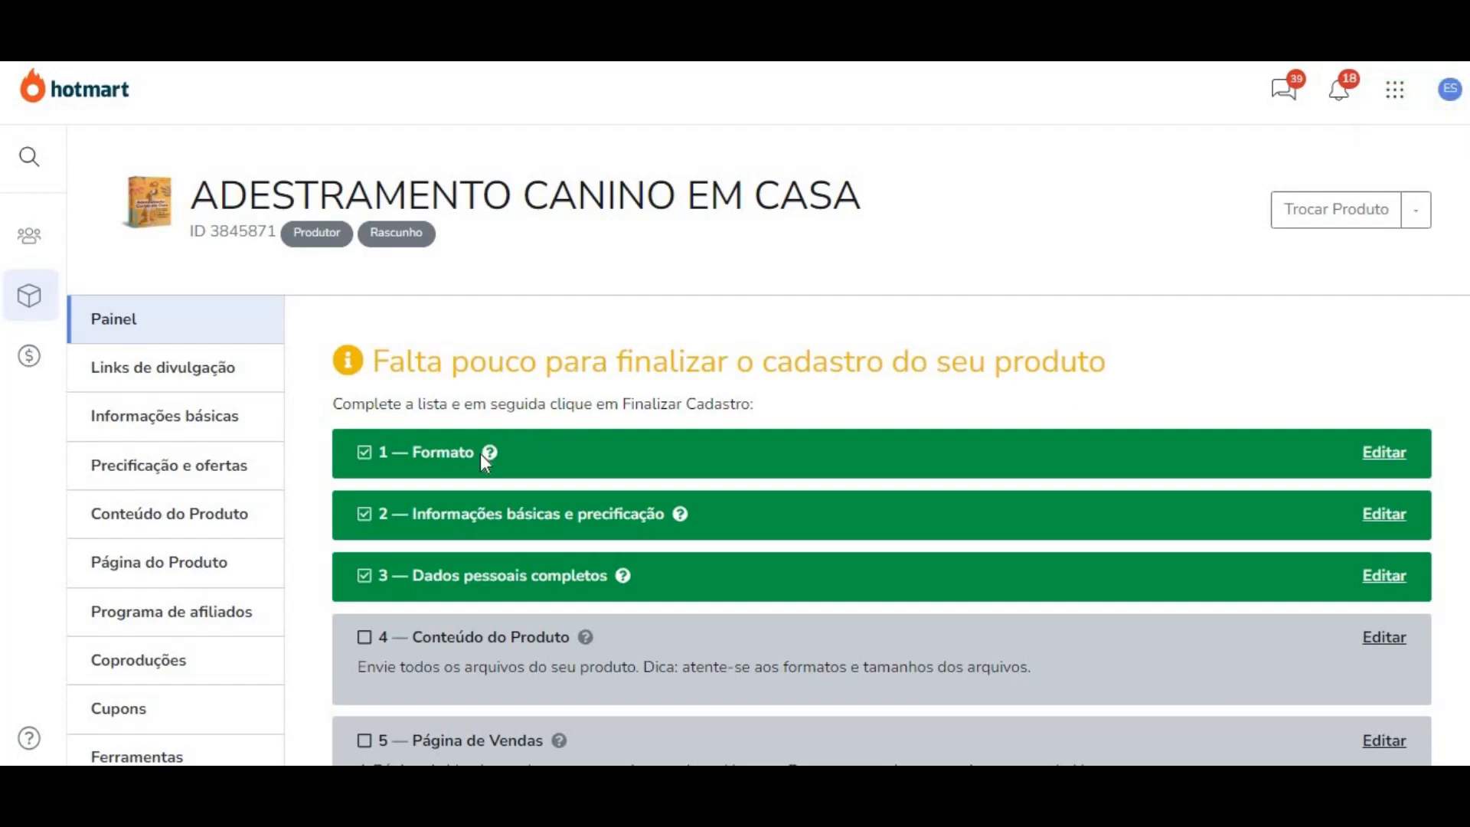
Step: Open the Conteúdo do Produto stage for editing and upload the PDF Adestramento Canino em Casa Atualizado from Downloads
{"action": "scroll", "coordinate": [484, 458], "scroll_direction": "down", "scroll_amount": 3}
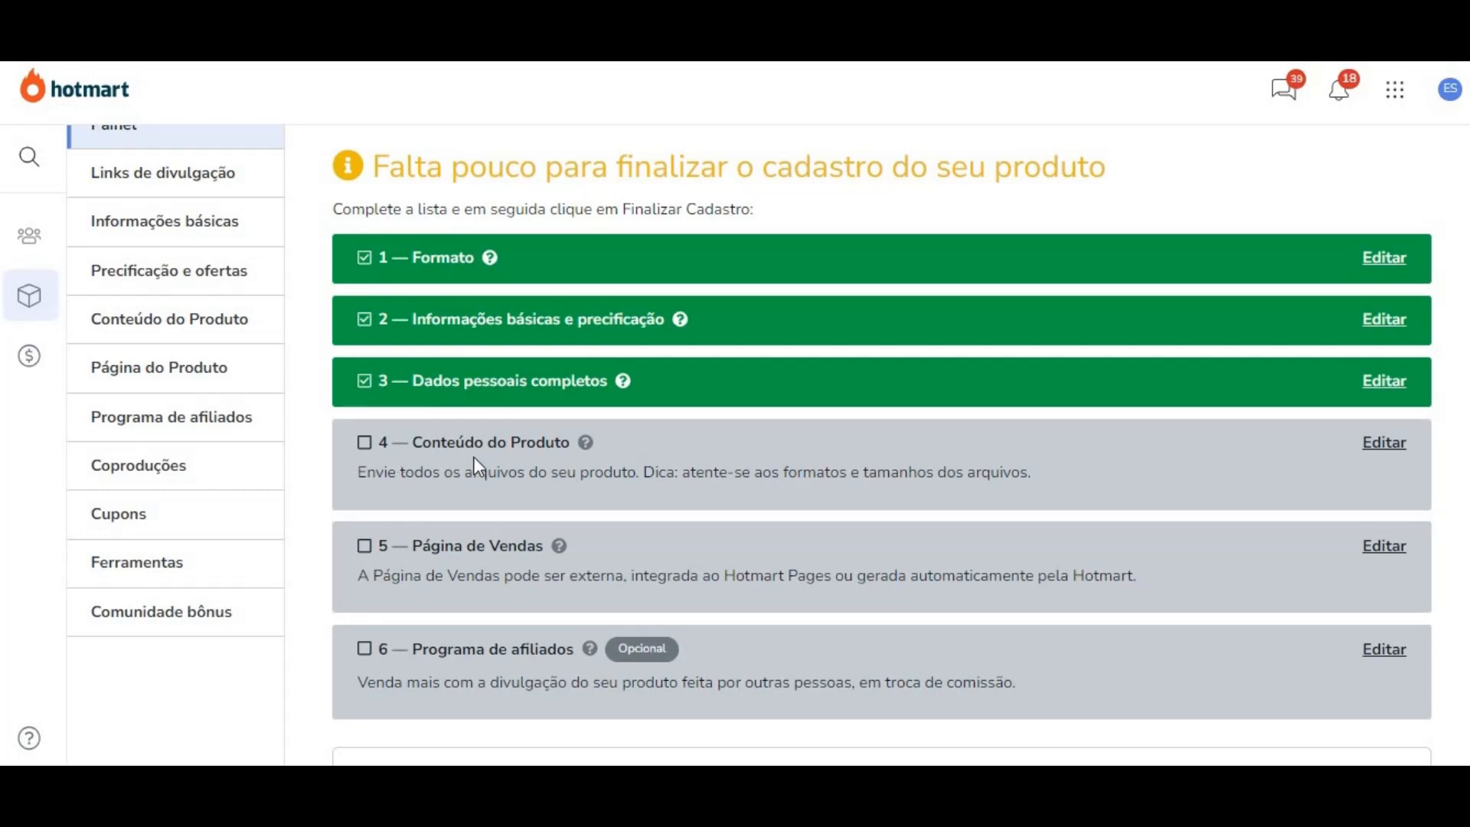
{"action": "left_click", "coordinate": [1379, 452]}
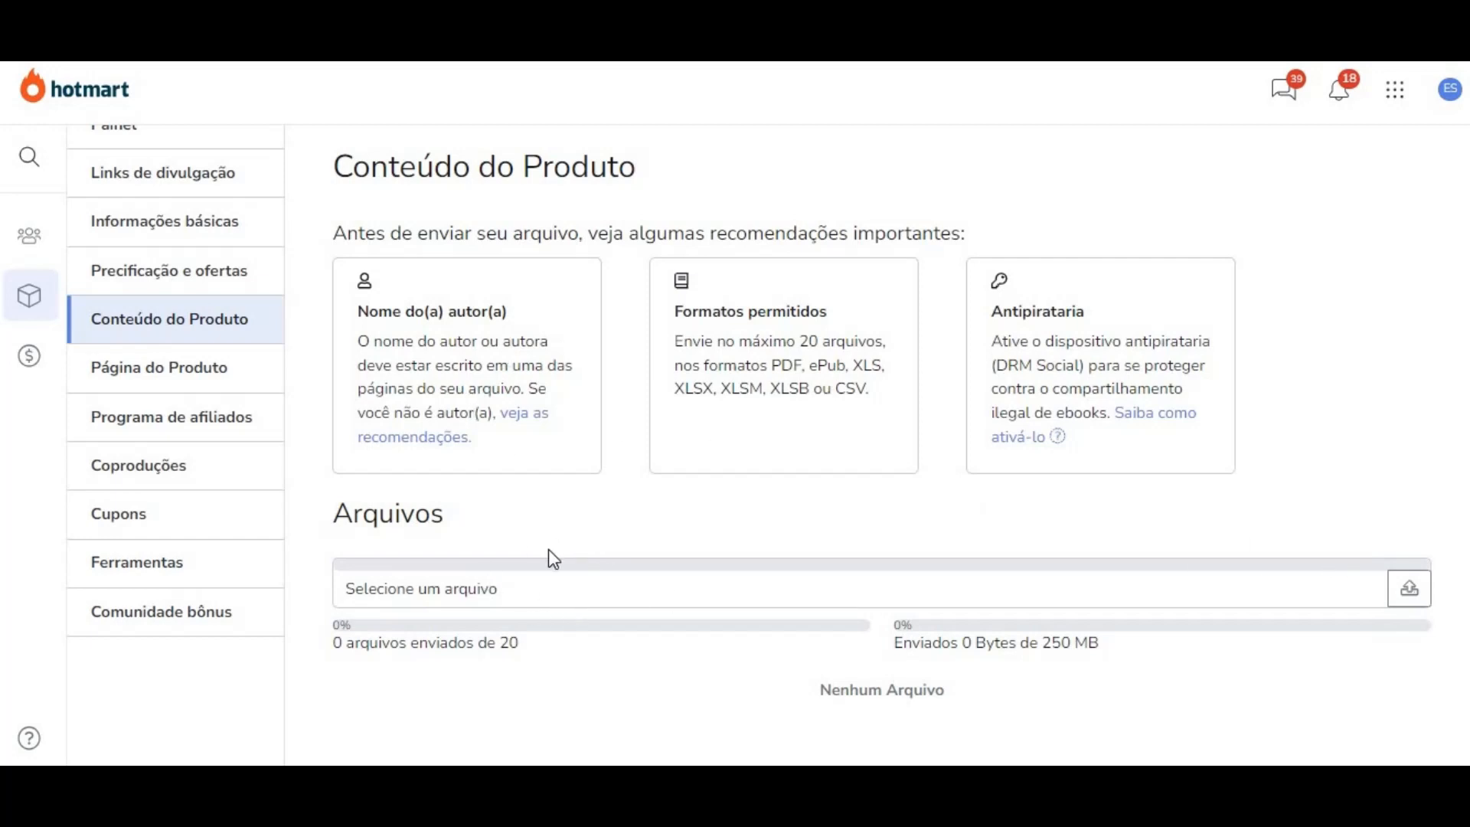
{"action": "left_click", "coordinate": [1413, 599]}
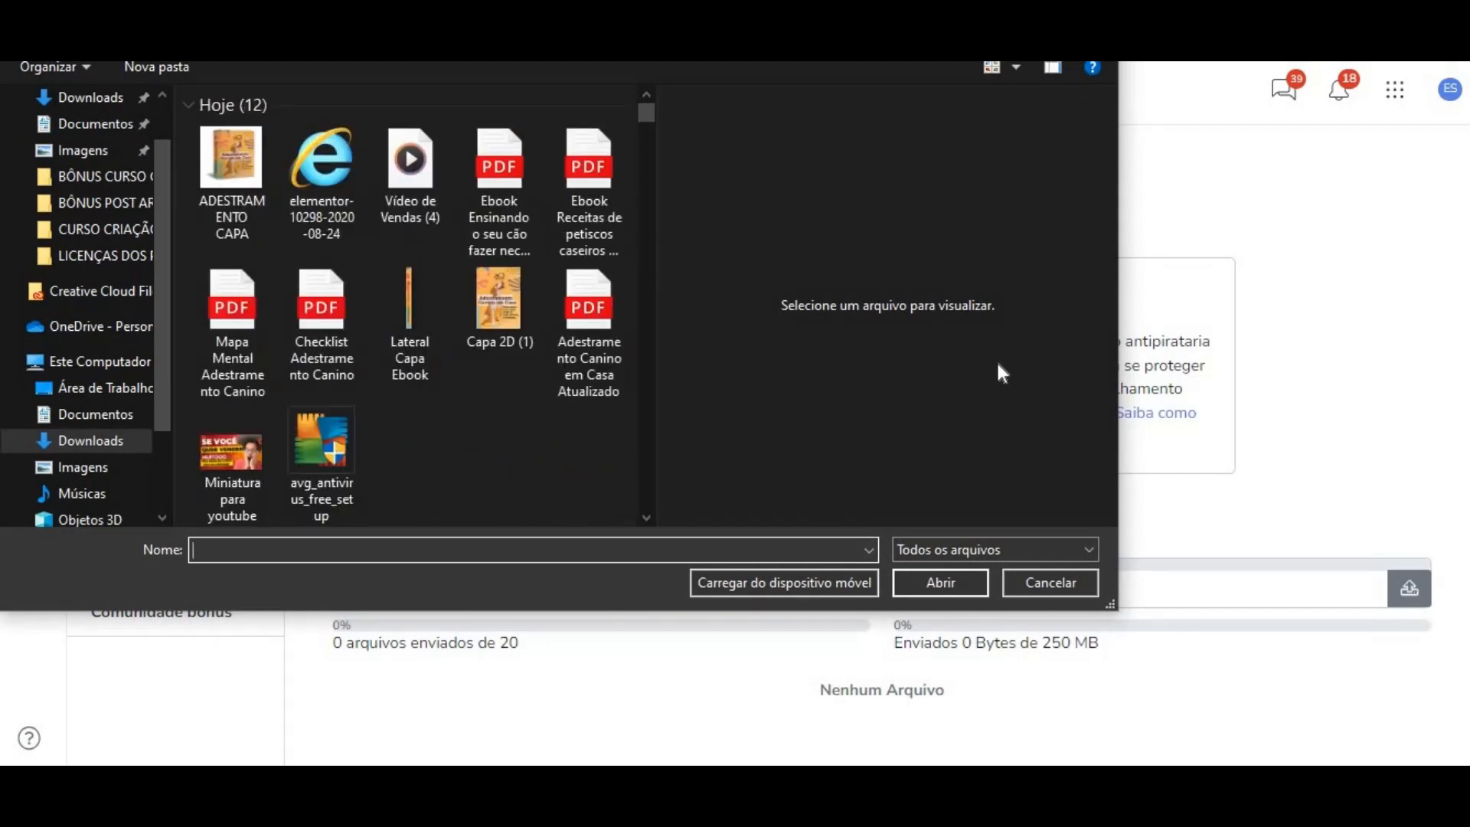
{"action": "left_click", "coordinate": [581, 322]}
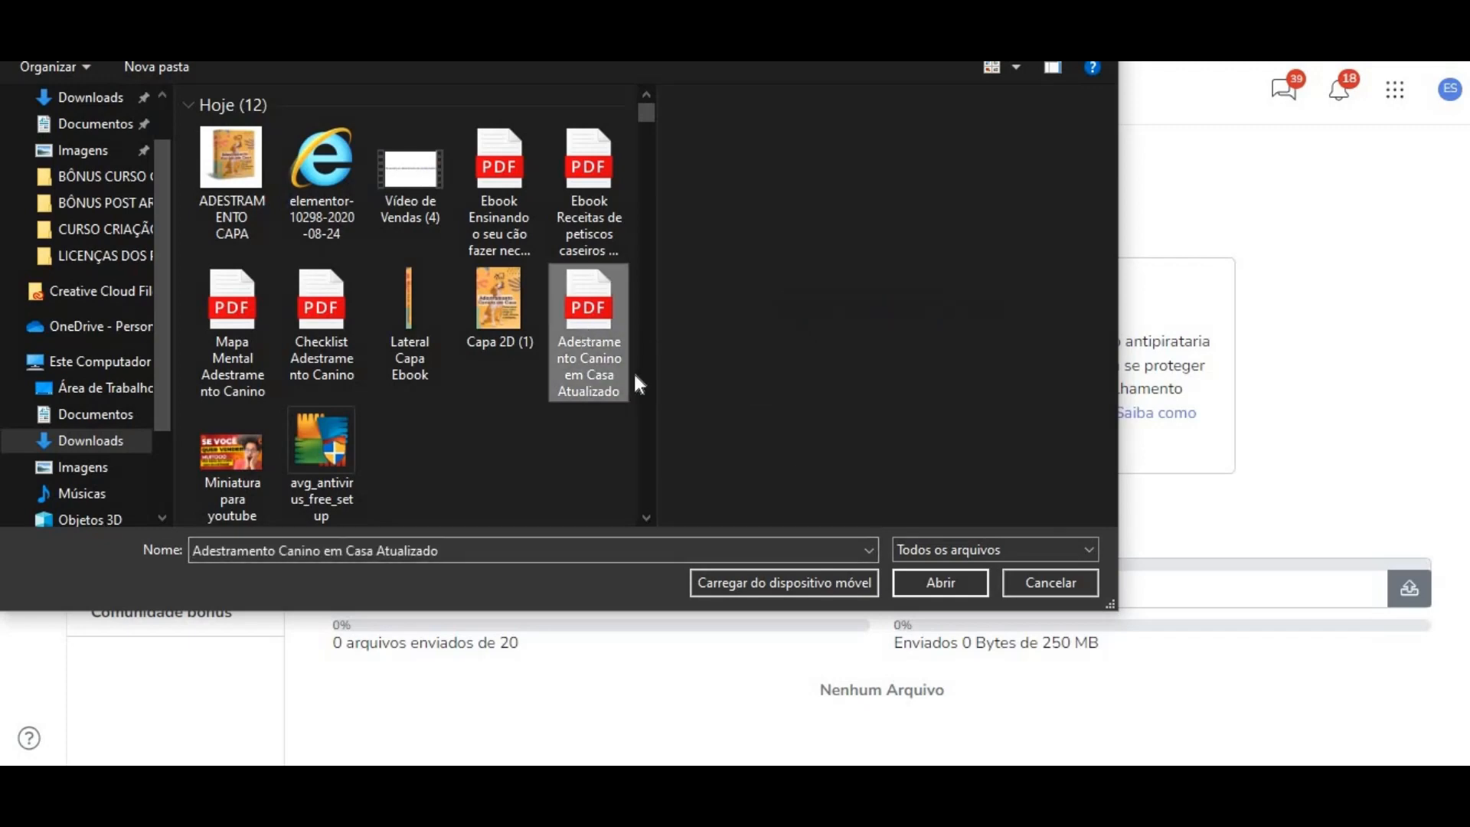
{"action": "left_click", "coordinate": [947, 585]}
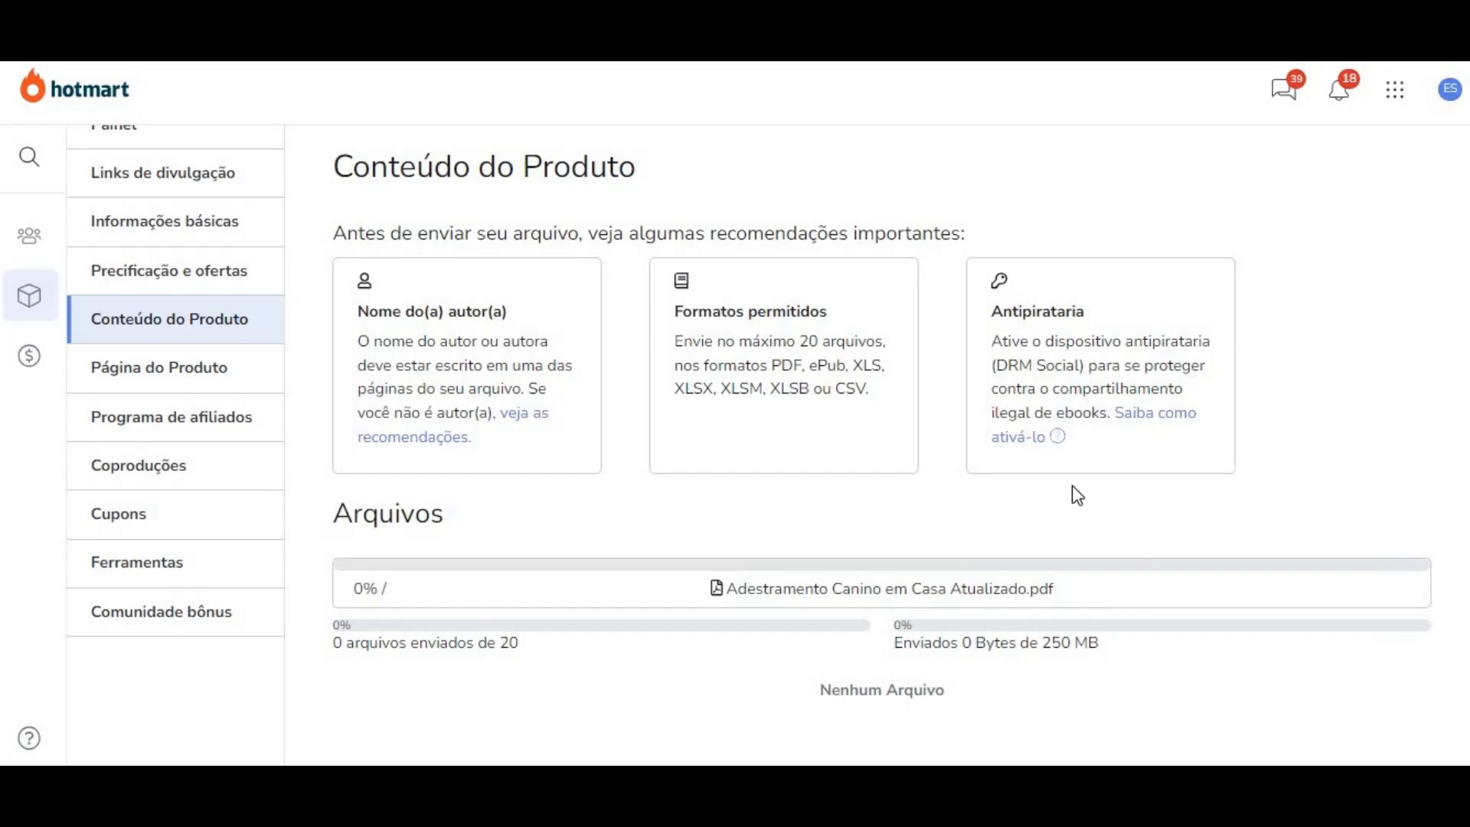
Step: Upload the PDFs Checklist Adestramento Canino and Mapa Mental Adestramento Canino from Downloads as additional product files
{"action": "scroll", "coordinate": [1021, 525], "scroll_direction": "down", "scroll_amount": 1}
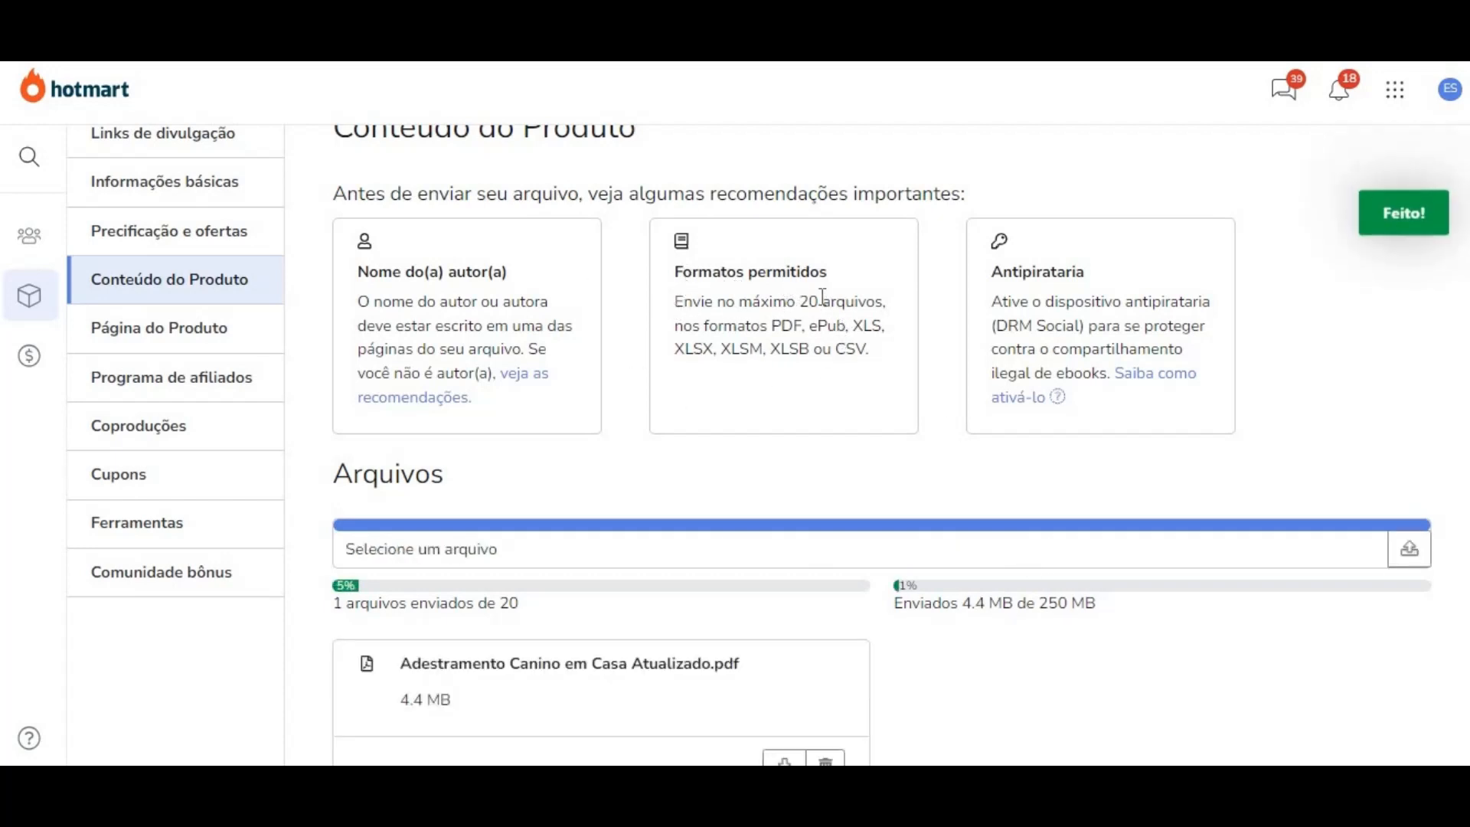
{"action": "scroll", "coordinate": [880, 368], "scroll_direction": "down", "scroll_amount": 2}
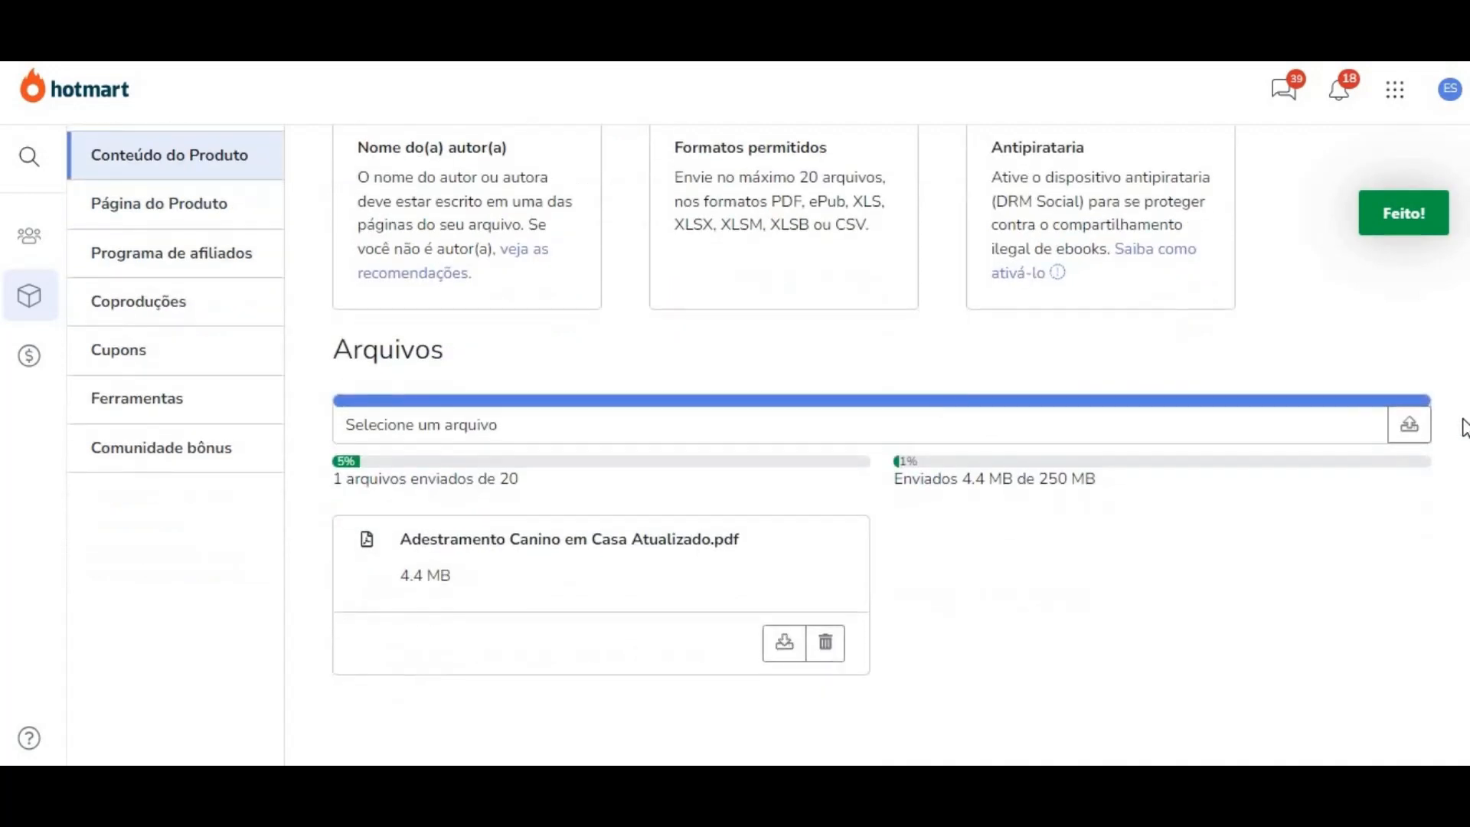
{"action": "left_click", "coordinate": [1412, 424]}
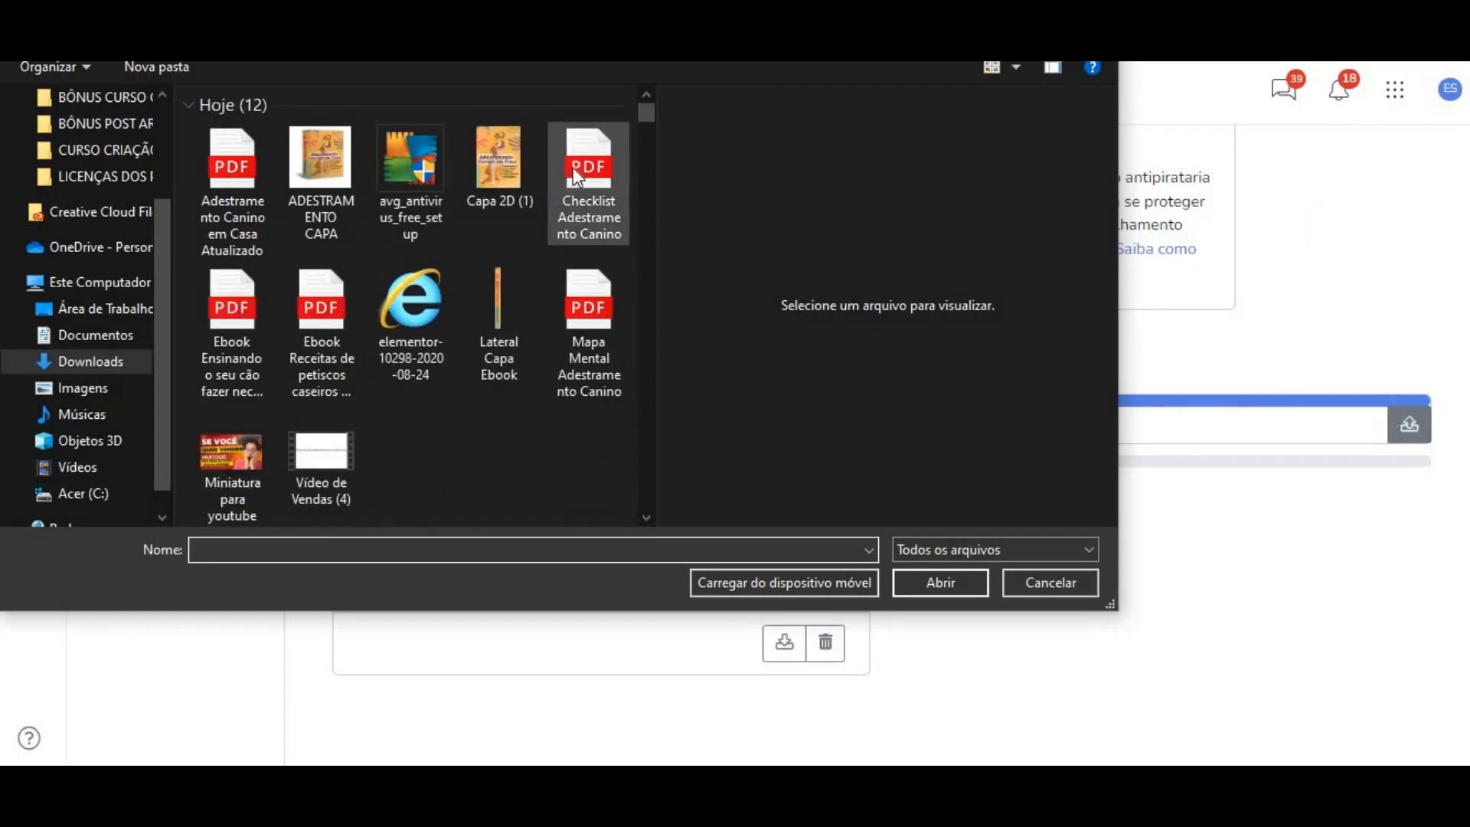
{"action": "left_click_drag", "start_coordinate": [573, 167], "coordinate": [575, 176]}
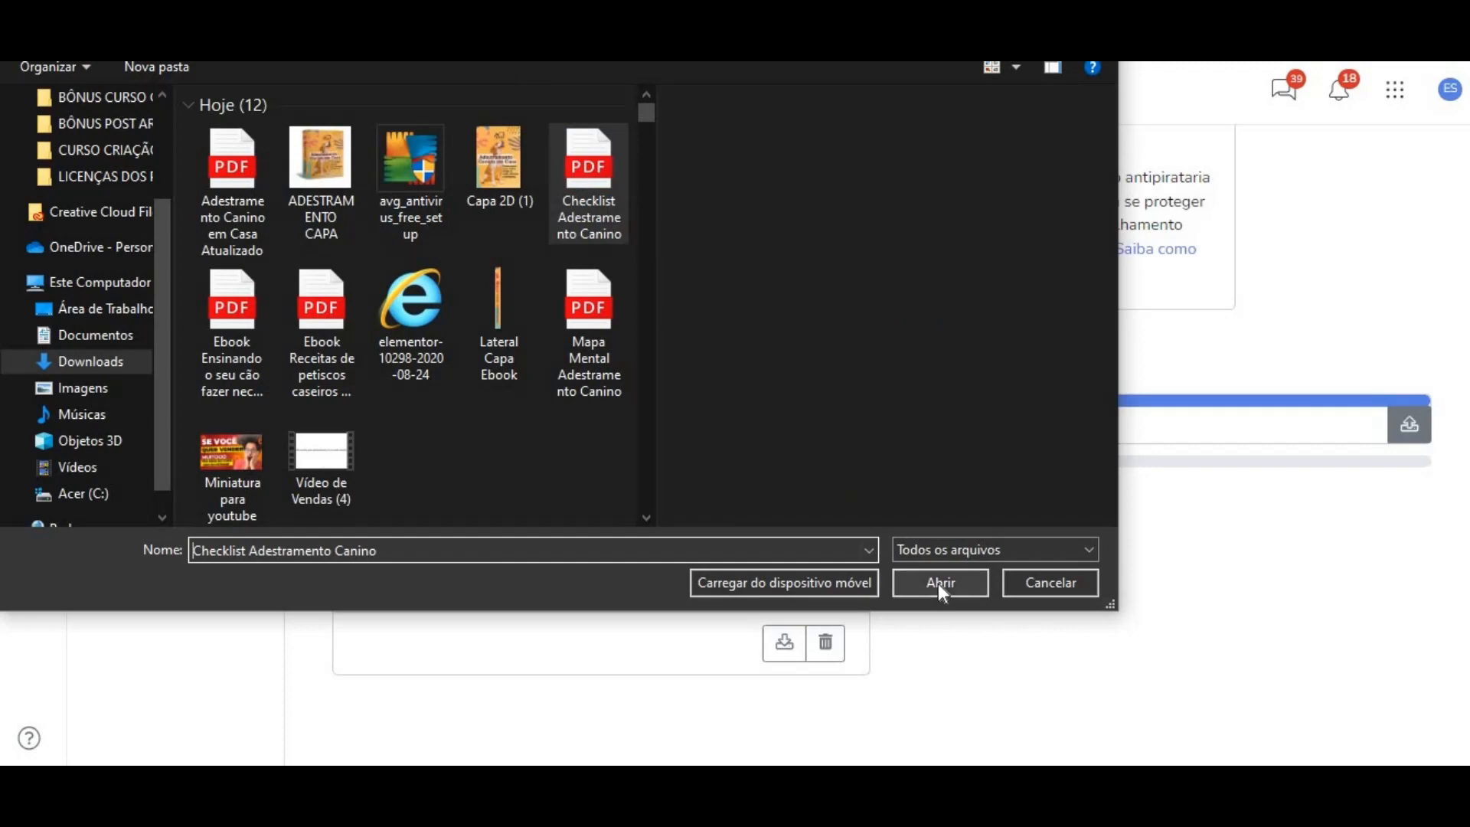
{"action": "left_click", "coordinate": [939, 583]}
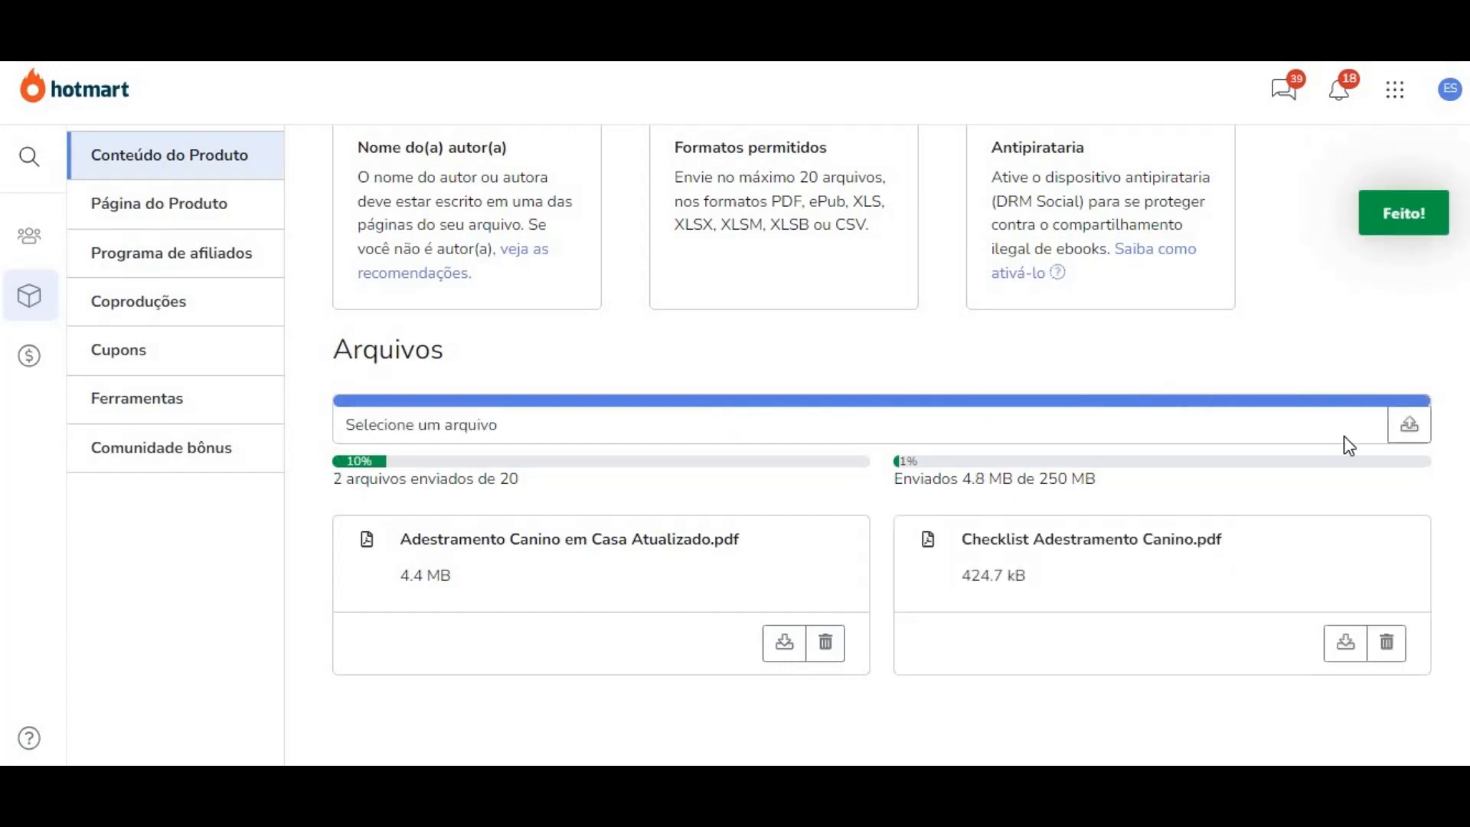
{"action": "left_click", "coordinate": [1403, 422]}
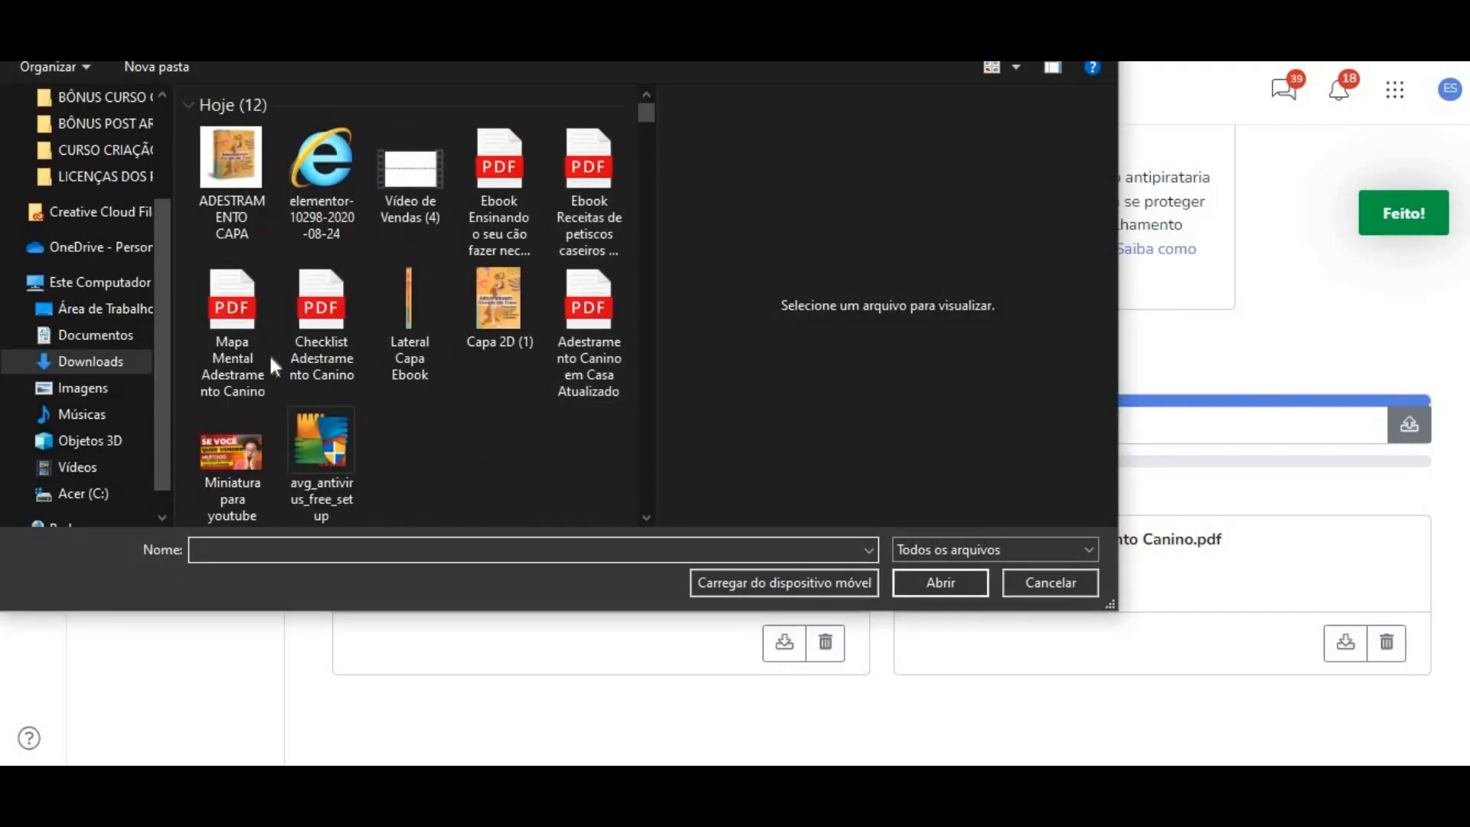
{"action": "left_click", "coordinate": [217, 318]}
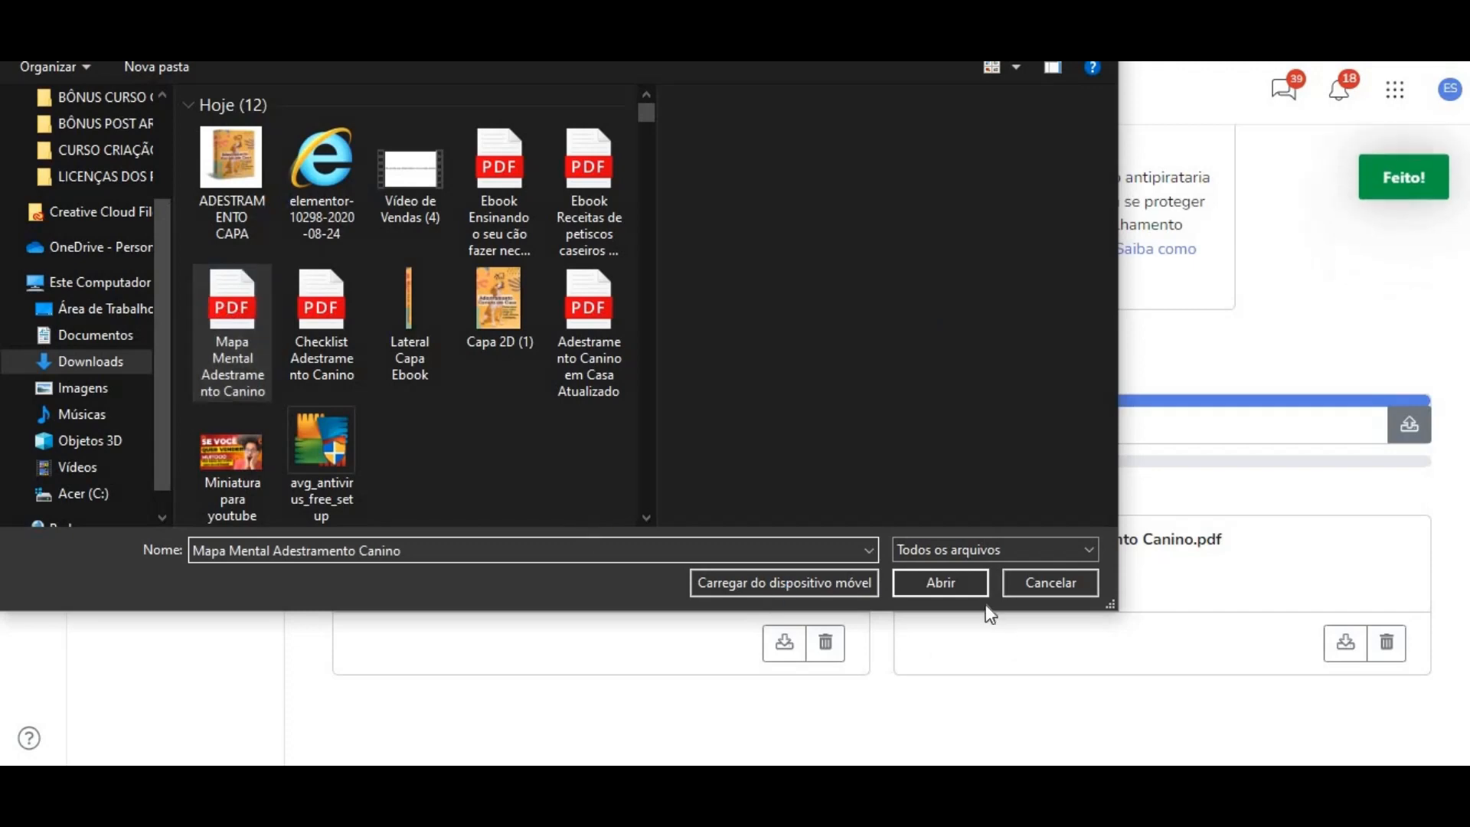
{"action": "left_click", "coordinate": [939, 589]}
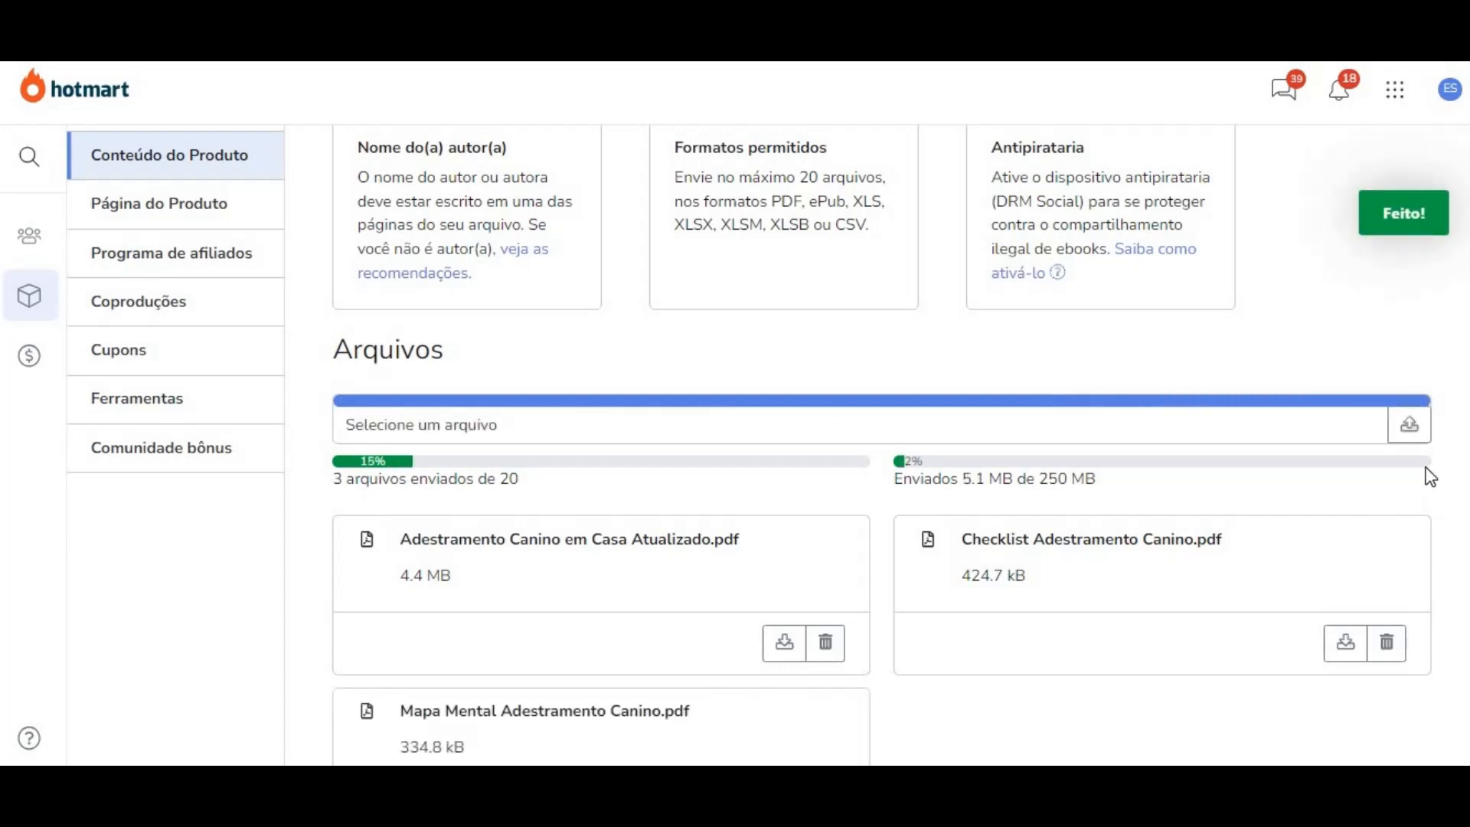
Step: Upload the PDFs Ebook Receitas de petiscos caseiros para cachorro and Ebook Ensinando o seu cão fazer necessidade no lugar certo as product files
{"action": "left_click", "coordinate": [717, 429]}
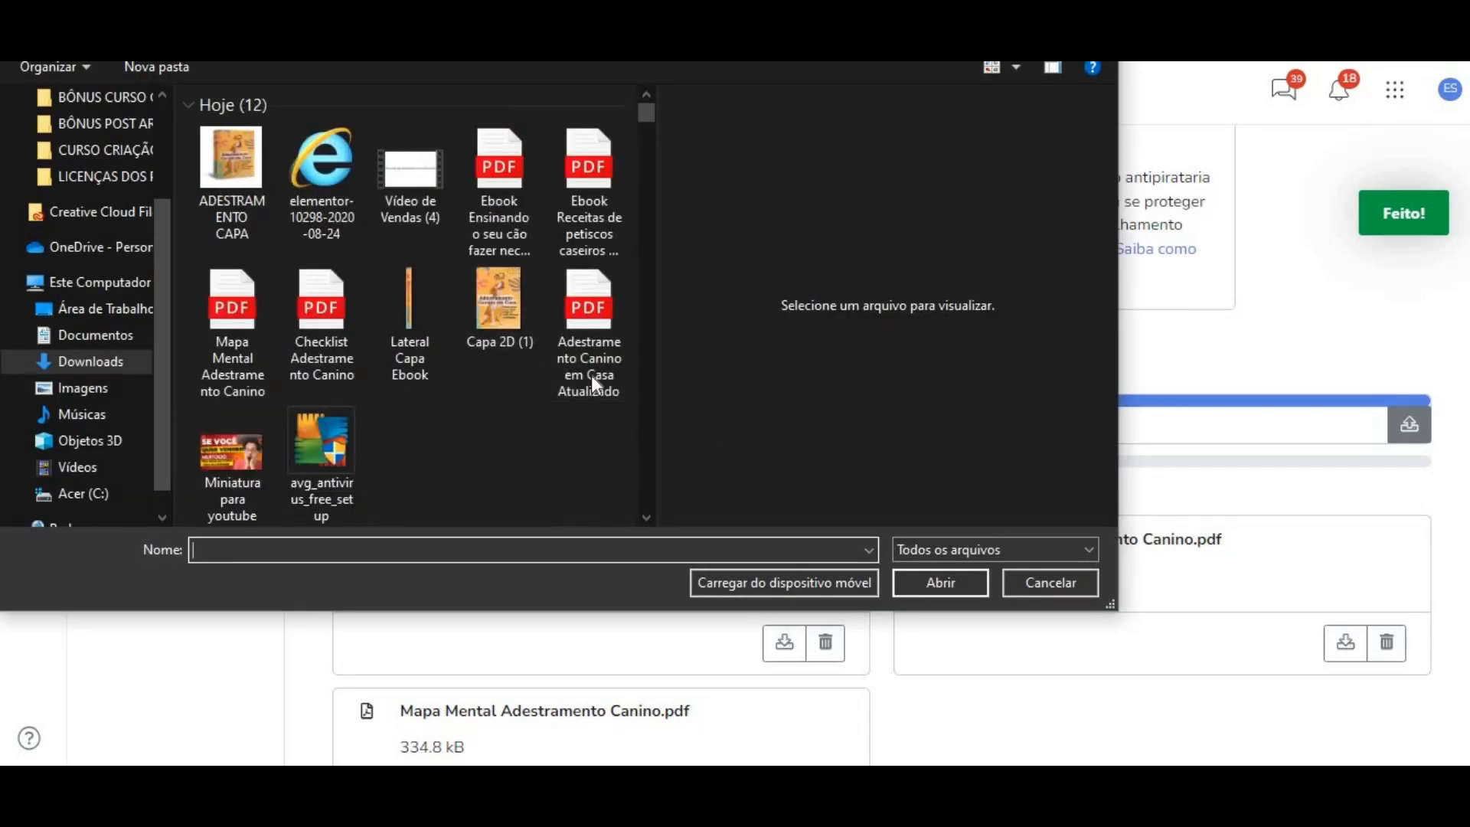
{"action": "left_click", "coordinate": [589, 171]}
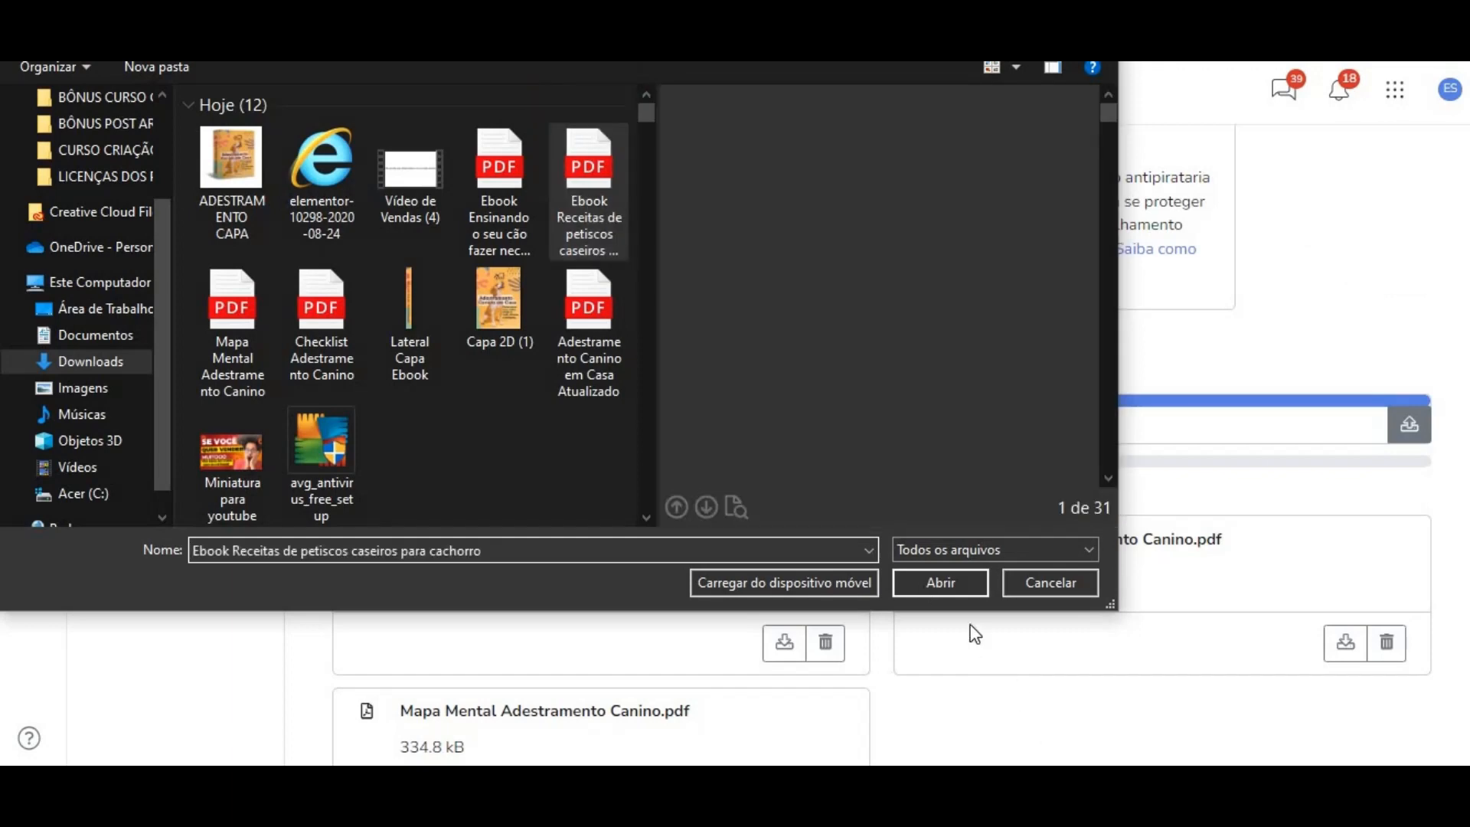
{"action": "left_click", "coordinate": [928, 579]}
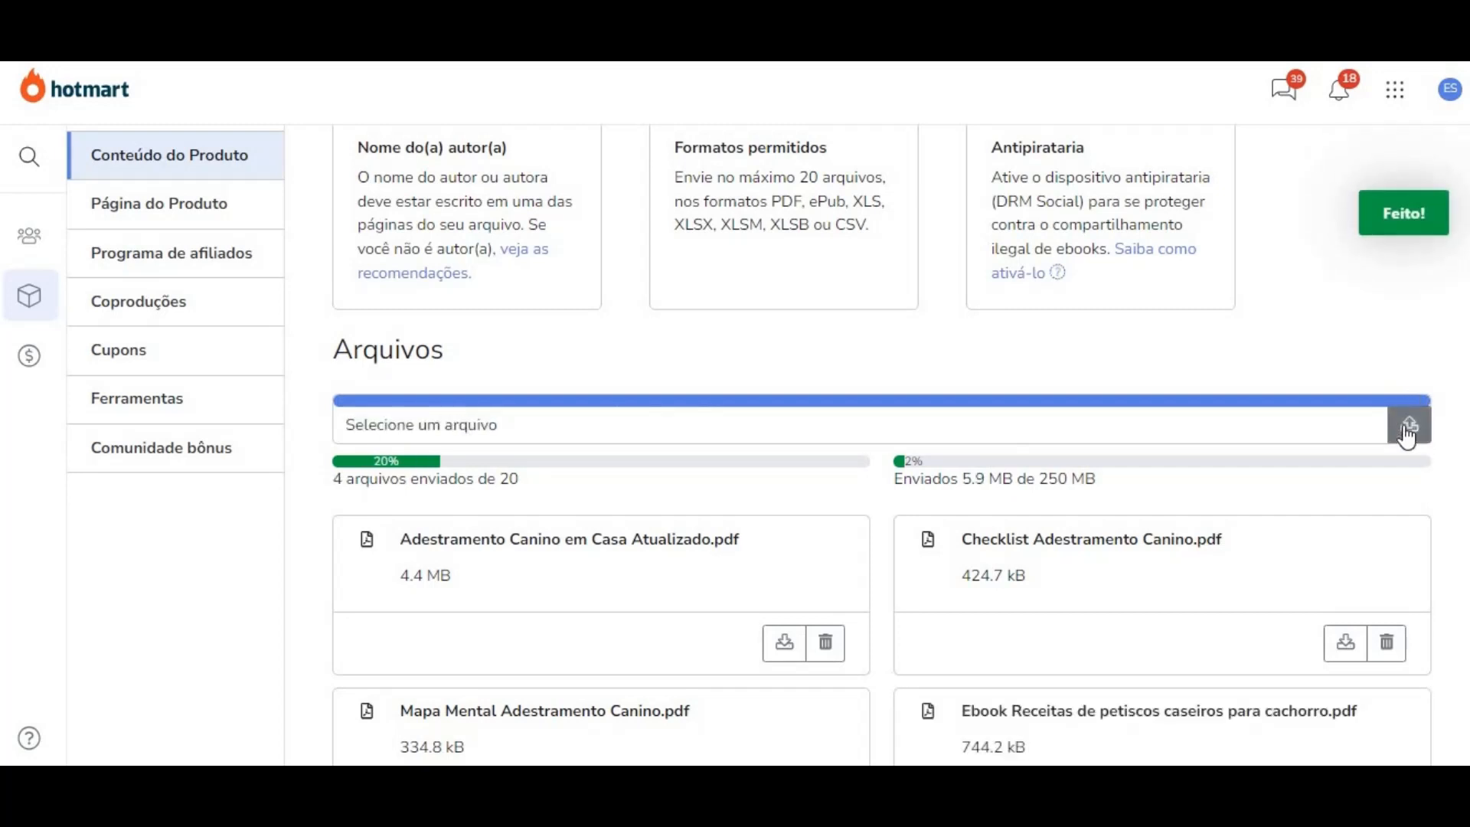
{"action": "left_click", "coordinate": [1408, 431]}
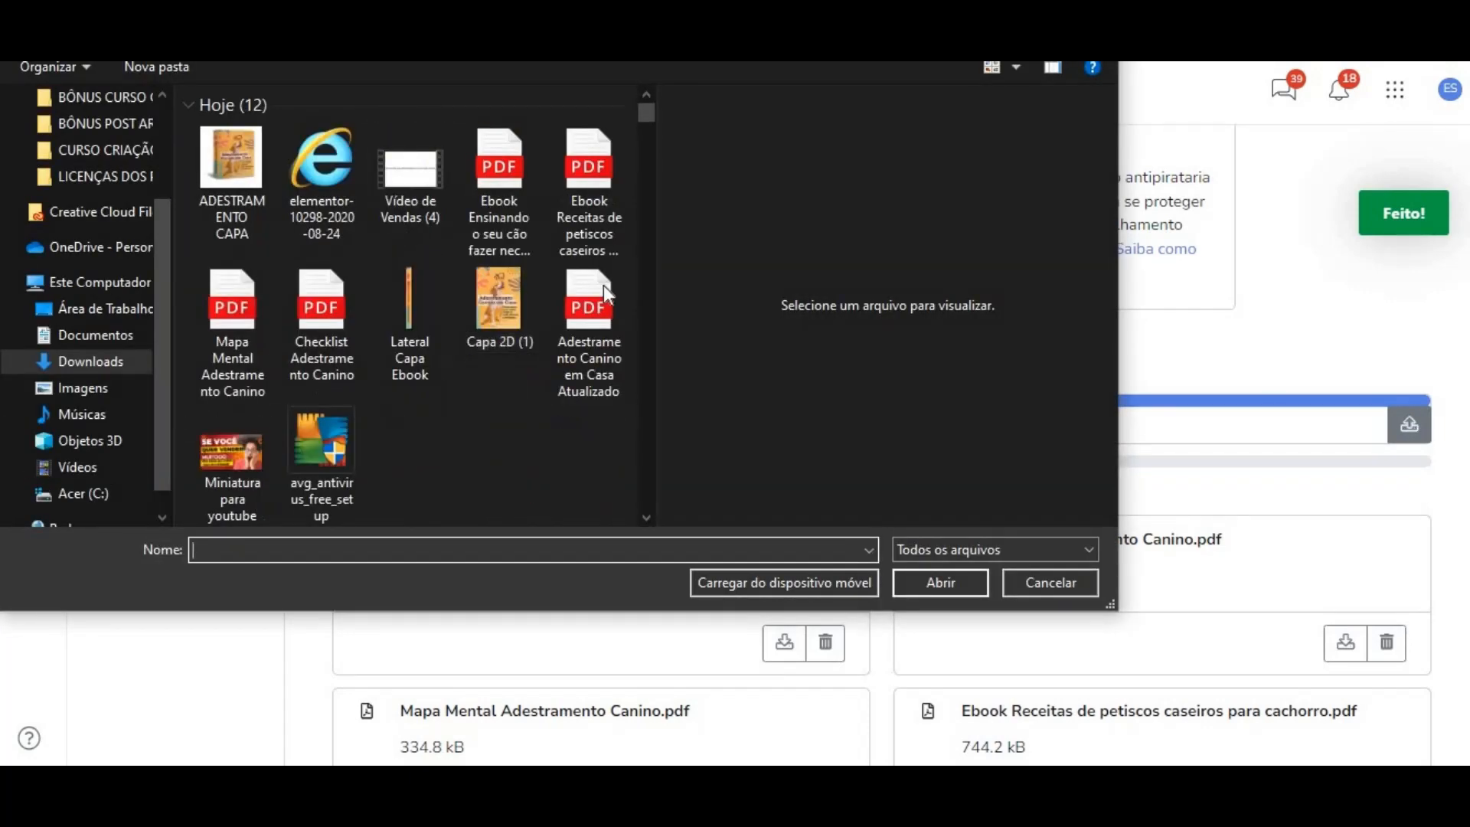
{"action": "left_click", "coordinate": [501, 186]}
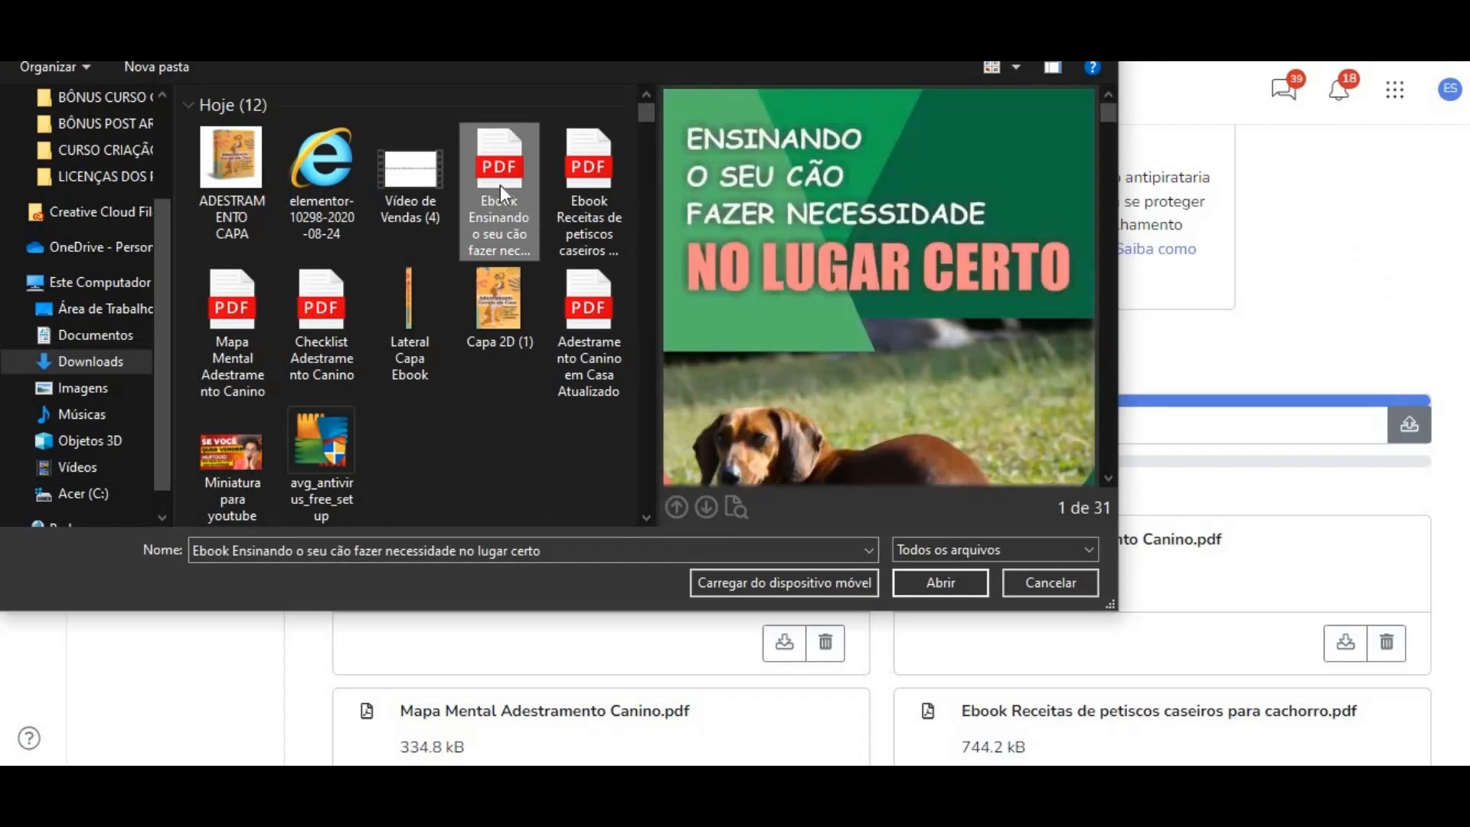
{"action": "left_click", "coordinate": [941, 583]}
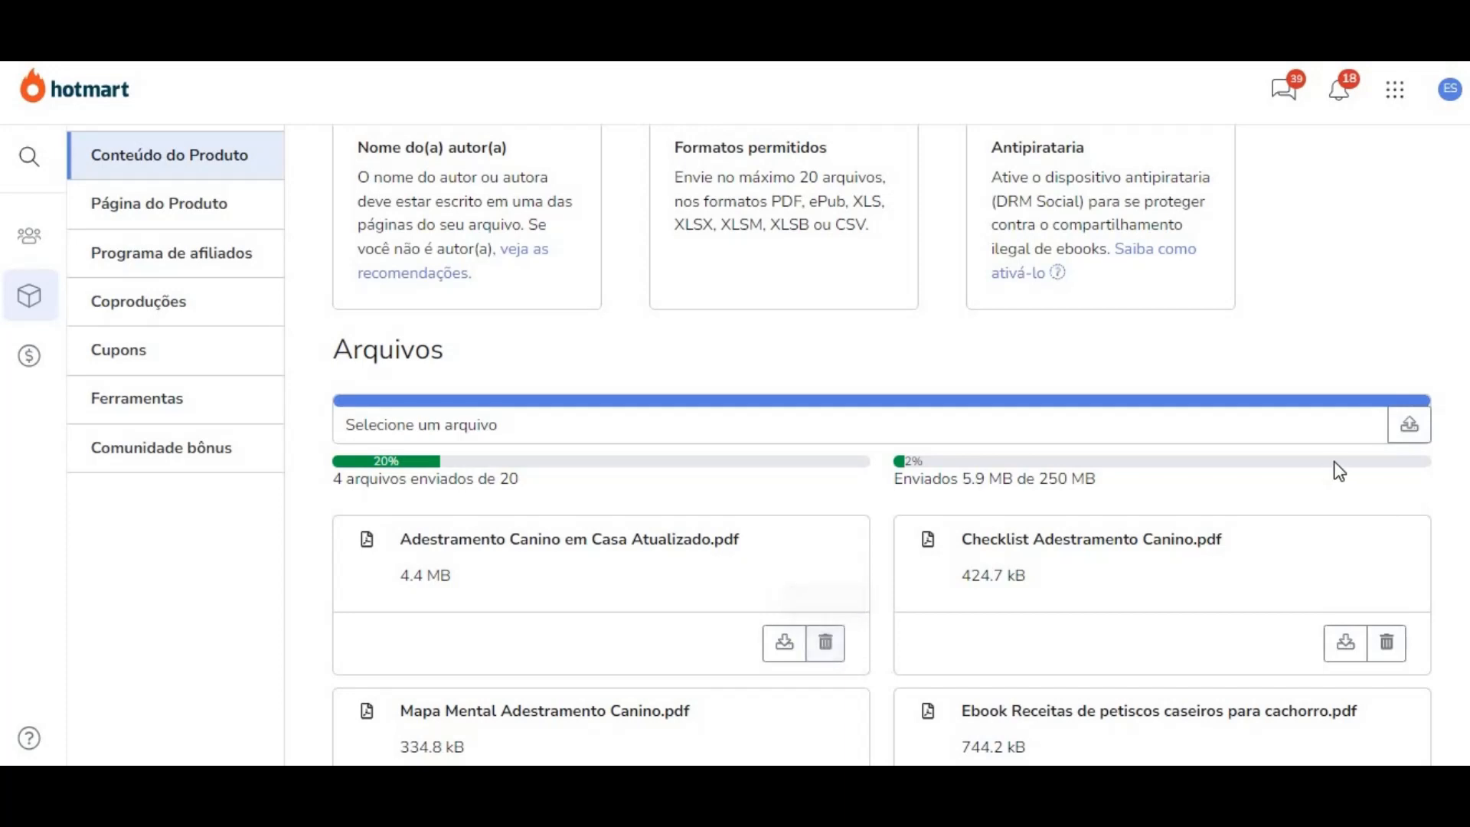
{"action": "scroll", "coordinate": [1334, 461], "scroll_direction": "down", "scroll_amount": 2}
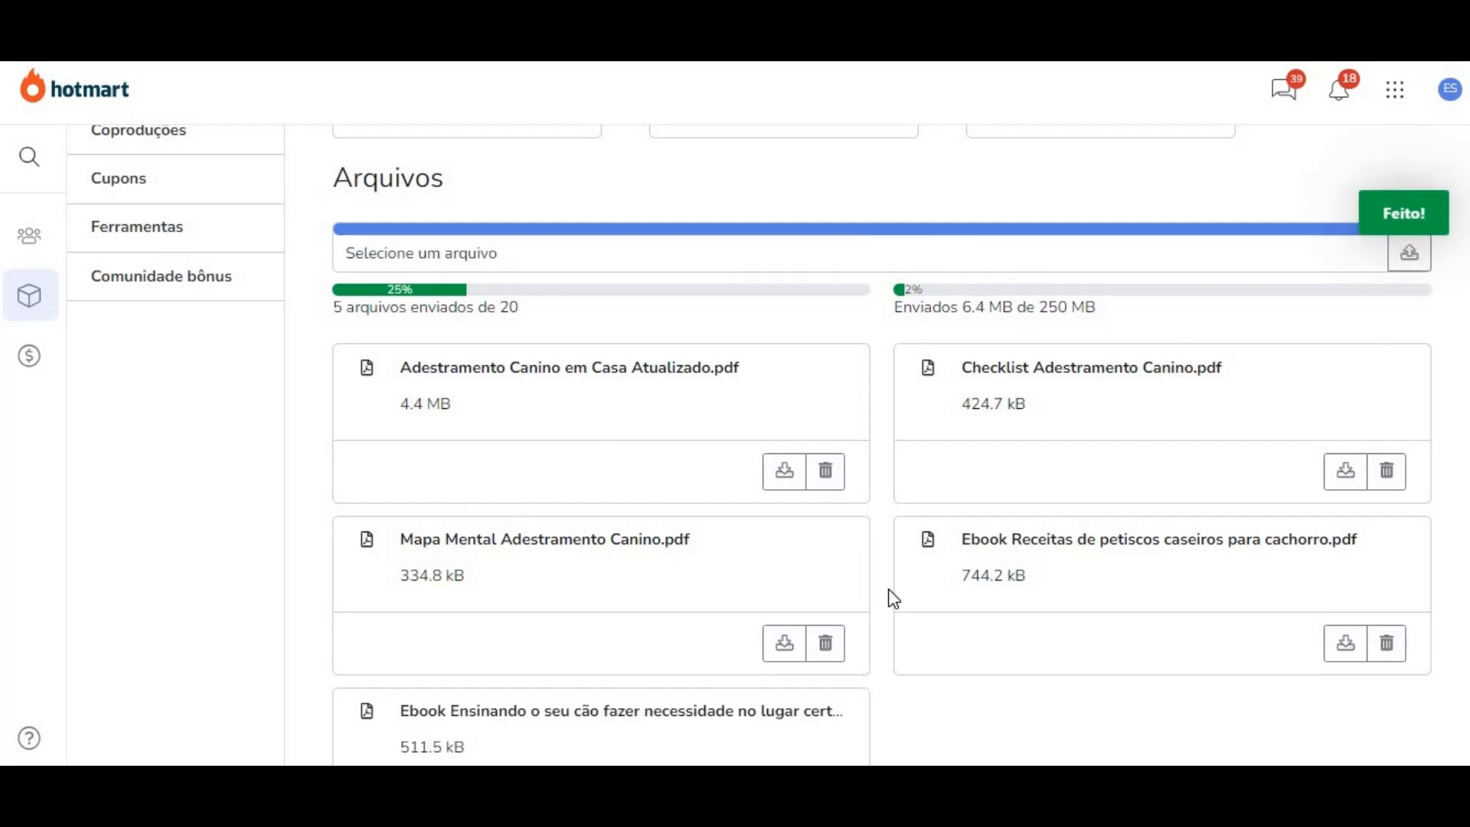
Step: Return to the product's Painel and open the Página de Vendas stage for editing
{"action": "scroll", "coordinate": [674, 568], "scroll_direction": "down", "scroll_amount": 2}
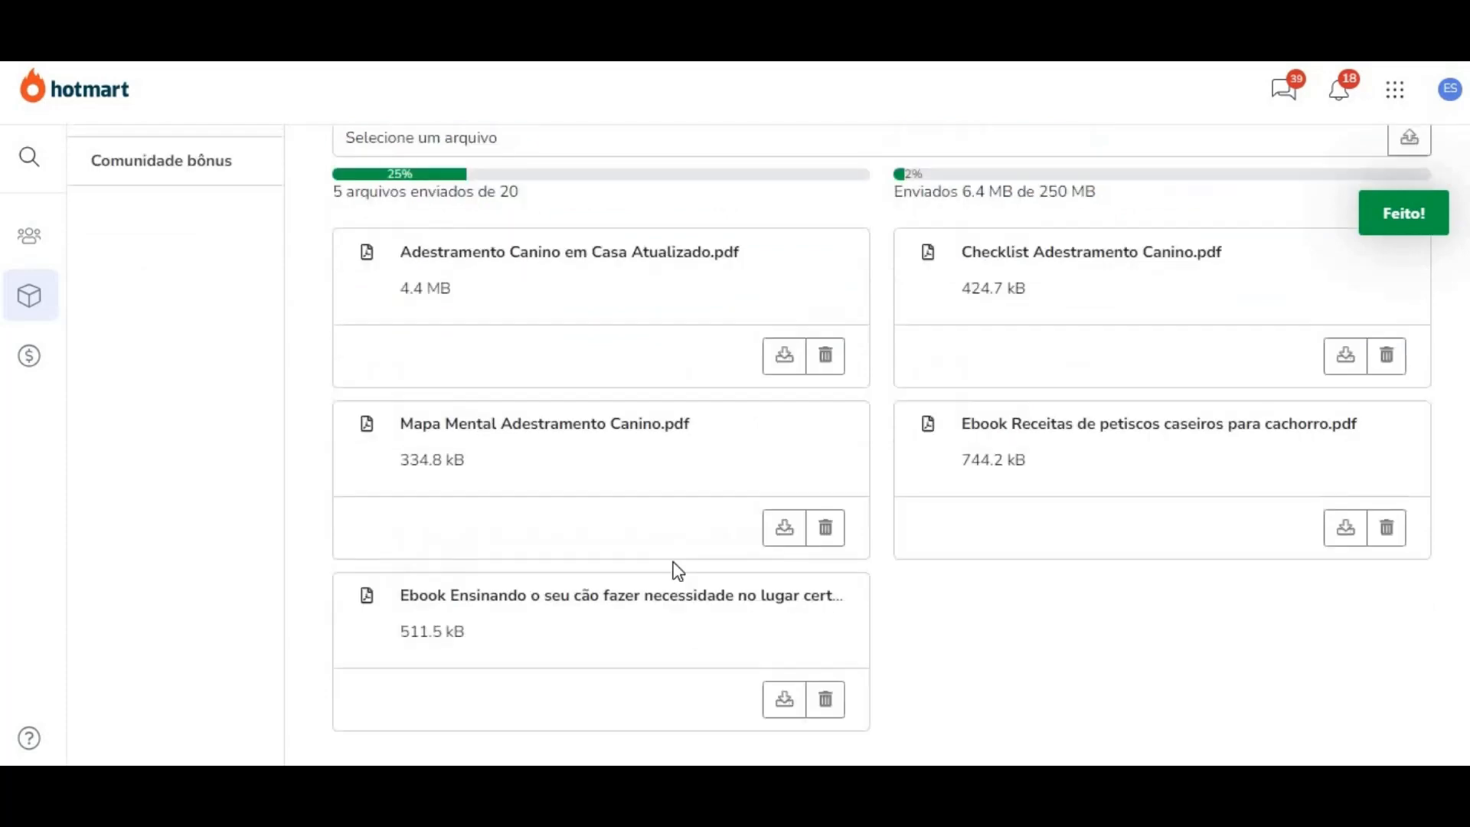
{"action": "scroll", "coordinate": [675, 569], "scroll_direction": "up", "scroll_amount": 8}
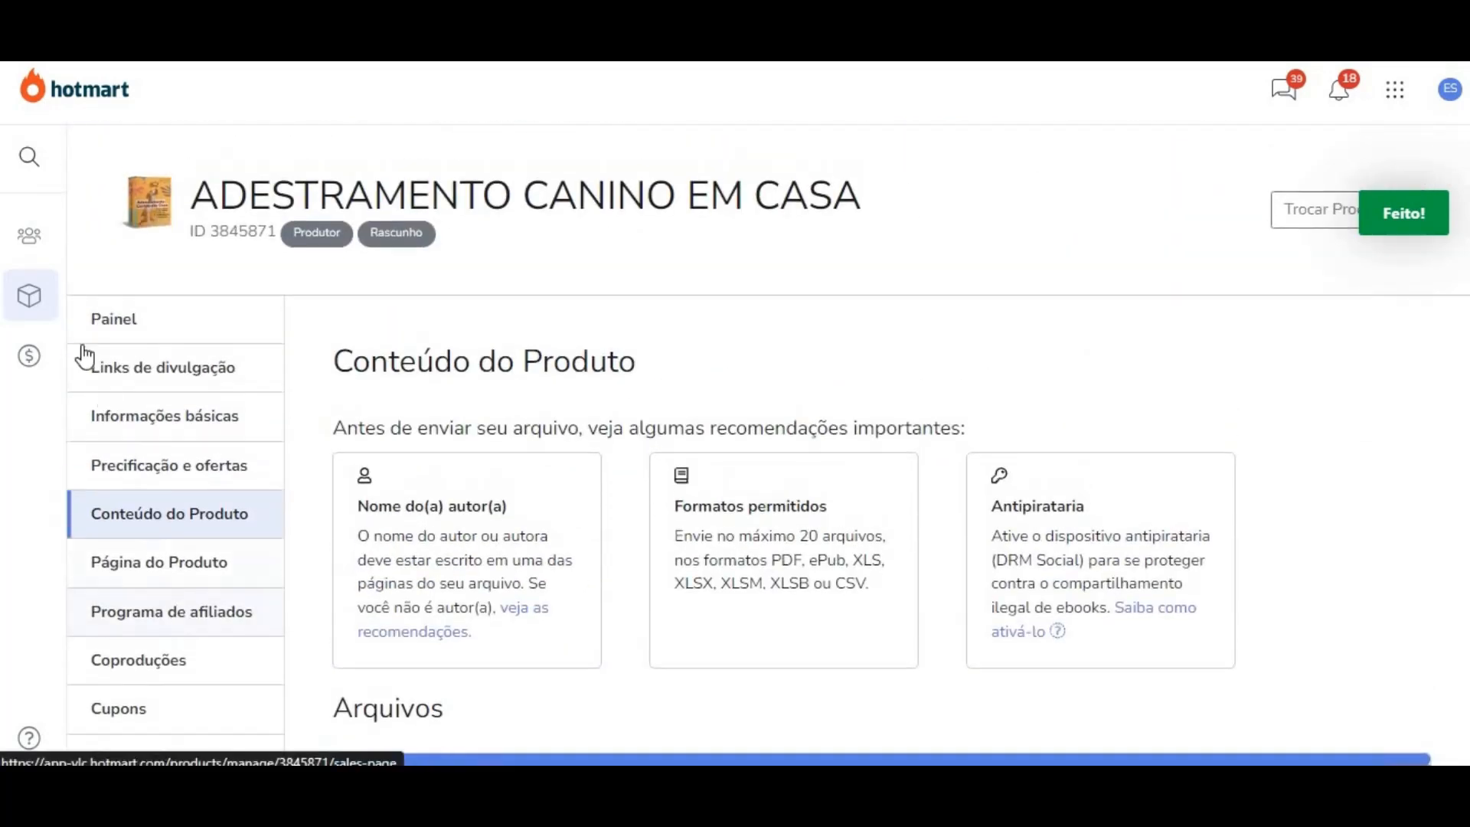
{"action": "left_click", "coordinate": [108, 321]}
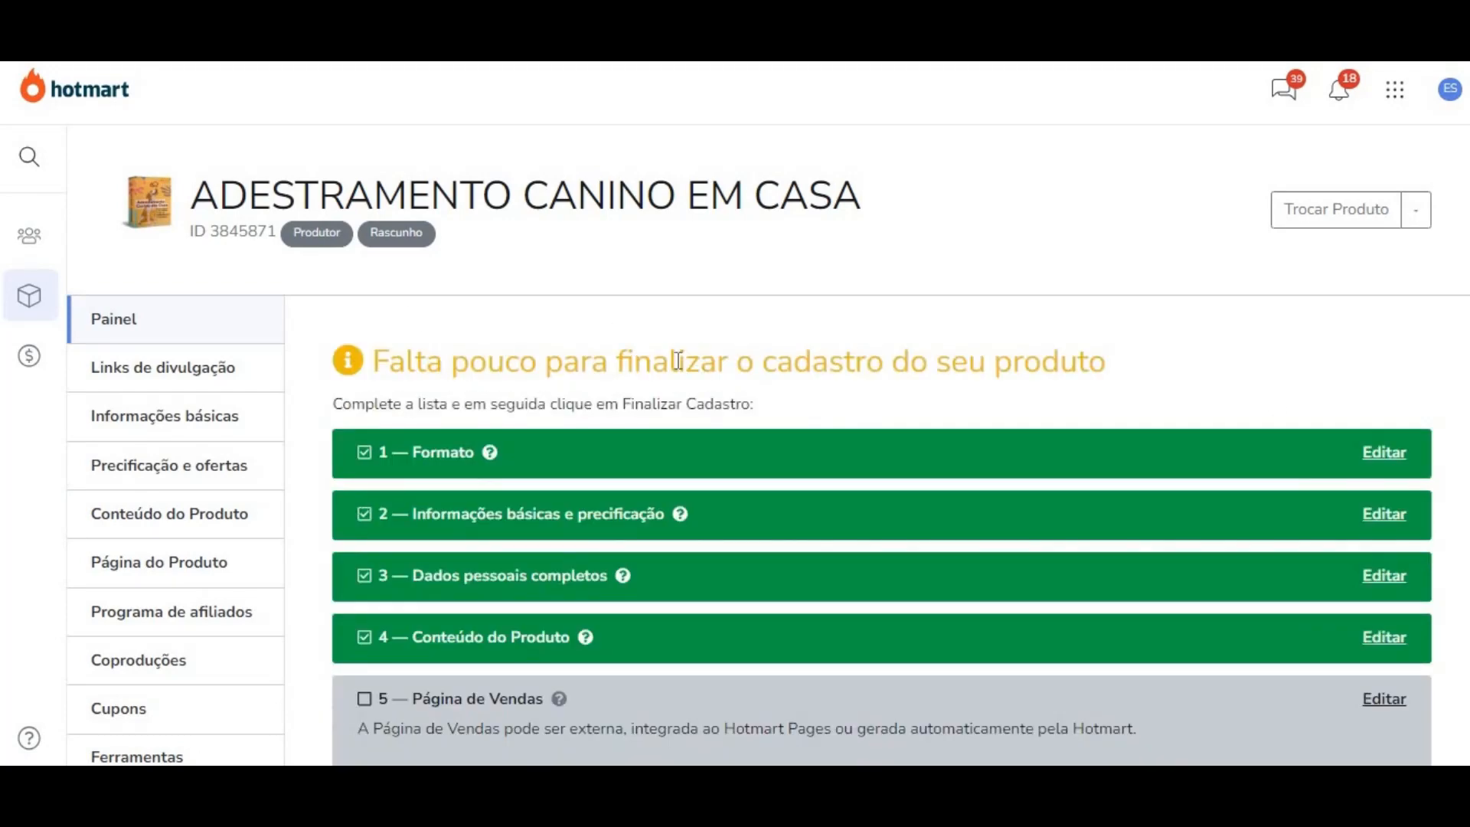
{"action": "scroll", "coordinate": [677, 360], "scroll_direction": "down", "scroll_amount": 4}
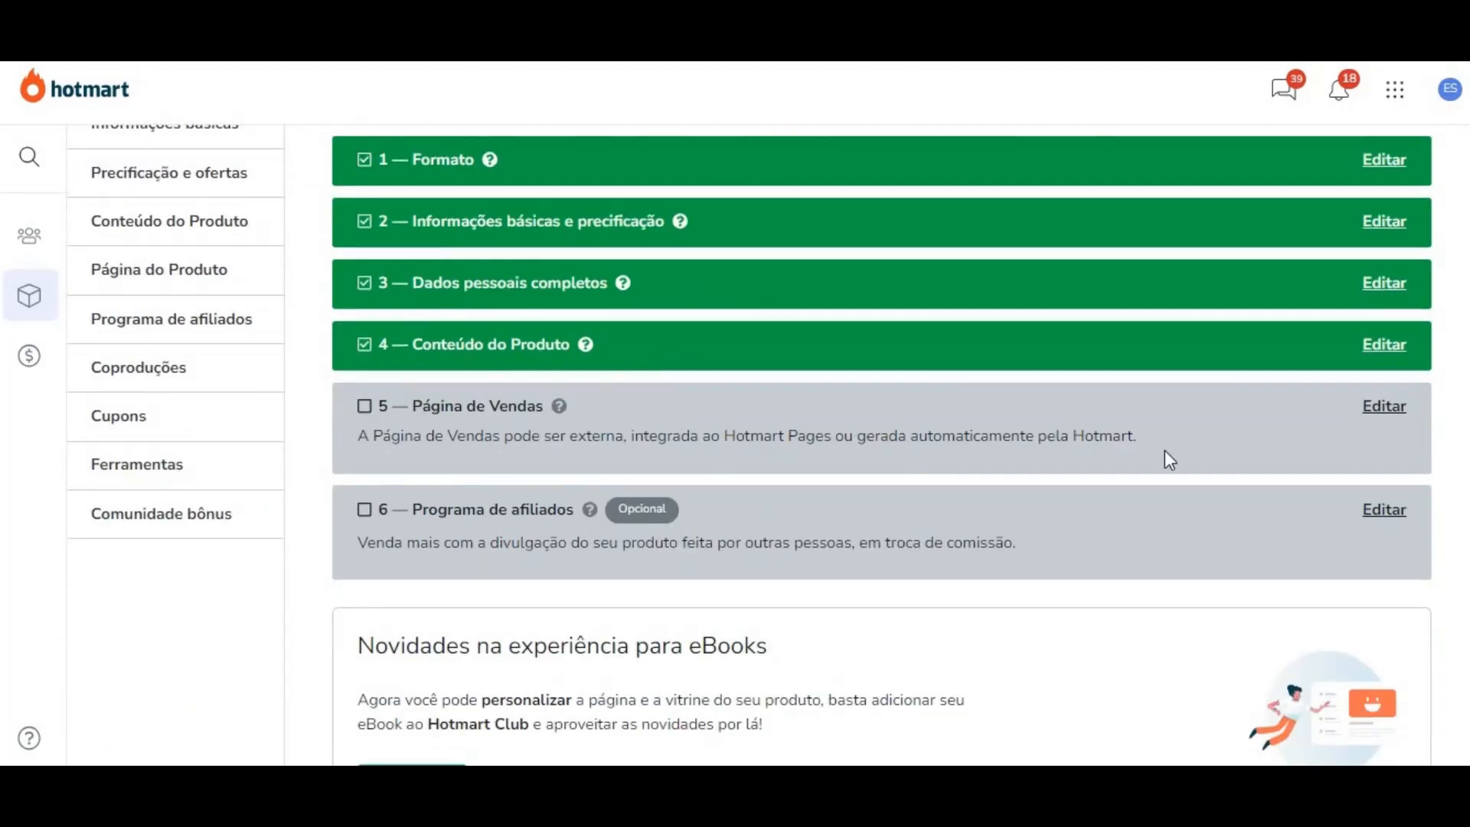
{"action": "left_click", "coordinate": [1386, 408]}
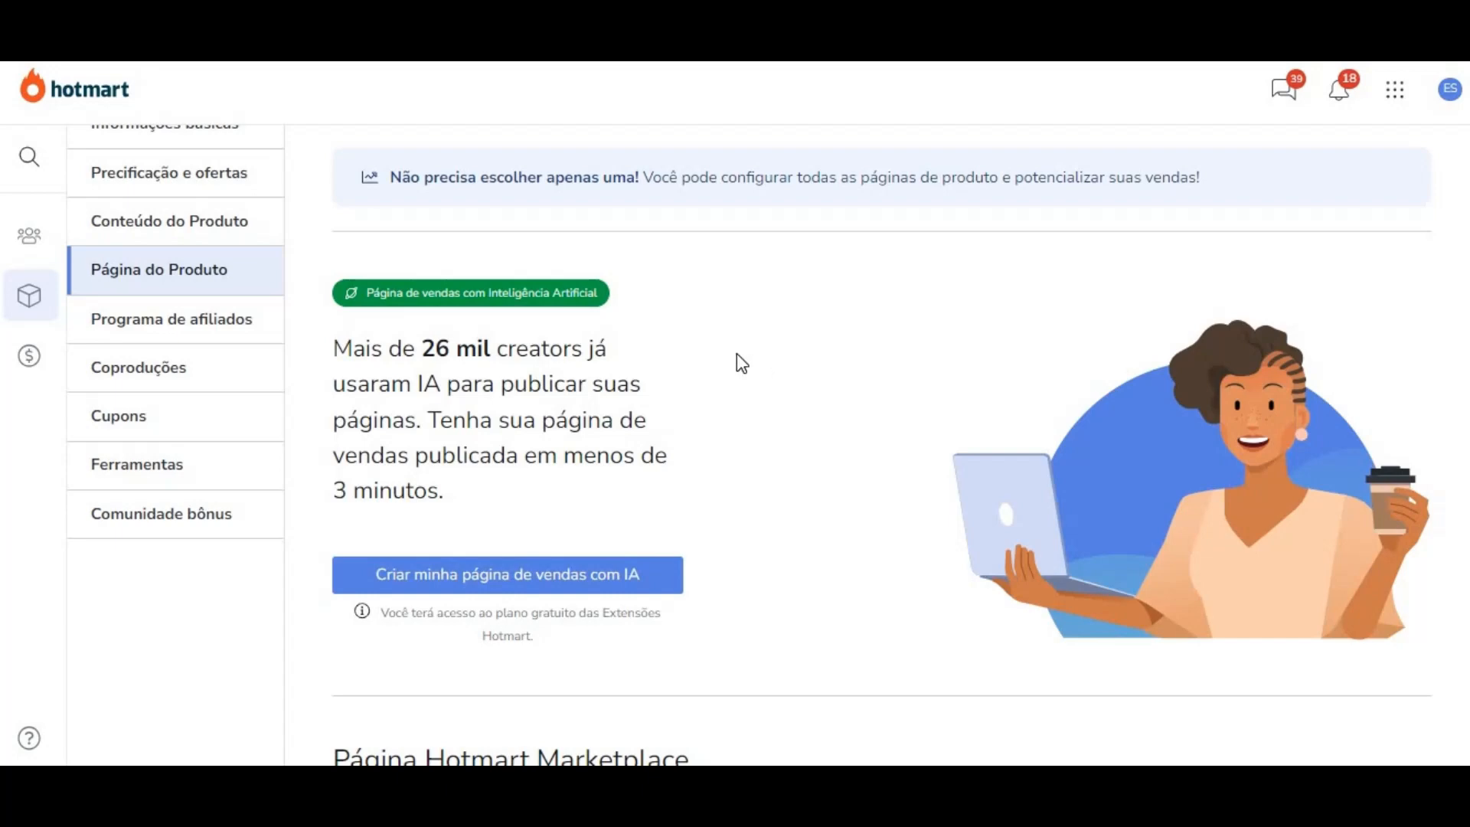
Step: Choose the Página Hotmart Marketplace among the product page options and open its configuration
{"action": "scroll", "coordinate": [735, 363], "scroll_direction": "down", "scroll_amount": 3}
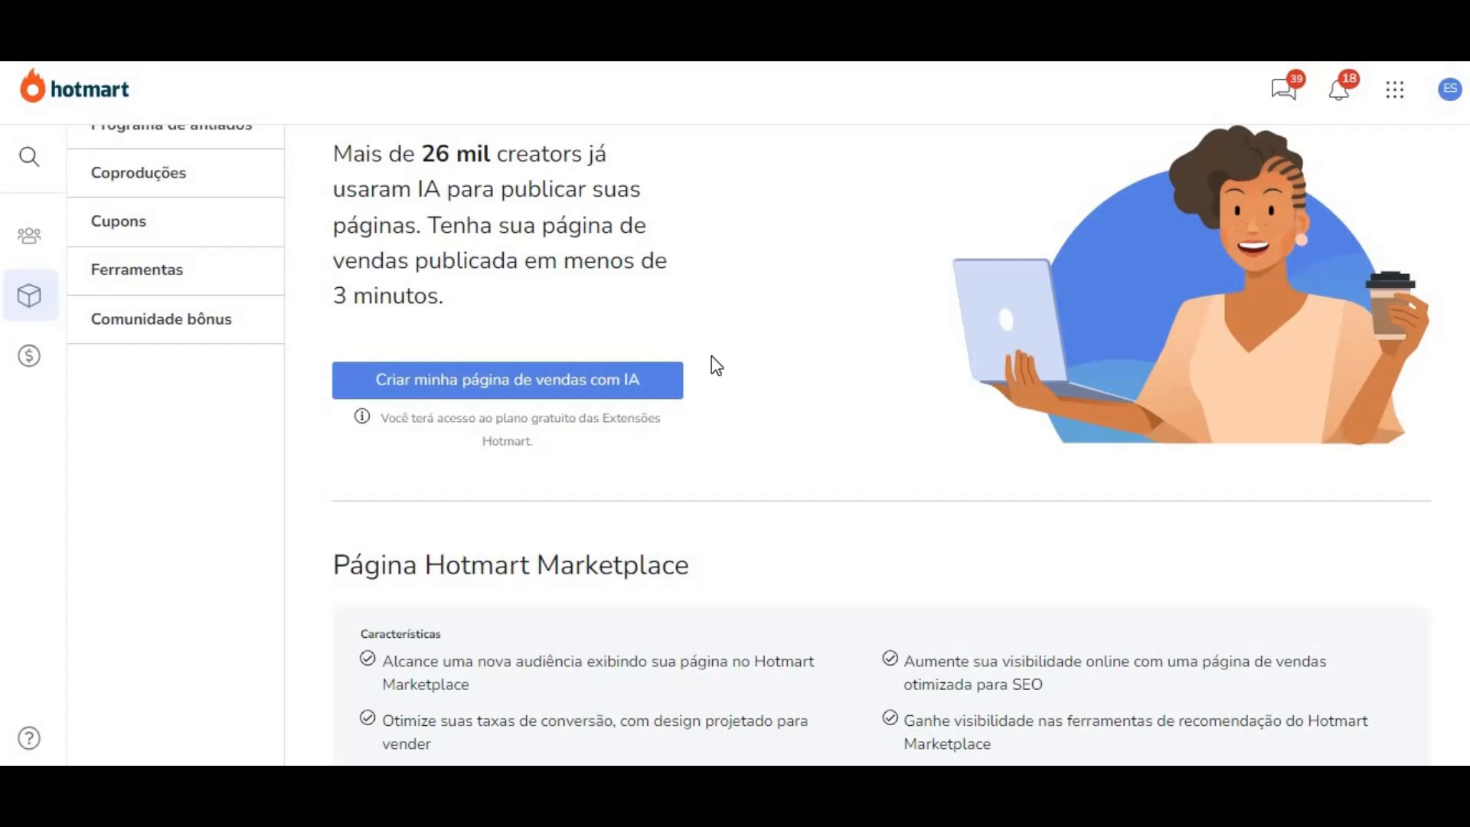
{"action": "scroll", "coordinate": [710, 355], "scroll_direction": "down", "scroll_amount": 6}
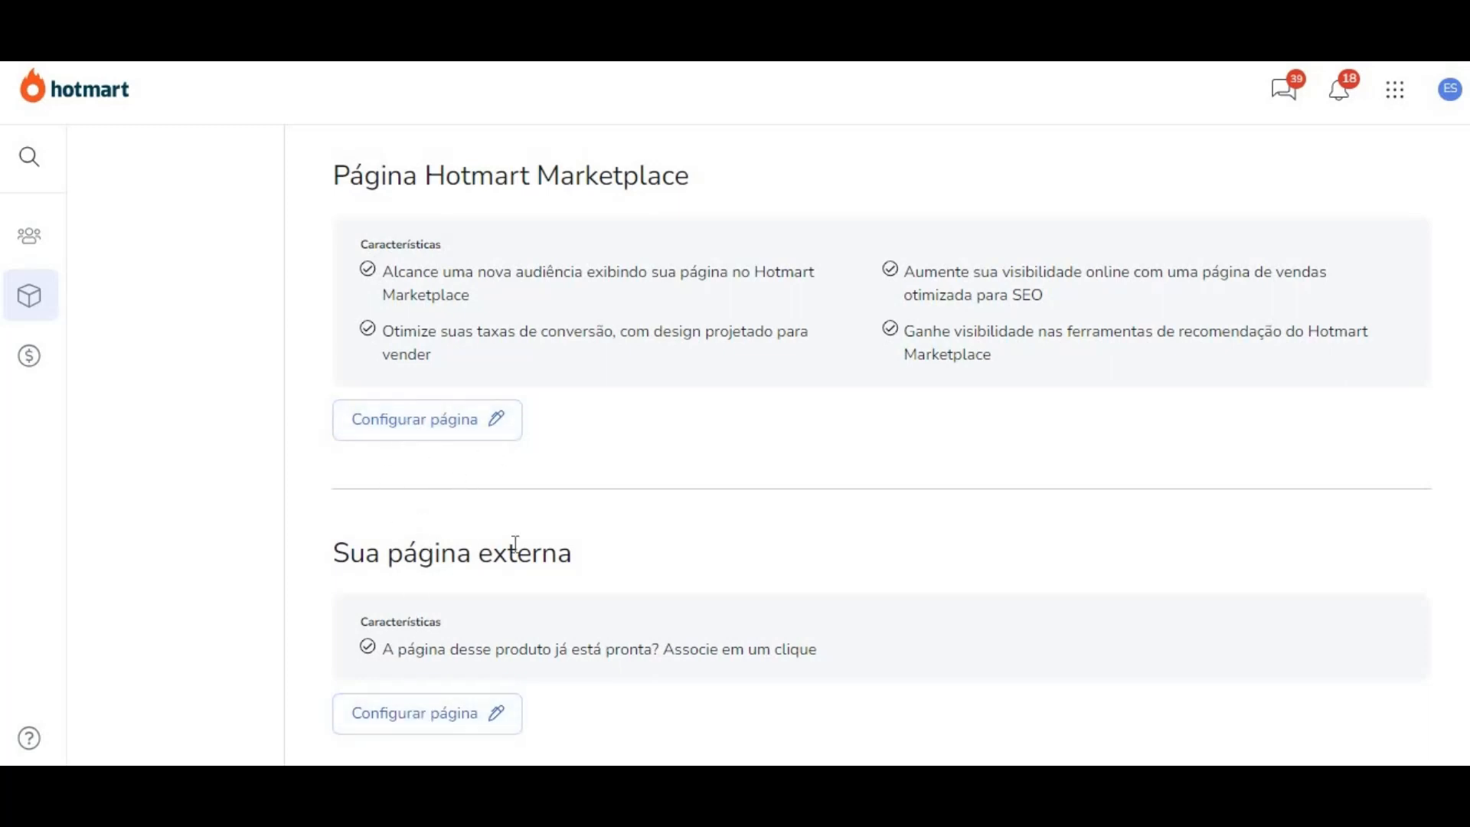
{"action": "left_click", "coordinate": [404, 429]}
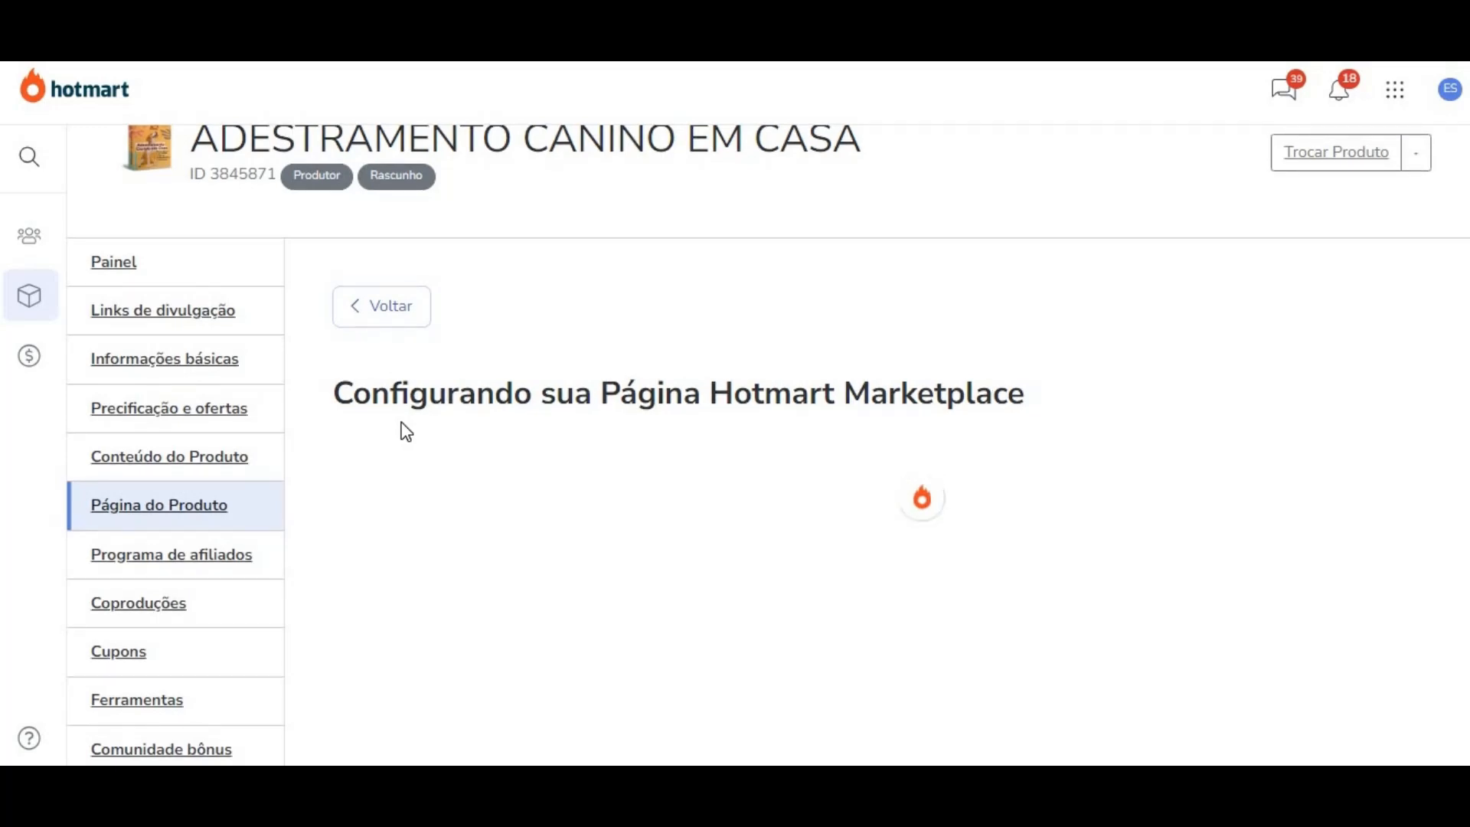
Step: Examine the basic information, buyer description and optional sections offered in the Hotmart Marketplace page configuration
{"action": "scroll", "coordinate": [514, 438], "scroll_direction": "down", "scroll_amount": 9}
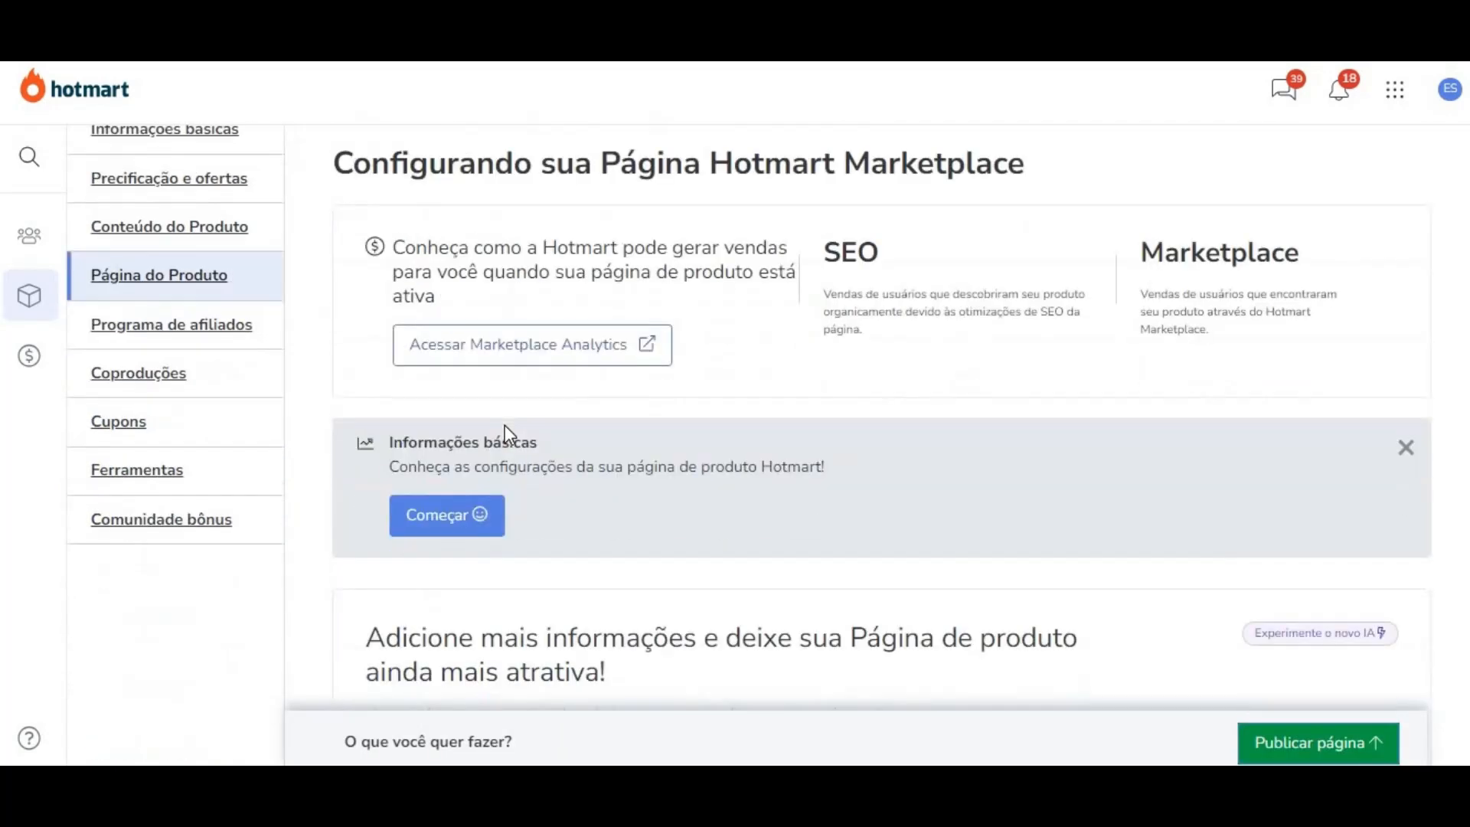
{"action": "scroll", "coordinate": [715, 331], "scroll_direction": "down", "scroll_amount": 1}
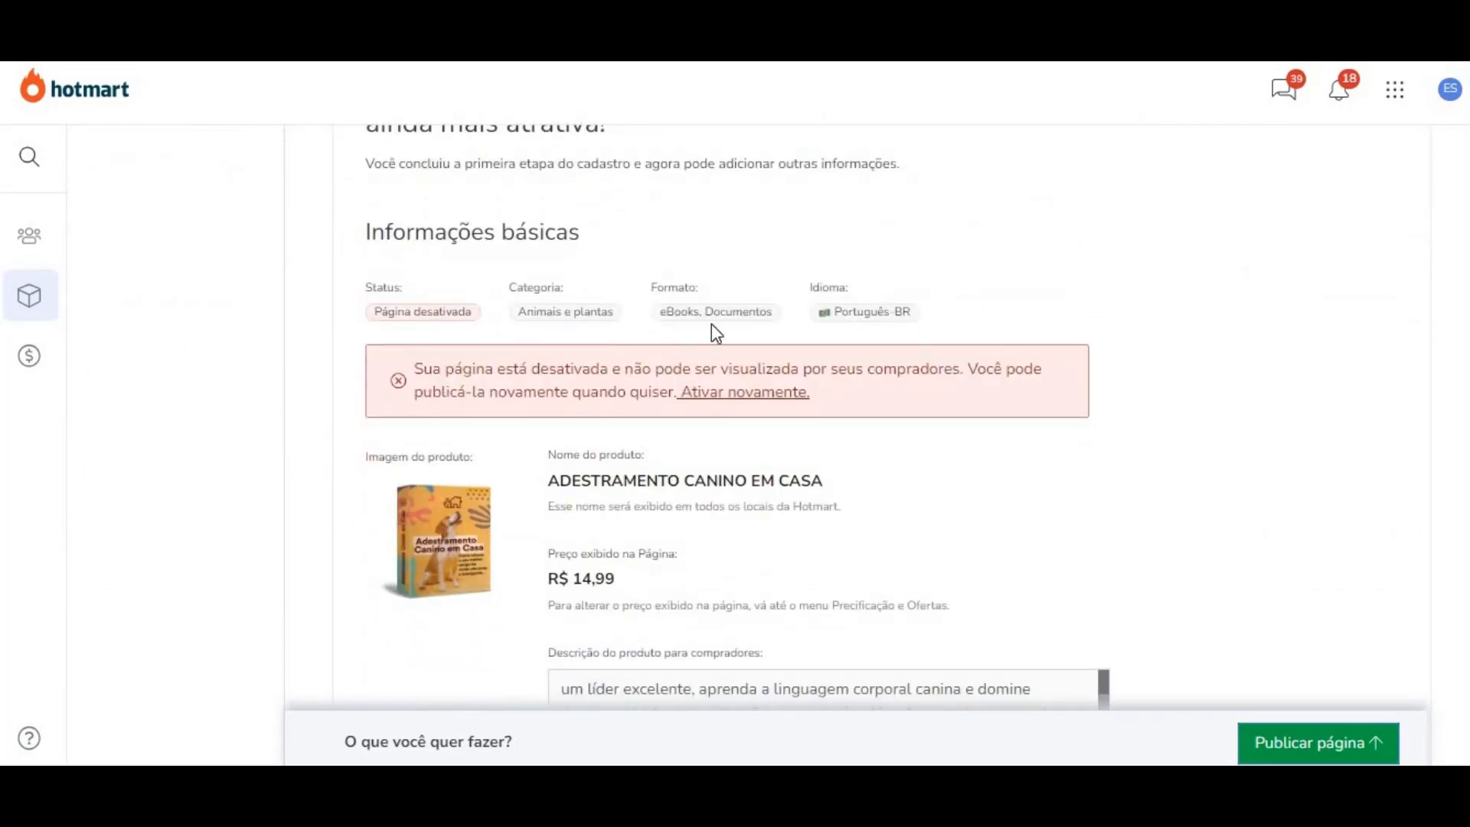
{"action": "scroll", "coordinate": [713, 329], "scroll_direction": "down", "scroll_amount": 2}
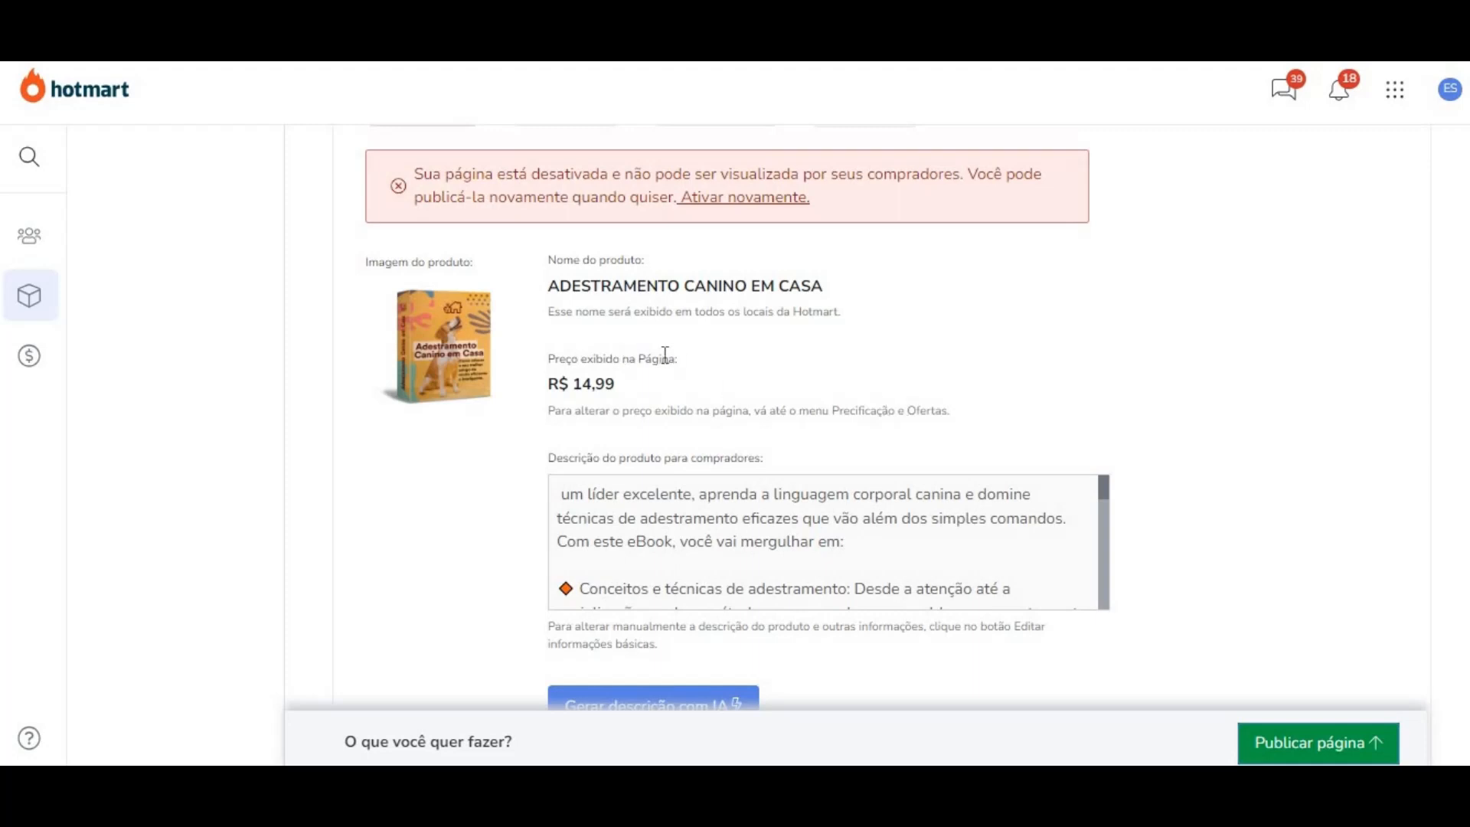
{"action": "scroll", "coordinate": [768, 371], "scroll_direction": "down", "scroll_amount": 1}
{"action": "scroll", "coordinate": [765, 365], "scroll_direction": "down", "scroll_amount": 3}
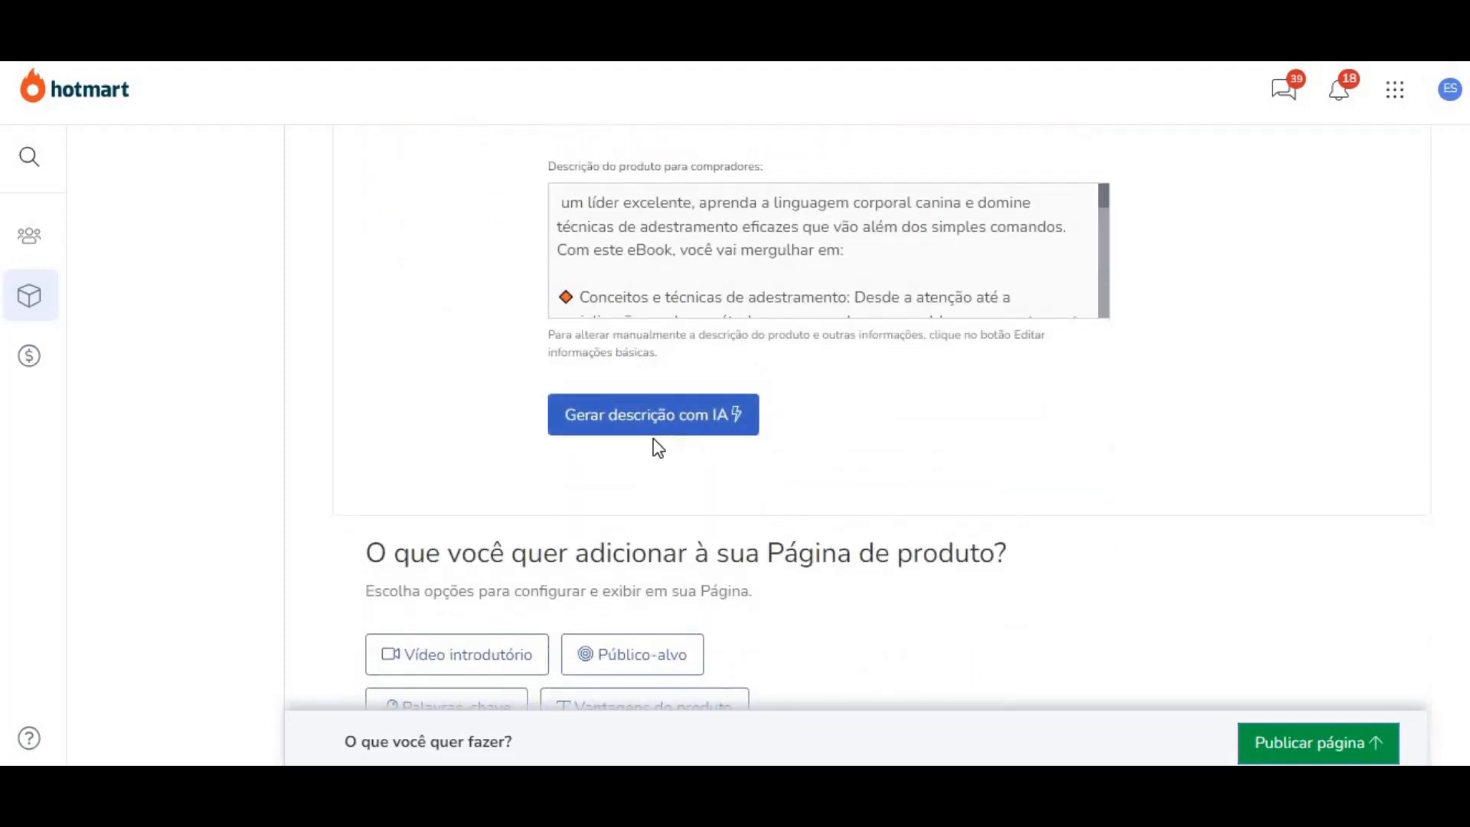
{"action": "scroll", "coordinate": [1060, 272], "scroll_direction": "down", "scroll_amount": 2}
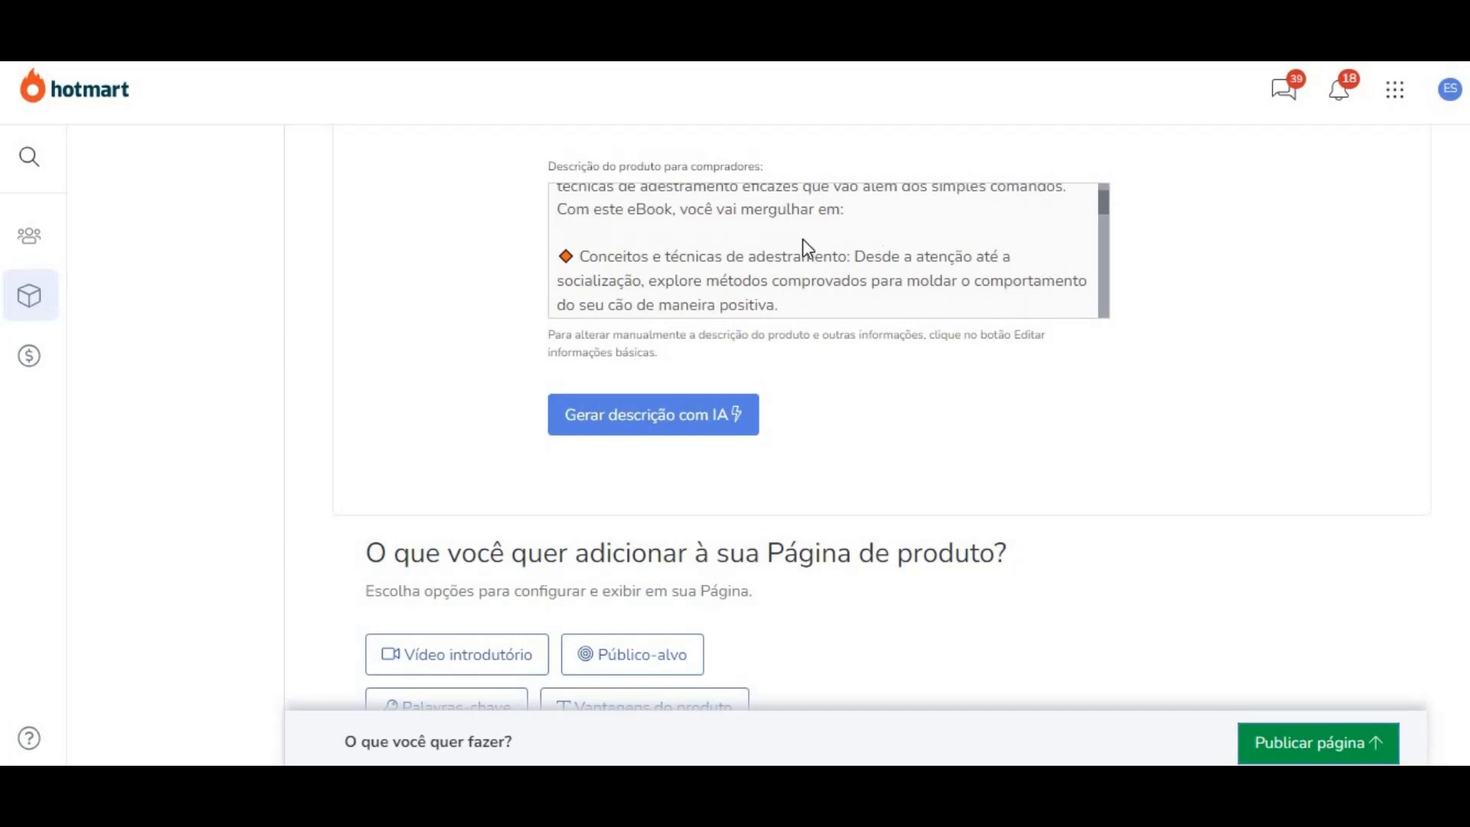
{"action": "scroll", "coordinate": [788, 253], "scroll_direction": "up", "scroll_amount": 7}
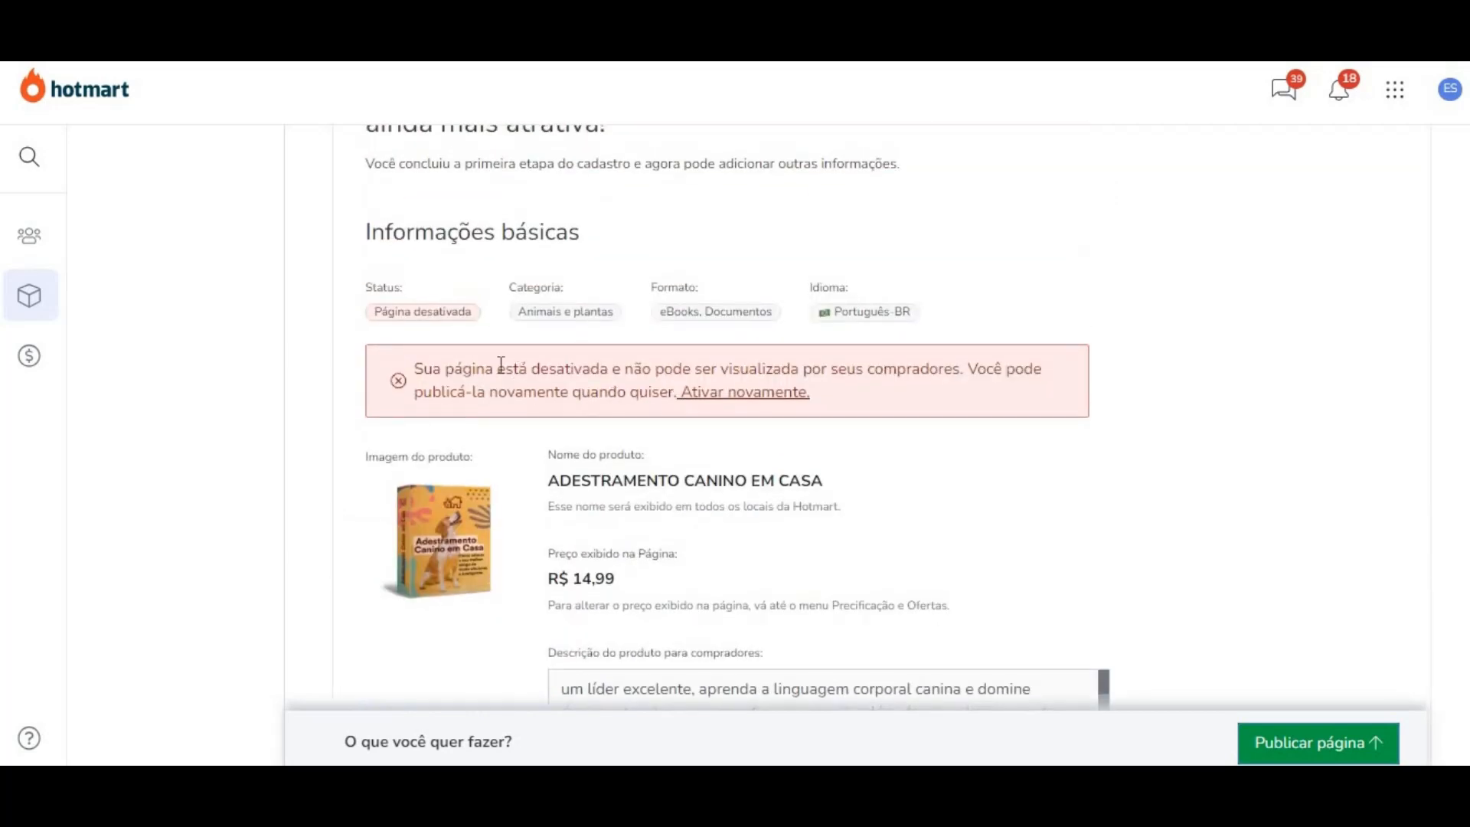
{"action": "scroll", "coordinate": [760, 406], "scroll_direction": "down", "scroll_amount": 3}
{"action": "scroll", "coordinate": [756, 398], "scroll_direction": "down", "scroll_amount": 3}
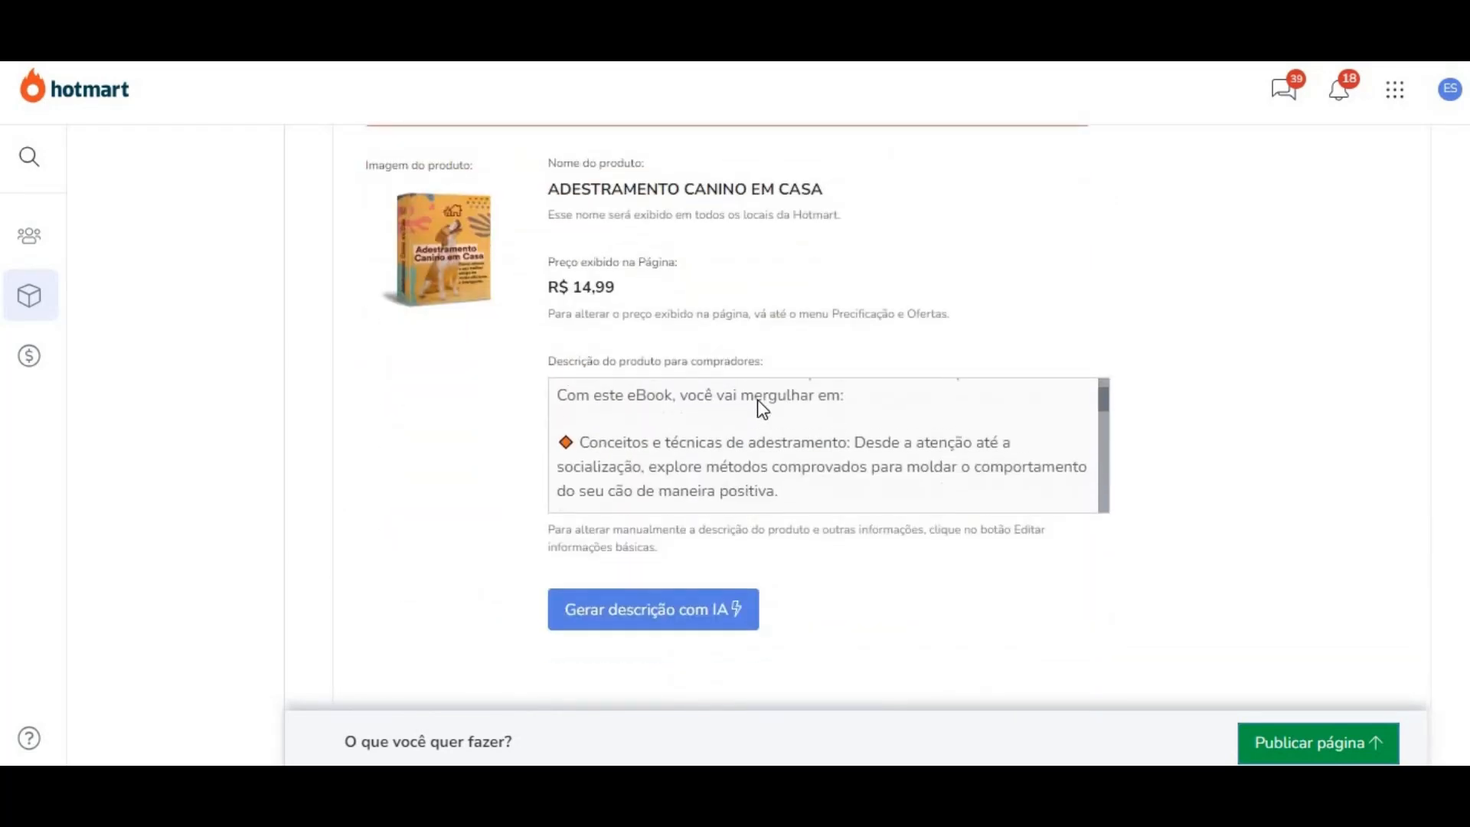
{"action": "scroll", "coordinate": [827, 587], "scroll_direction": "down", "scroll_amount": 5}
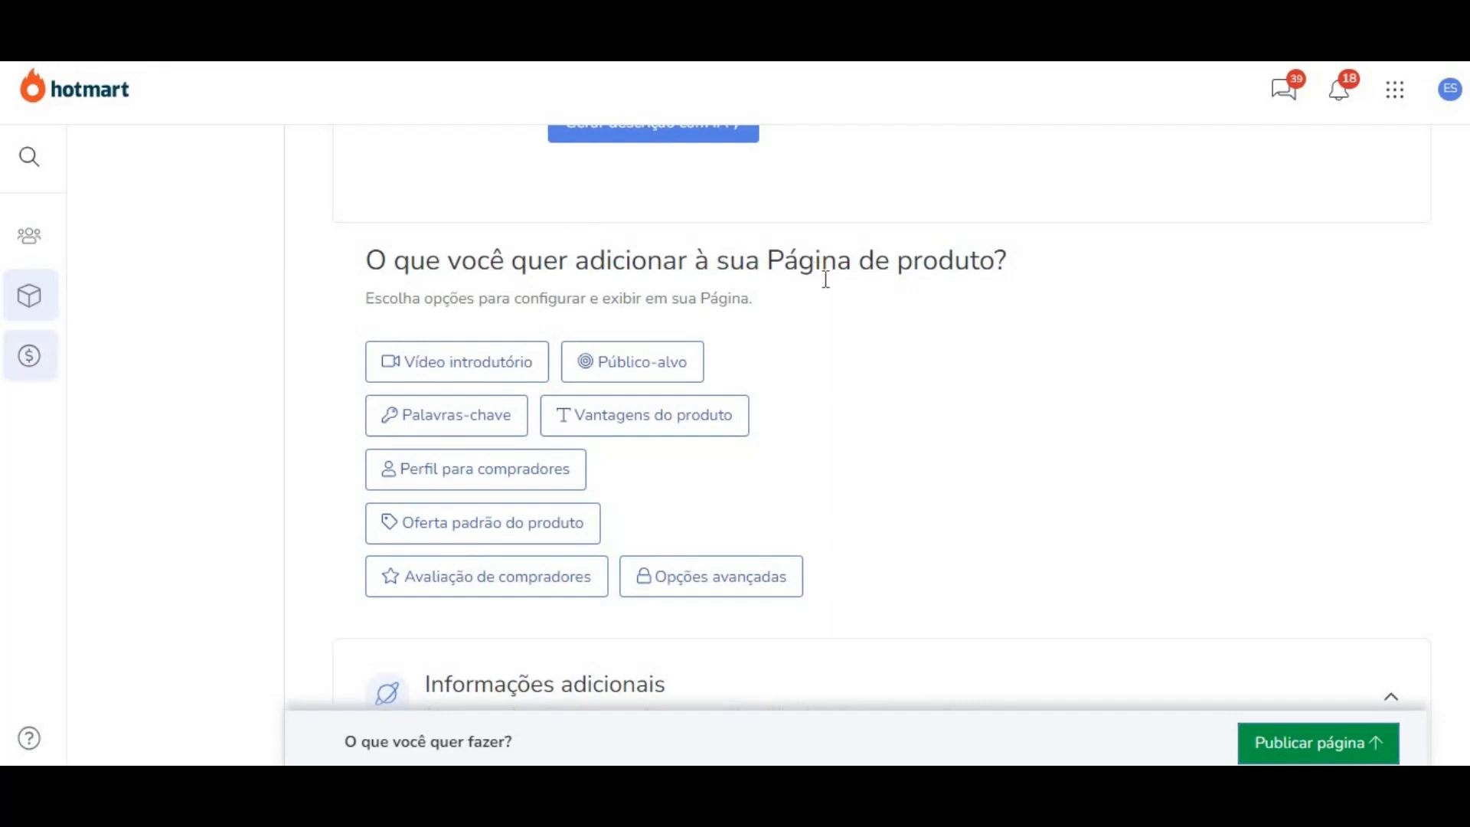
{"action": "left_click", "coordinate": [445, 375]}
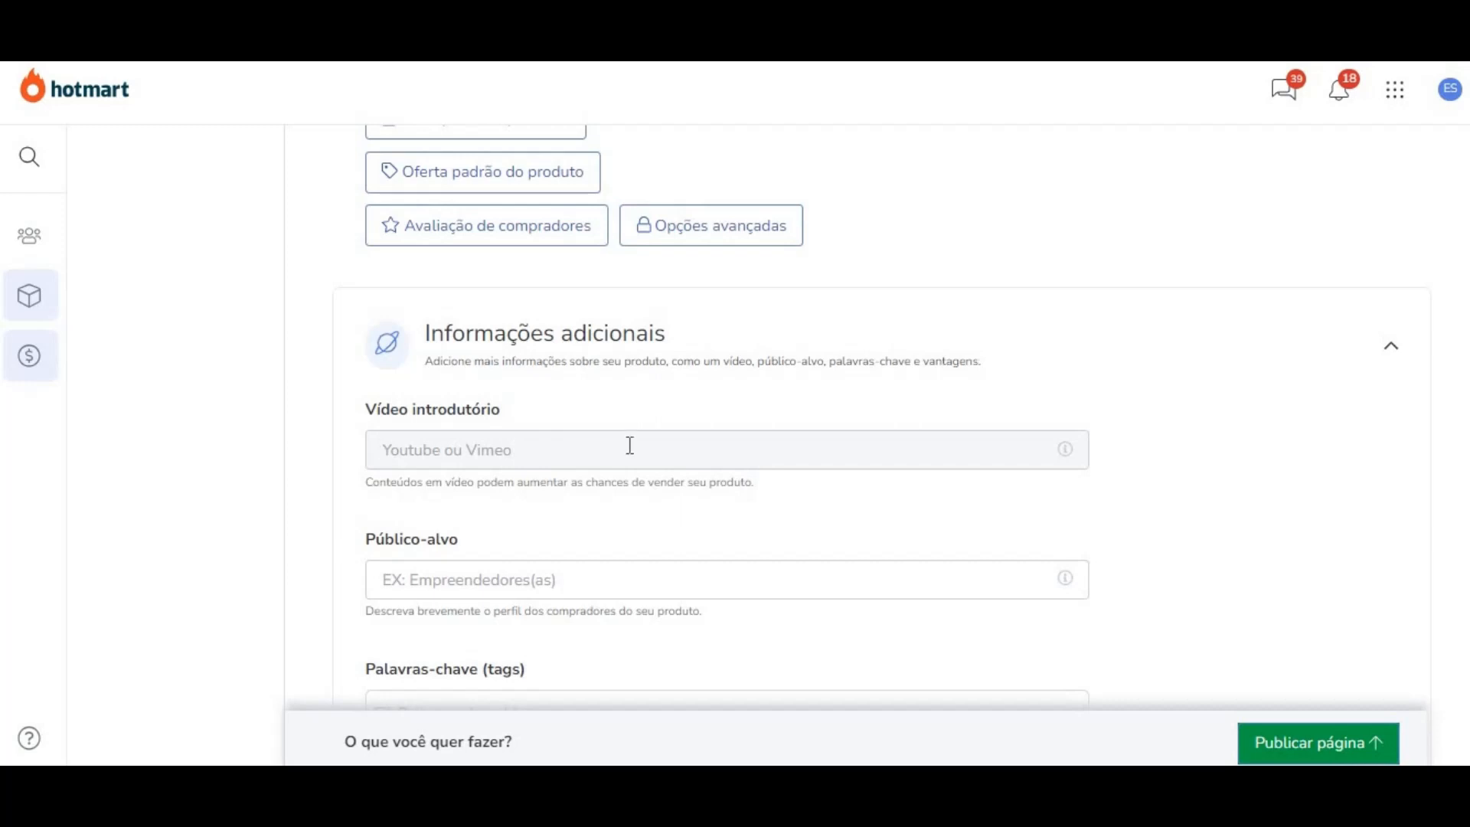
{"action": "type", "text": "https://www.youtube.com/watch?v=mYTvRXEmokM&feature=youtu.be"}
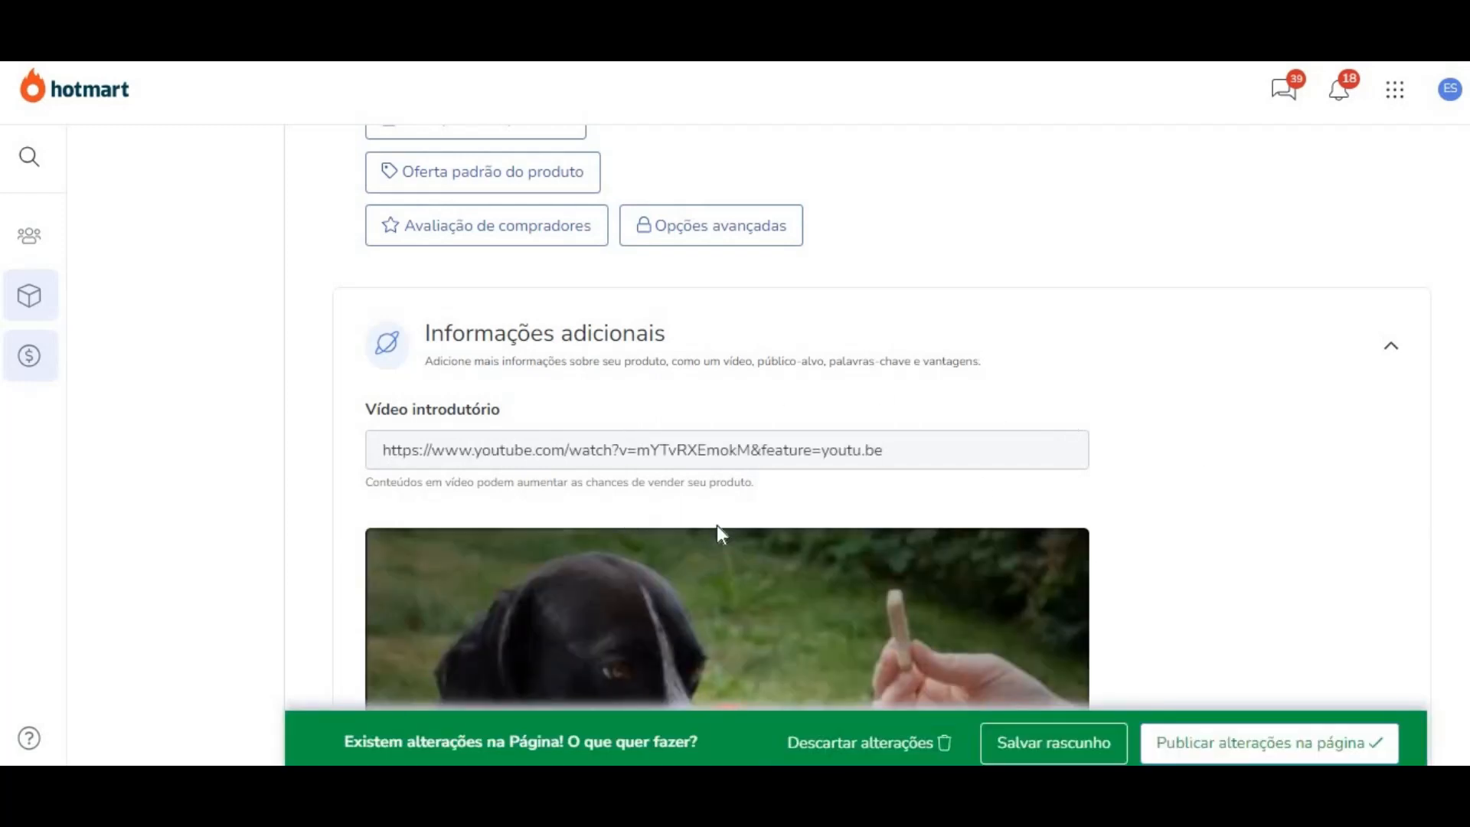
{"action": "scroll", "coordinate": [720, 533], "scroll_direction": "down", "scroll_amount": 5}
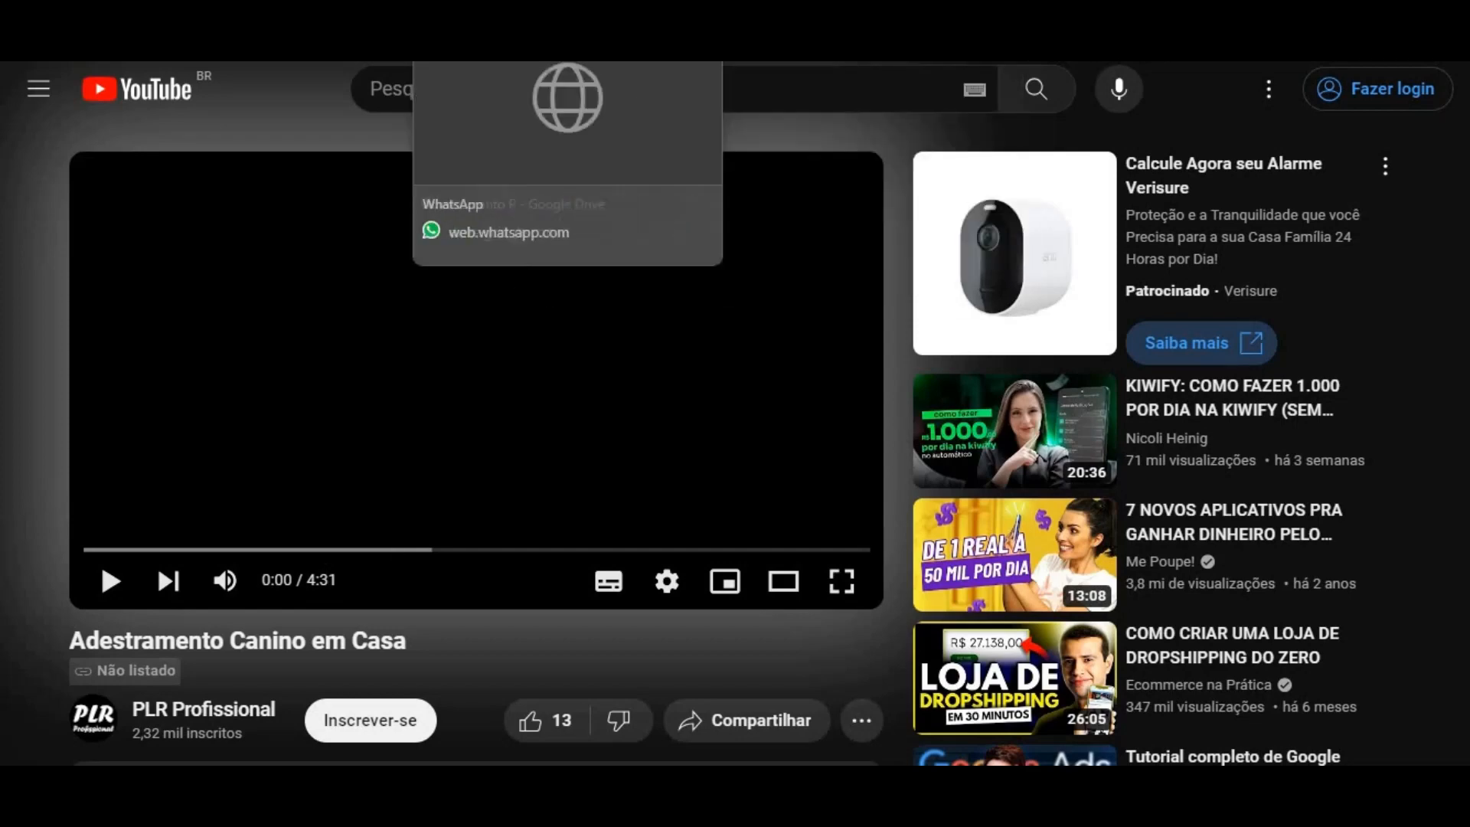
{"action": "left_click", "coordinate": [1149, 6]}
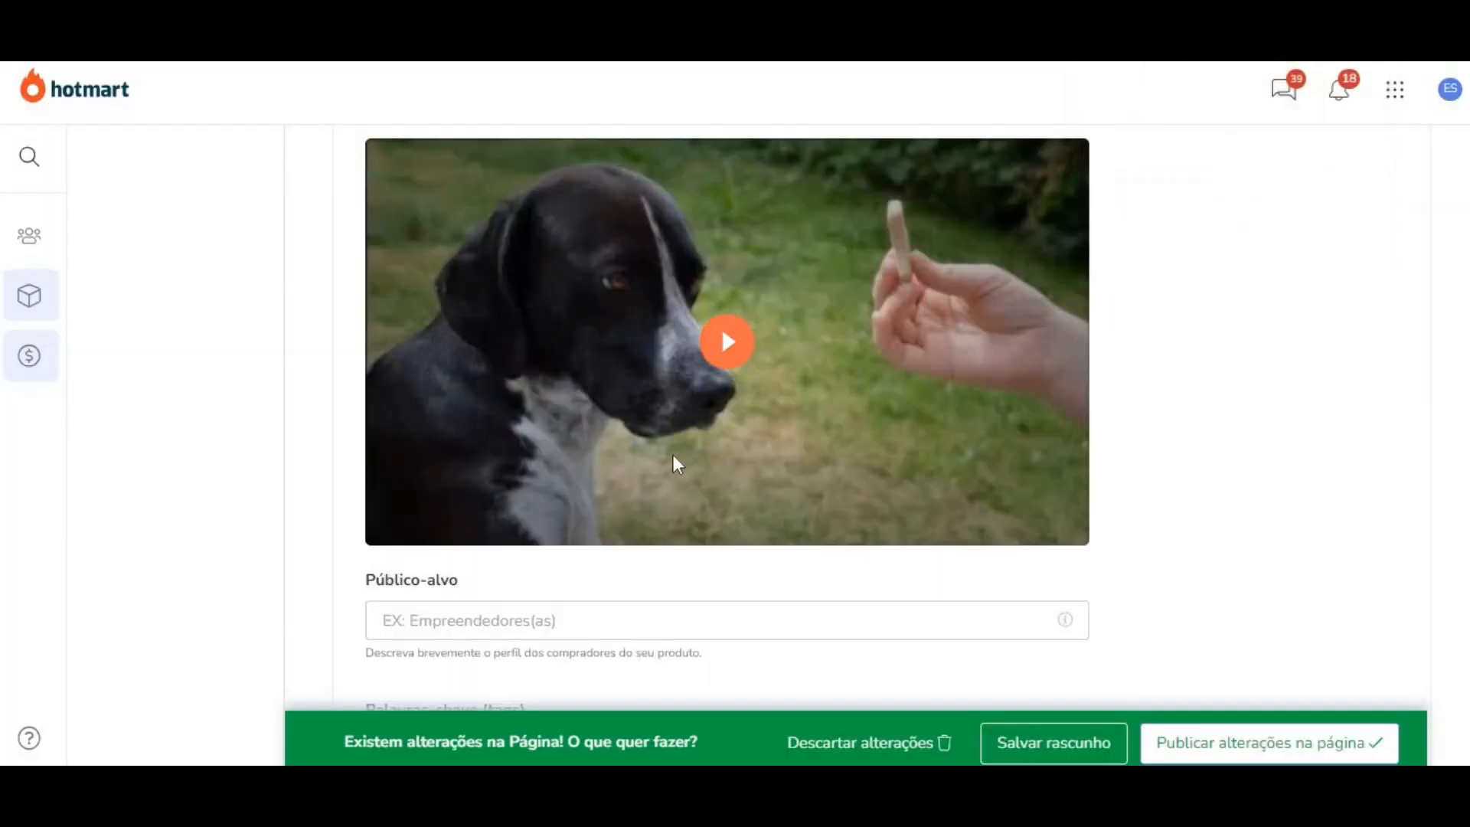
Step: Fill Público-alvo with the audience list copied from the Bloco de Notas notes, from Donos de Cães Novatos through Aprendizes Ávidos
{"action": "scroll", "coordinate": [674, 454], "scroll_direction": "down", "scroll_amount": 2}
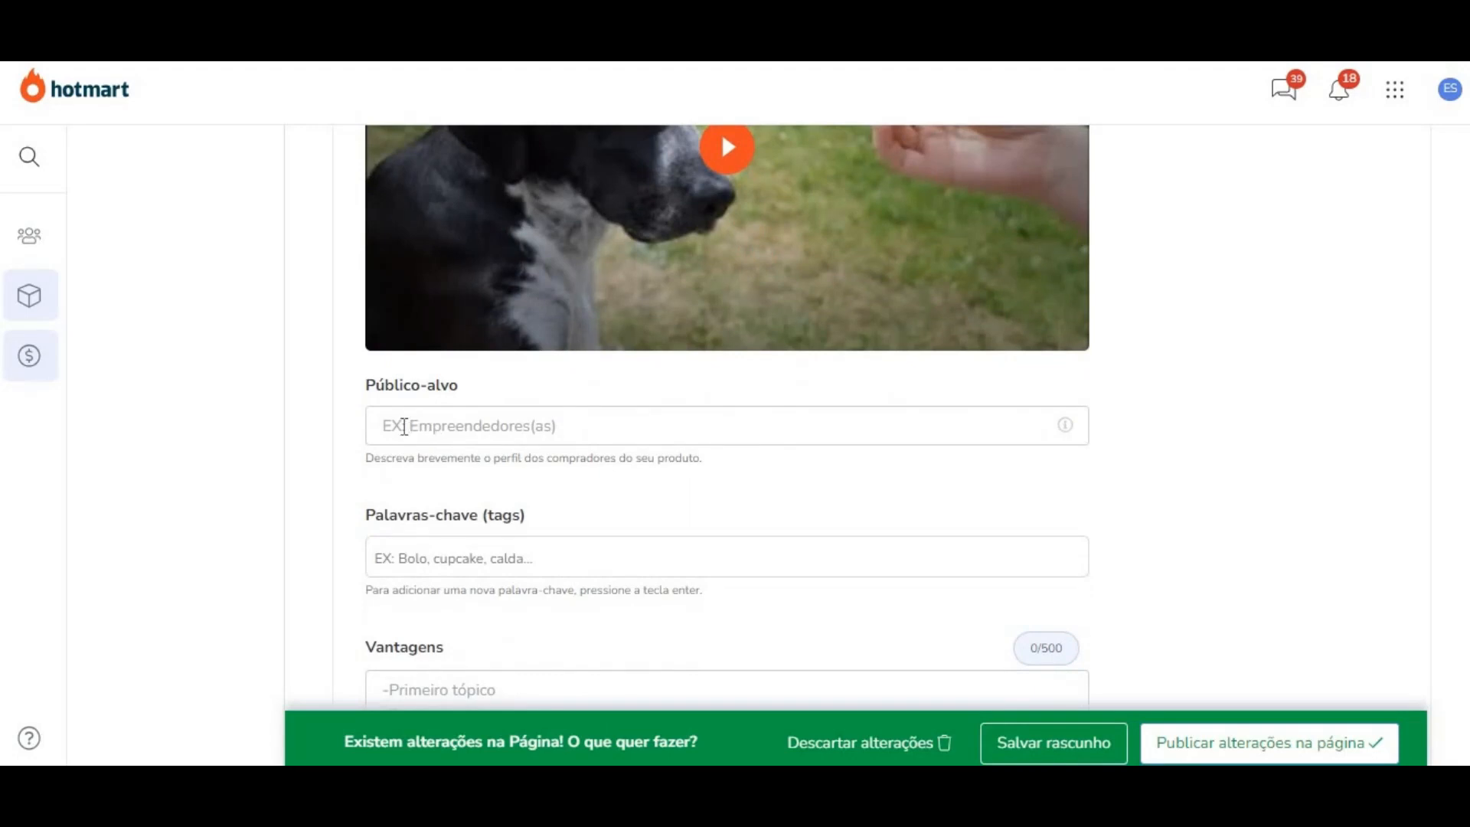
{"action": "left_click", "coordinate": [404, 426]}
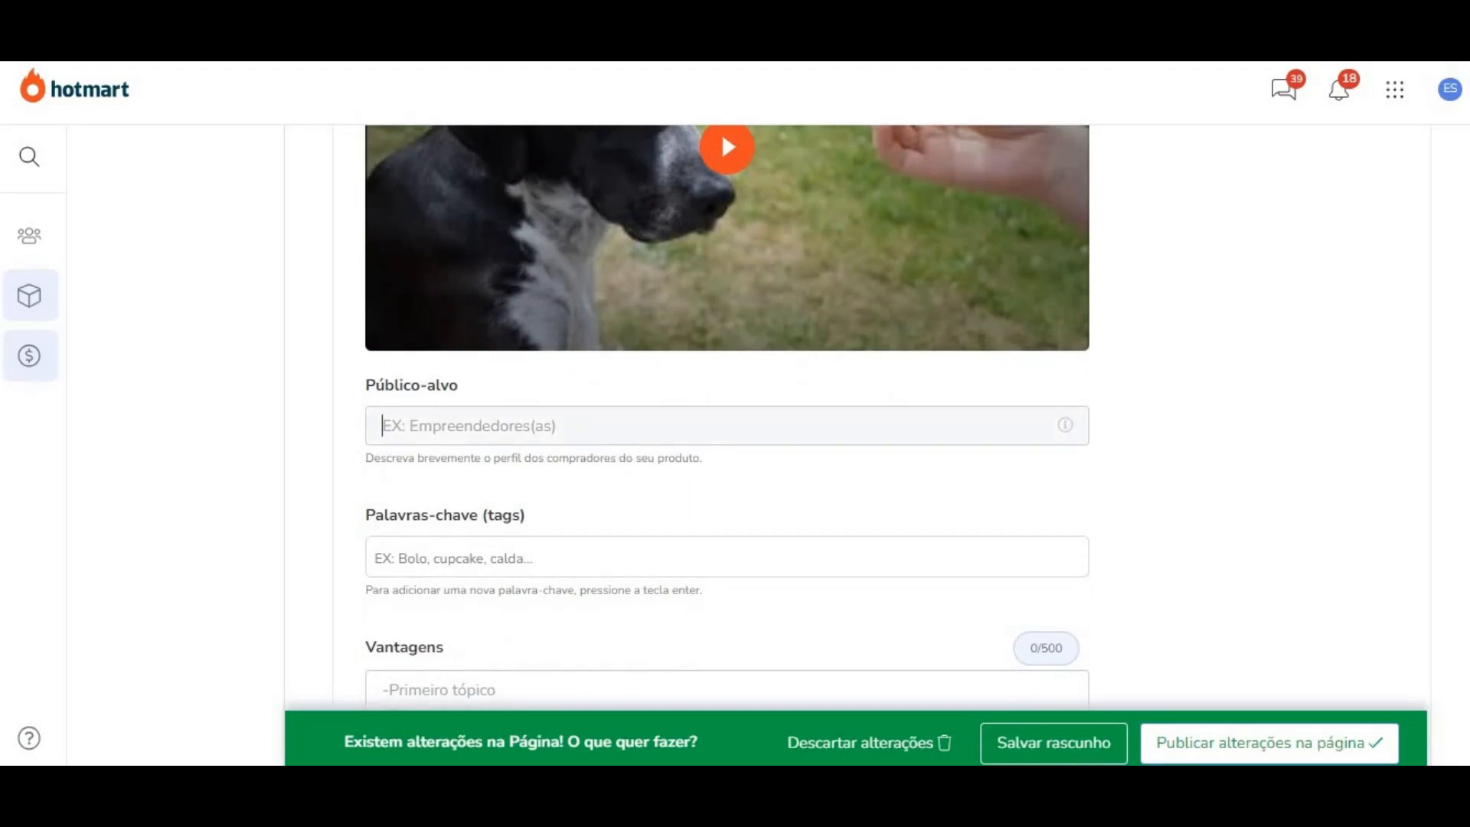
{"action": "mouse_move", "coordinate": [713, 804]}
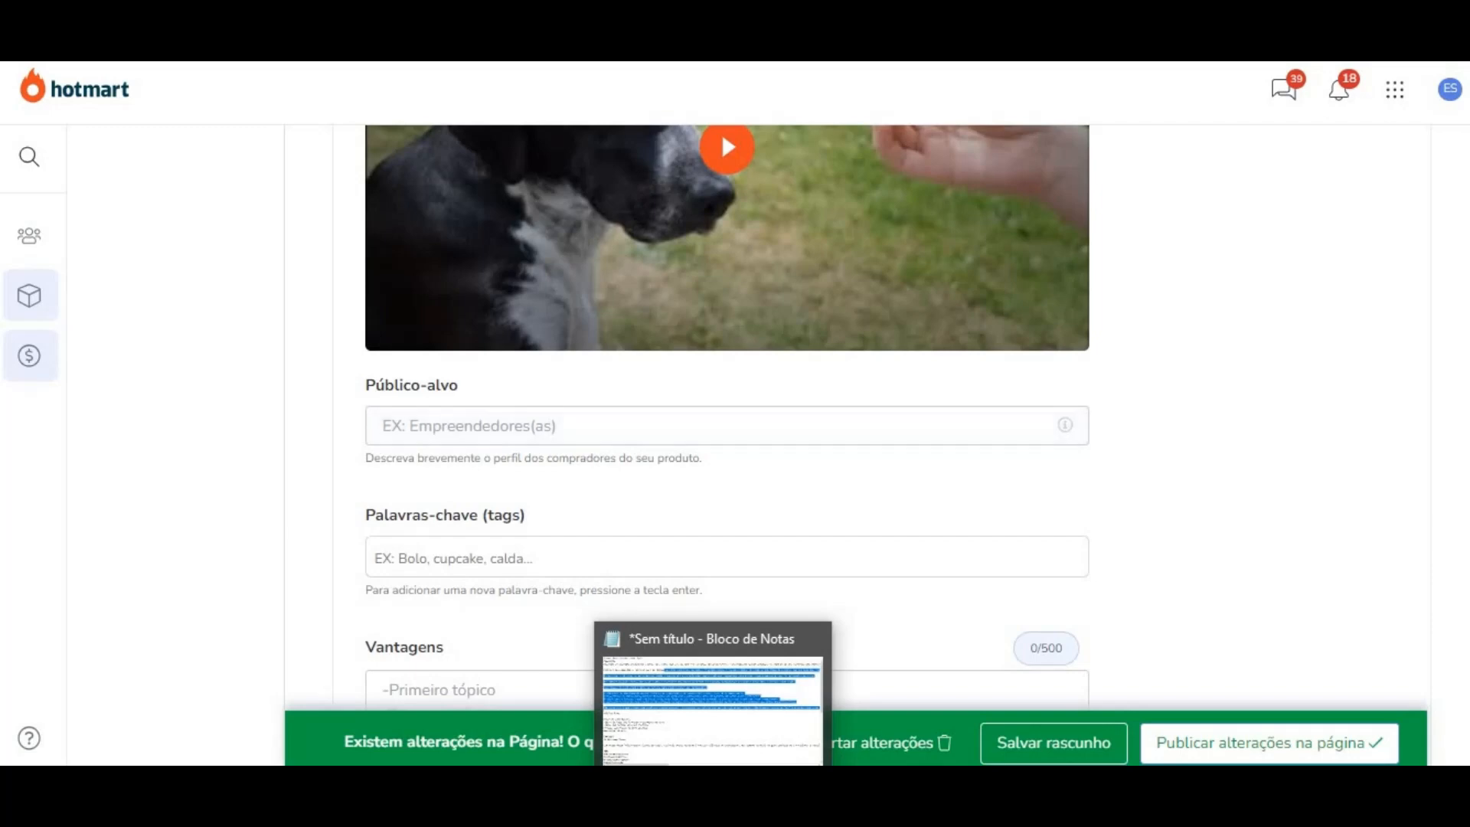
{"action": "left_click", "coordinate": [713, 801]}
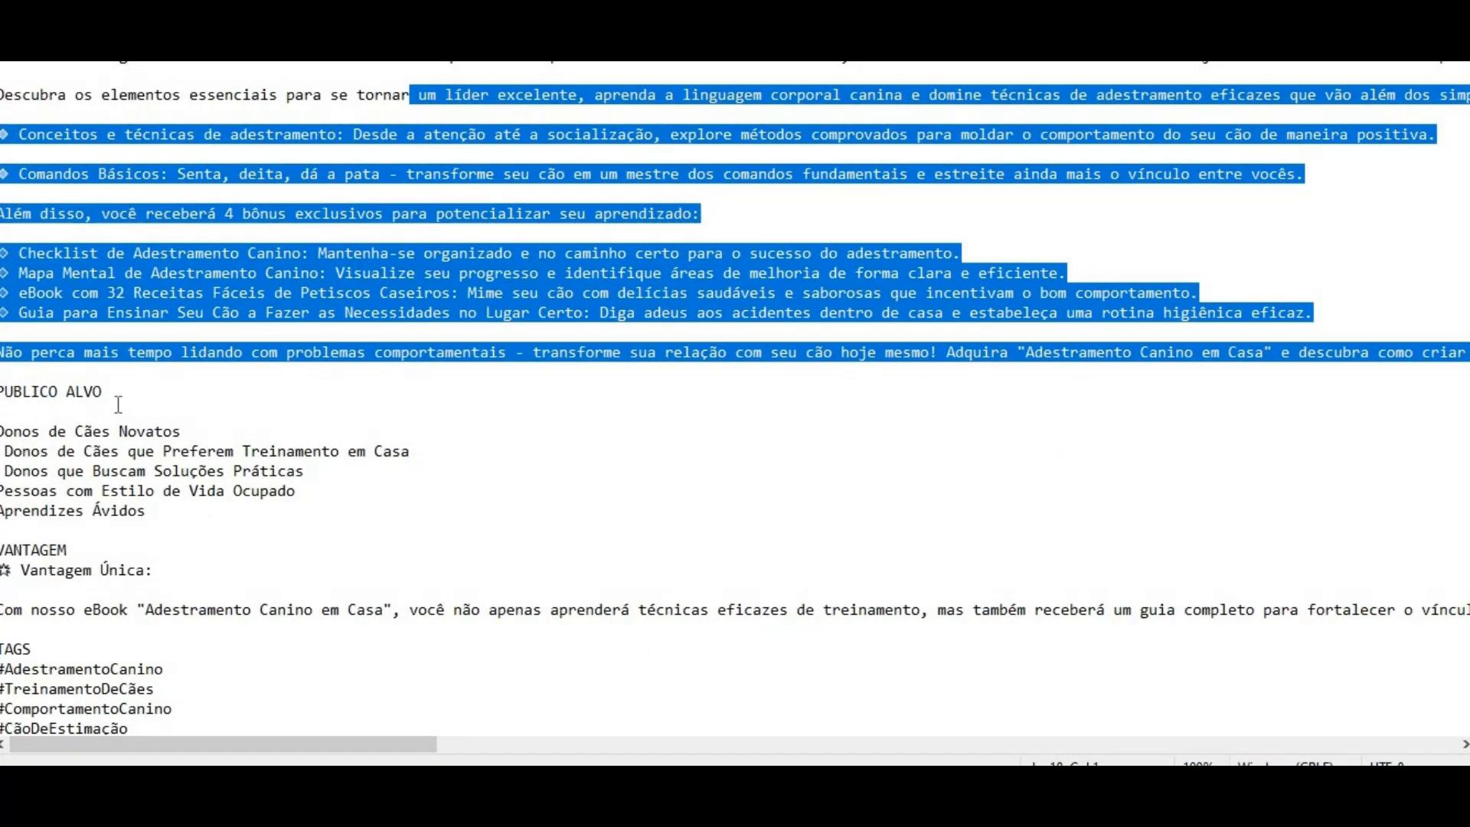
{"action": "left_click_drag", "start_coordinate": [2, 431], "coordinate": [186, 510]}
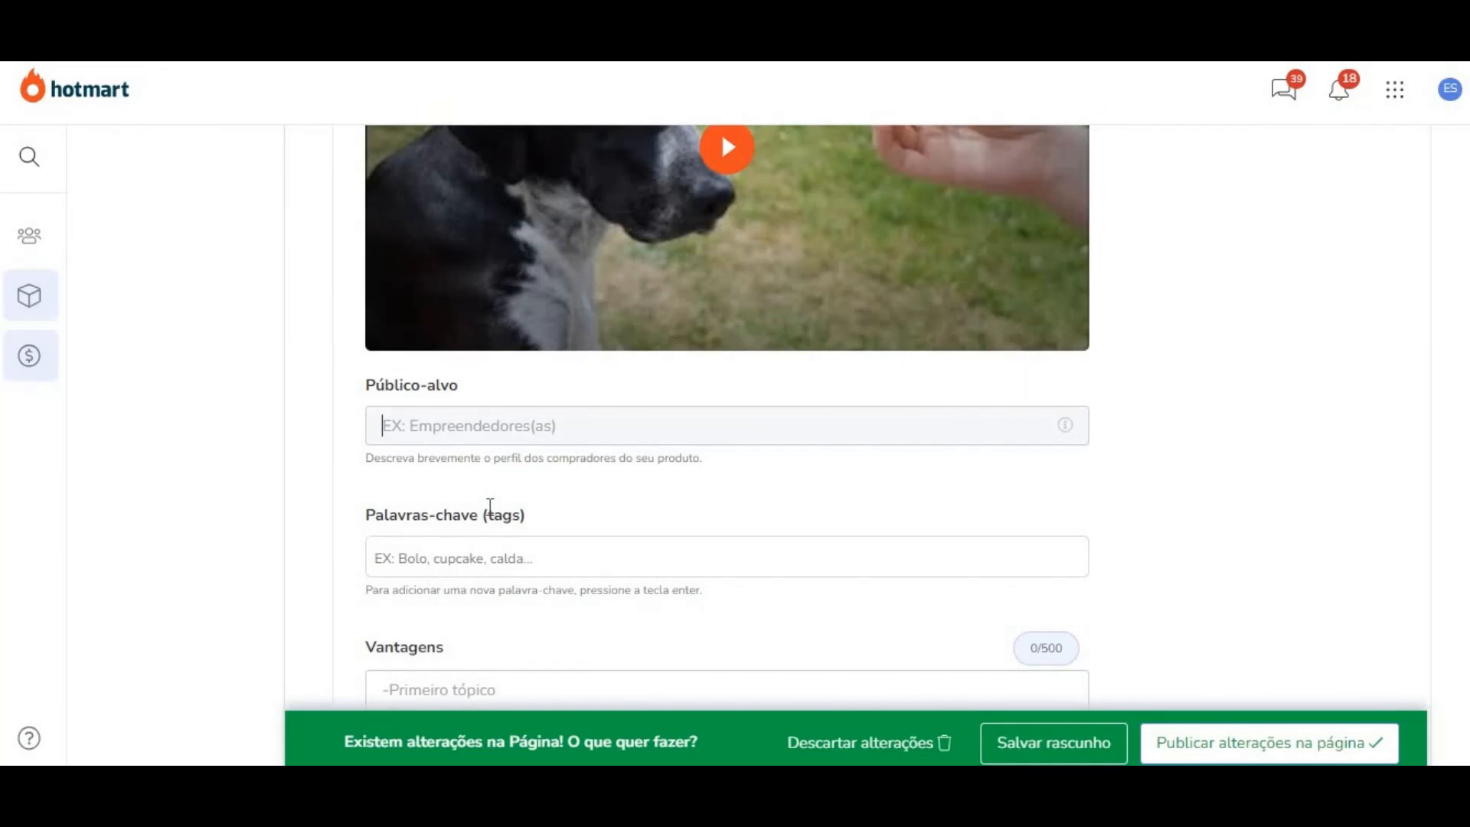
{"action": "key", "text": "ctrl+v"}
{"action": "scroll", "coordinate": [880, 457], "scroll_direction": "down", "scroll_amount": 1}
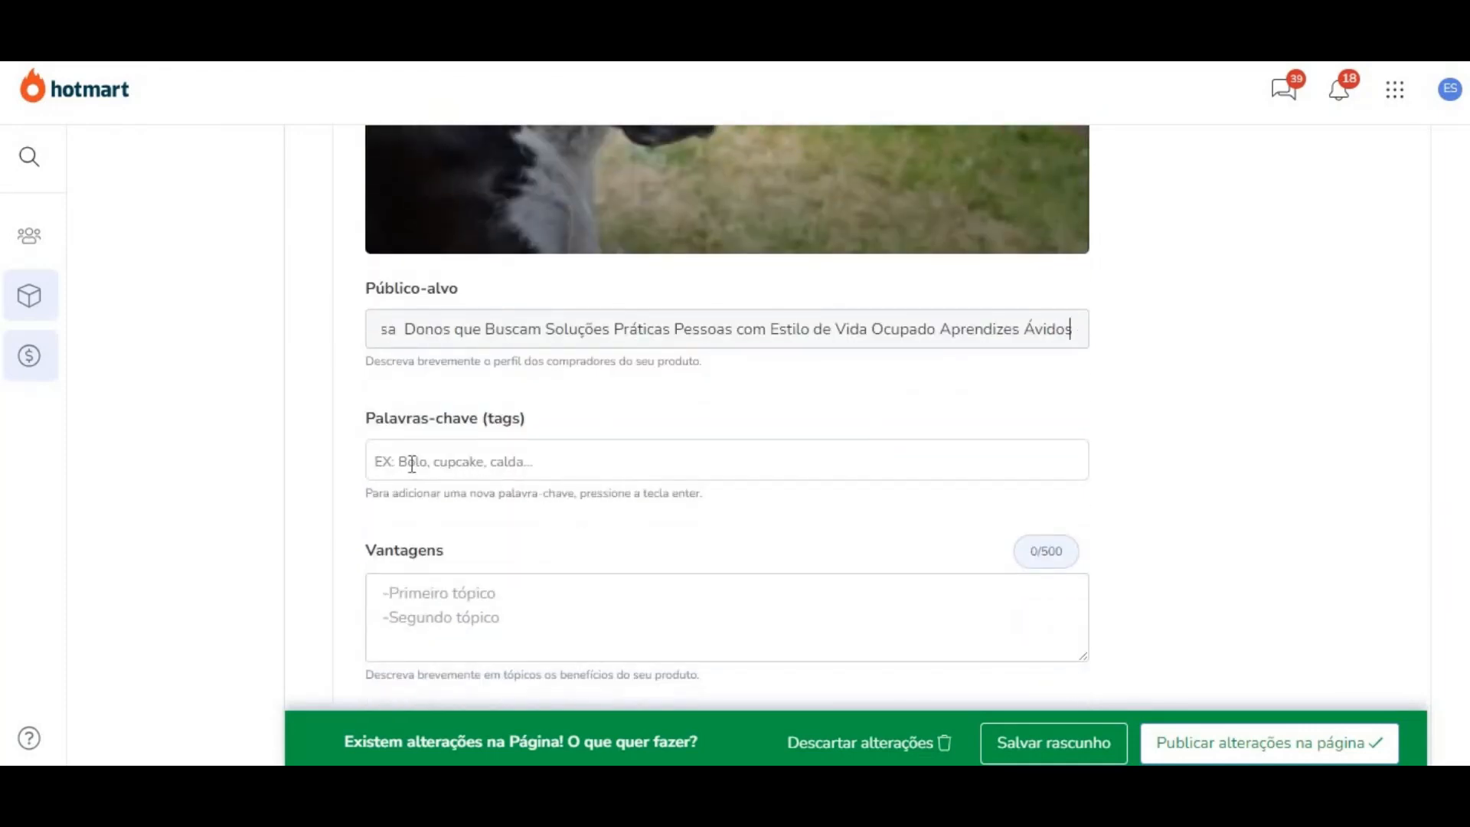
Step: Fill Palavras-chave (tags) with the tag list copied from the Bloco de Notas notes, from AdestramentoCanino through #PetiscosCaseiros
{"action": "left_click", "coordinate": [559, 458]}
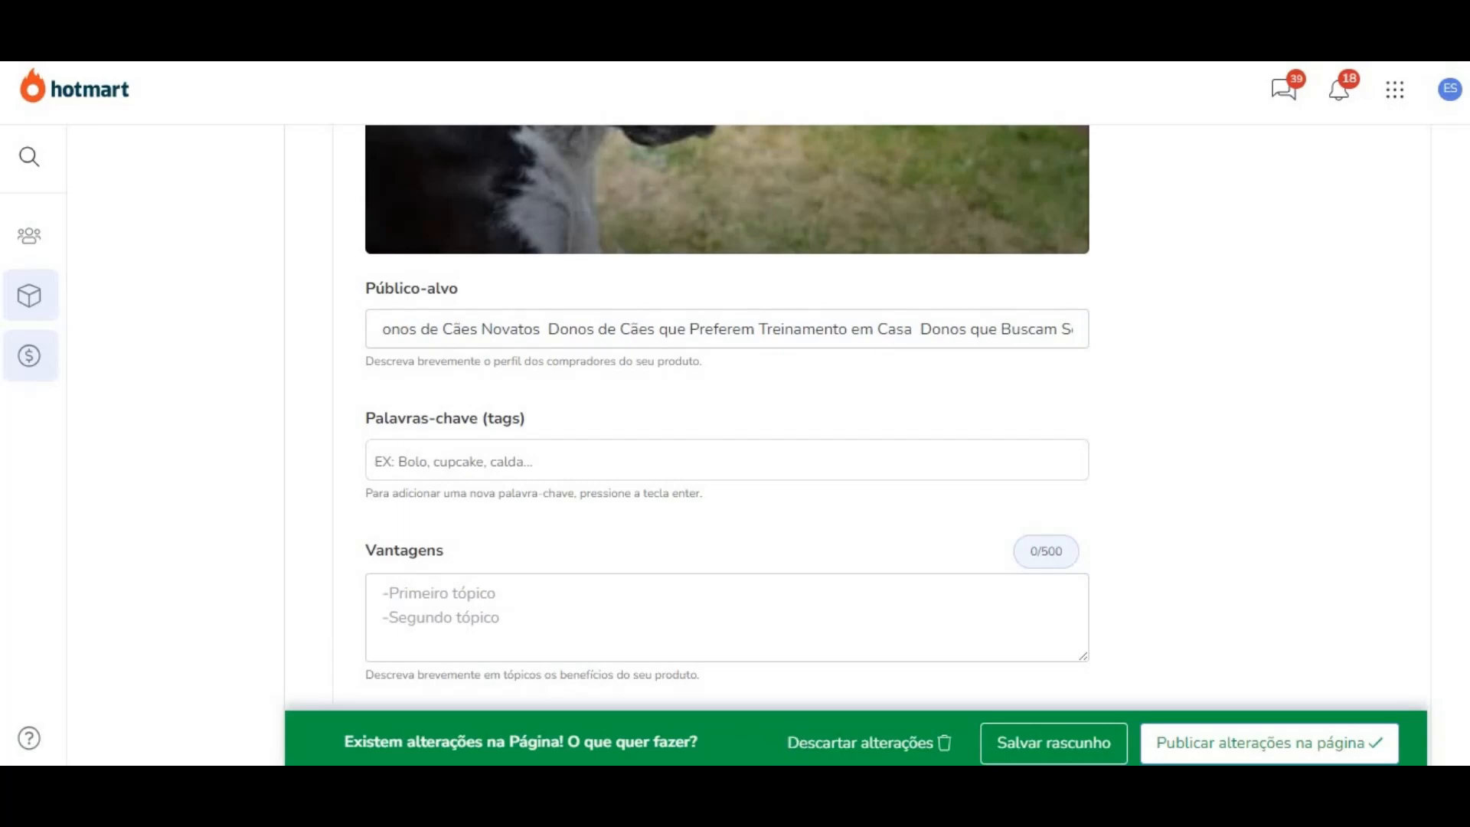
{"action": "left_click", "coordinate": [712, 804]}
{"action": "scroll", "coordinate": [467, 270], "scroll_direction": "down", "scroll_amount": 3}
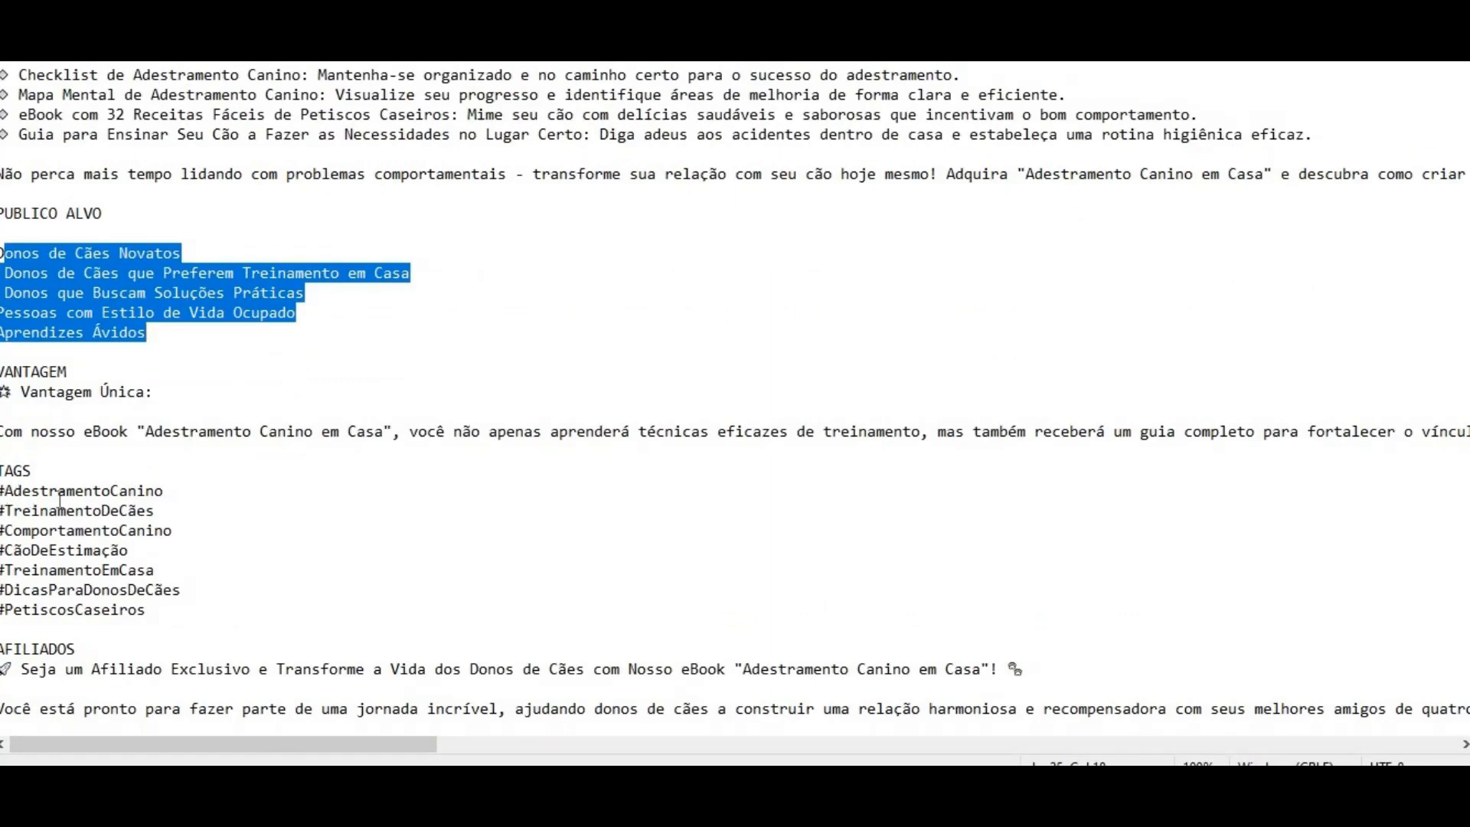
{"action": "left_click_drag", "start_coordinate": [4, 490], "coordinate": [175, 617]}
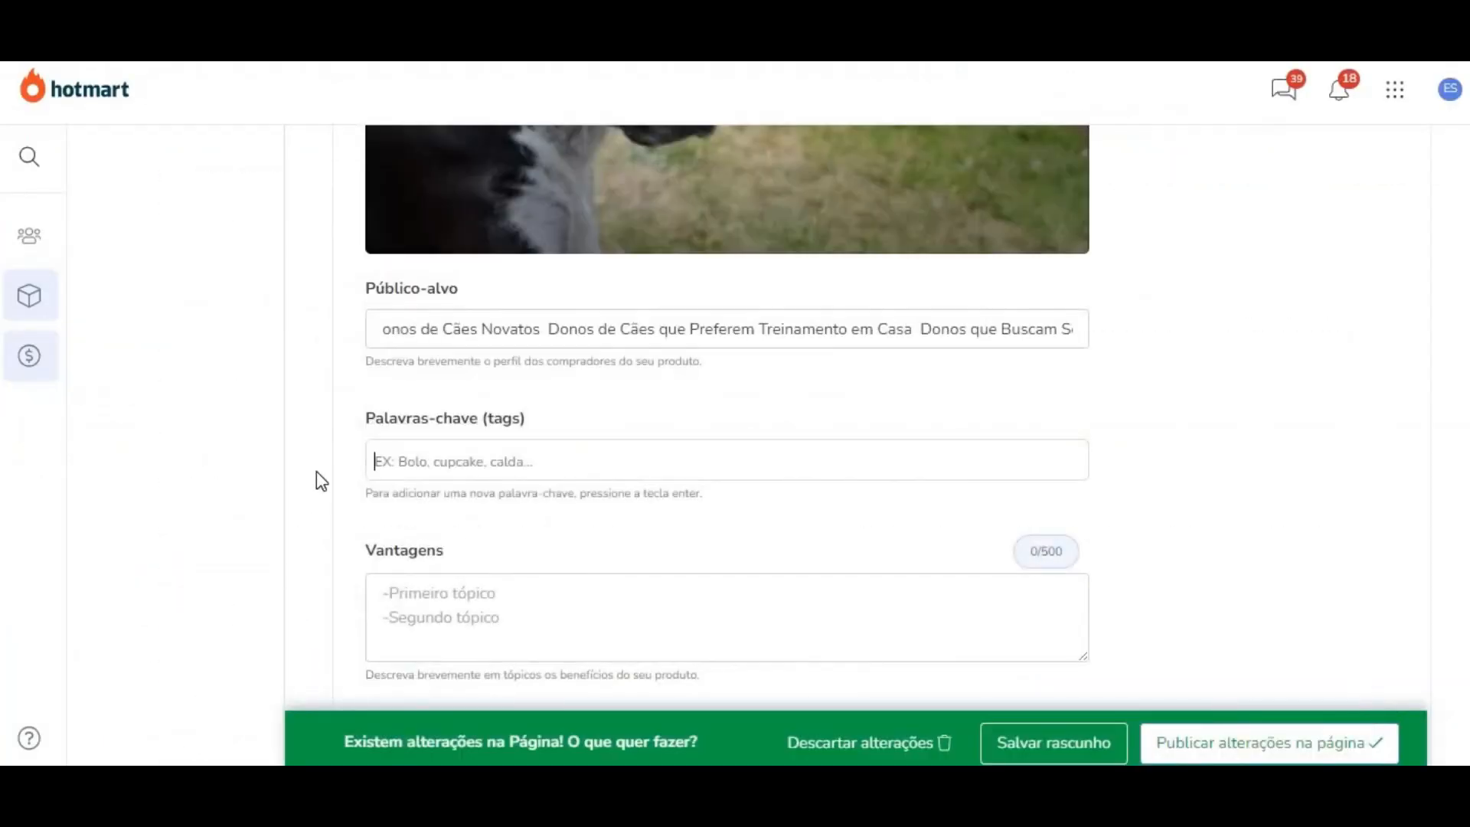
{"action": "left_click", "coordinate": [387, 459]}
{"action": "key", "text": "ctrl+v"}
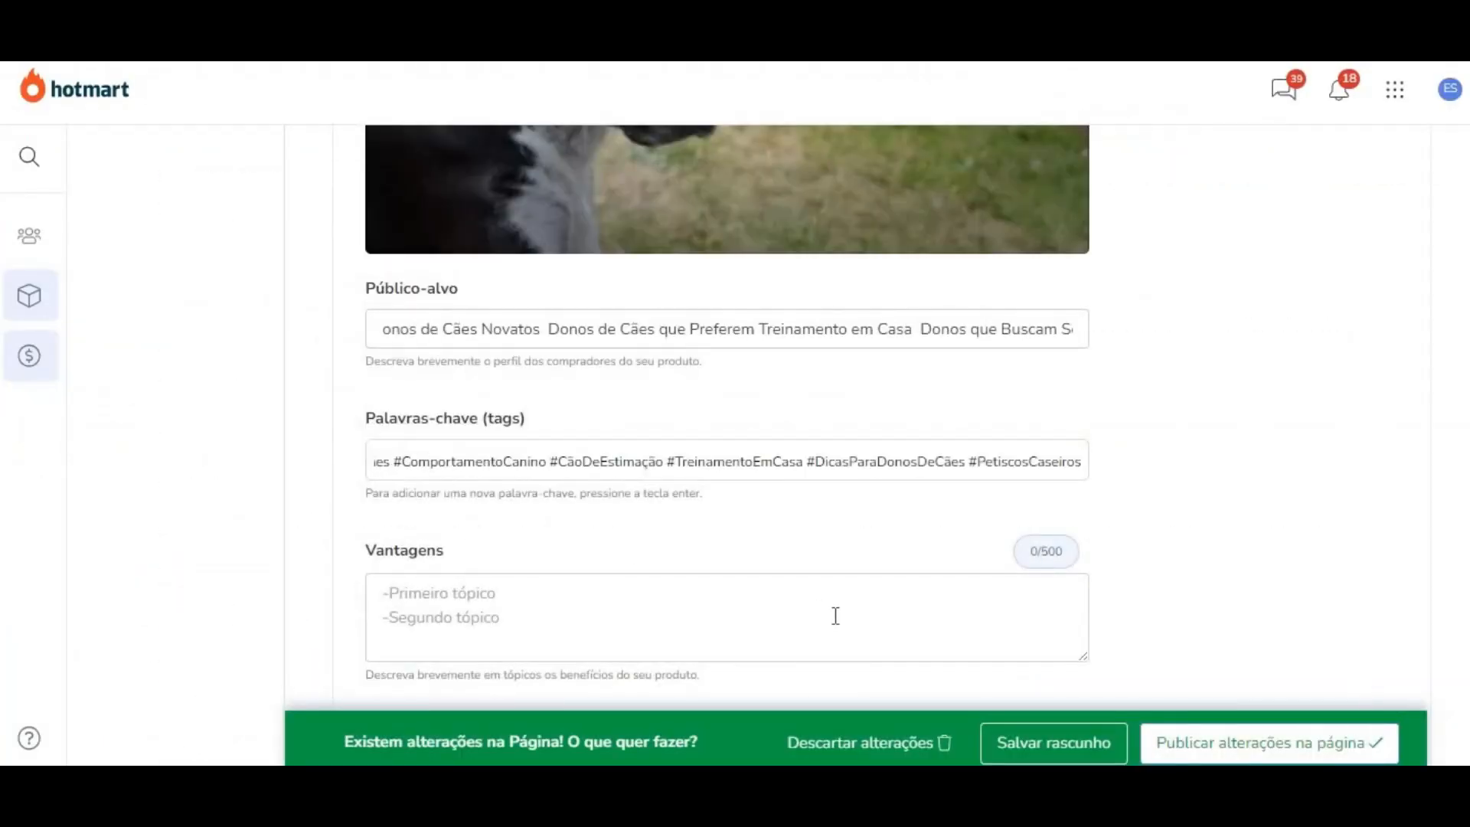
Step: Fill Vantagens with the Vantagem Única paragraph copied from the Bloco de Notas notes, removing the dangling last letter
{"action": "scroll", "coordinate": [795, 500], "scroll_direction": "down", "scroll_amount": 1}
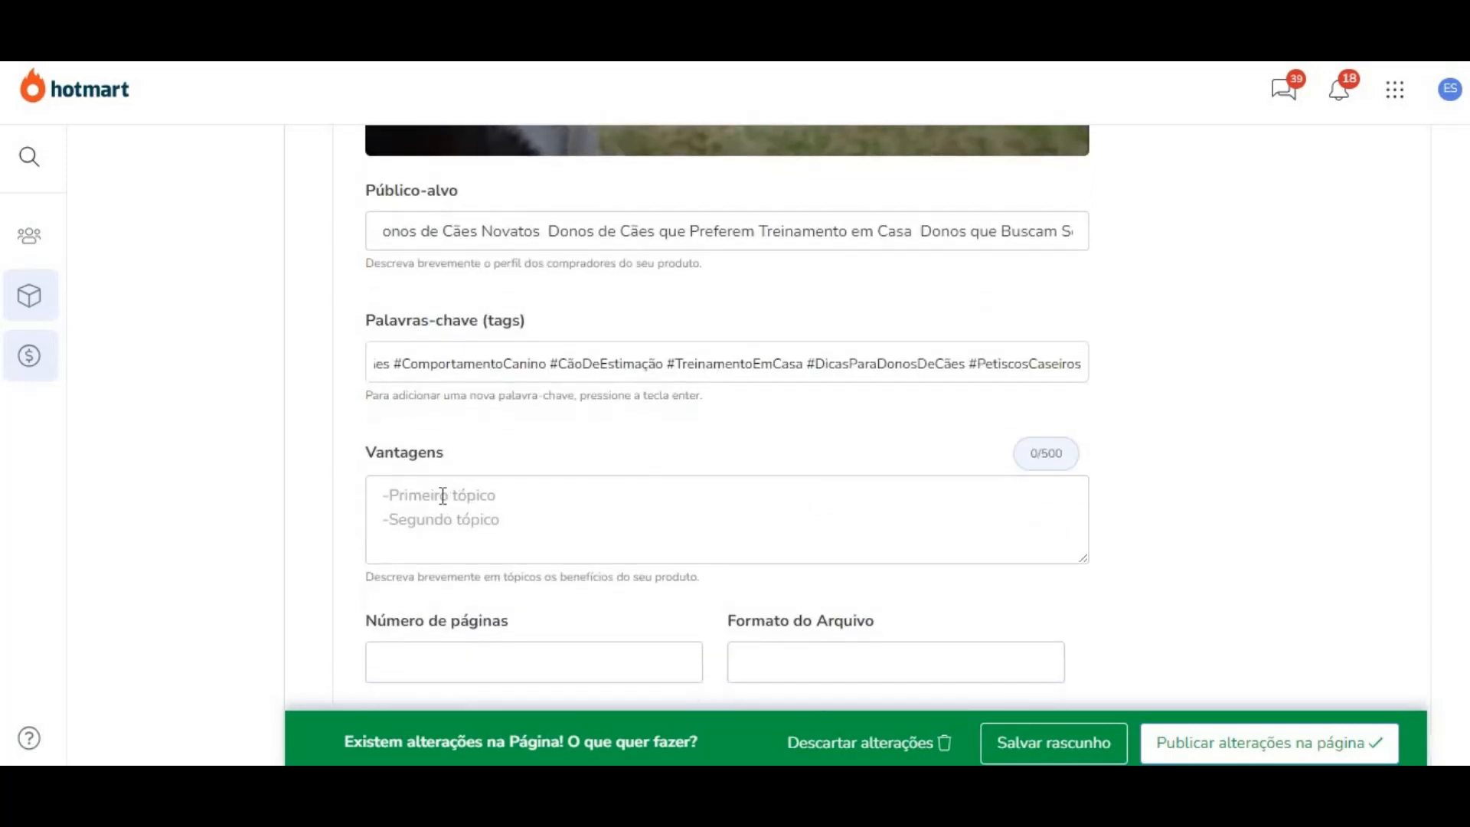
{"action": "left_click", "coordinate": [398, 496]}
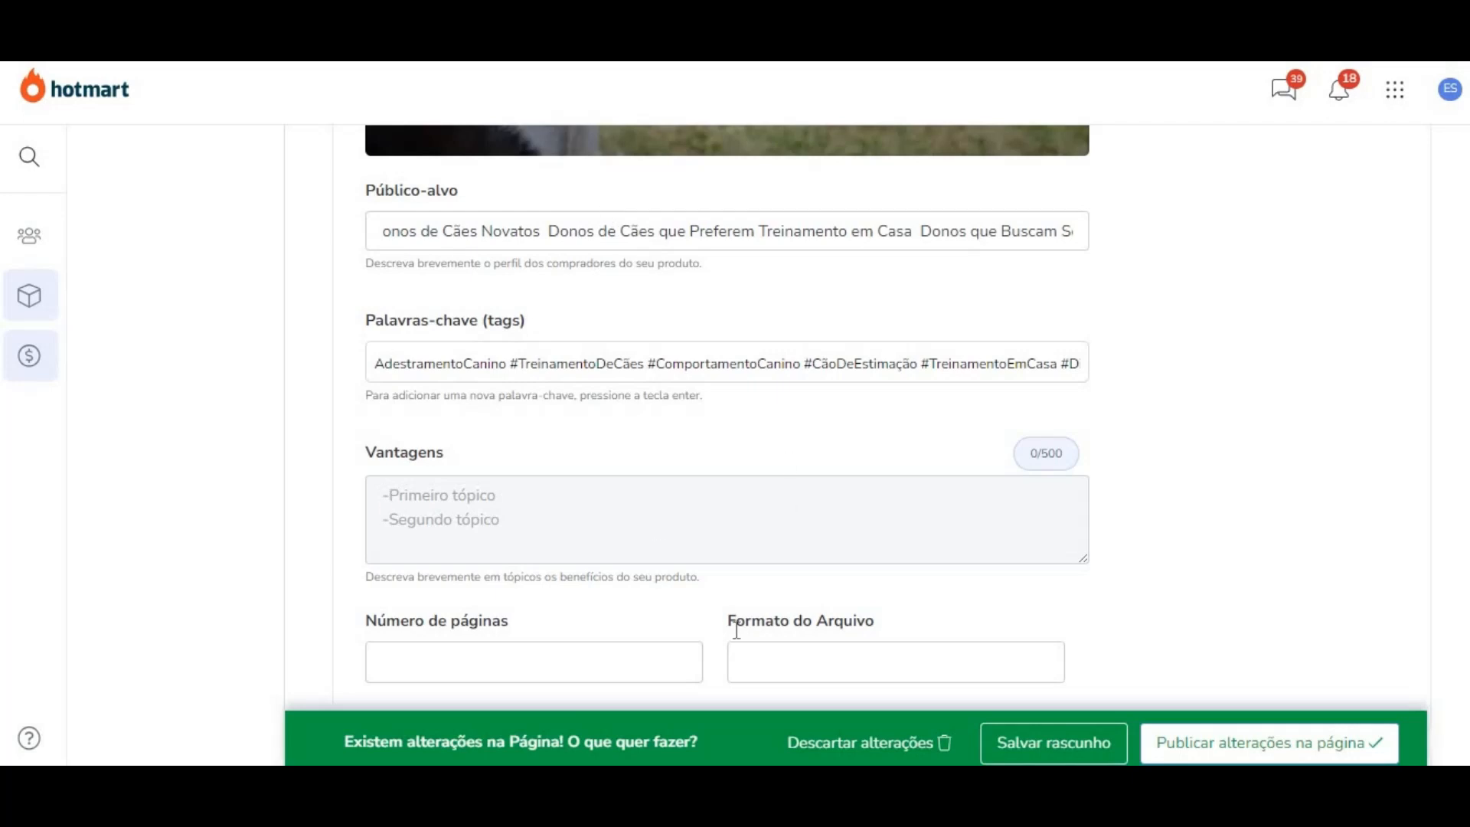
{"action": "mouse_move", "coordinate": [713, 797]}
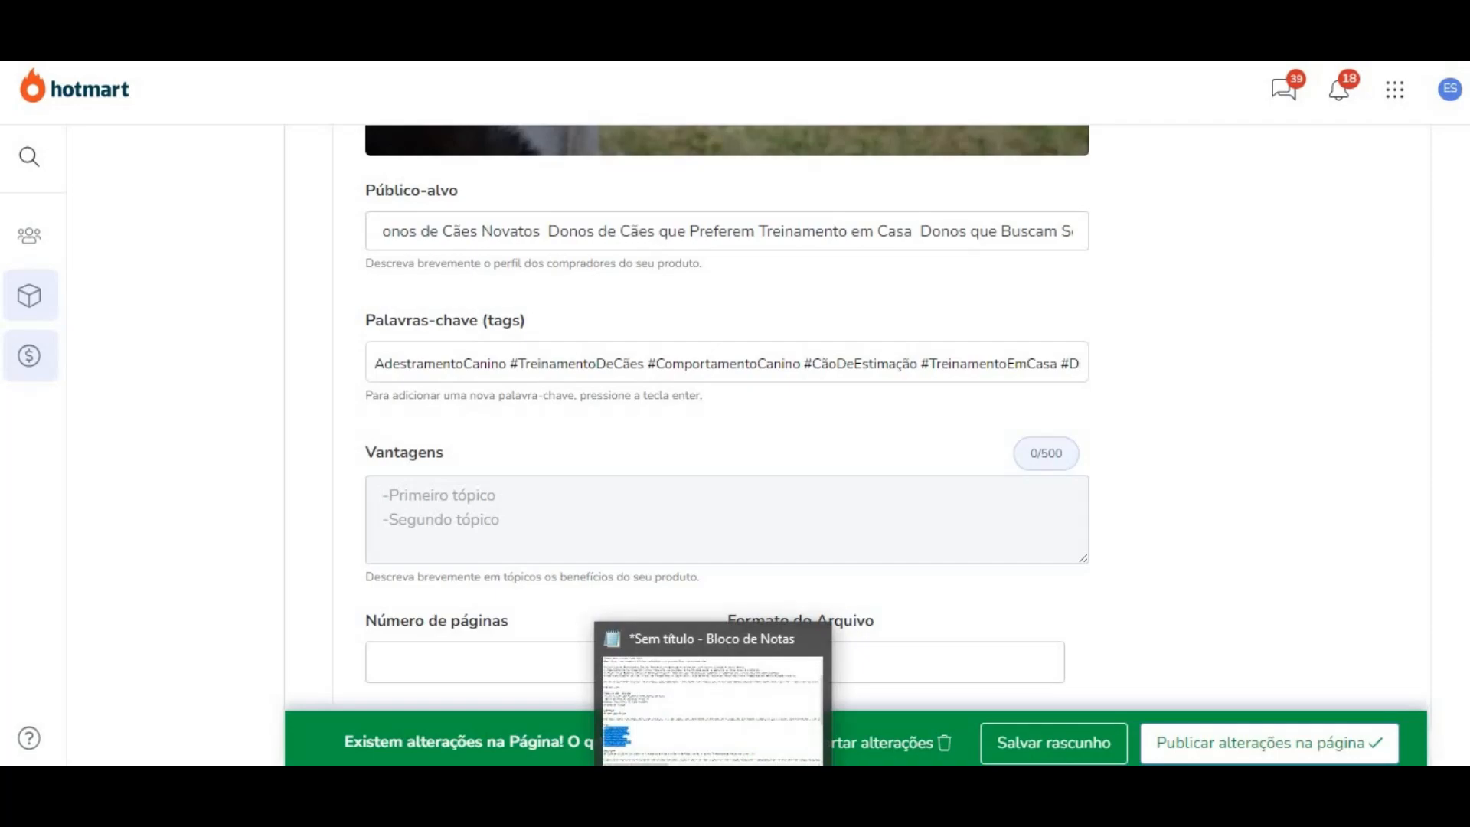
{"action": "left_click", "coordinate": [713, 797]}
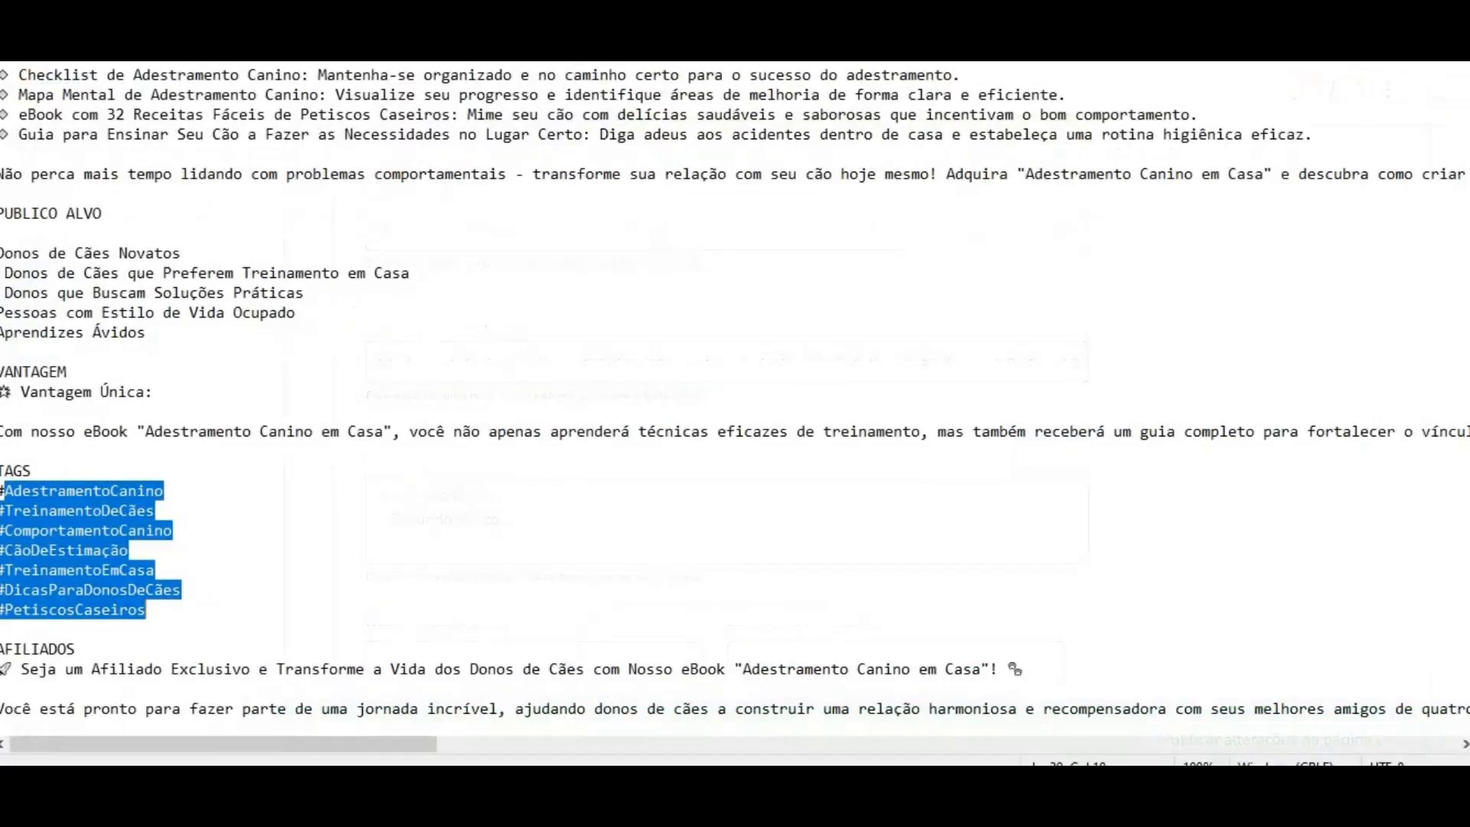
{"action": "scroll", "coordinate": [237, 460], "scroll_direction": "down", "scroll_amount": 6}
{"action": "scroll", "coordinate": [233, 448], "scroll_direction": "up", "scroll_amount": 4}
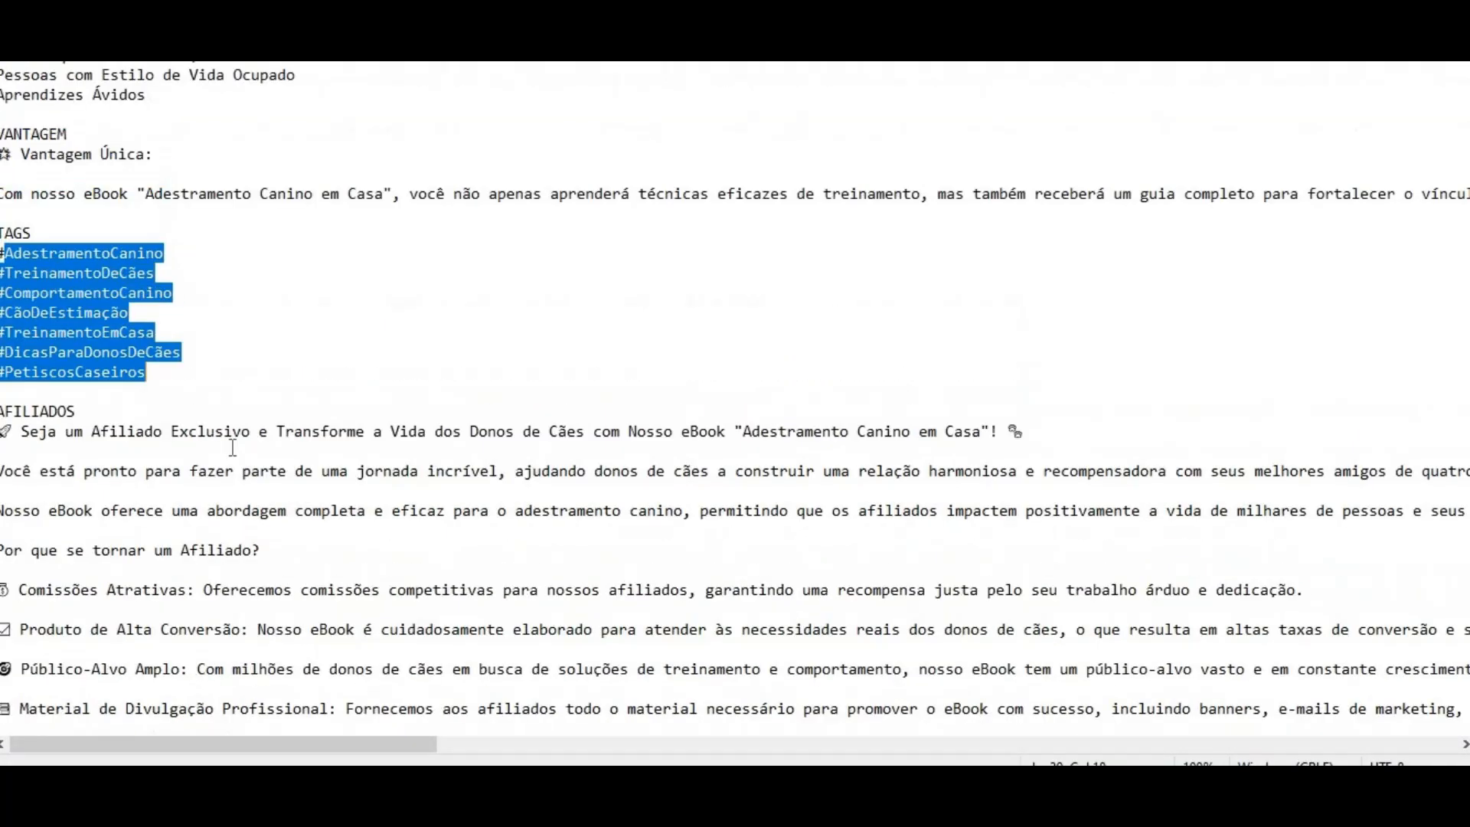
{"action": "left_click_drag", "start_coordinate": [6, 310], "coordinate": [1460, 330]}
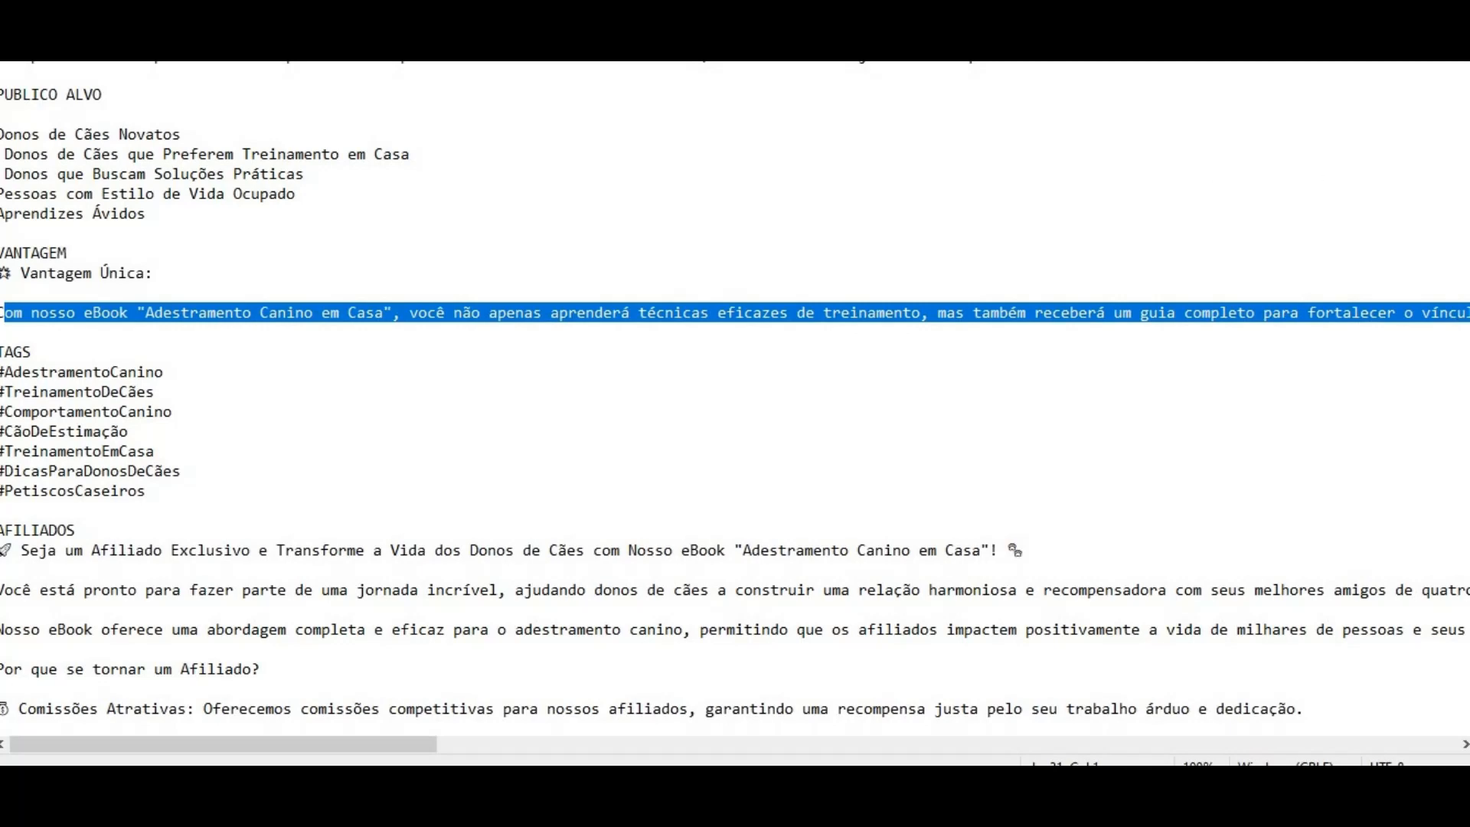
{"action": "key", "text": "alt+Tab"}
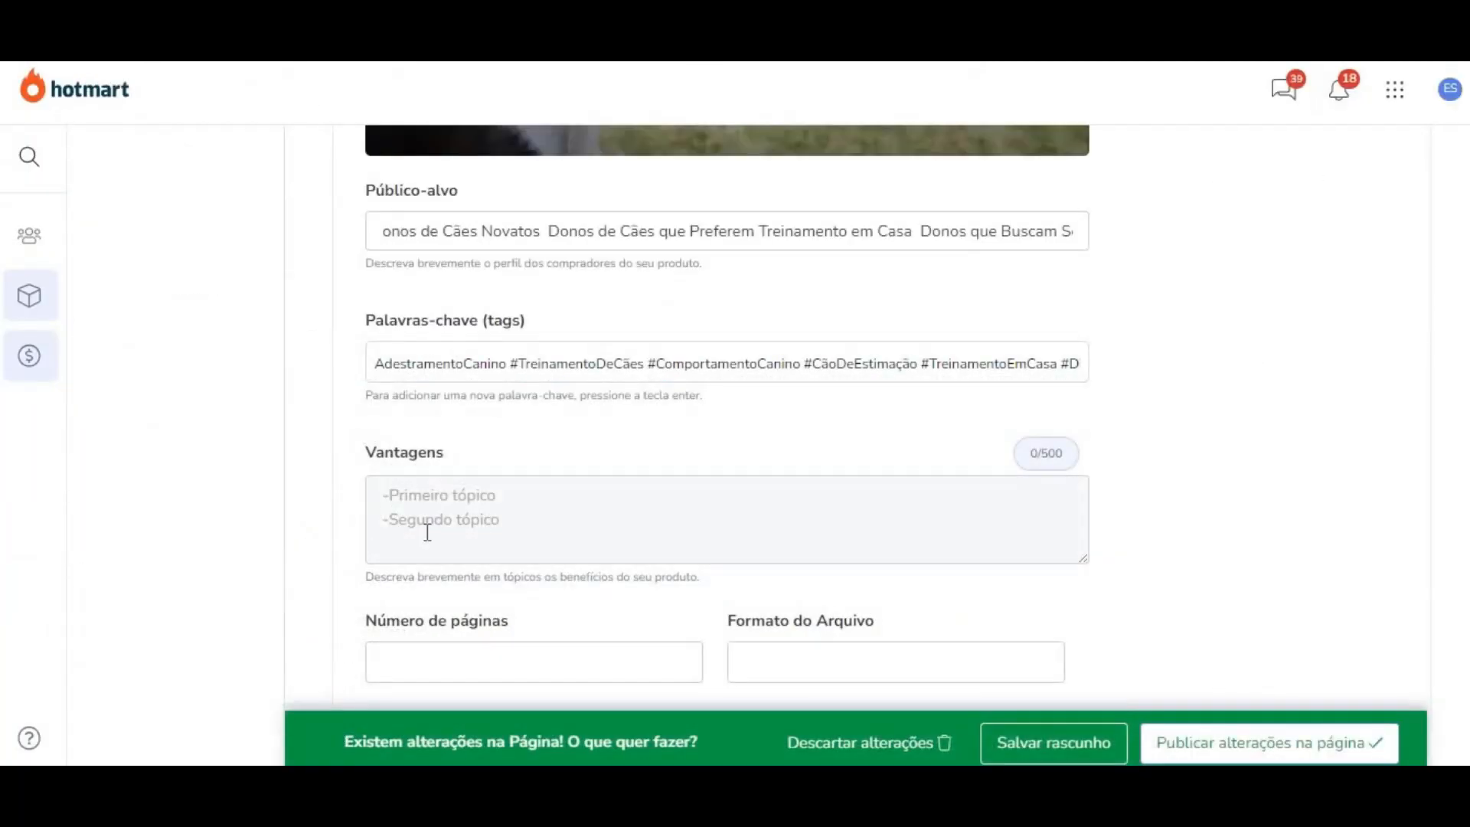
{"action": "key", "text": "ctrl+v"}
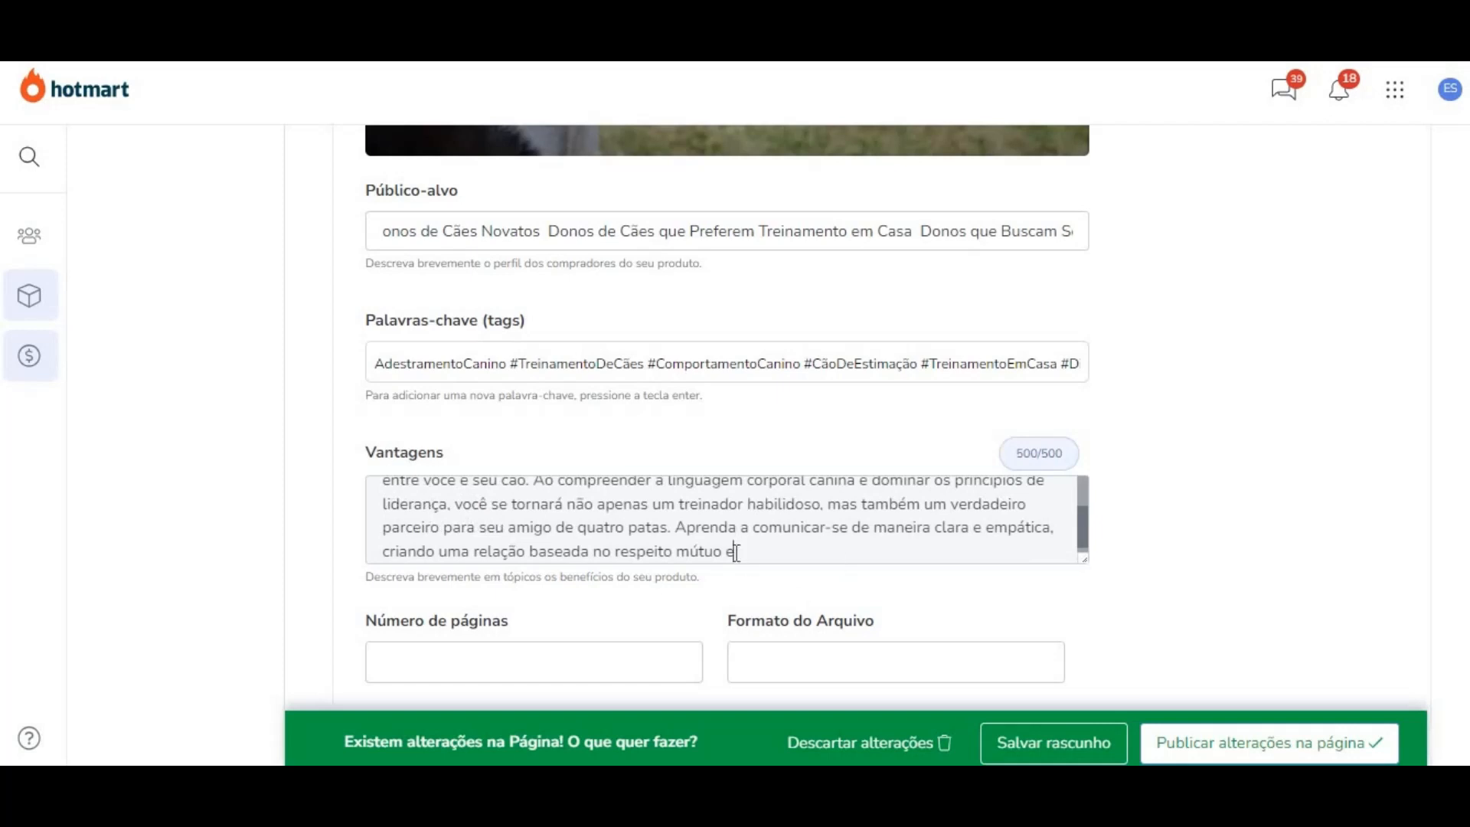
{"action": "key", "text": "BackSpace"}
{"action": "scroll", "coordinate": [735, 539], "scroll_direction": "up", "scroll_amount": 3}
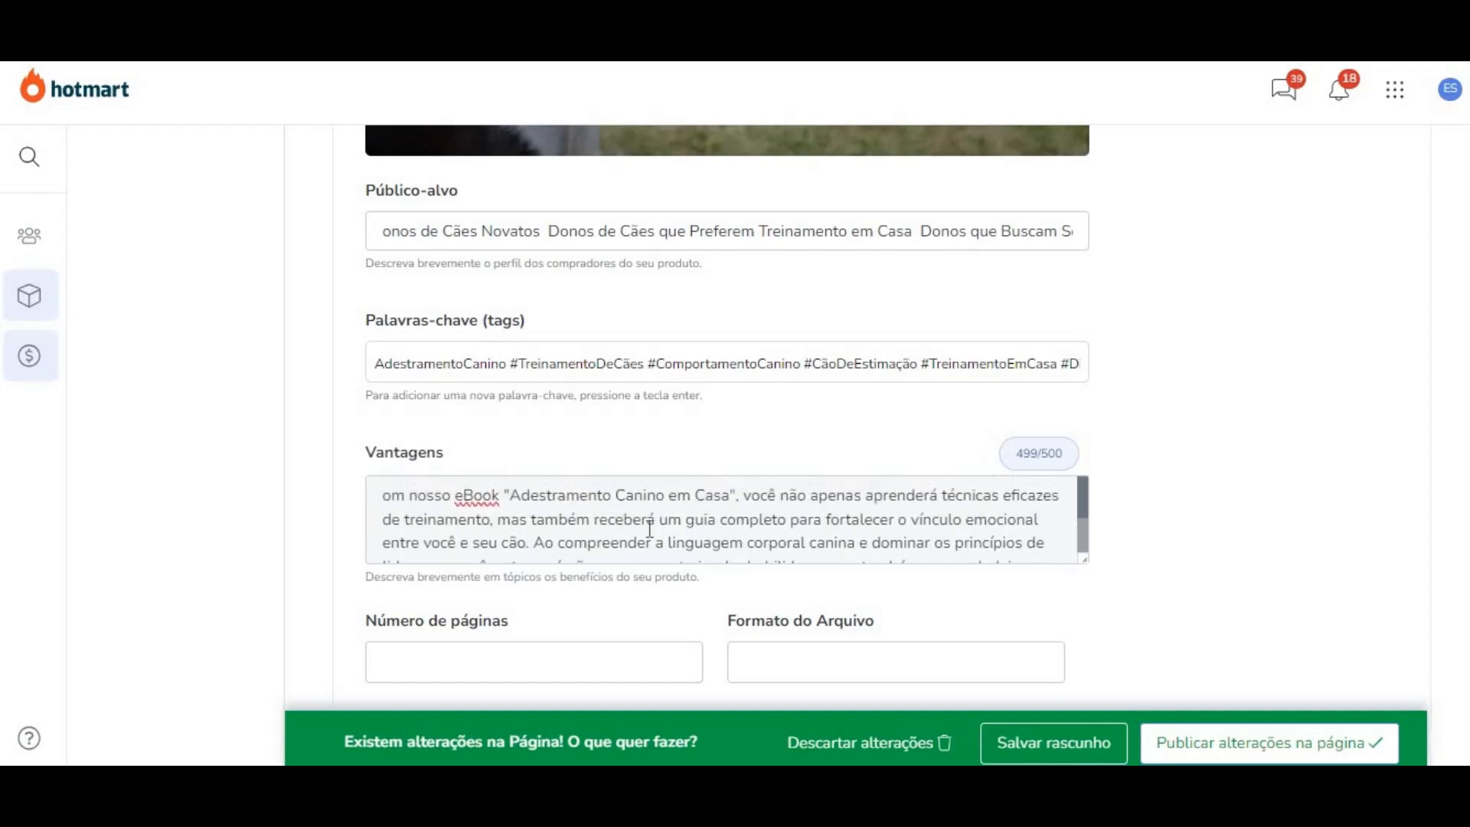
{"action": "scroll", "coordinate": [648, 528], "scroll_direction": "up", "scroll_amount": 5}
Step: Set Número de páginas to 70 and Formato do Arquivo to PDF
{"action": "scroll", "coordinate": [647, 548], "scroll_direction": "down", "scroll_amount": 7}
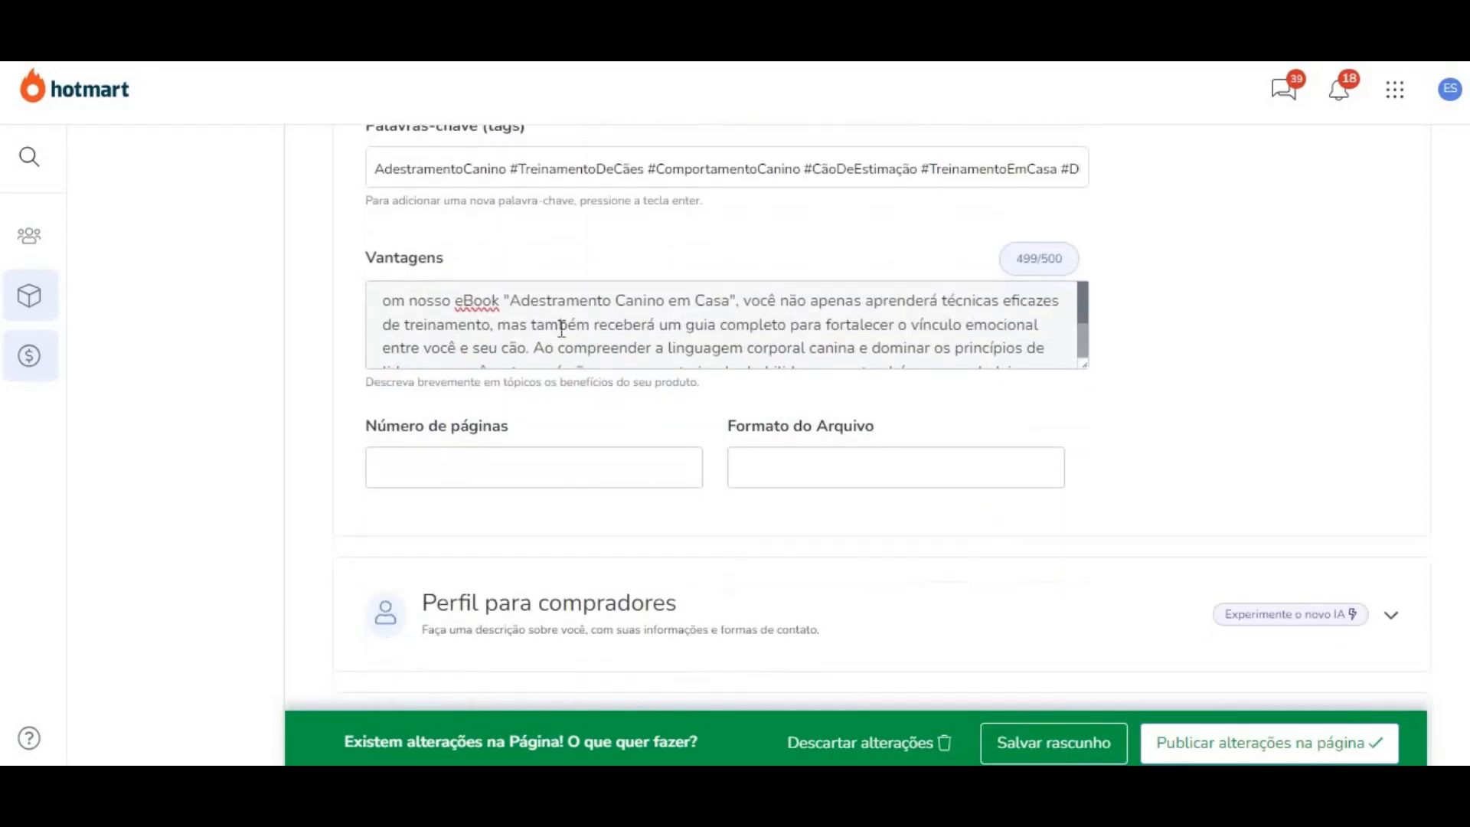
{"action": "scroll", "coordinate": [561, 323], "scroll_direction": "down", "scroll_amount": 1}
{"action": "scroll", "coordinate": [533, 392], "scroll_direction": "down", "scroll_amount": 1}
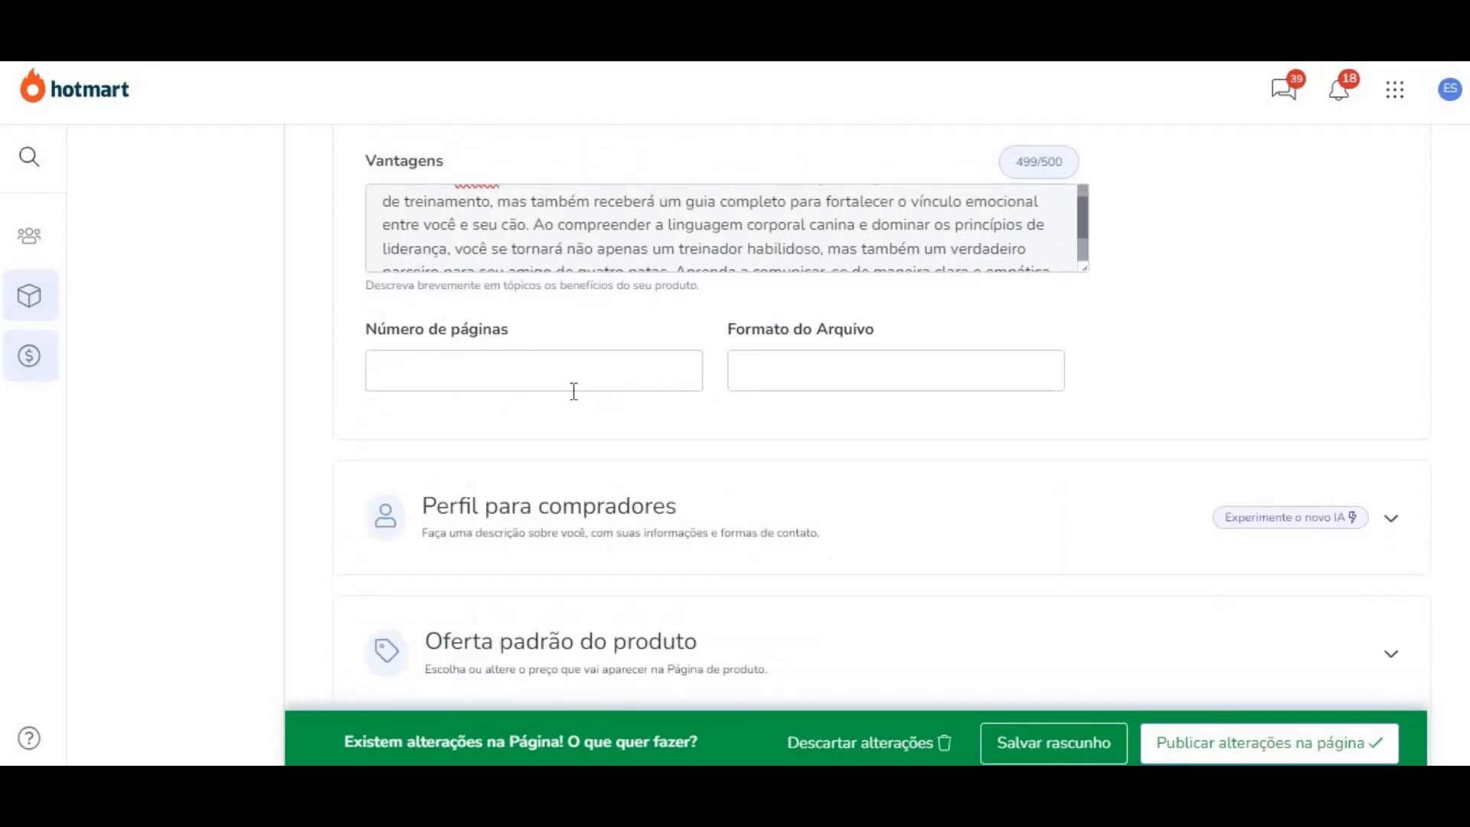
{"action": "left_click", "coordinate": [470, 370]}
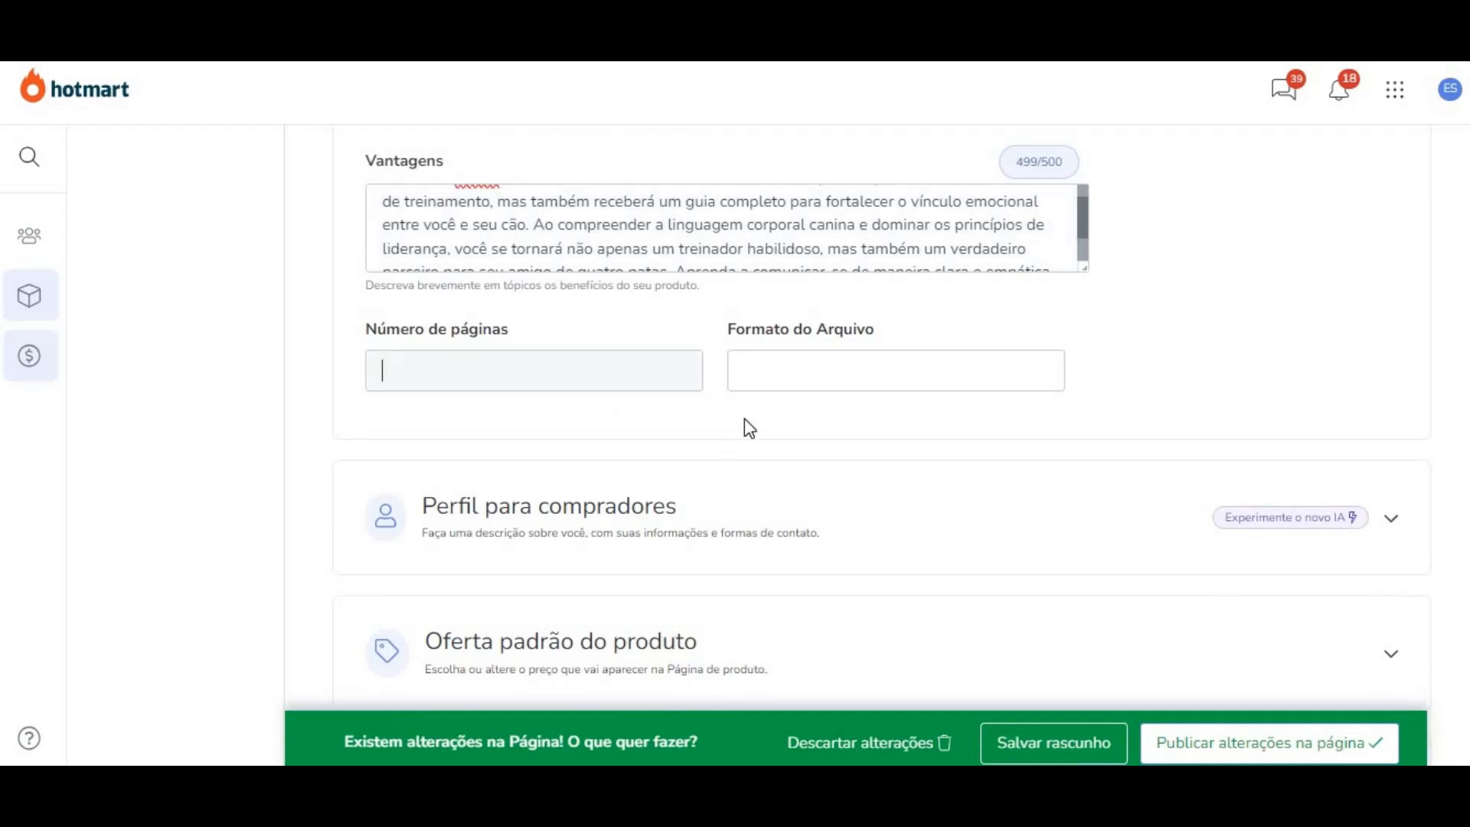
{"action": "type", "text": "70"}
{"action": "left_click", "coordinate": [802, 370]}
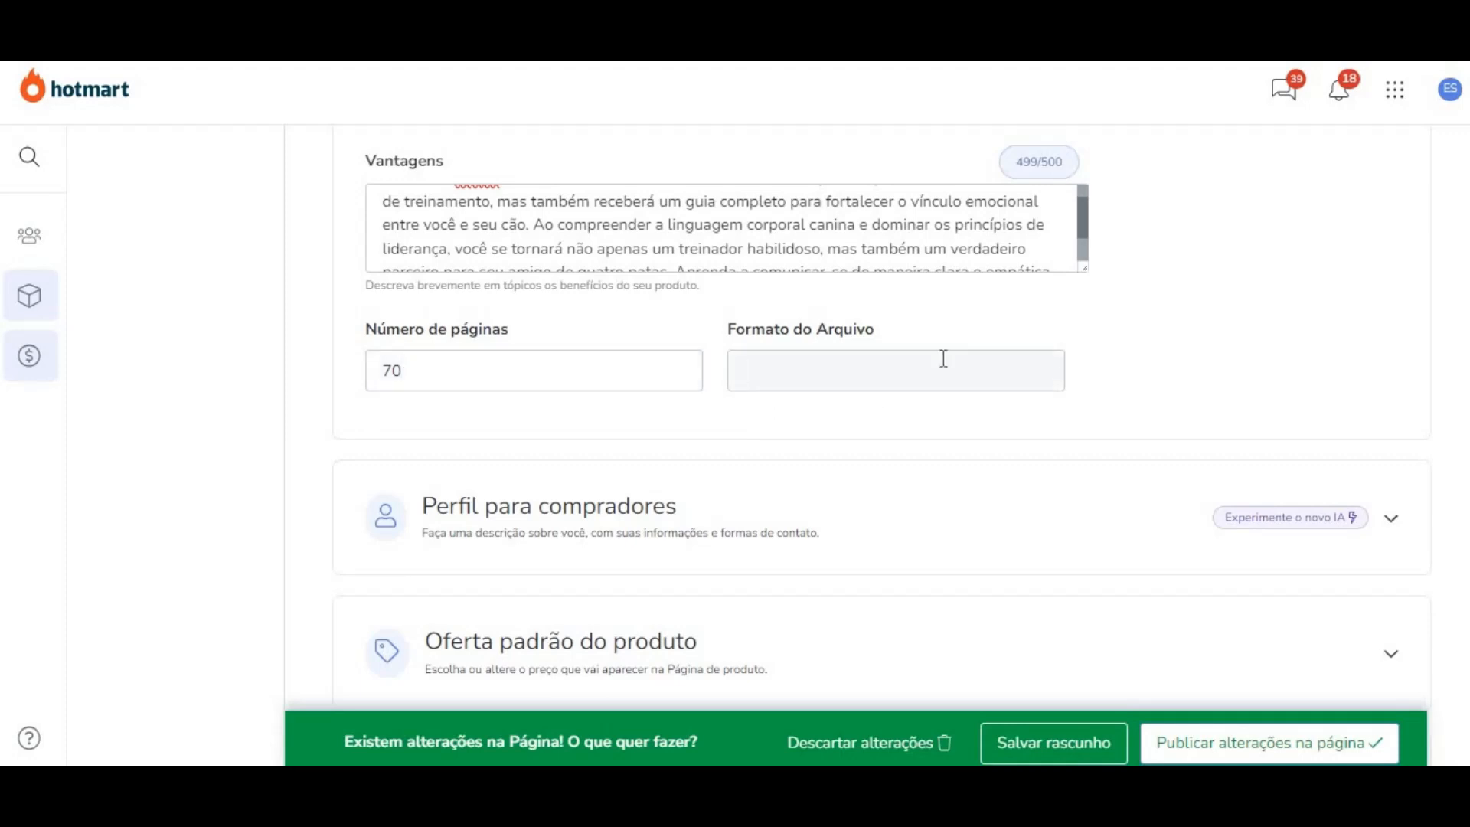
{"action": "type", "text": "PDF"}
Step: Publish the changes to the product's Hotmart Marketplace page and acknowledge the notice
{"action": "scroll", "coordinate": [896, 391], "scroll_direction": "down", "scroll_amount": 7}
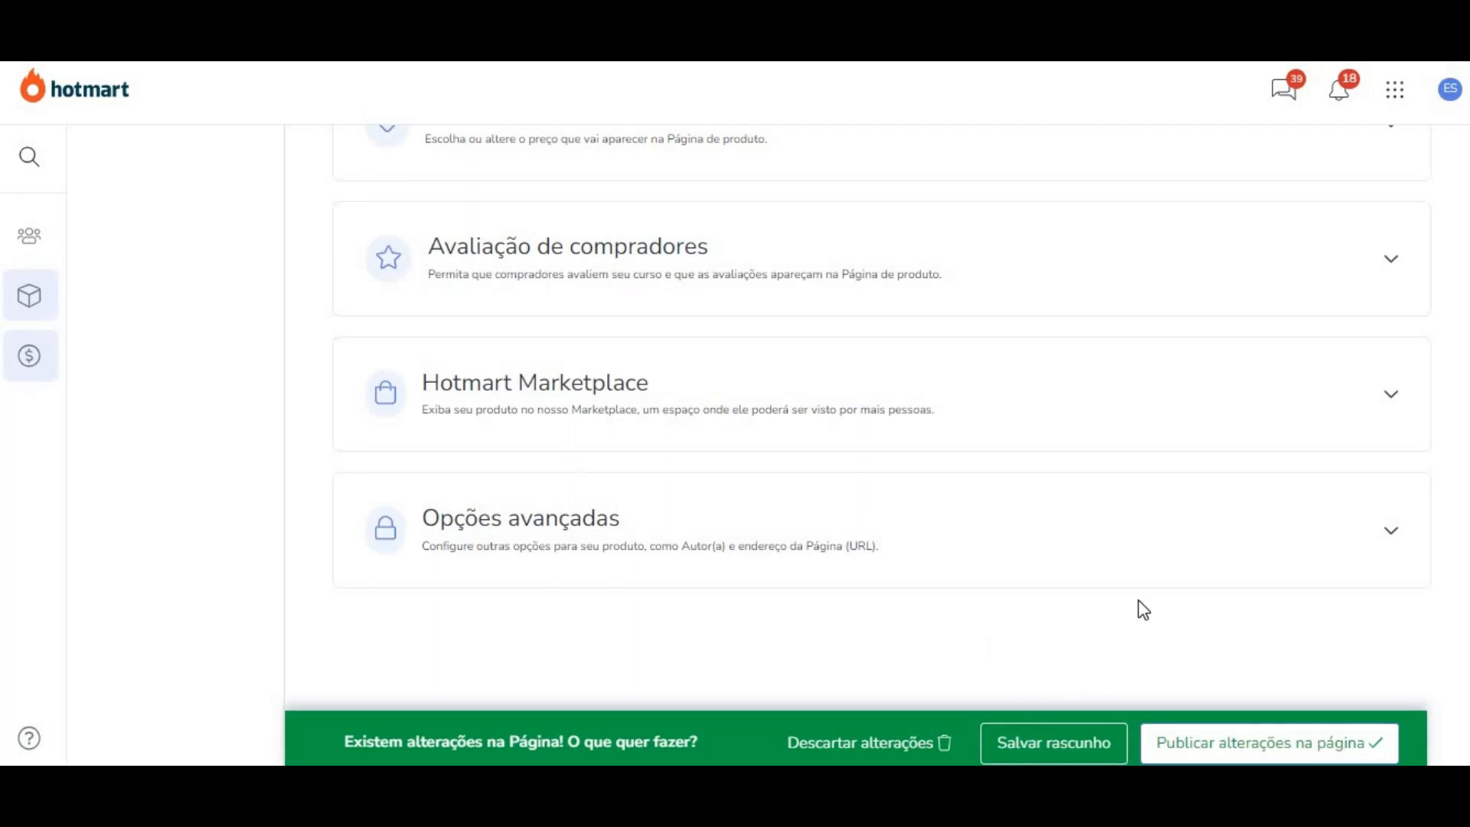
{"action": "left_click", "coordinate": [1243, 749]}
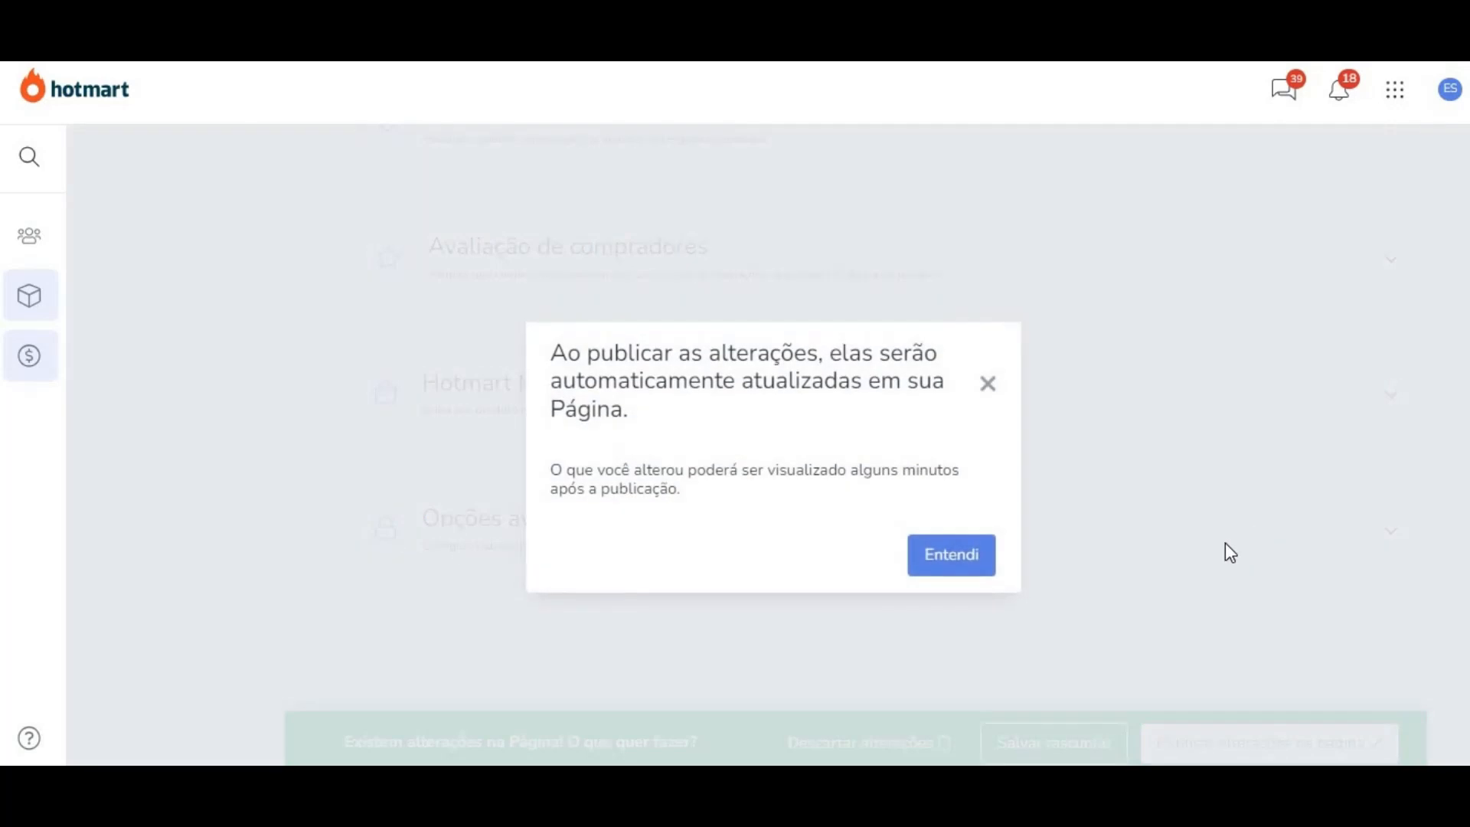
{"action": "left_click", "coordinate": [958, 557]}
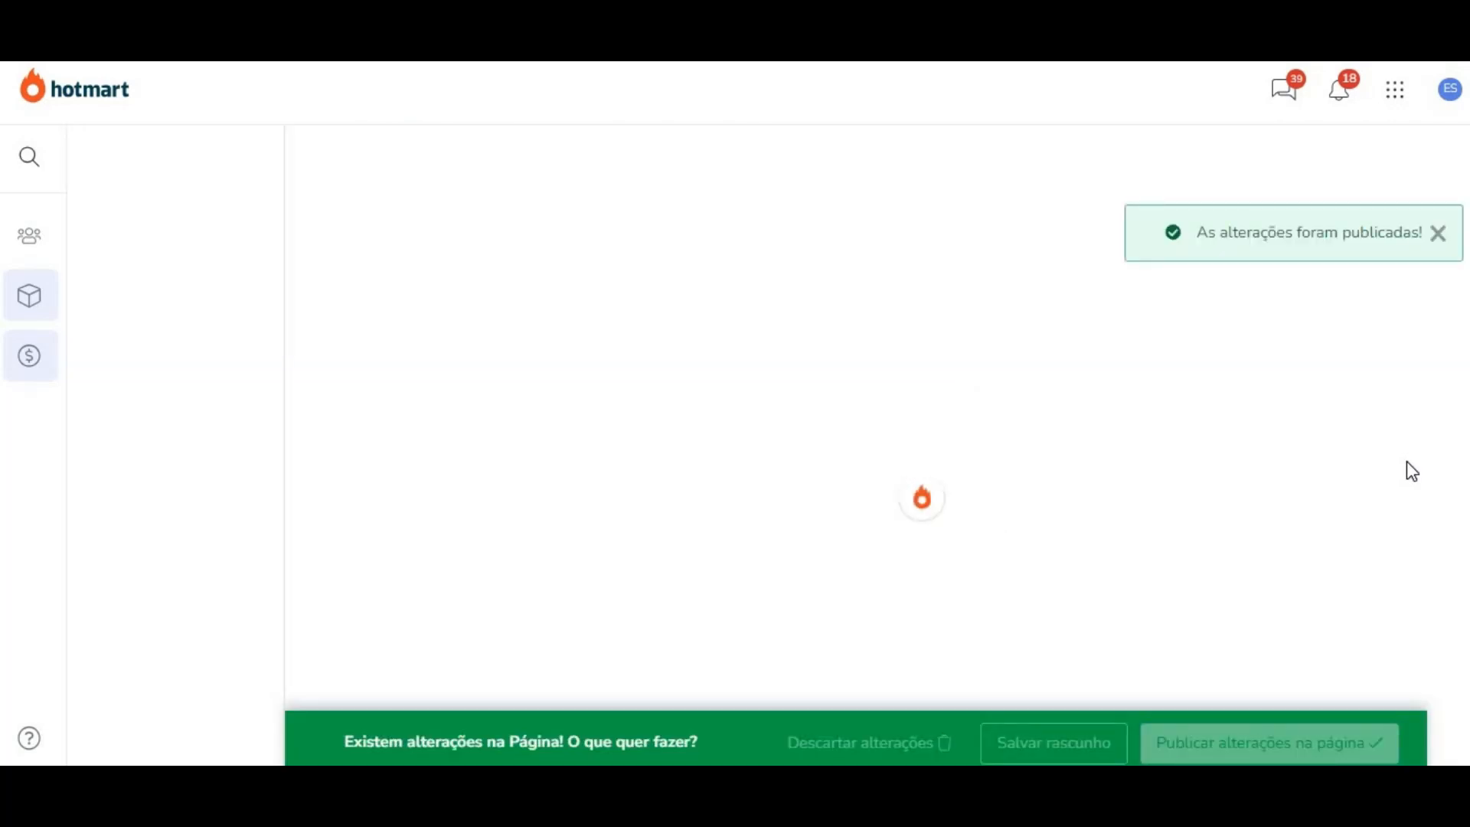
Step: Return to the product's Painel and go to its registration checklist
{"action": "scroll", "coordinate": [1169, 379], "scroll_direction": "up", "scroll_amount": 1}
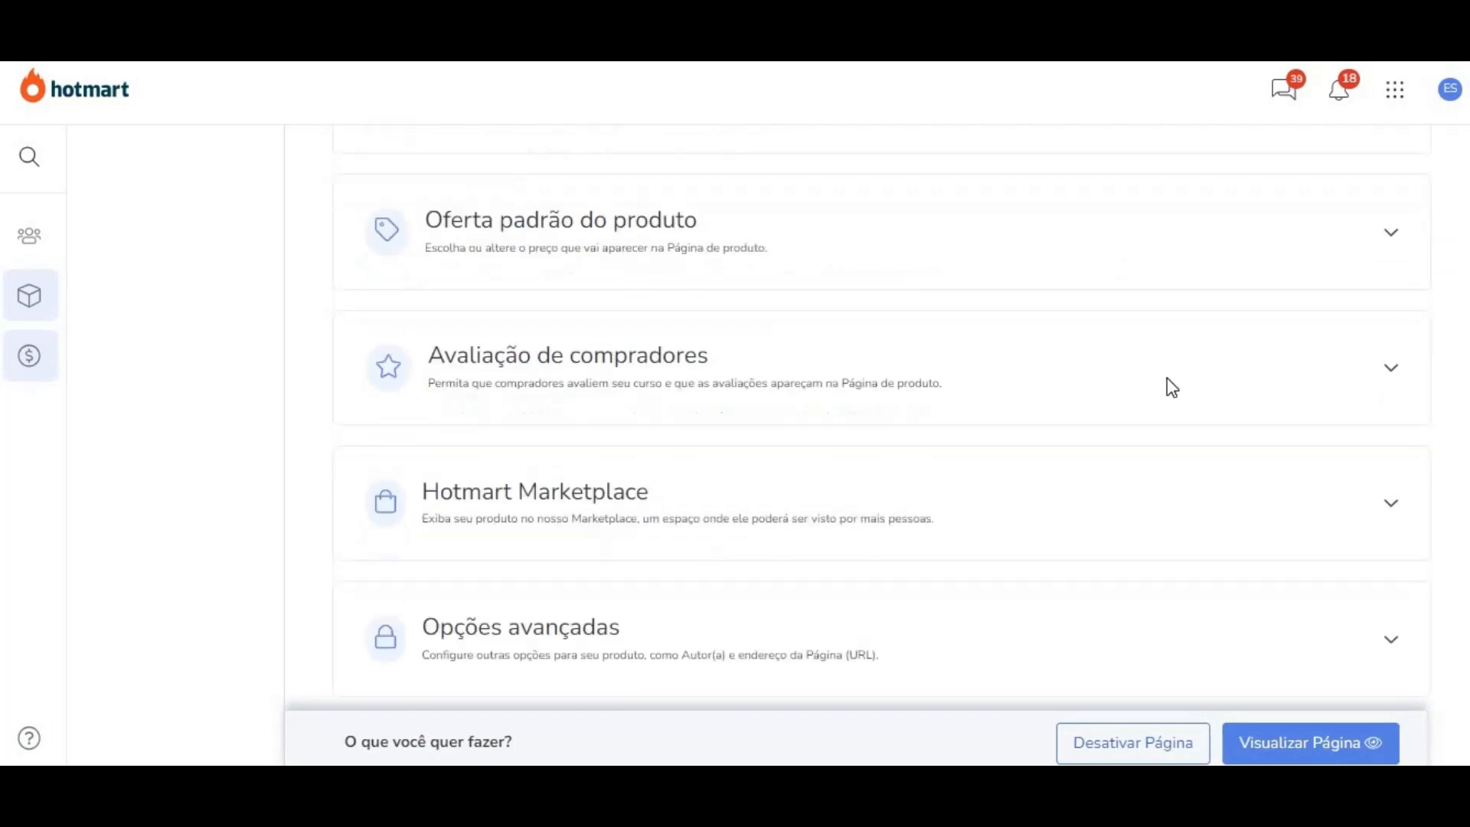
{"action": "scroll", "coordinate": [1167, 378], "scroll_direction": "up", "scroll_amount": 20}
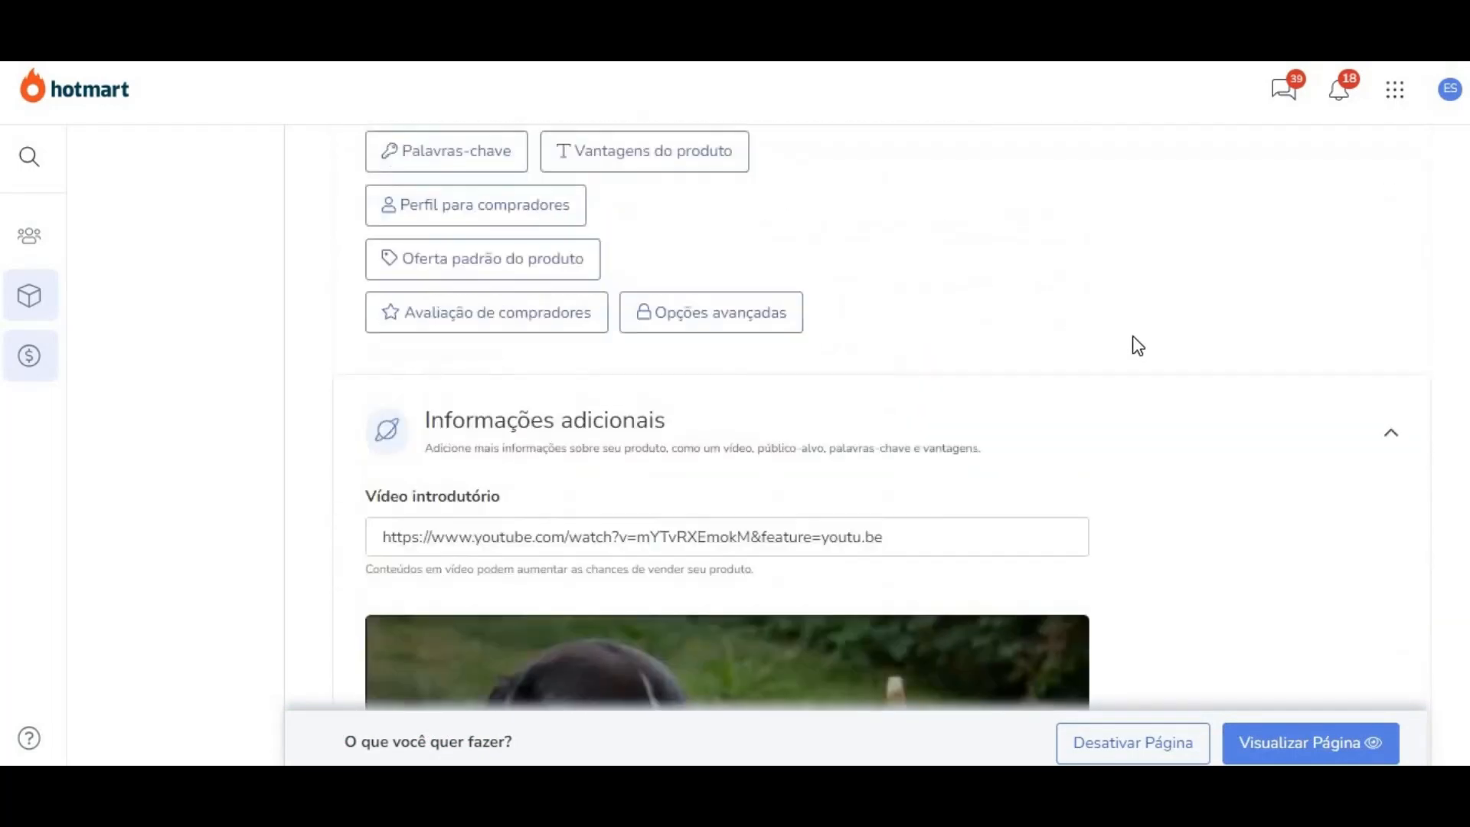
{"action": "scroll", "coordinate": [1134, 337], "scroll_direction": "up", "scroll_amount": 15}
{"action": "mouse_move", "coordinate": [75, 245]}
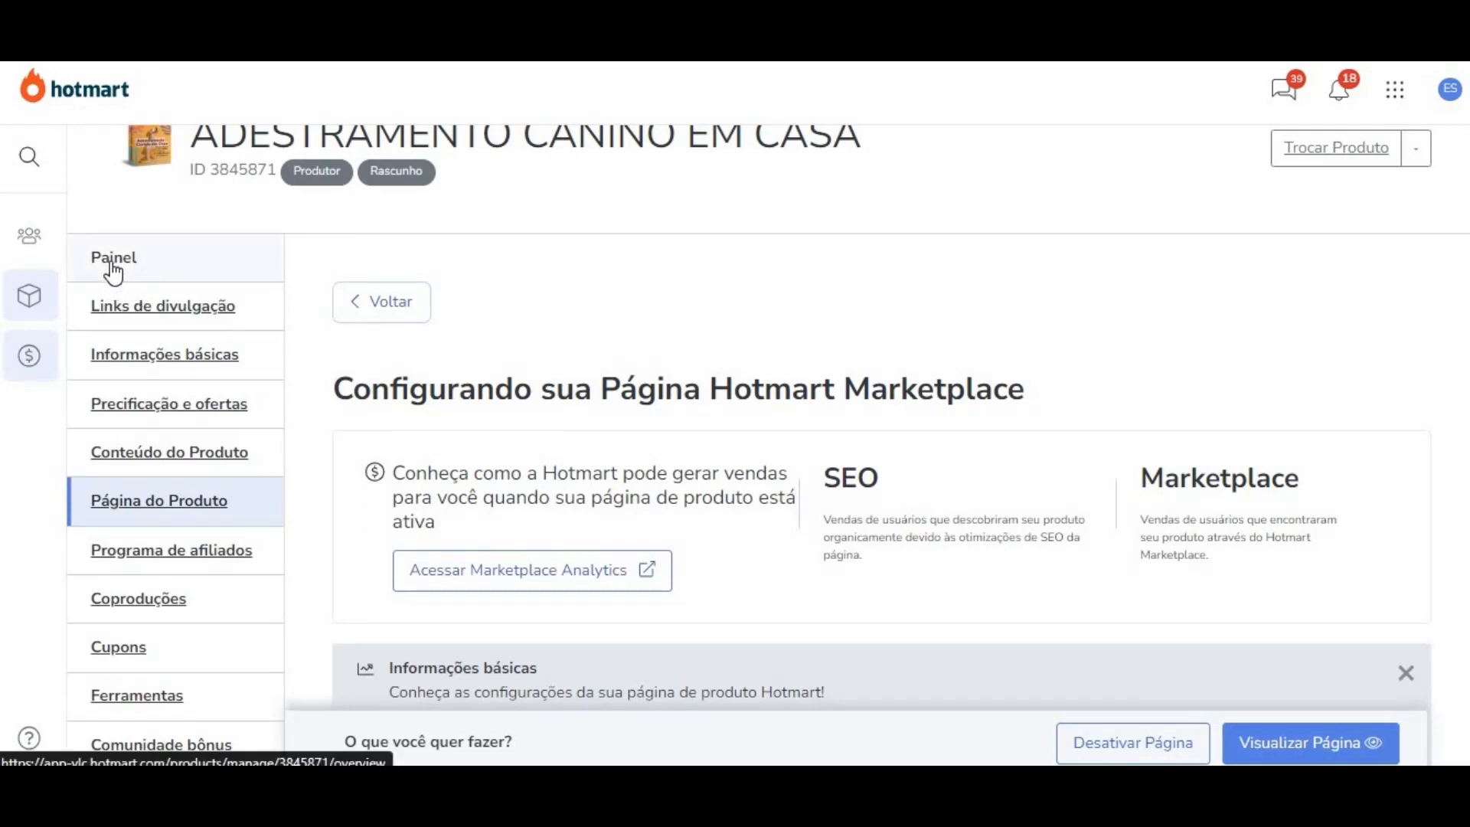
{"action": "left_click", "coordinate": [114, 268]}
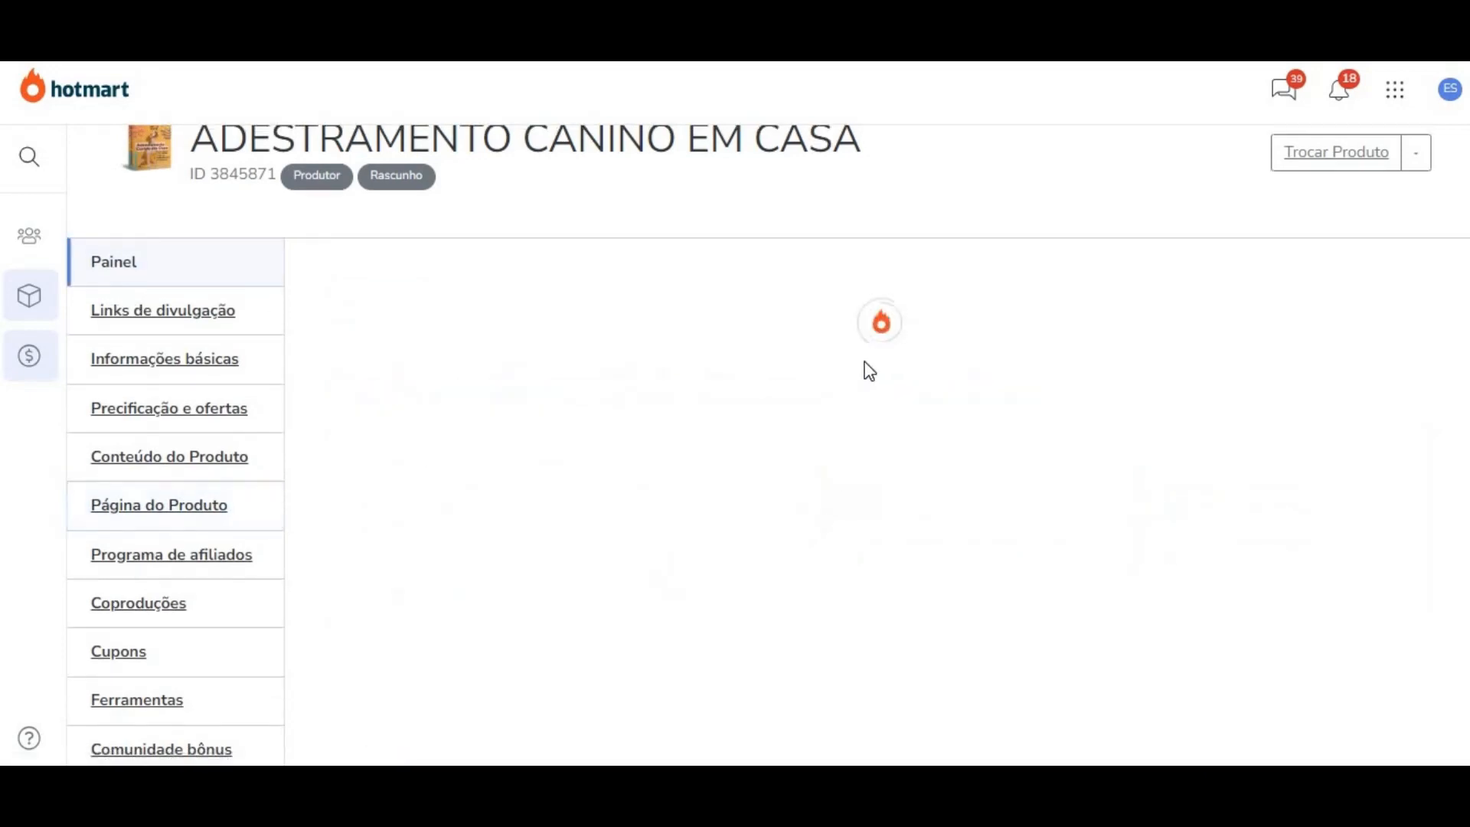
{"action": "scroll", "coordinate": [657, 420], "scroll_direction": "down", "scroll_amount": 6}
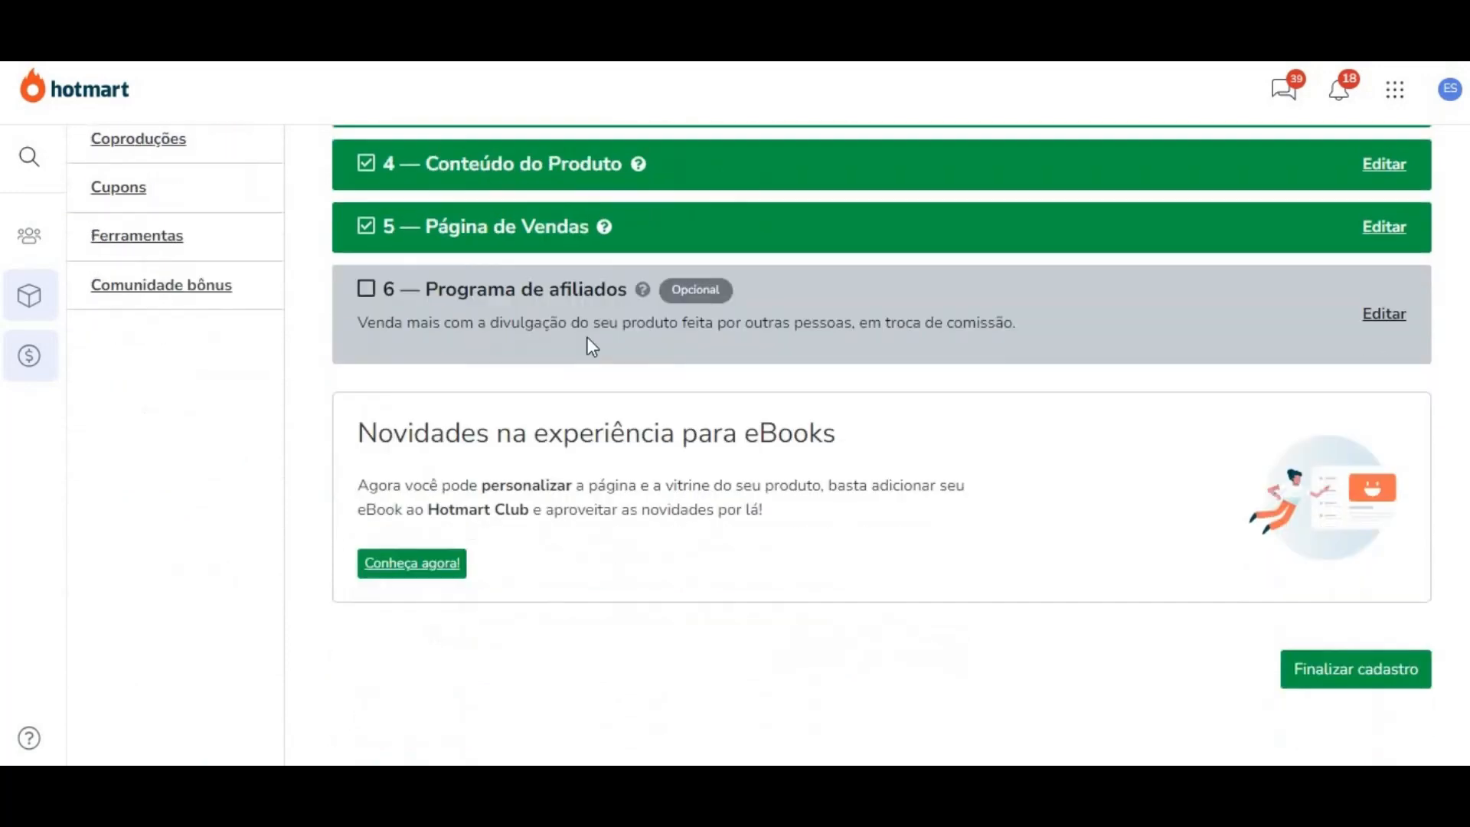
Step: Edit the Página de Vendas registration item and open the configuration for Sua página externa
{"action": "scroll", "coordinate": [640, 348], "scroll_direction": "up", "scroll_amount": 1}
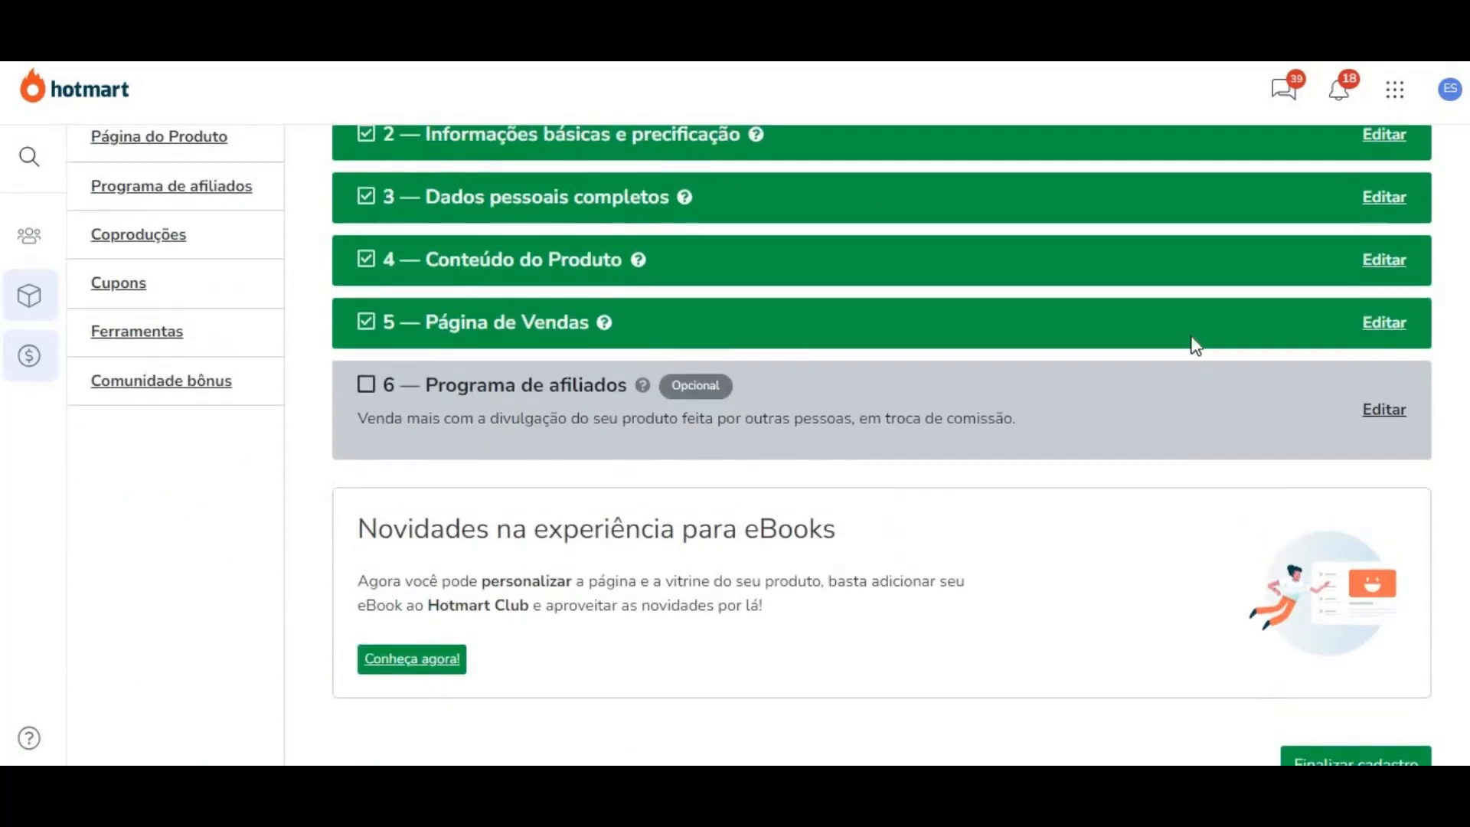
{"action": "left_click", "coordinate": [1381, 330]}
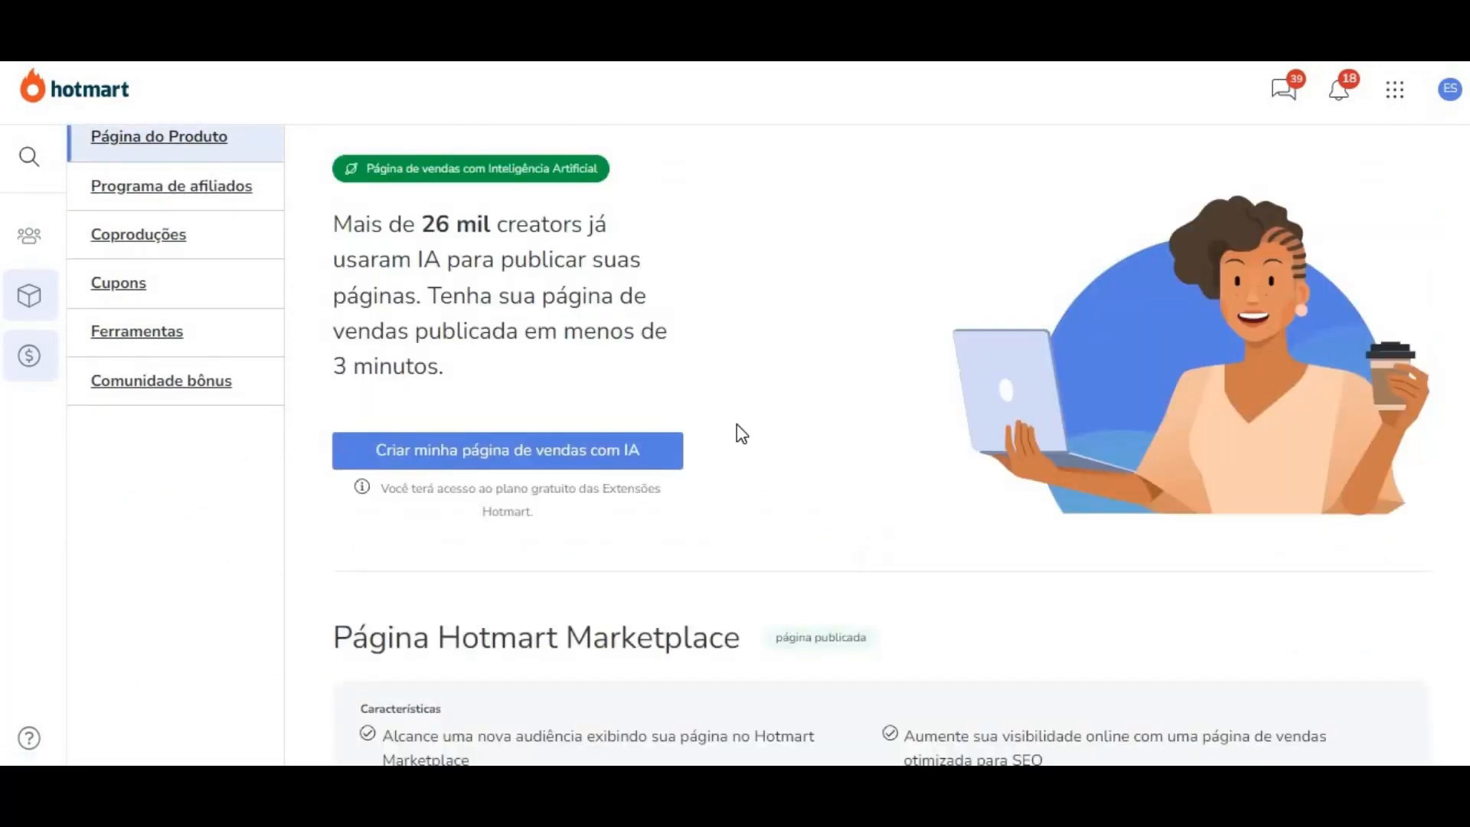
{"action": "scroll", "coordinate": [737, 425], "scroll_direction": "down", "scroll_amount": 3}
{"action": "scroll", "coordinate": [736, 422], "scroll_direction": "down", "scroll_amount": 4}
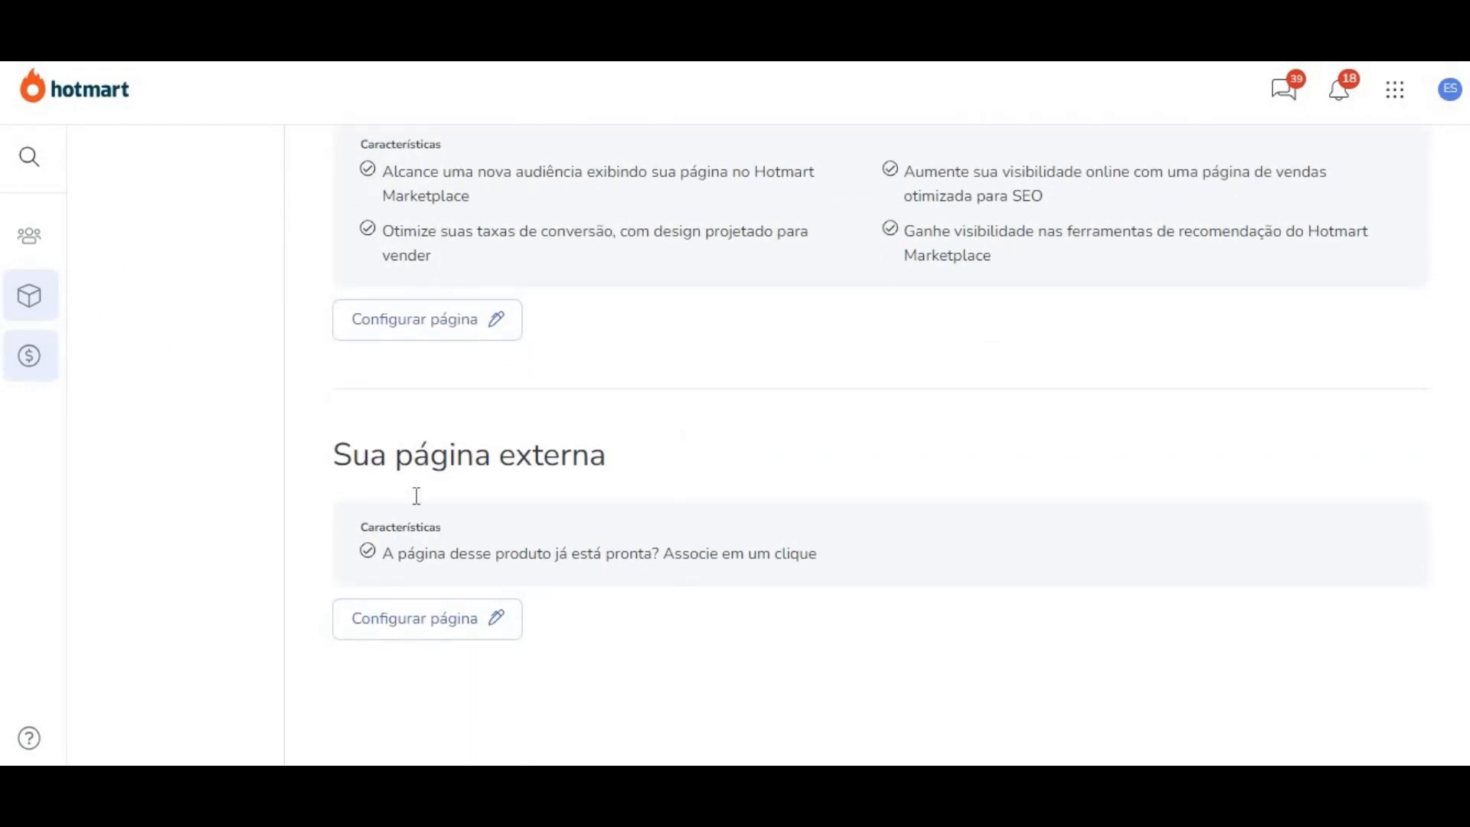
{"action": "left_click", "coordinate": [423, 633]}
{"action": "scroll", "coordinate": [880, 475], "scroll_direction": "down", "scroll_amount": 8}
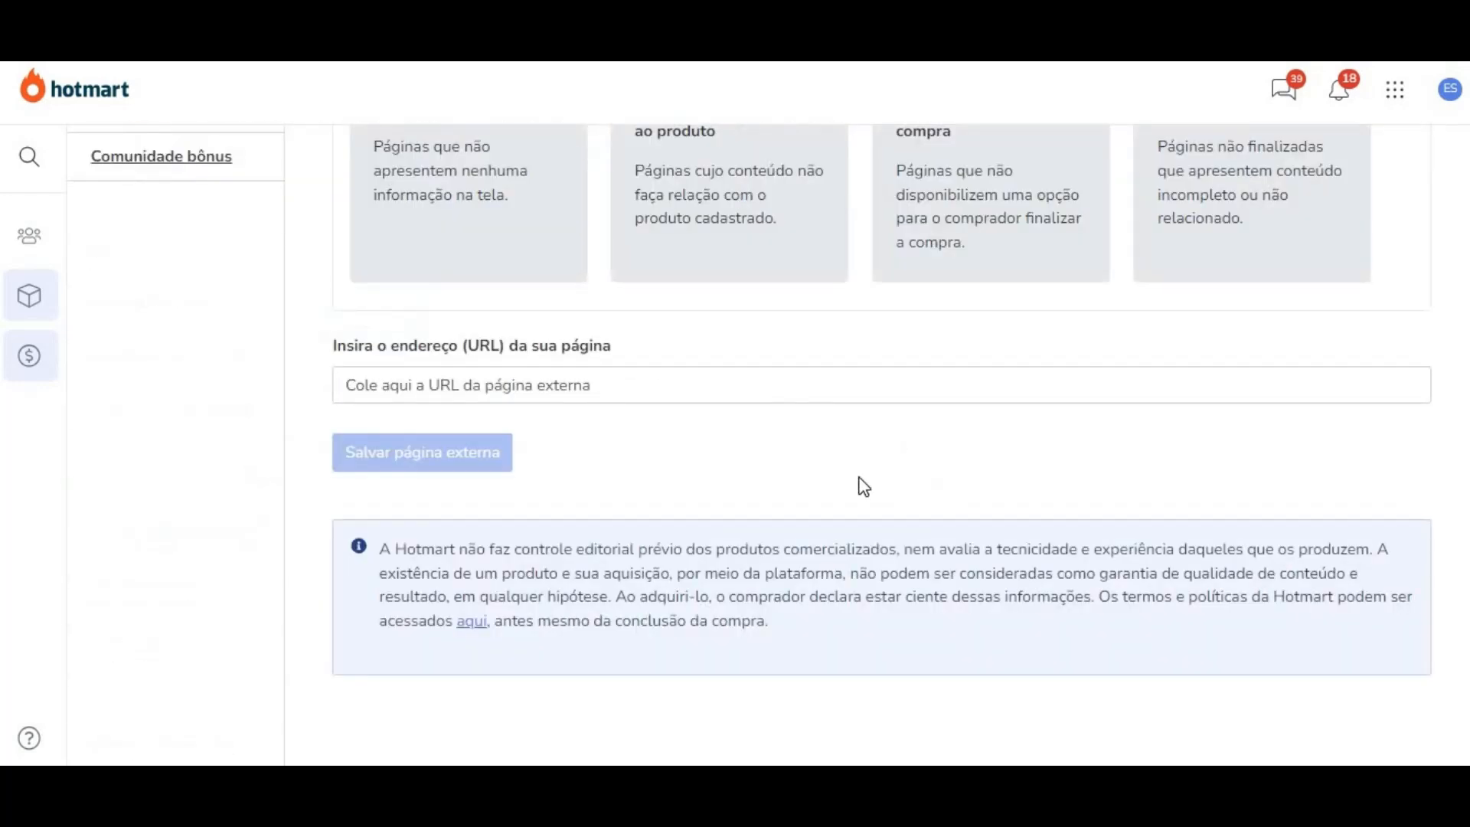
{"action": "left_click", "coordinate": [384, 385]}
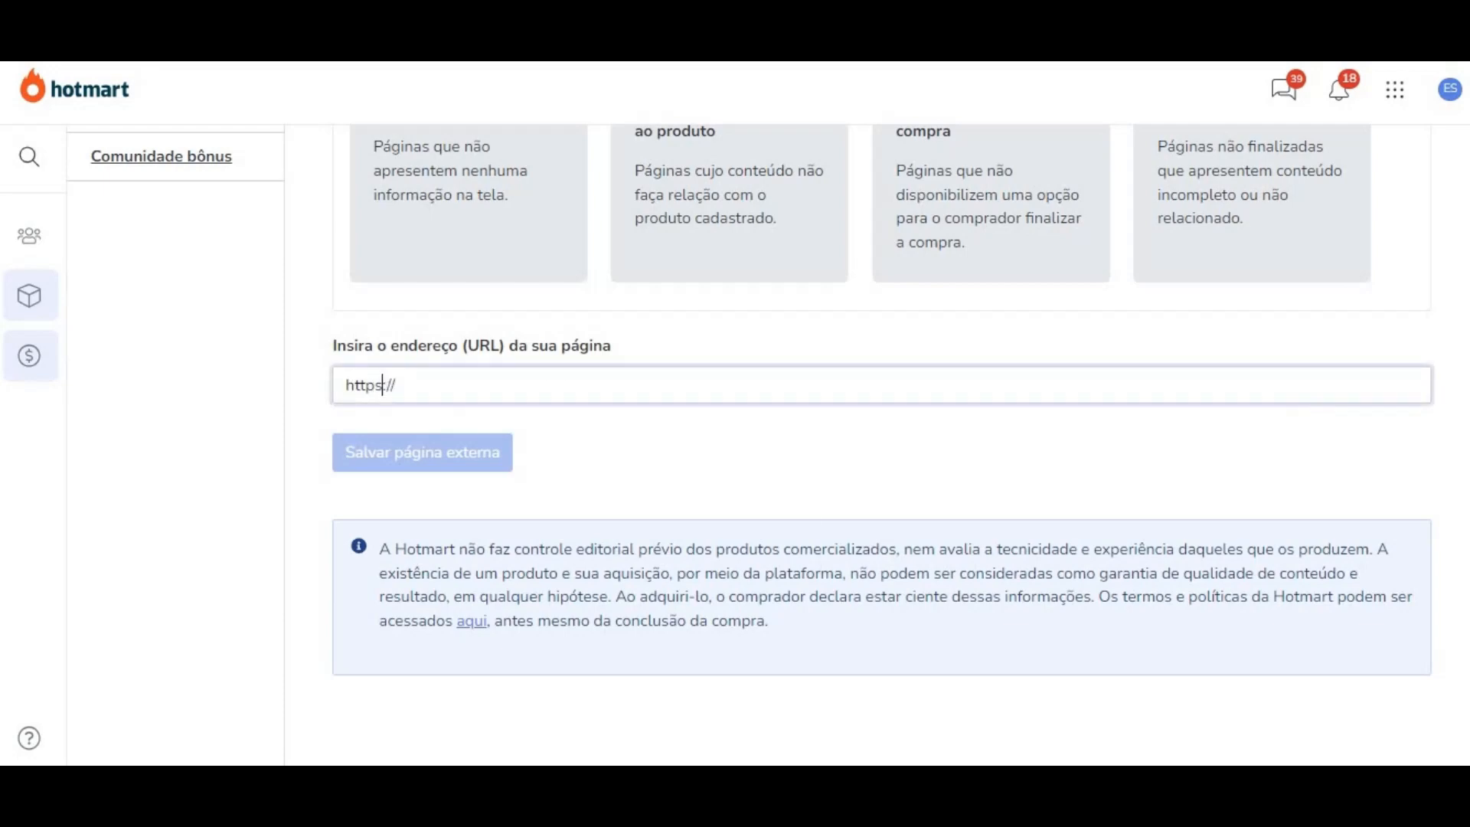
{"action": "key", "text": "alt+Tab"}
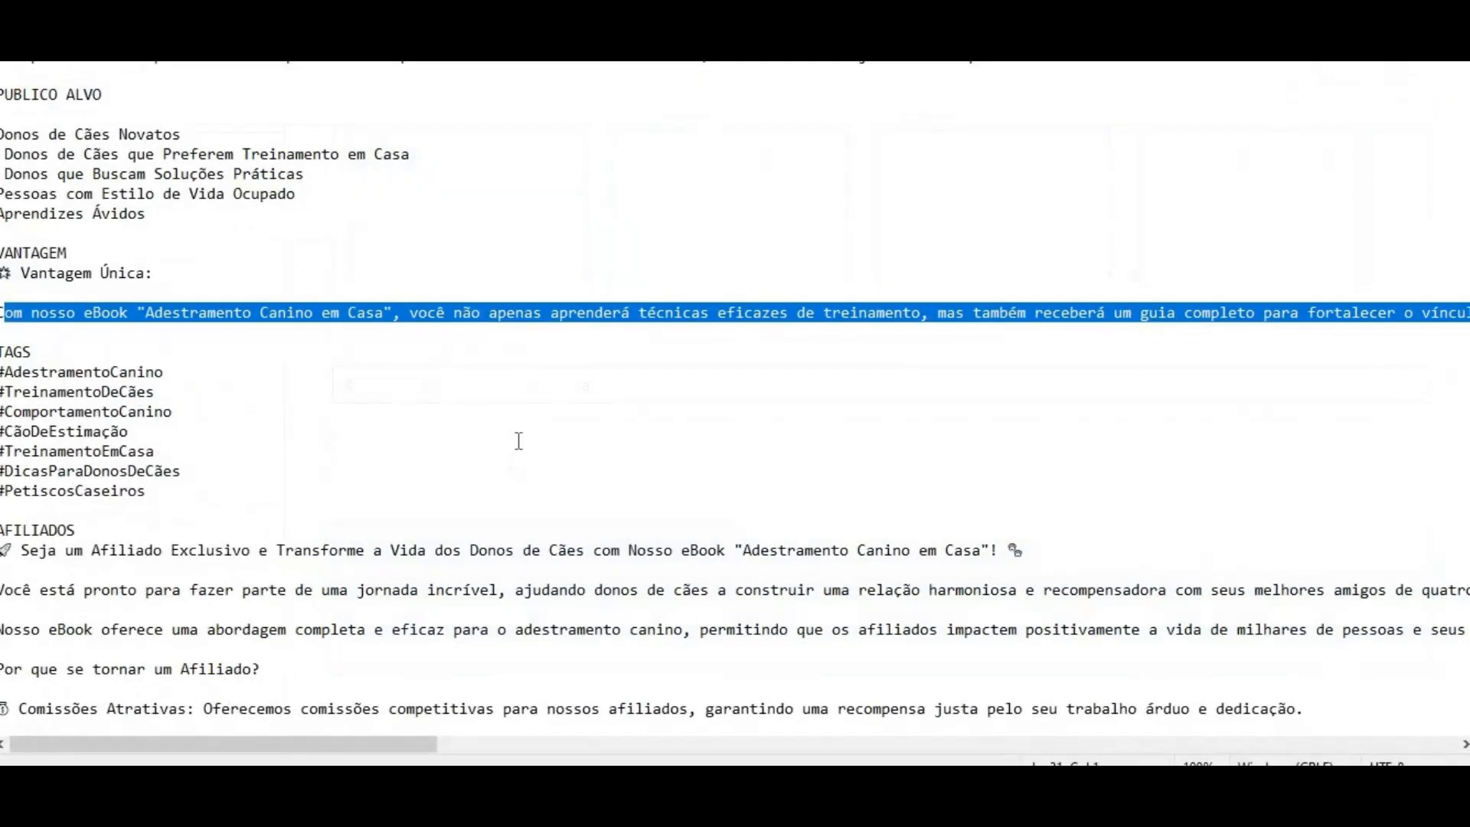
{"action": "scroll", "coordinate": [206, 491], "scroll_direction": "down", "scroll_amount": 1}
{"action": "scroll", "coordinate": [206, 491], "scroll_direction": "down", "scroll_amount": 5}
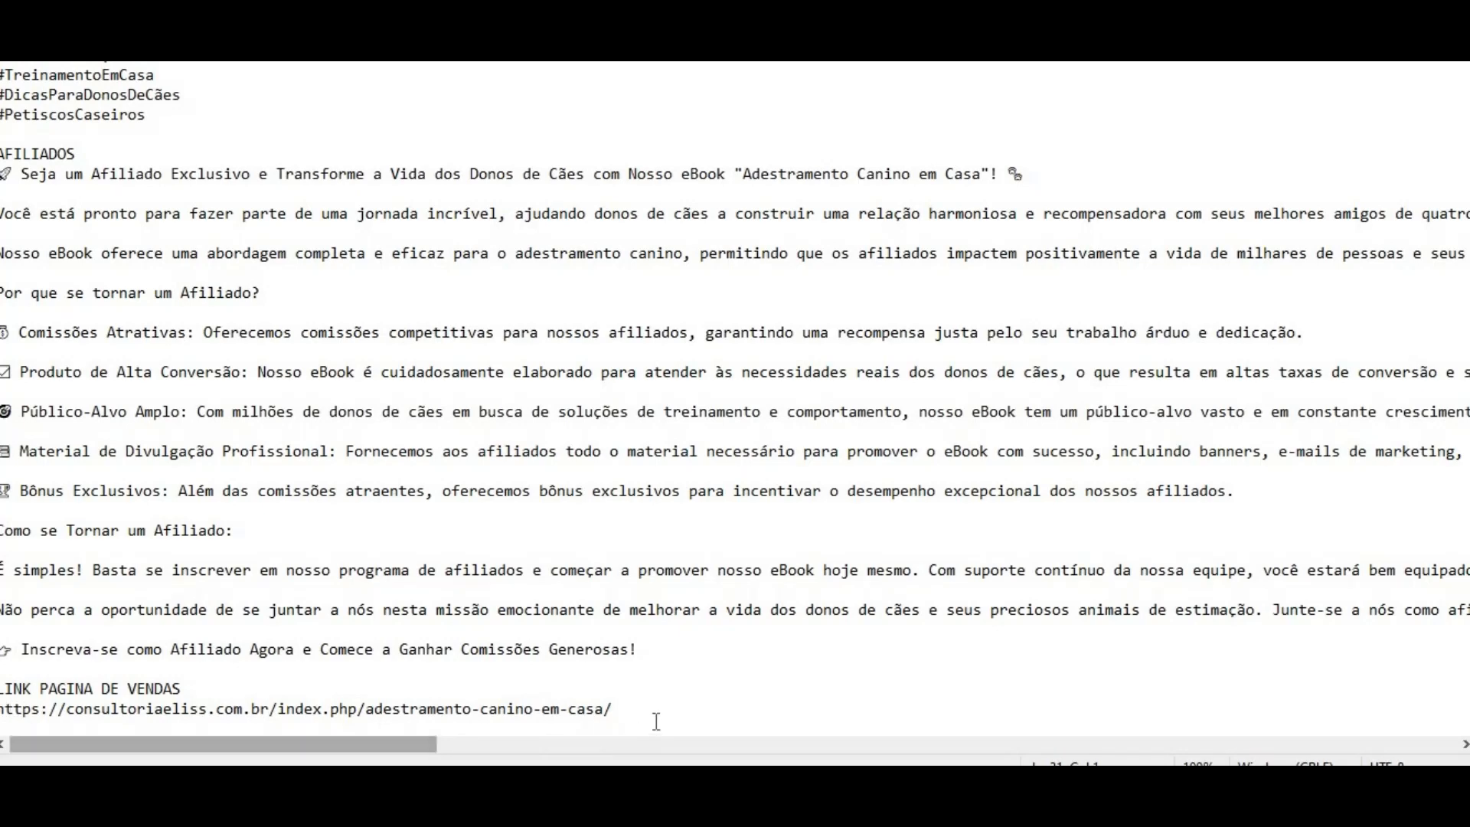
{"action": "left_click_drag", "start_coordinate": [632, 712], "coordinate": [2, 709]}
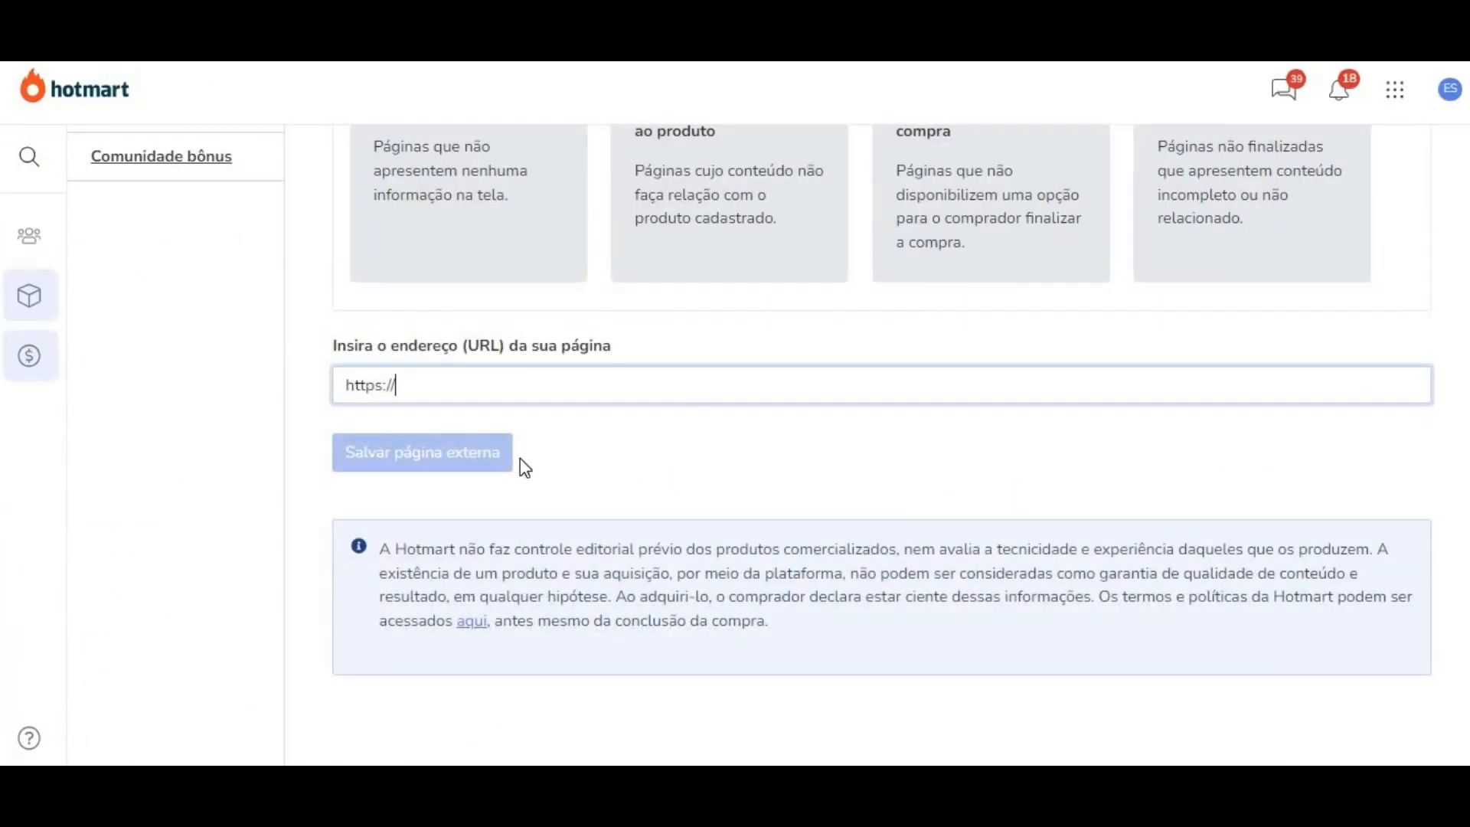
{"action": "type", "text": "consultoriaeliss.com.br/index.php/adestramento-canino-em-casa/"}
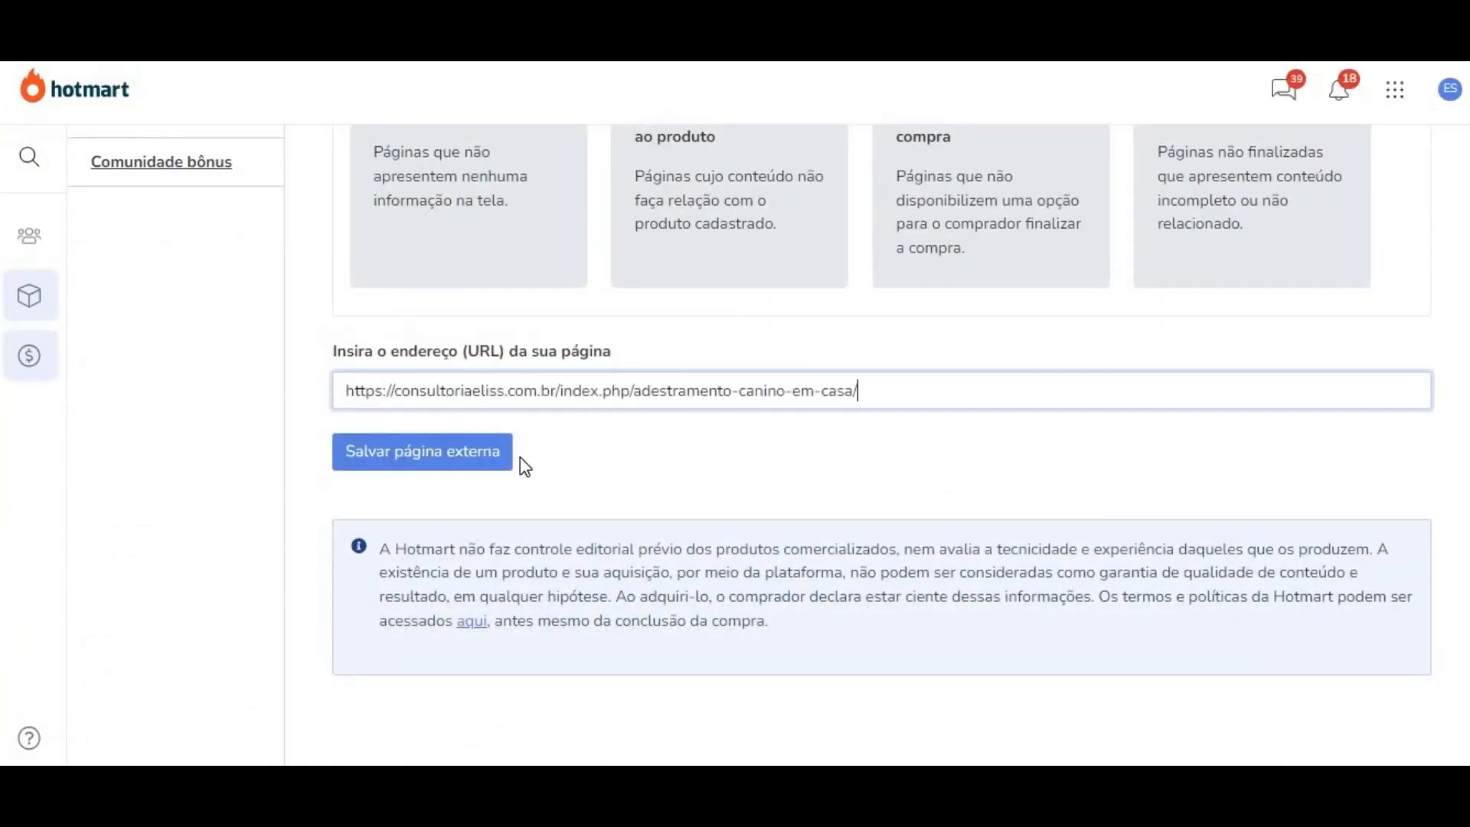
{"action": "left_click", "coordinate": [451, 460]}
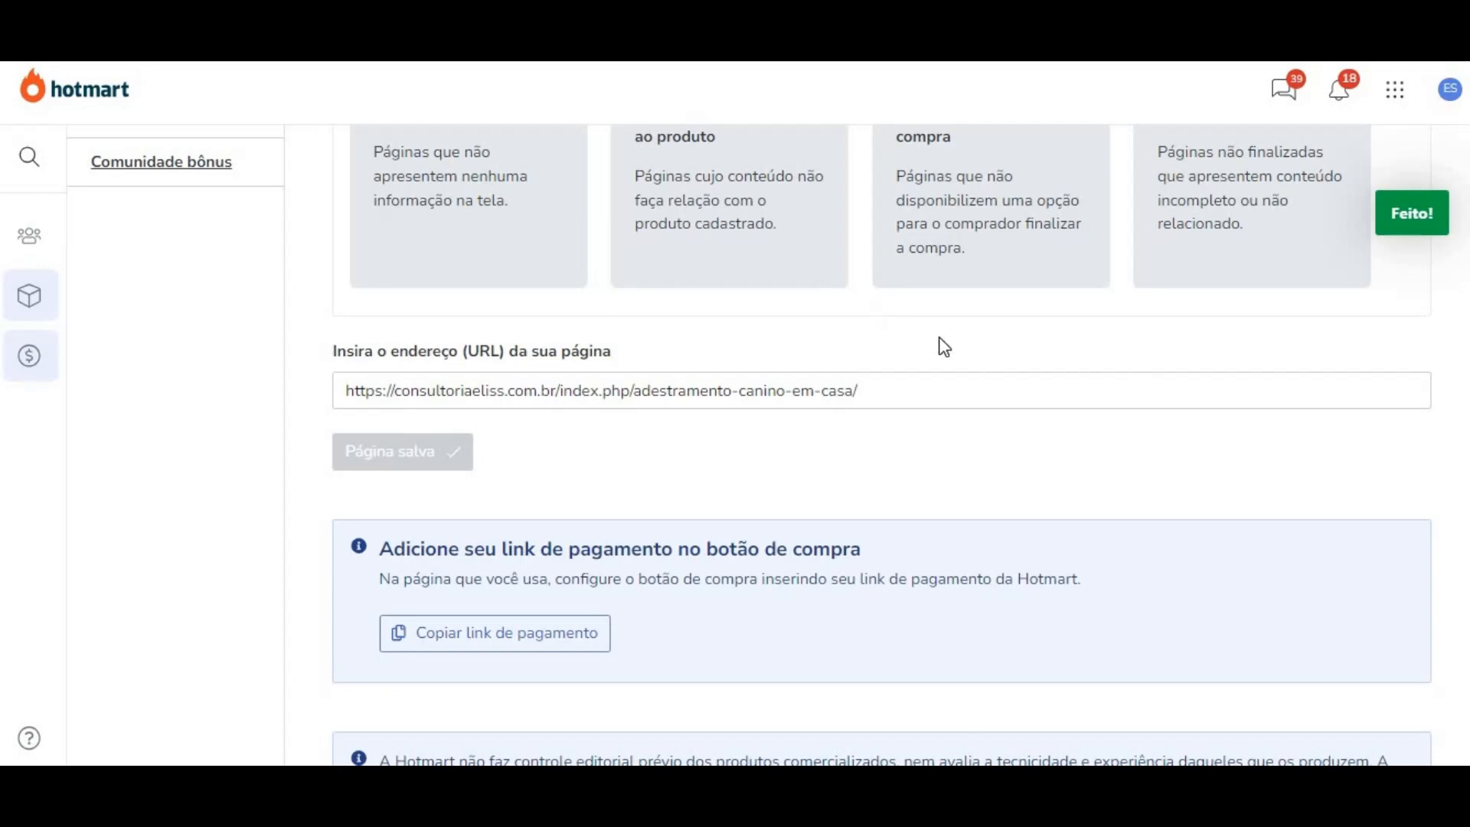
Step: Switch to the Elementor editor and examine the full sales page in preview, including the video, bonuses, offer price and frequently asked questions
{"action": "scroll", "coordinate": [945, 347], "scroll_direction": "up", "scroll_amount": 8}
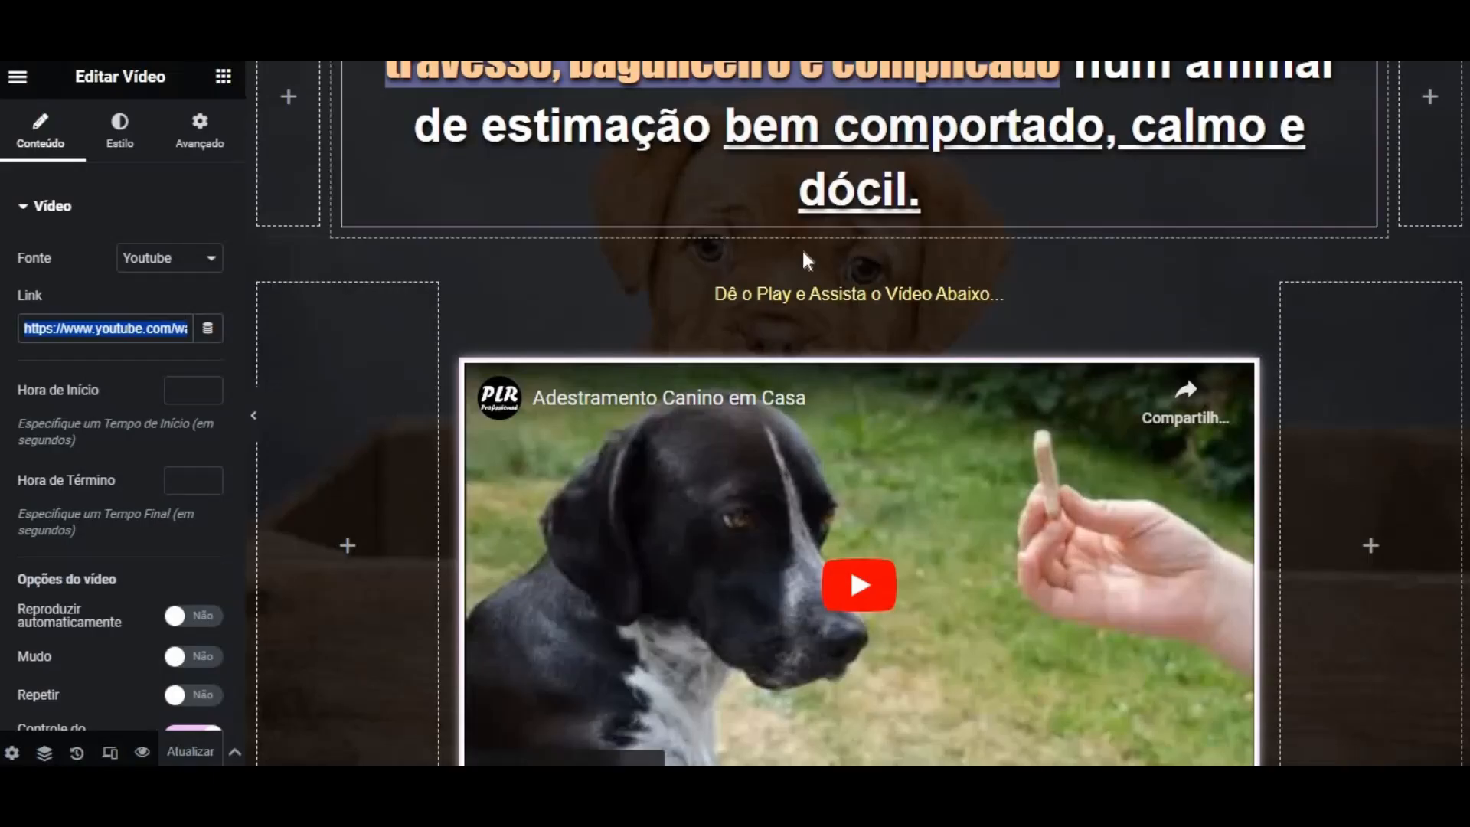
{"action": "scroll", "coordinate": [663, 323], "scroll_direction": "down", "scroll_amount": 3}
{"action": "scroll", "coordinate": [644, 329], "scroll_direction": "down", "scroll_amount": 6}
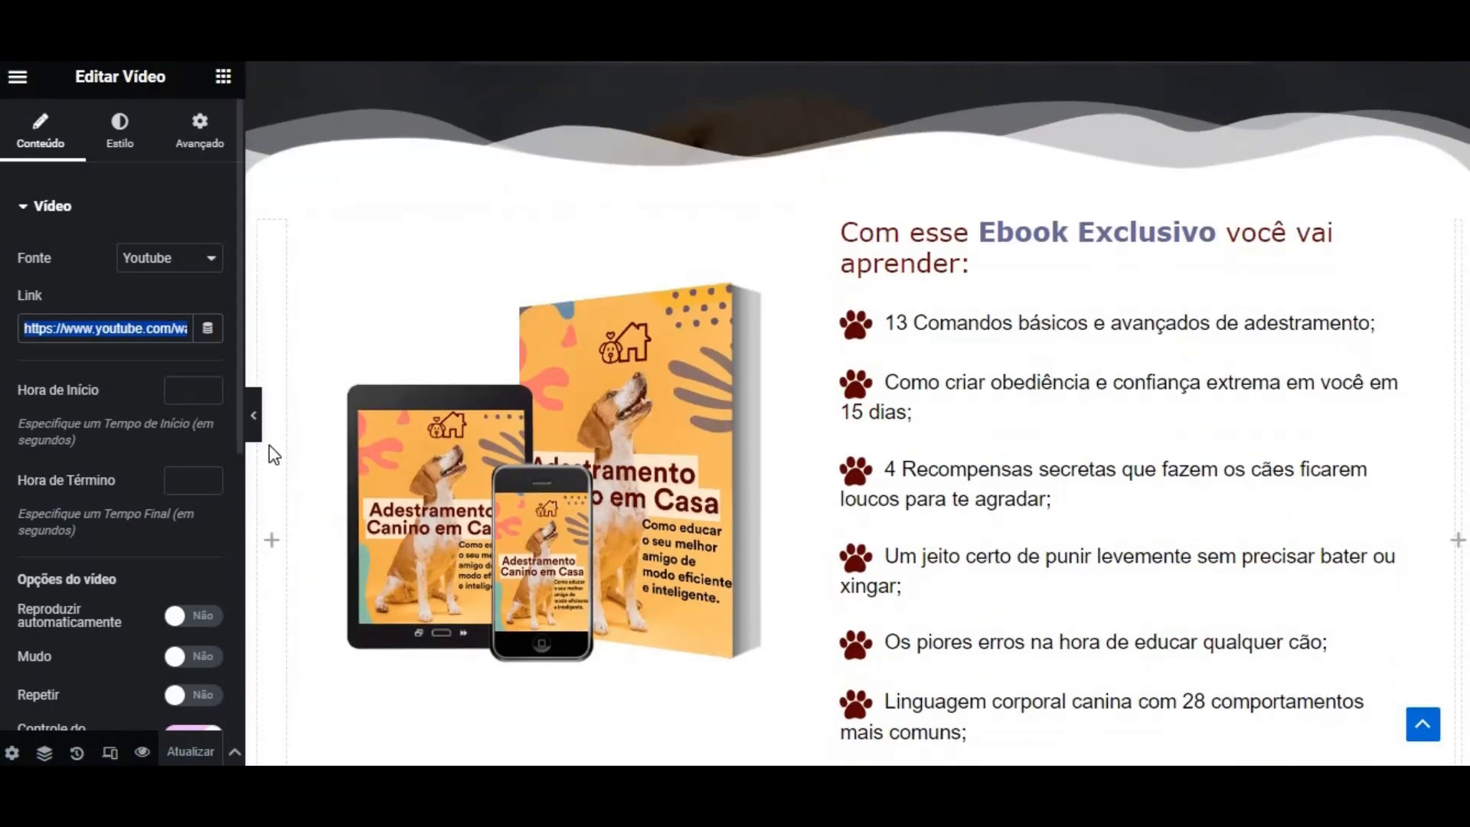
{"action": "key", "text": "ctrl+p"}
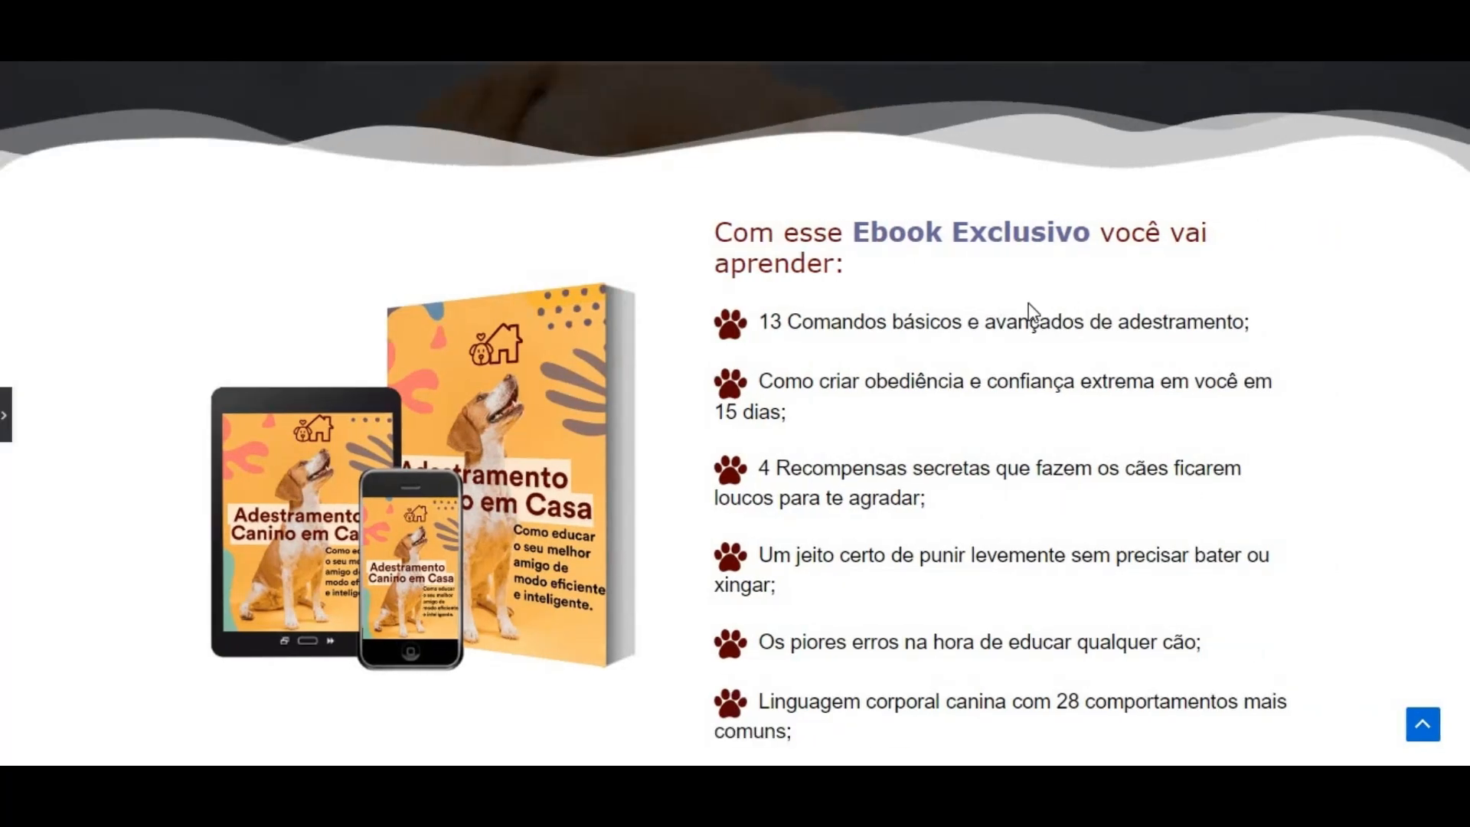
{"action": "scroll", "coordinate": [1026, 301], "scroll_direction": "up", "scroll_amount": 10}
{"action": "scroll", "coordinate": [1021, 302], "scroll_direction": "down", "scroll_amount": 5}
{"action": "scroll", "coordinate": [1019, 302], "scroll_direction": "down", "scroll_amount": 20}
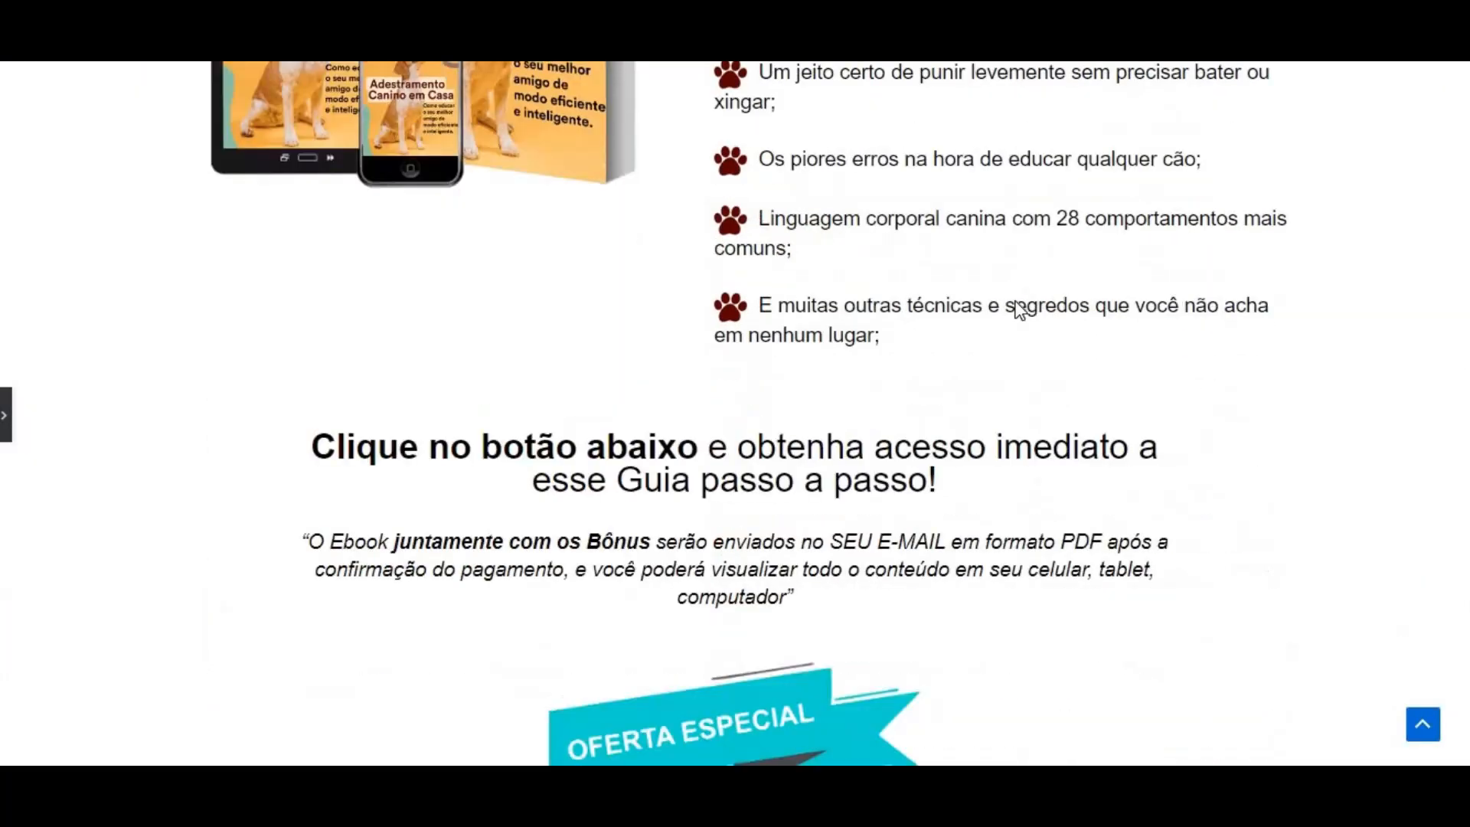
{"action": "scroll", "coordinate": [1006, 310], "scroll_direction": "down", "scroll_amount": 20}
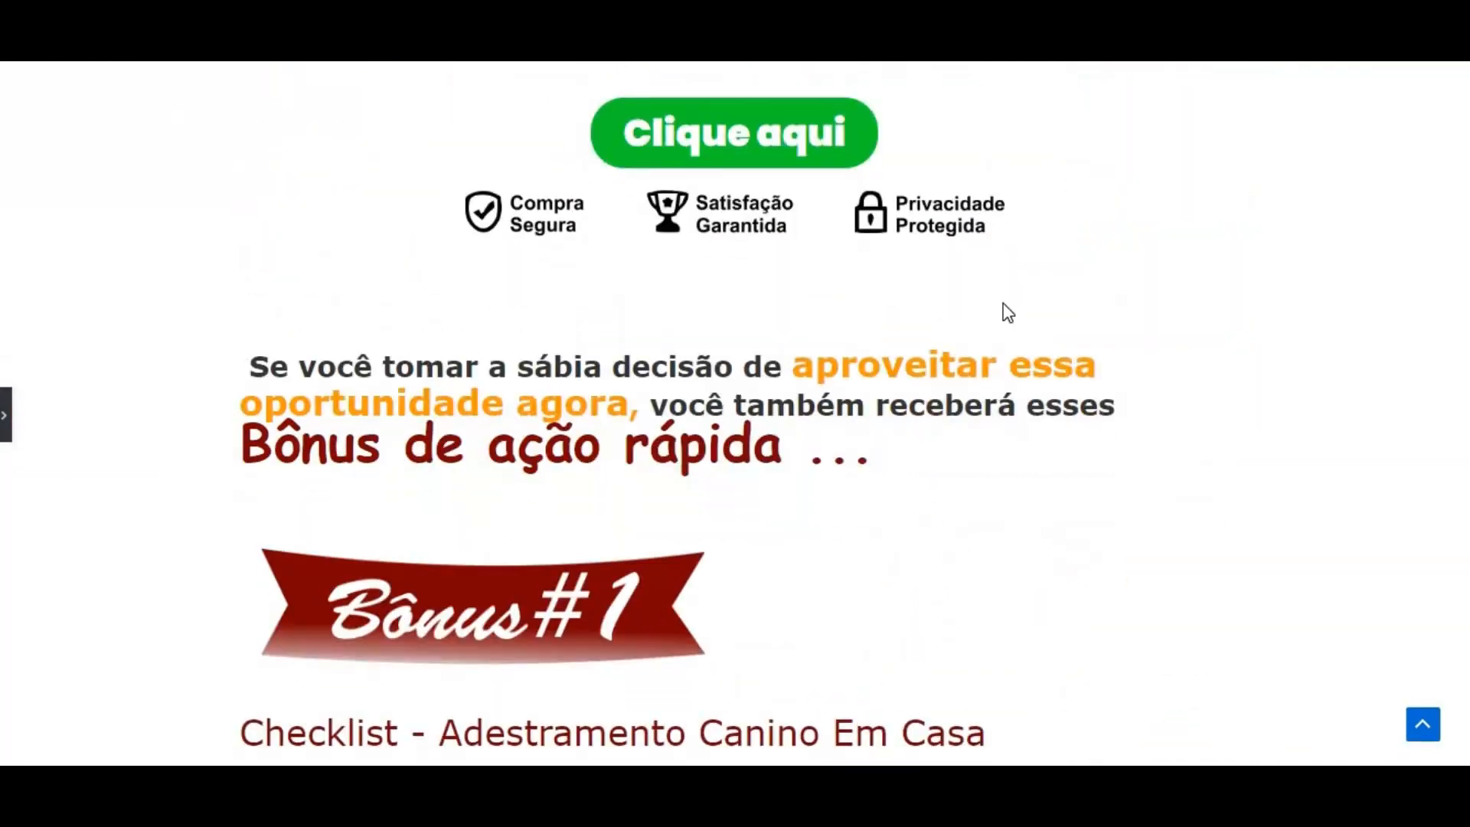
{"action": "scroll", "coordinate": [1003, 310], "scroll_direction": "down", "scroll_amount": 20}
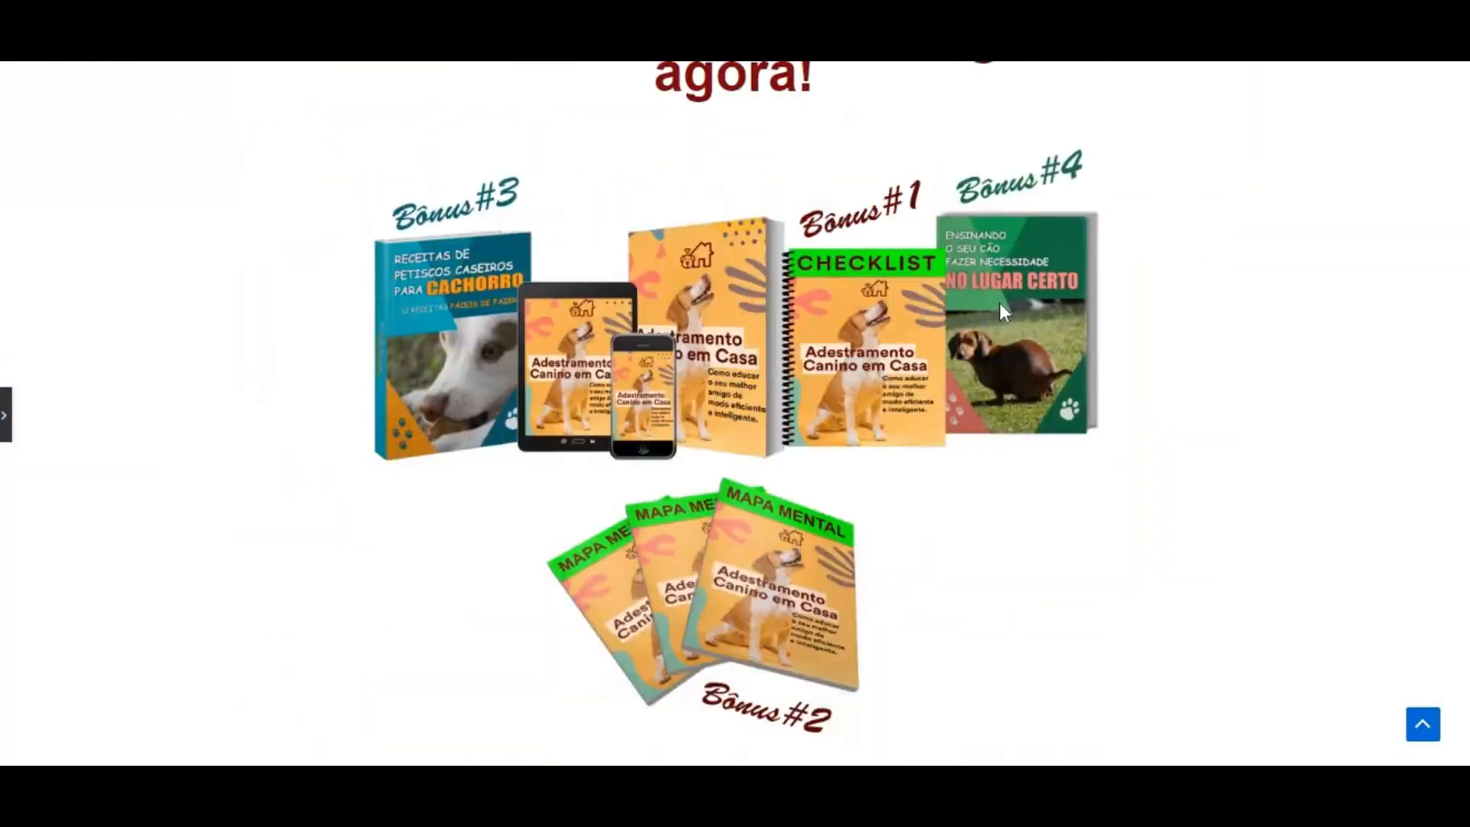
{"action": "scroll", "coordinate": [997, 306], "scroll_direction": "down", "scroll_amount": 20}
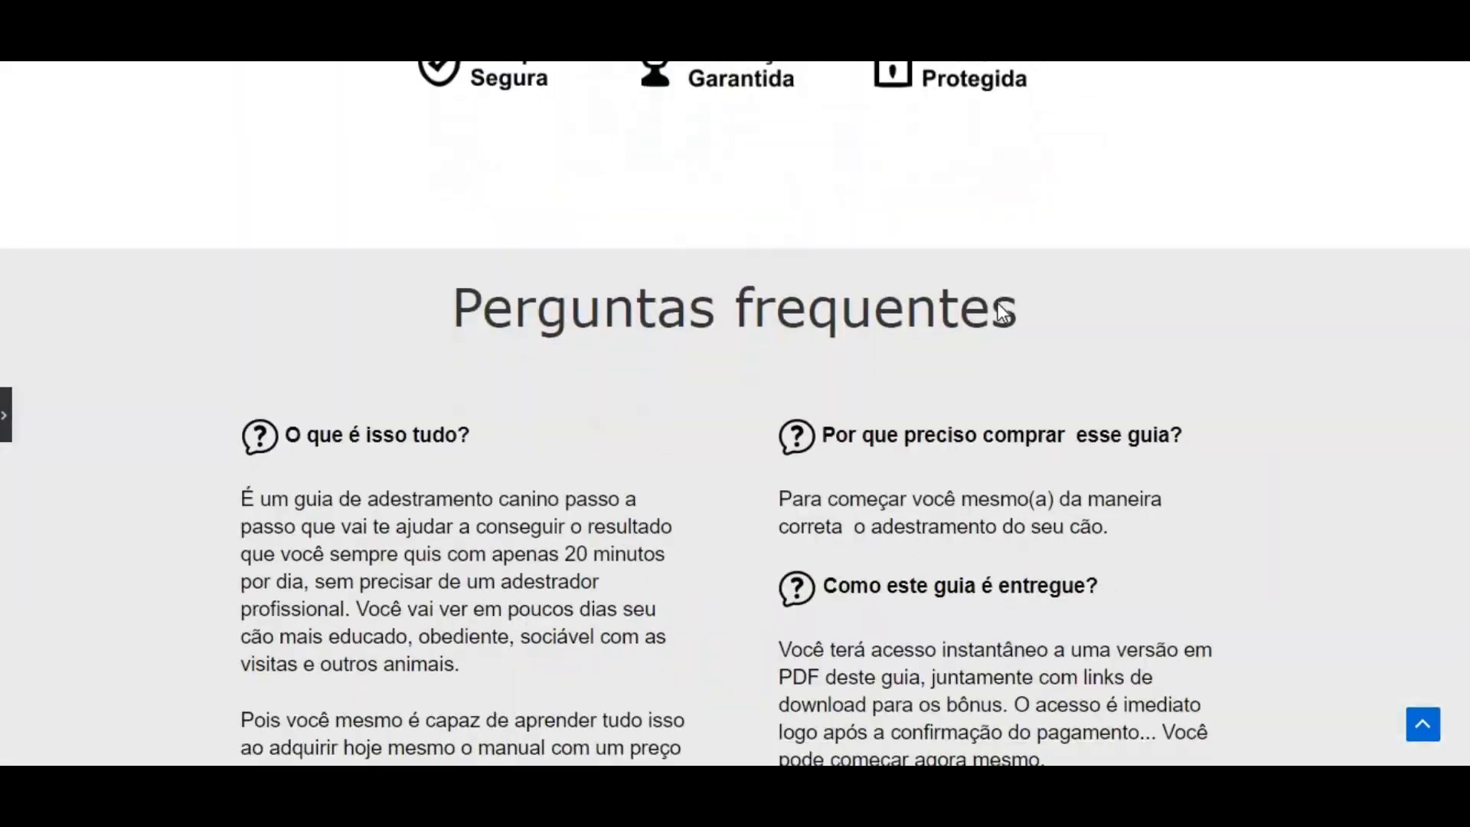
{"action": "scroll", "coordinate": [997, 305], "scroll_direction": "down", "scroll_amount": 5}
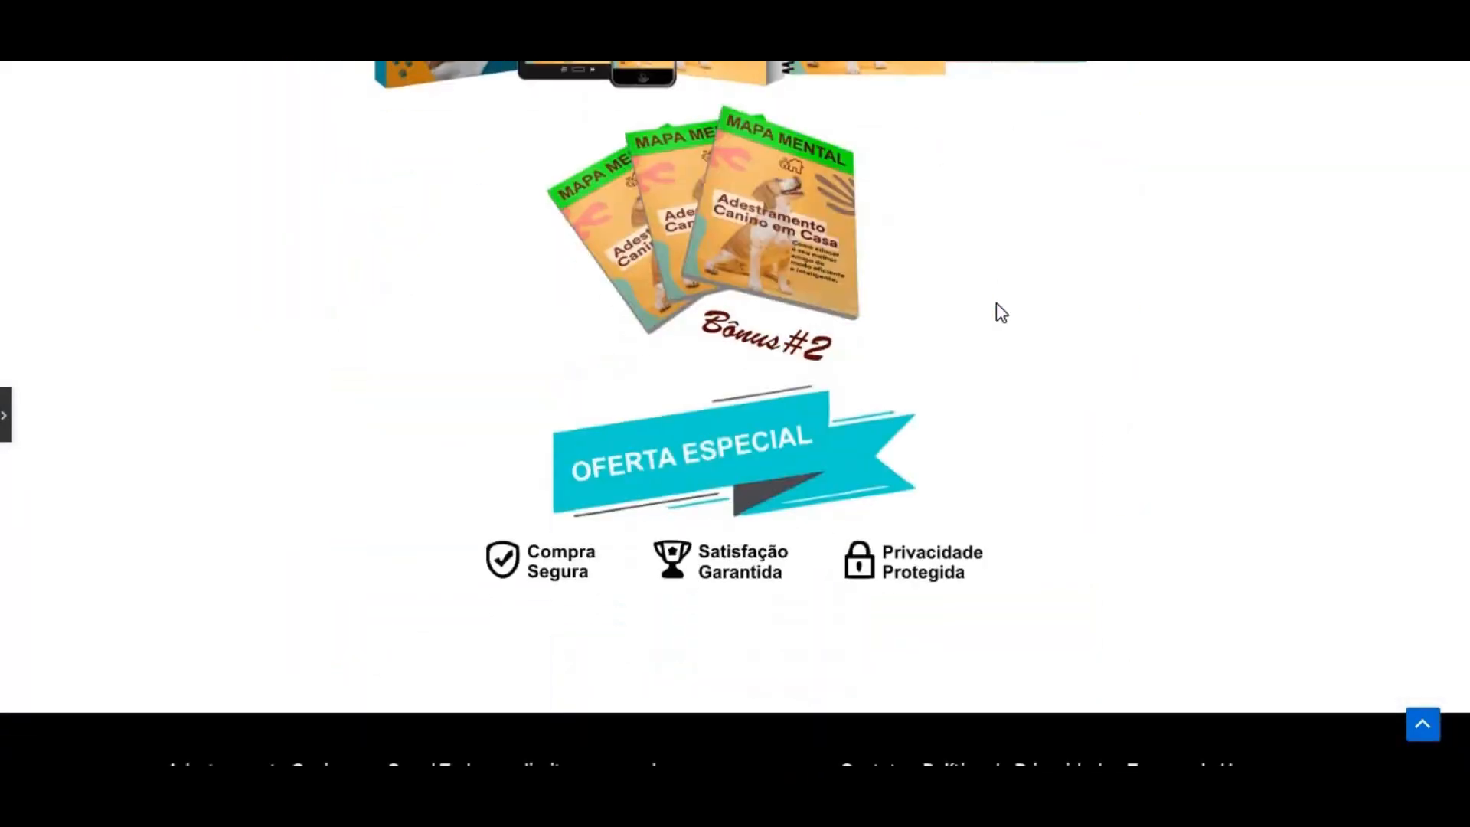
{"action": "scroll", "coordinate": [998, 305], "scroll_direction": "up", "scroll_amount": 6}
{"action": "scroll", "coordinate": [995, 302], "scroll_direction": "up", "scroll_amount": 10}
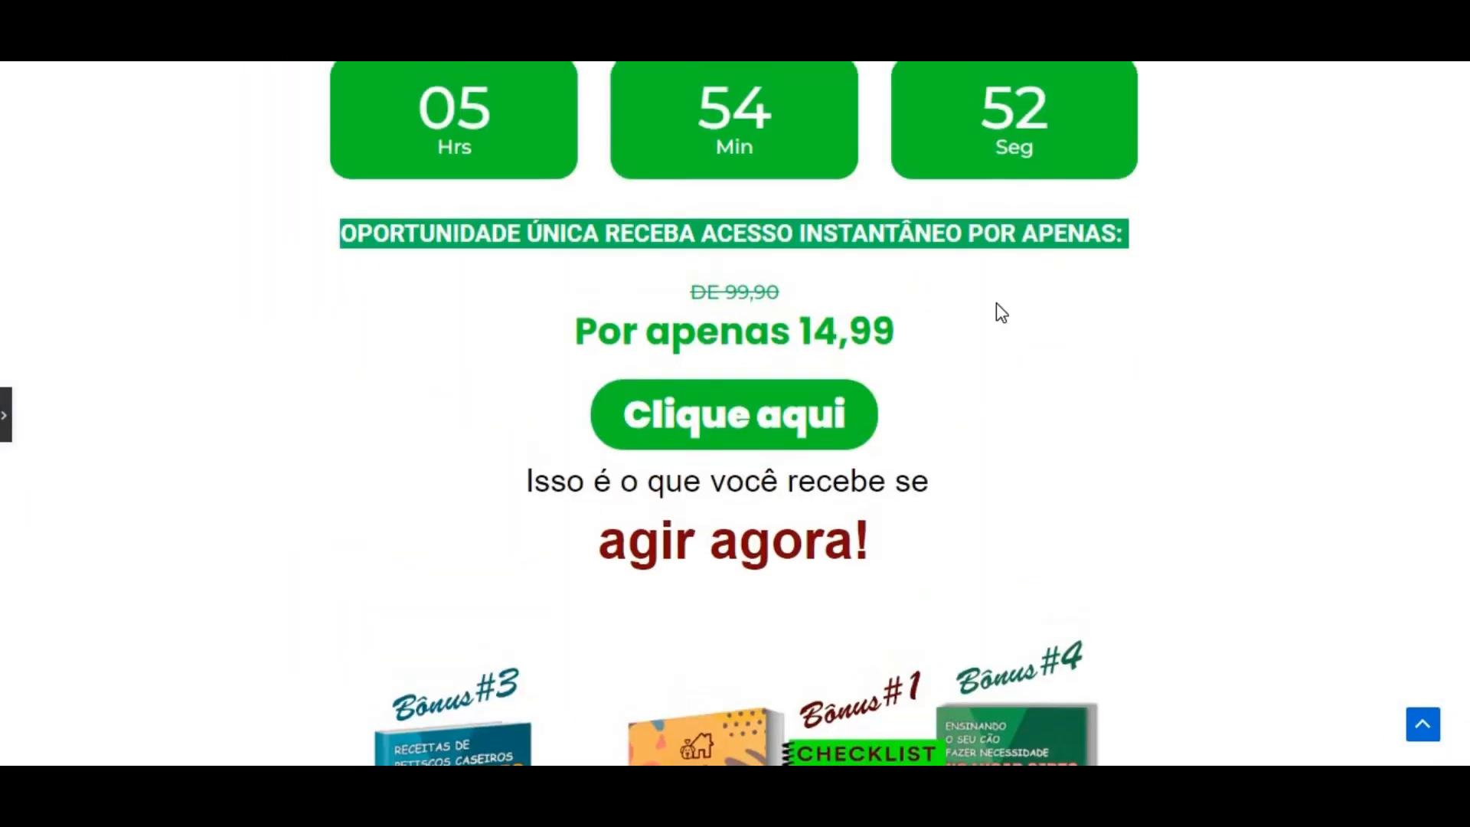
{"action": "scroll", "coordinate": [999, 303], "scroll_direction": "up", "scroll_amount": 8}
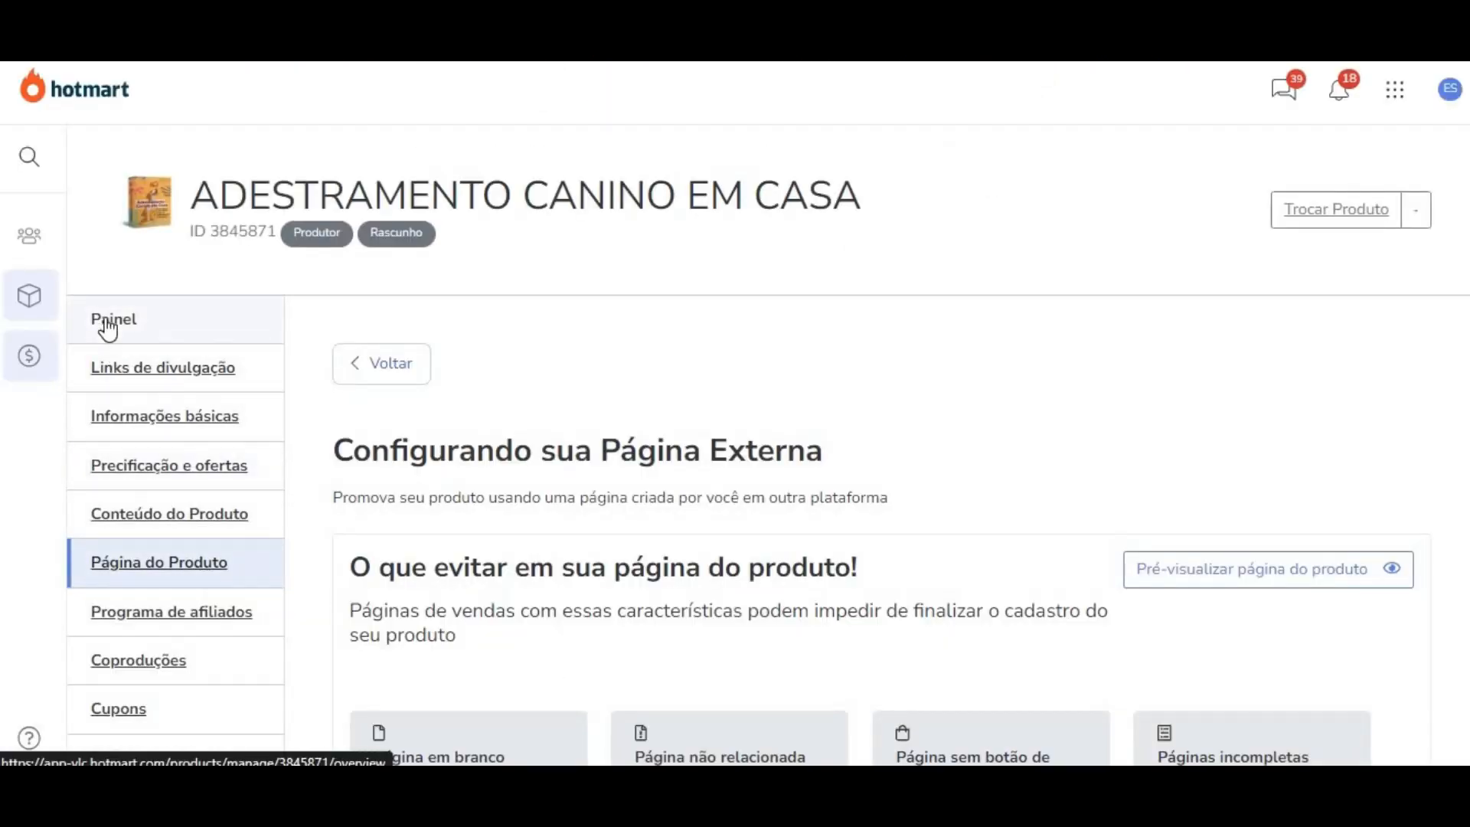
Step: Return to the Hotmart product's Painel, edit the Programa de afiliados checklist item and allow Todos os afiliados to promote the product
{"action": "left_click", "coordinate": [107, 322]}
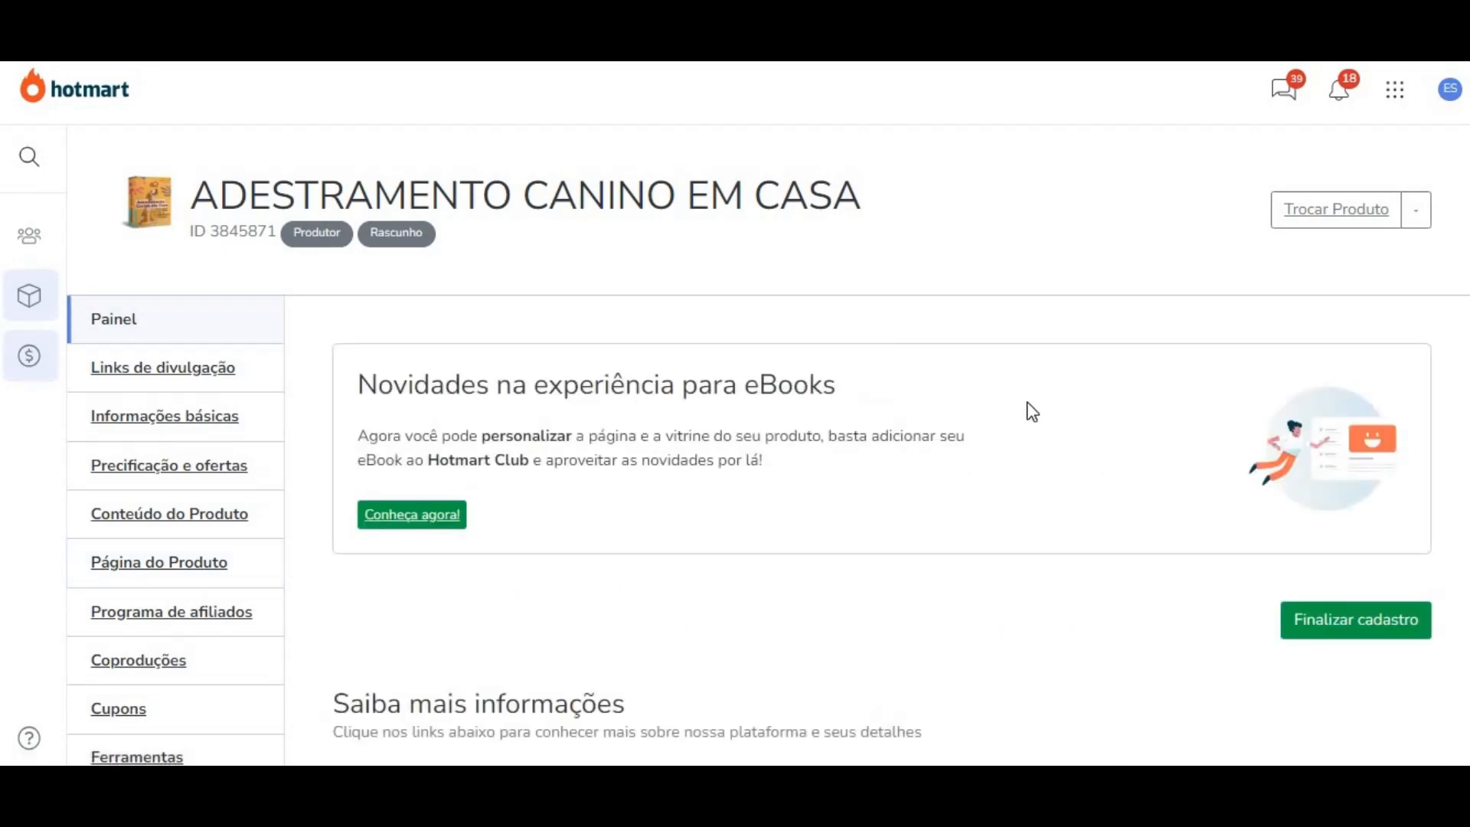
{"action": "scroll", "coordinate": [939, 414], "scroll_direction": "down", "scroll_amount": 5}
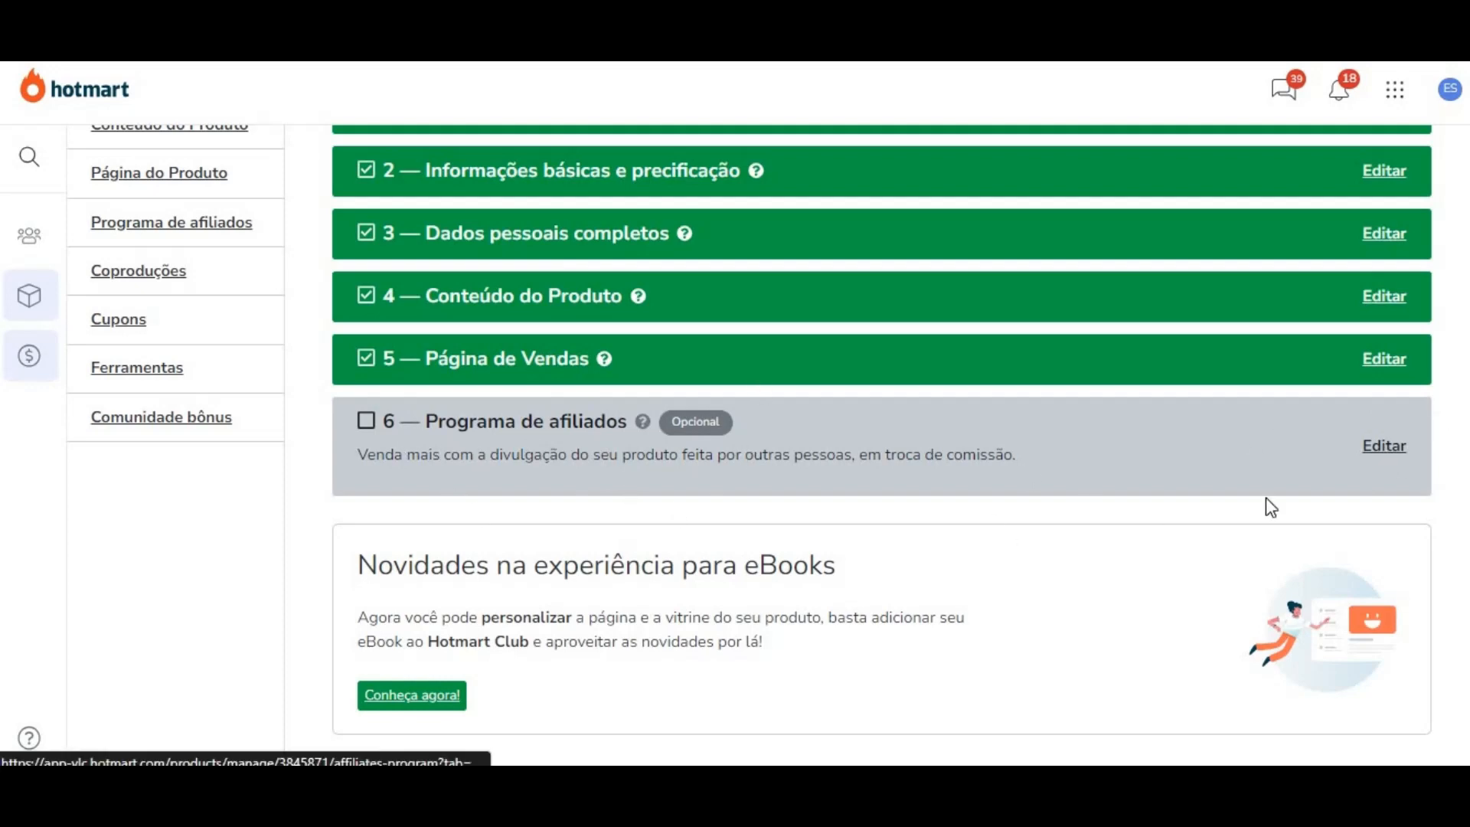
{"action": "left_click", "coordinate": [1282, 426]}
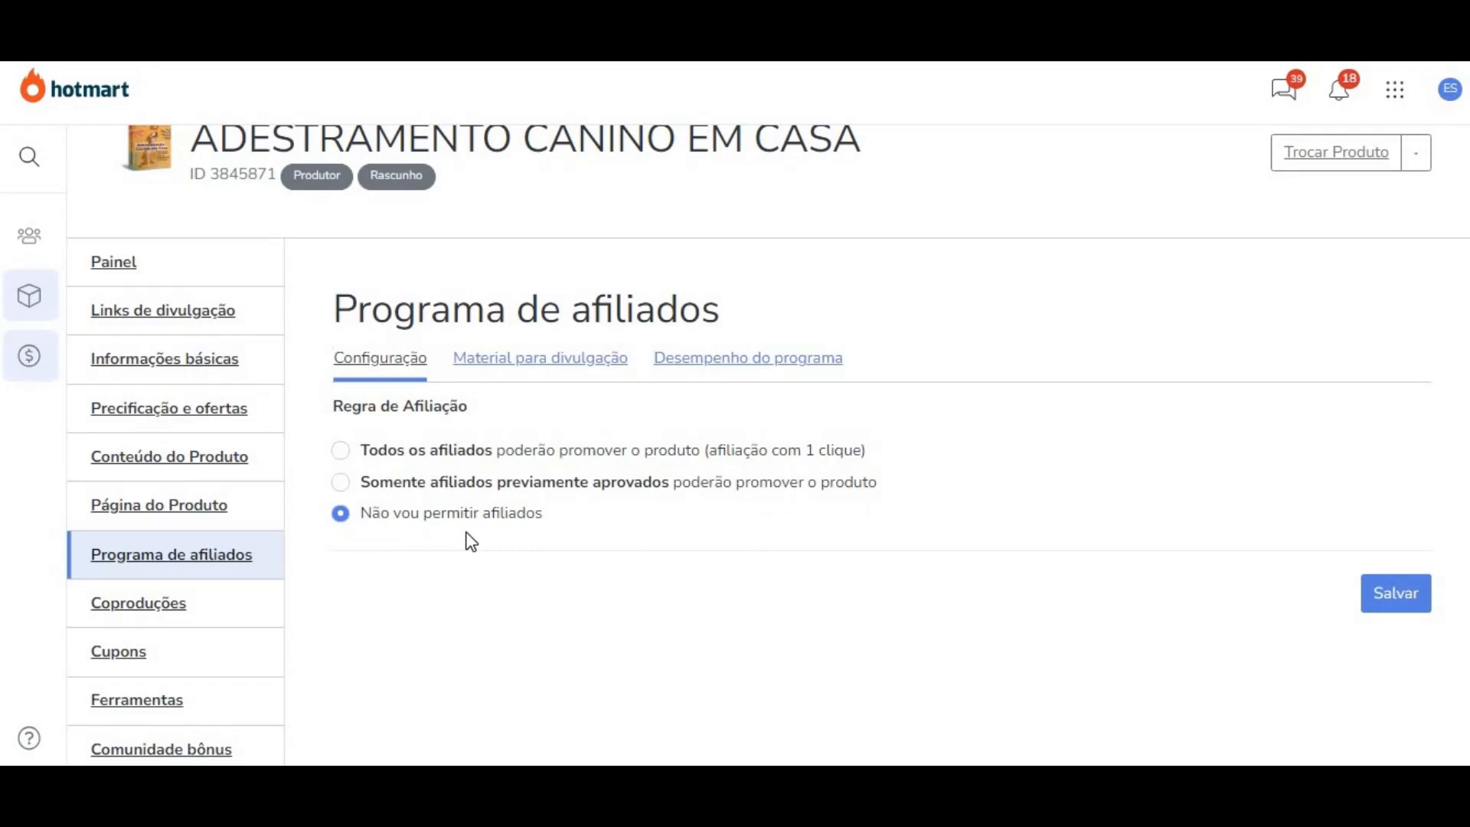
{"action": "left_click", "coordinate": [342, 452]}
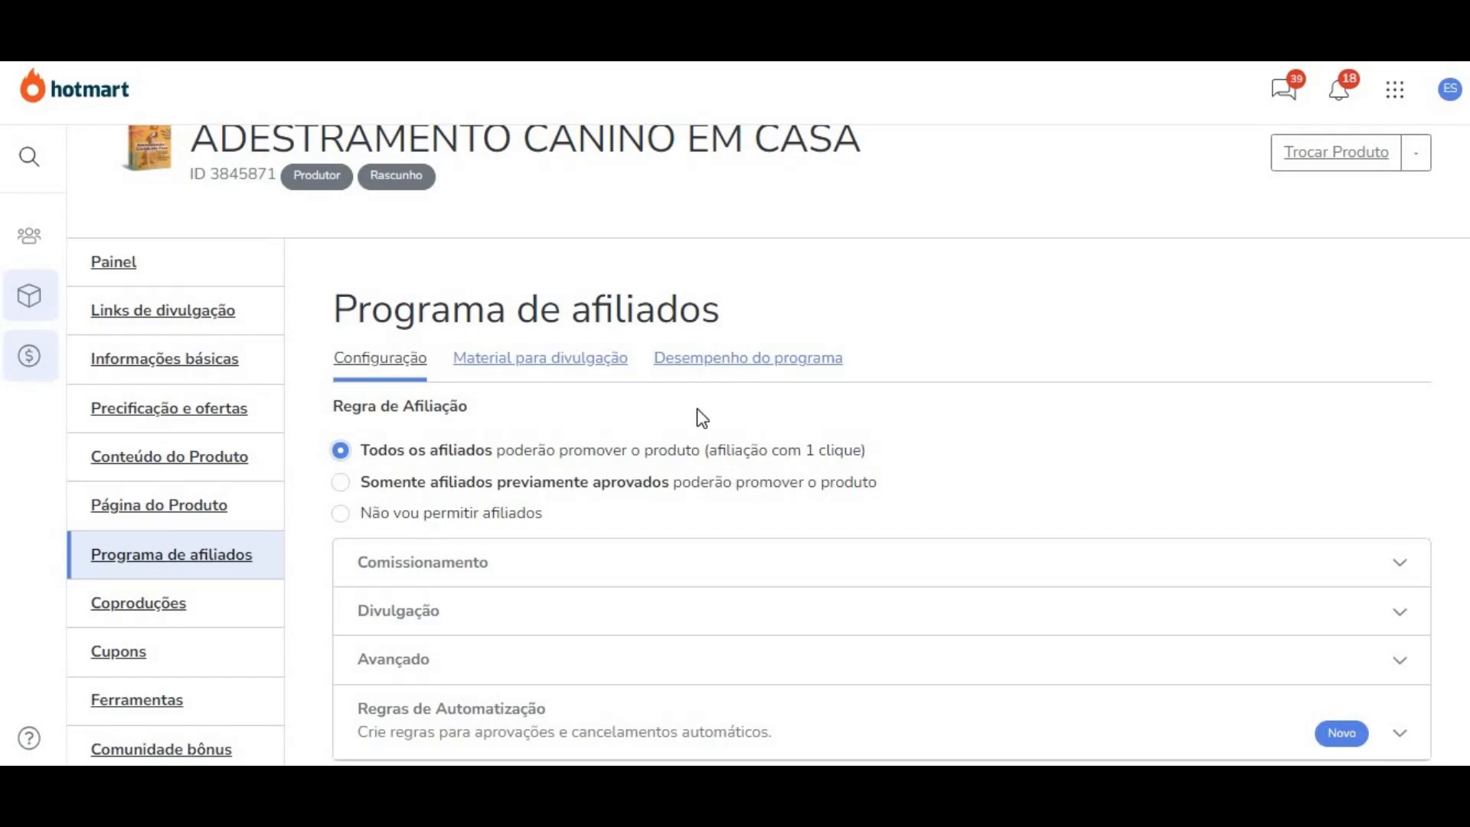
Step: Set the affiliate commission percentage to 50,00% in the Comissionamento settings
{"action": "scroll", "coordinate": [681, 433], "scroll_direction": "down", "scroll_amount": 3}
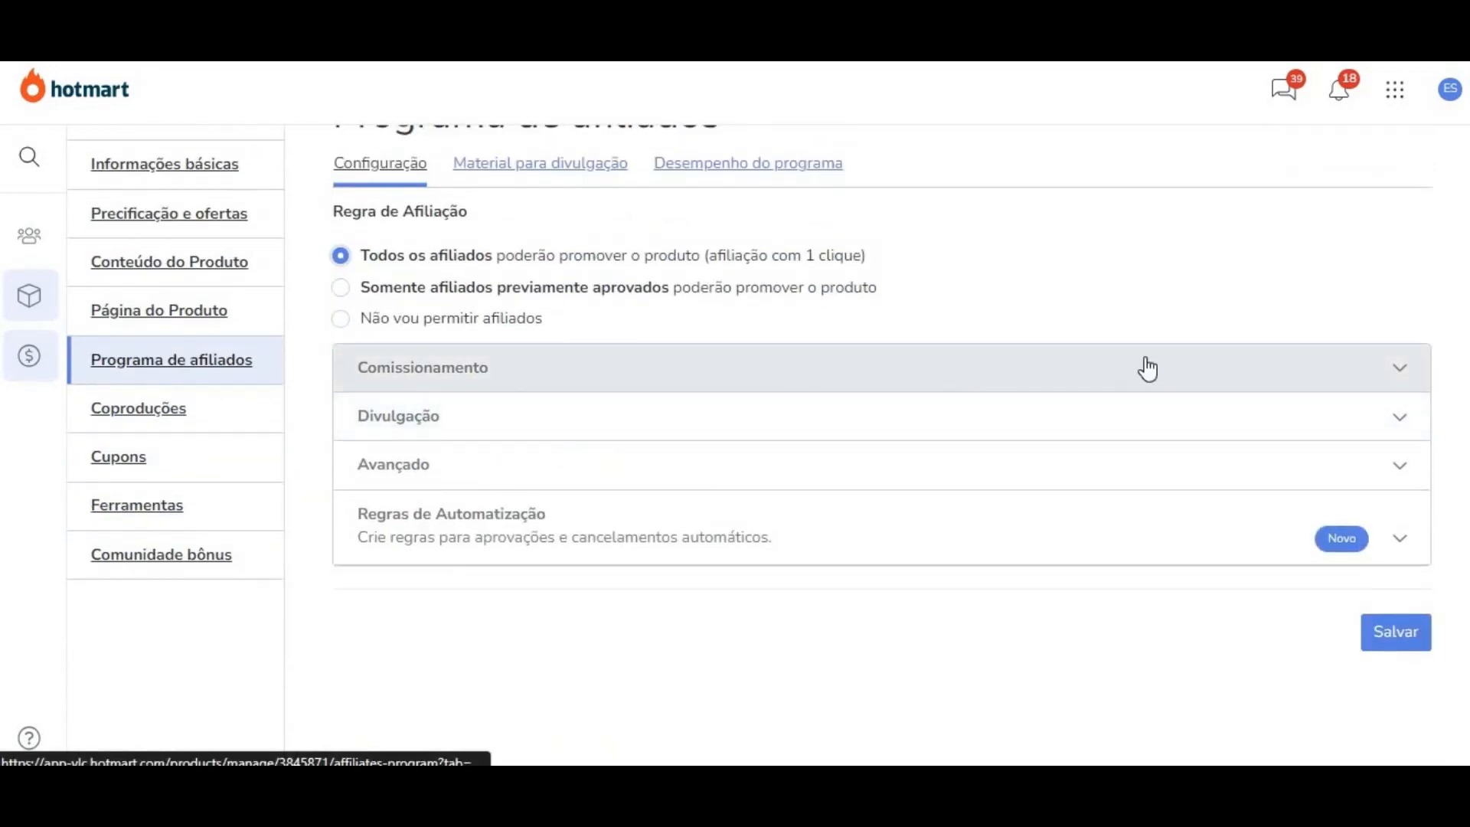
{"action": "left_click", "coordinate": [1402, 377]}
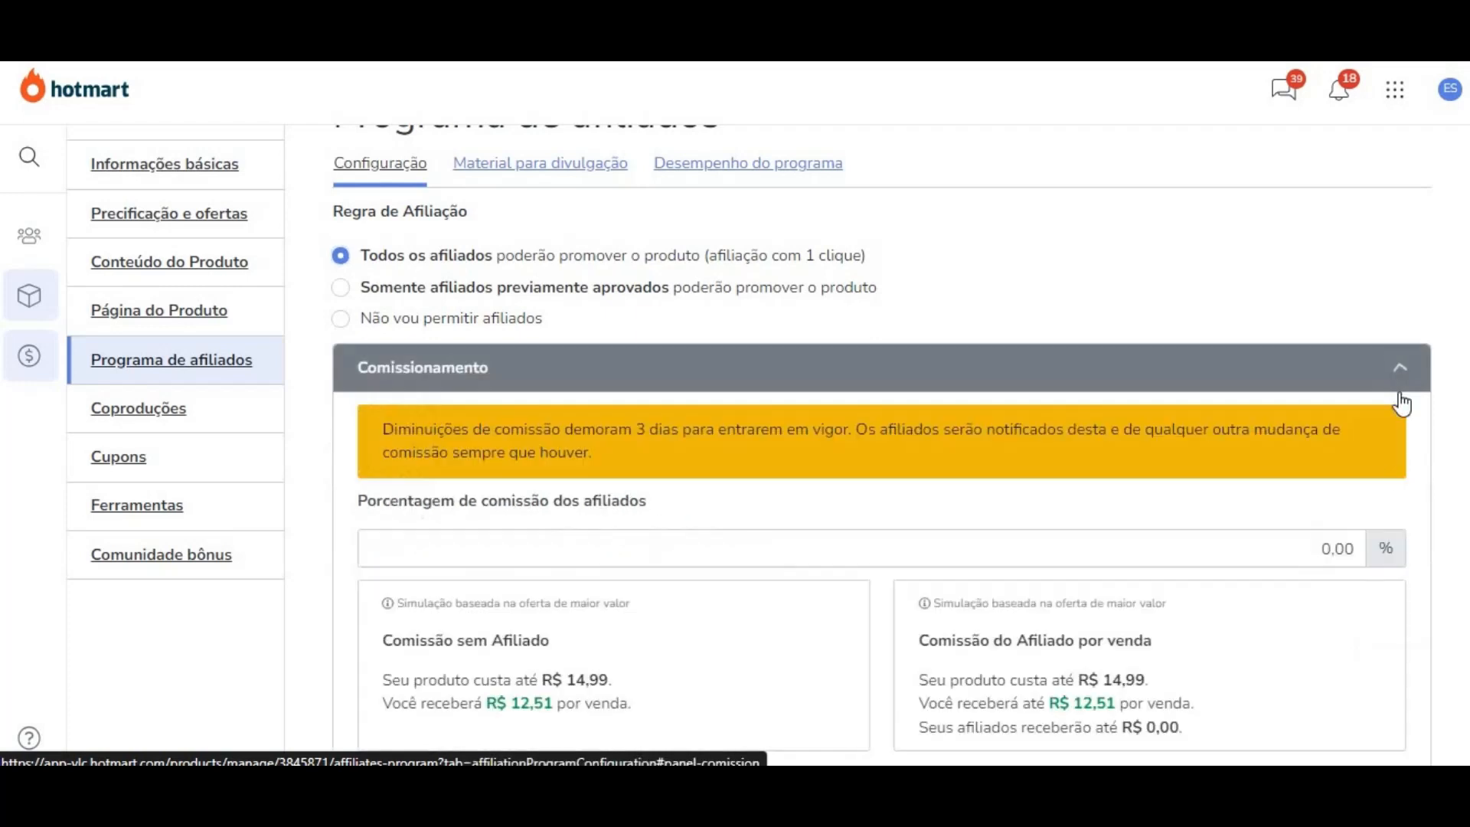
{"action": "left_click", "coordinate": [1317, 557]}
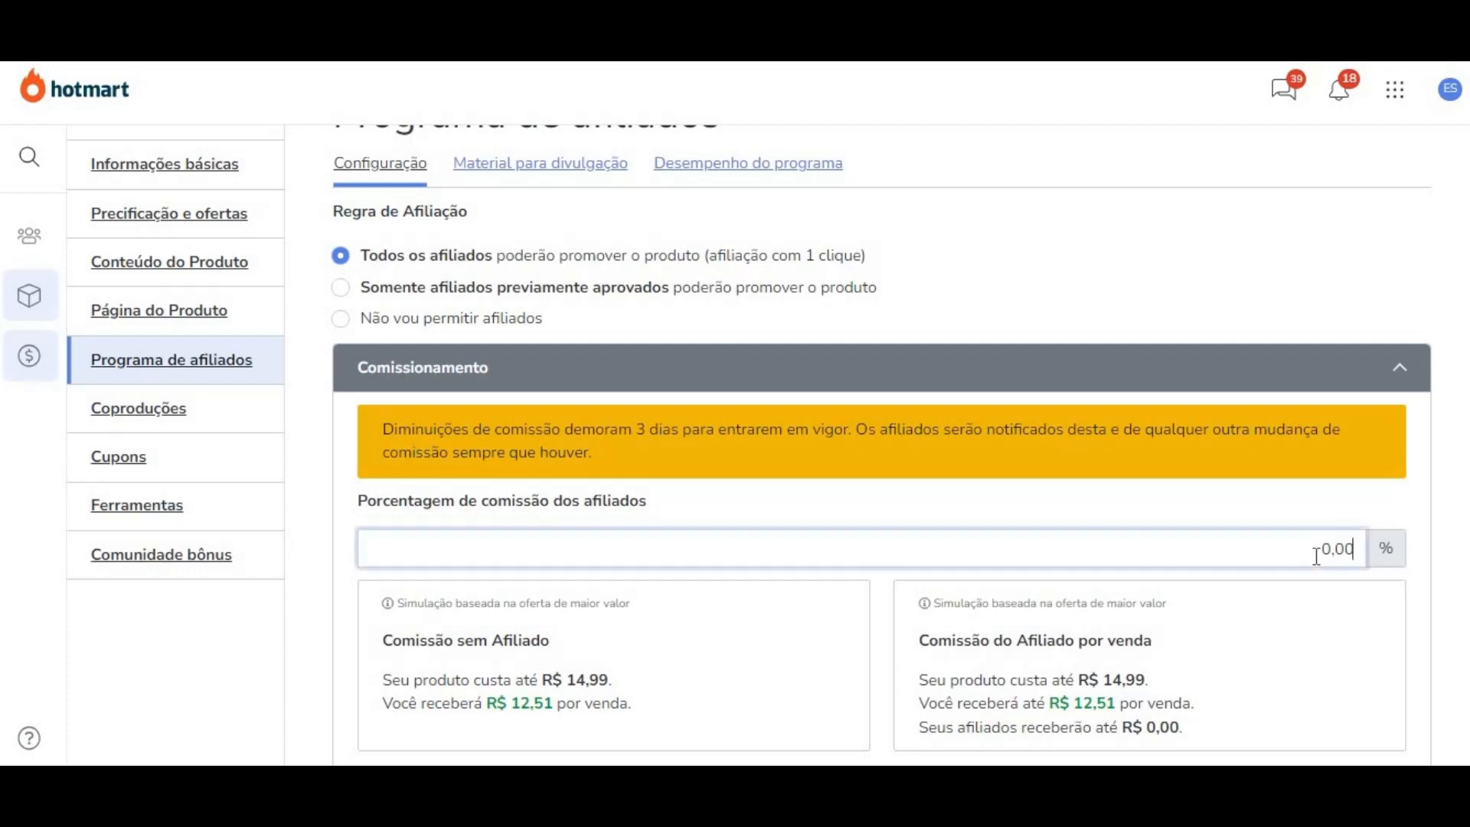
{"action": "type", "text": "50,00"}
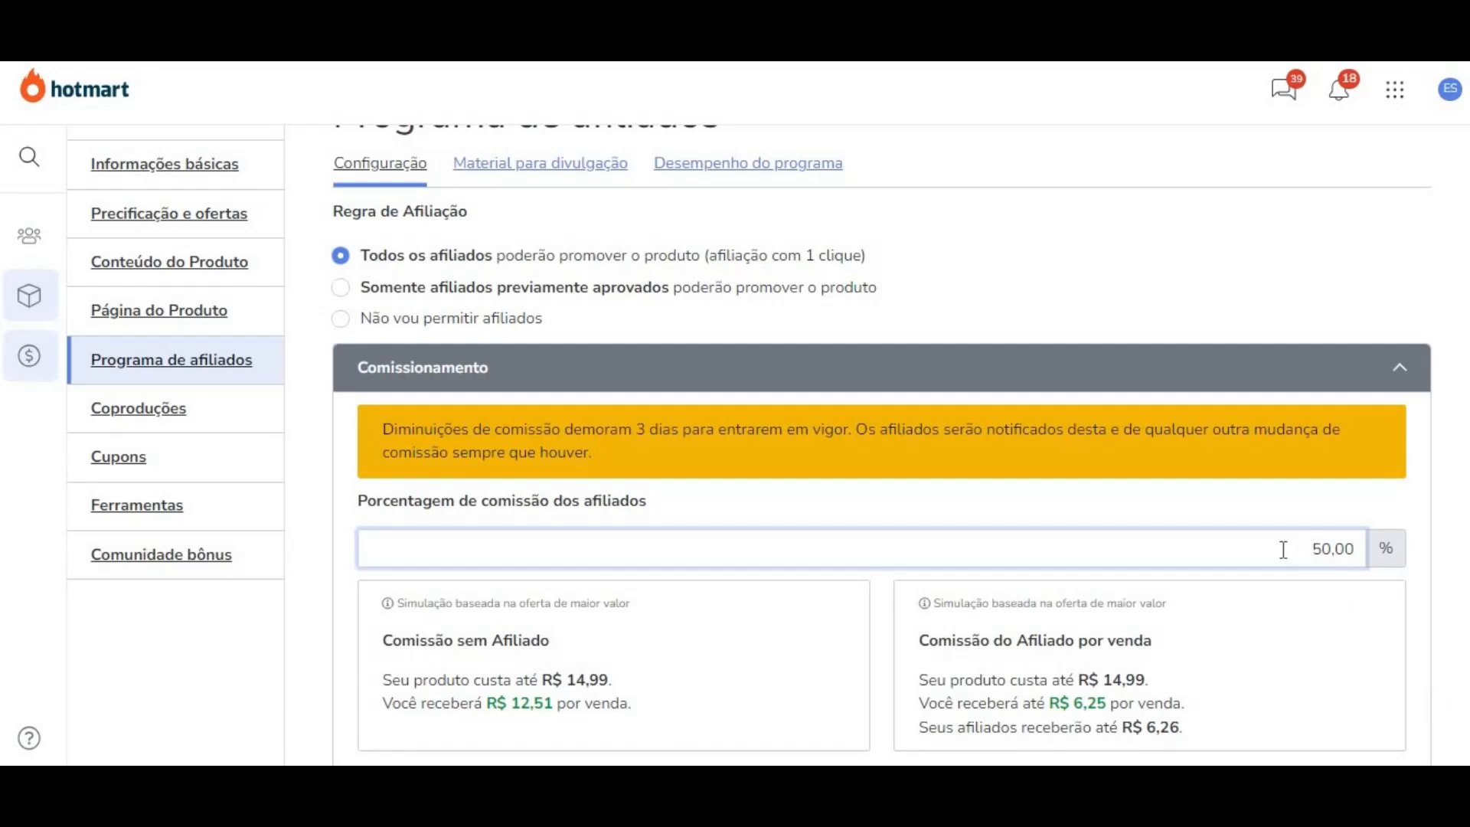
Step: Examine the commission simulation, the Regra de comissionamento options and the Afiliação Global settings
{"action": "scroll", "coordinate": [1291, 548], "scroll_direction": "down", "scroll_amount": 3}
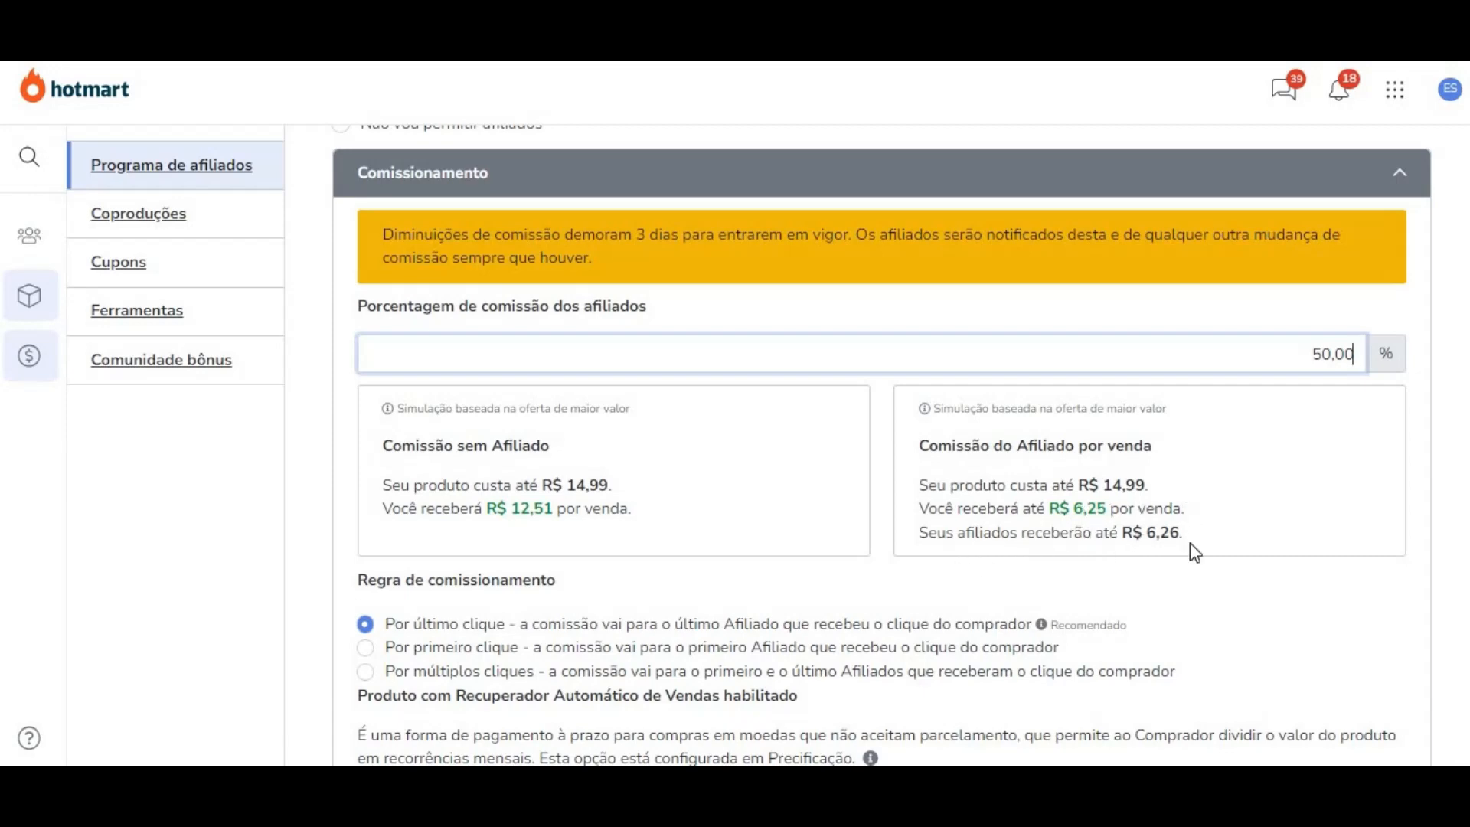
{"action": "scroll", "coordinate": [827, 558], "scroll_direction": "down", "scroll_amount": 3}
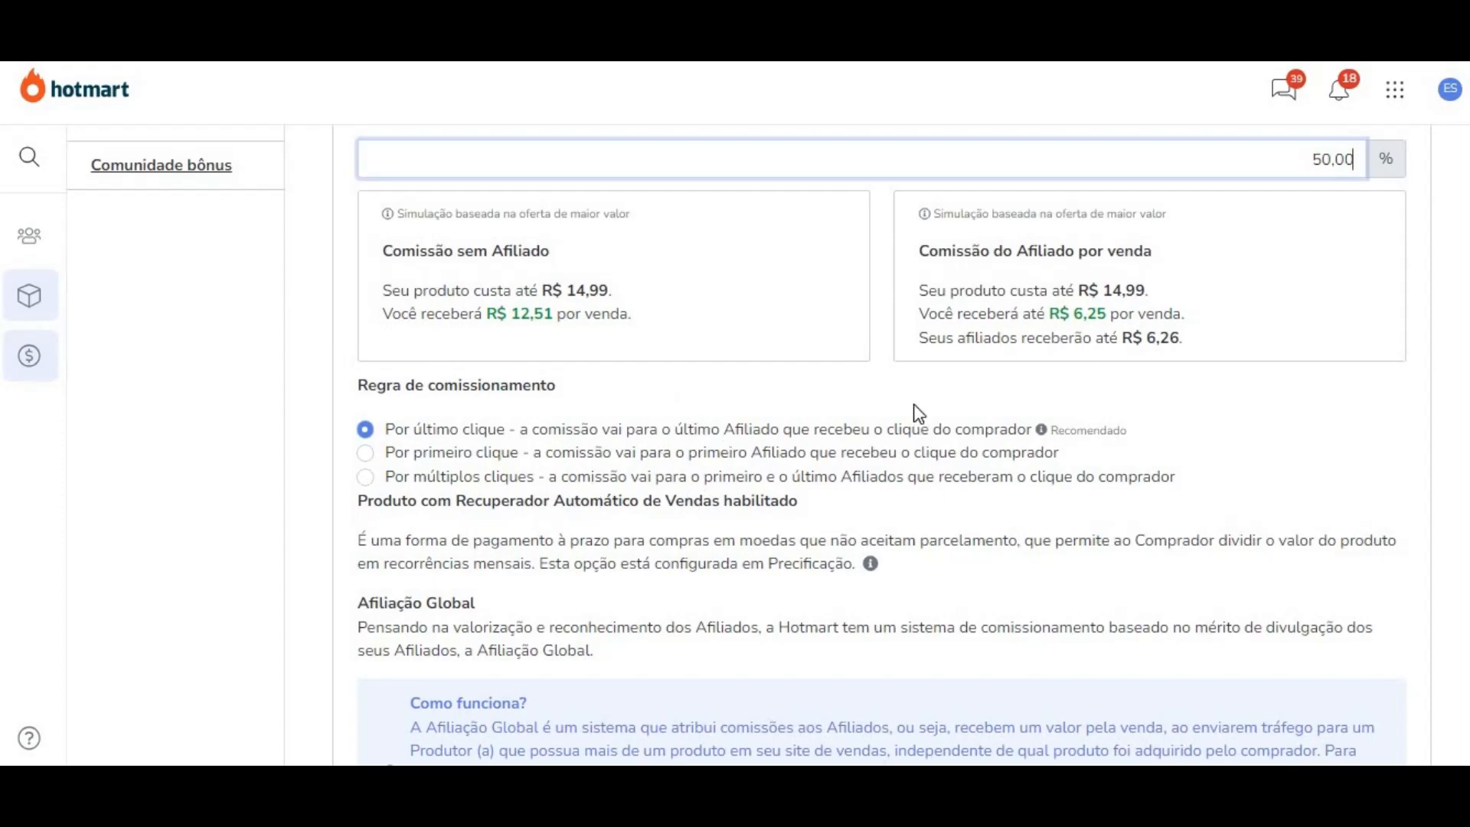
{"action": "scroll", "coordinate": [780, 425], "scroll_direction": "down", "scroll_amount": 3}
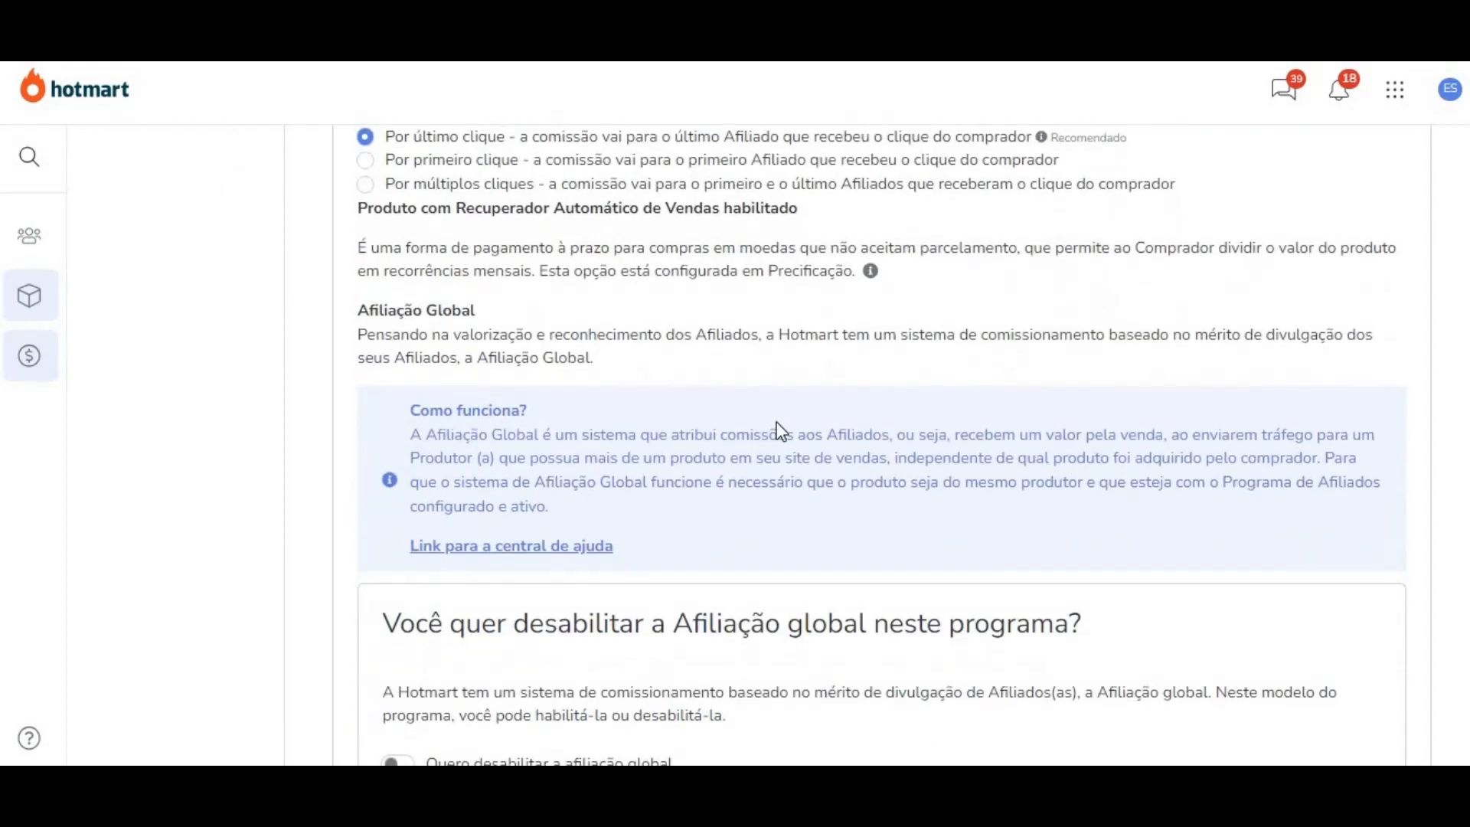
{"action": "scroll", "coordinate": [780, 431], "scroll_direction": "up", "scroll_amount": 6}
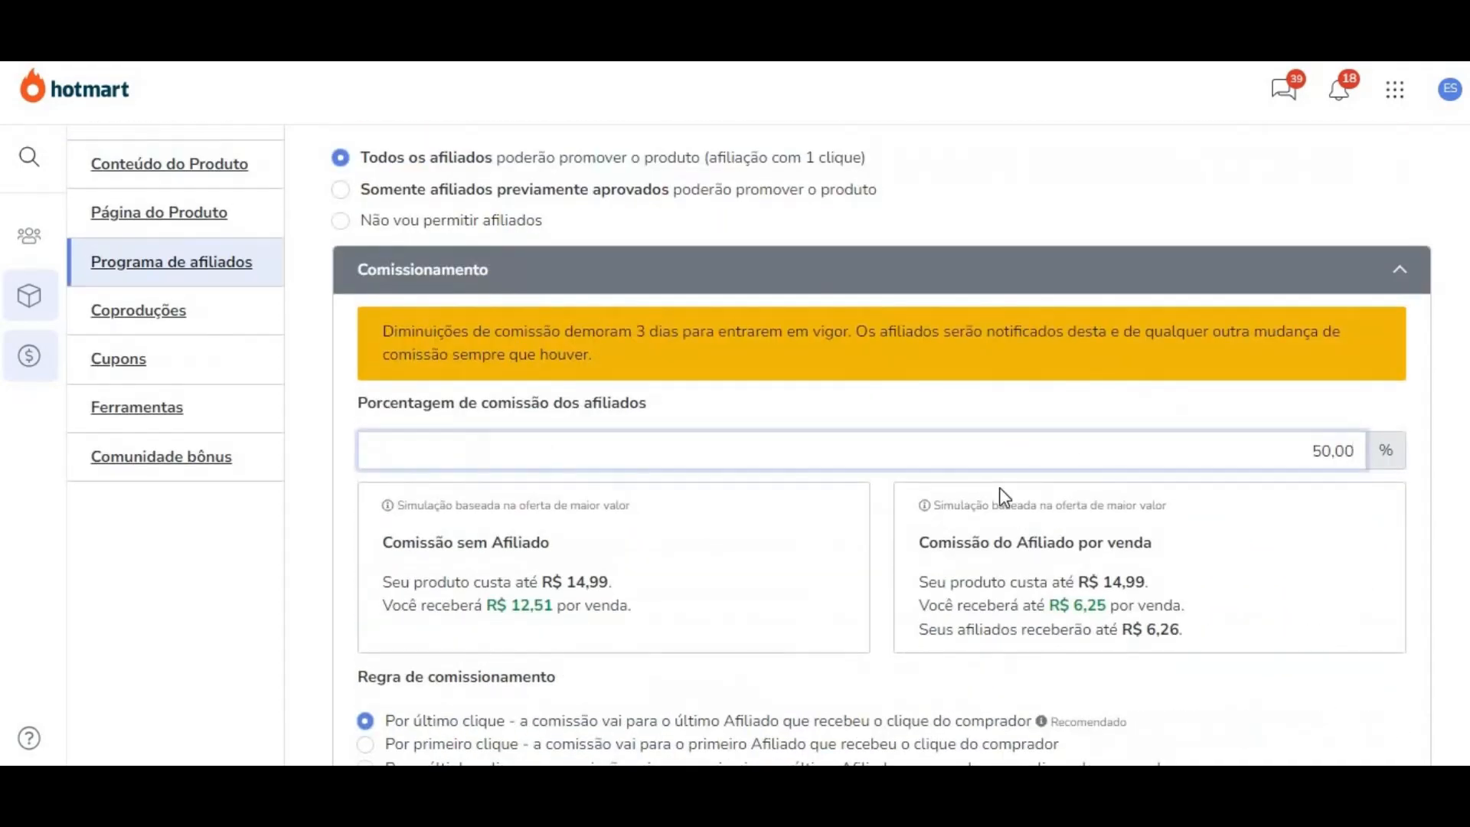
{"action": "scroll", "coordinate": [999, 487], "scroll_direction": "down", "scroll_amount": 3}
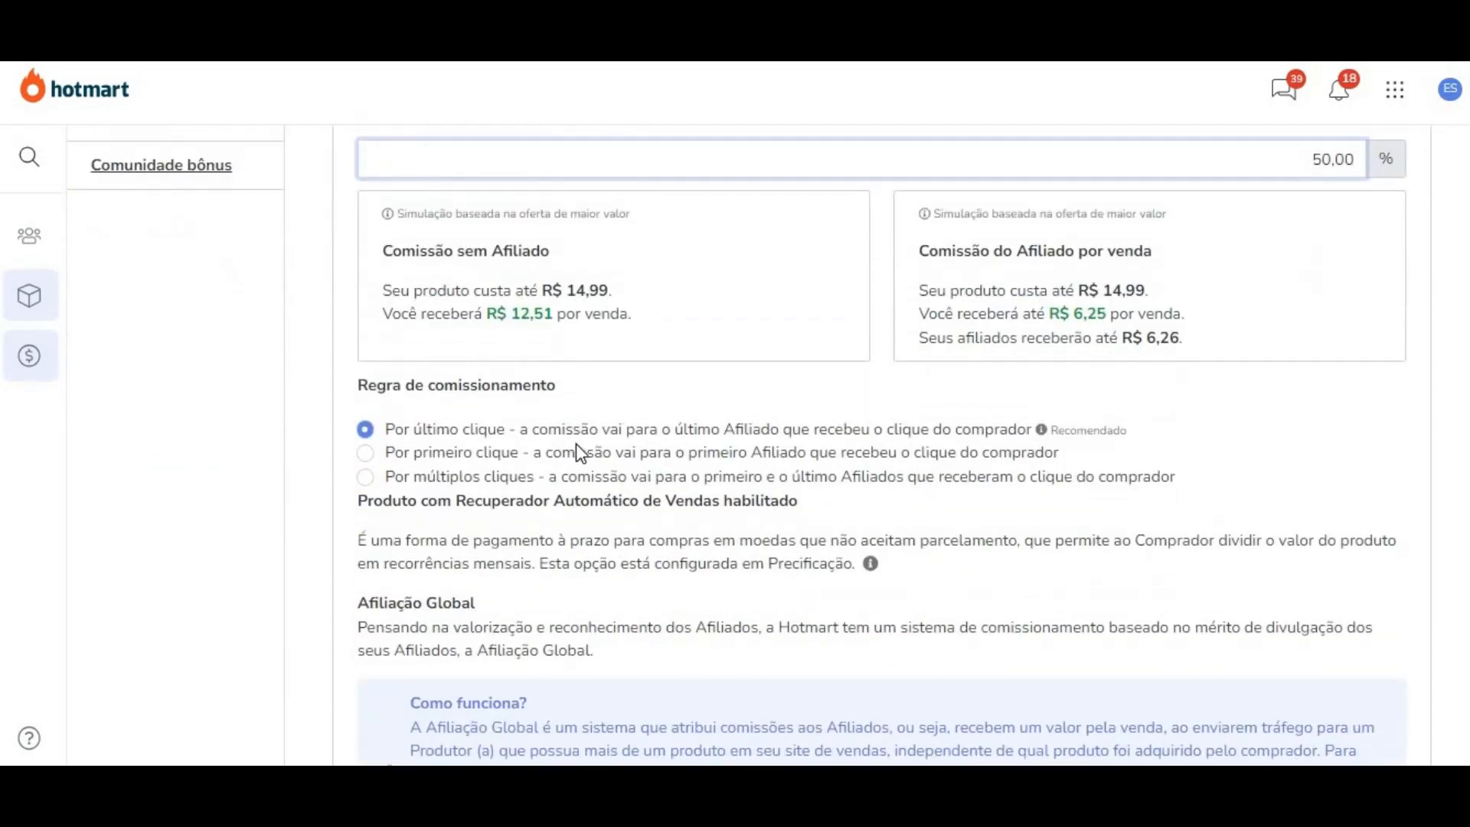
{"action": "scroll", "coordinate": [576, 443], "scroll_direction": "down", "scroll_amount": 7}
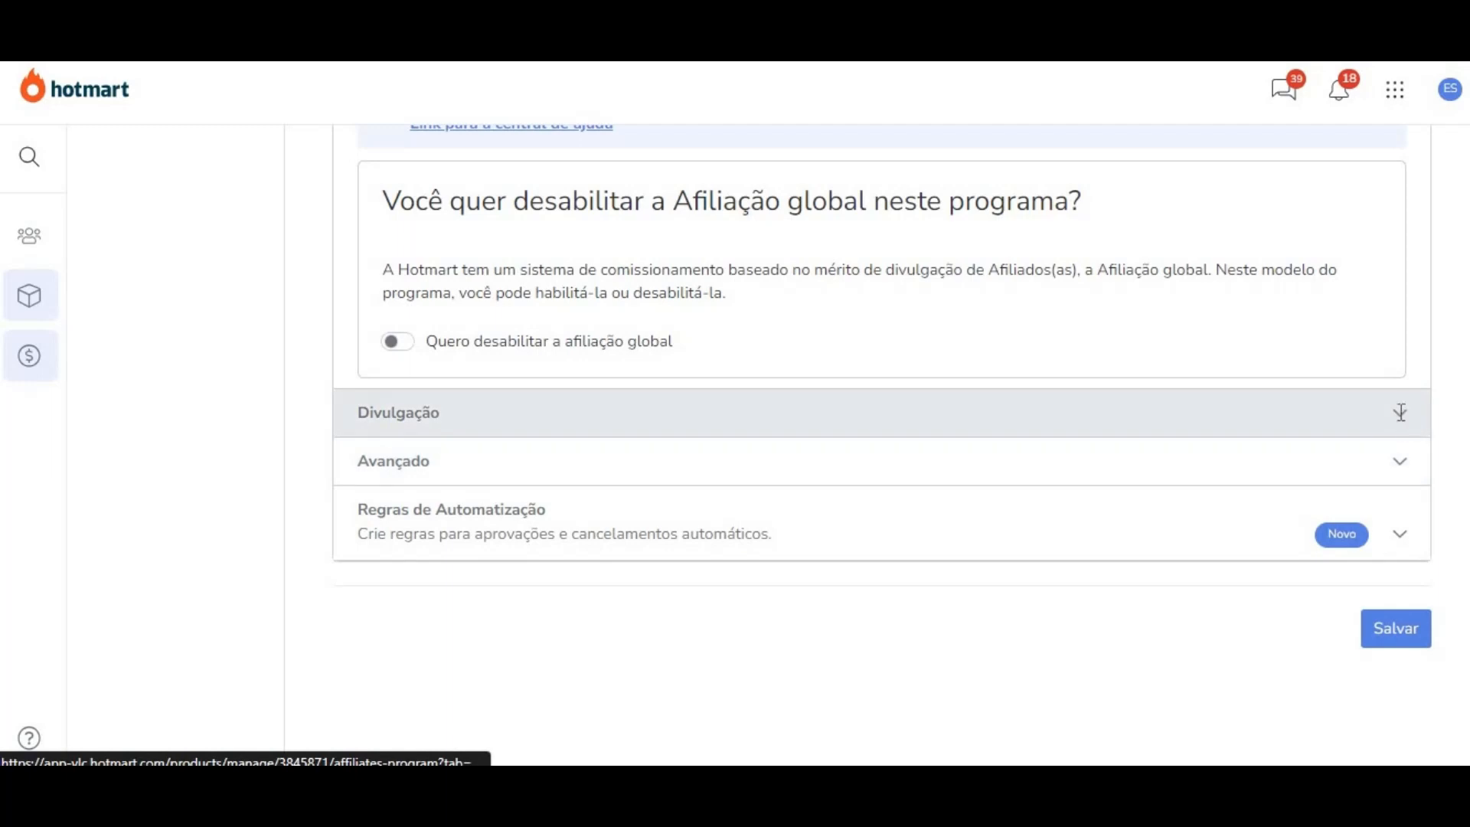
Step: Open the Divulgação settings of the affiliate program and start editing the Email de suporte a Afiliados
{"action": "left_click", "coordinate": [1400, 413]}
{"action": "scroll", "coordinate": [655, 339], "scroll_direction": "up", "scroll_amount": 4}
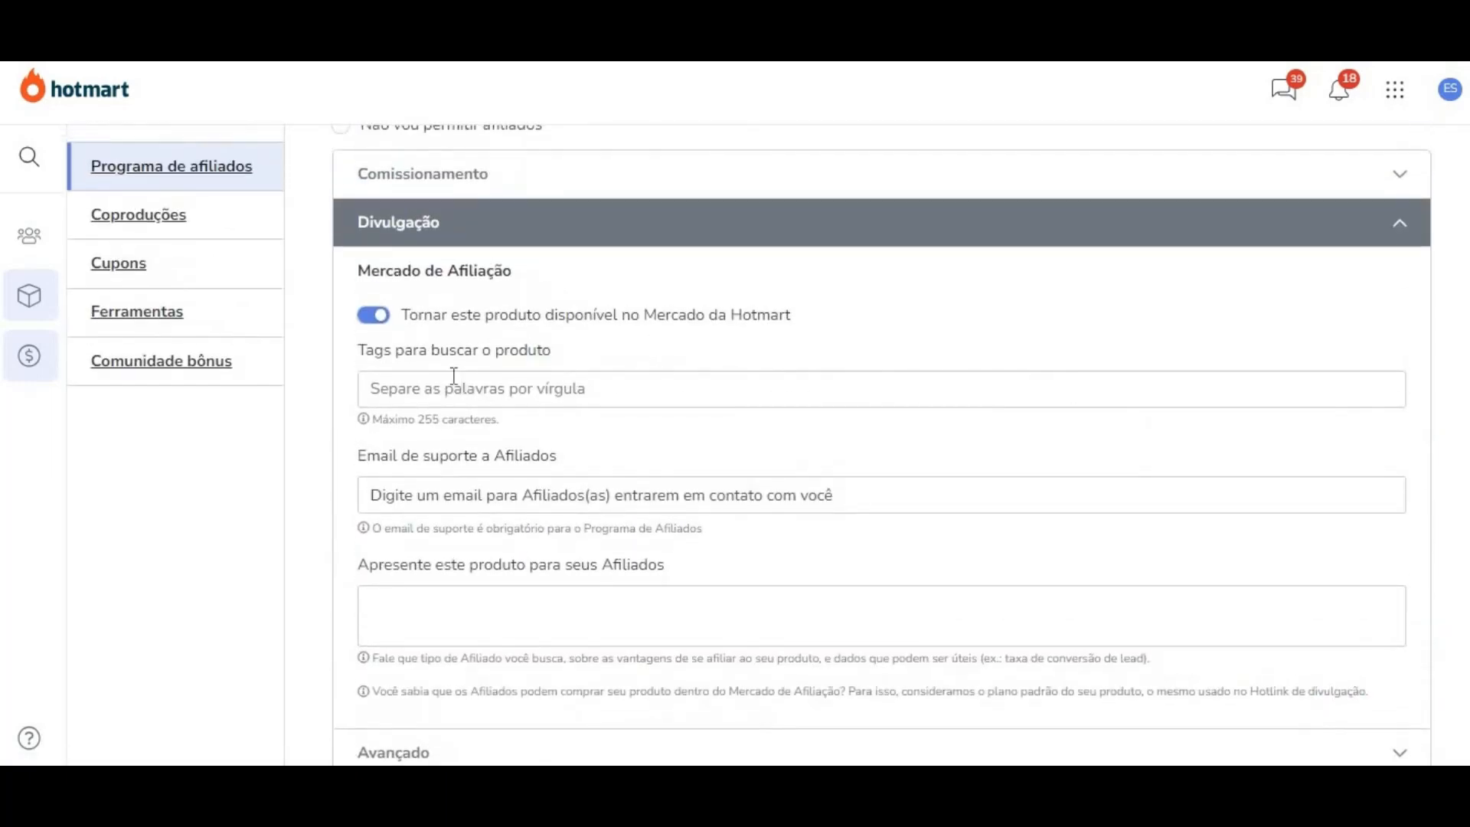
{"action": "left_click", "coordinate": [407, 390]}
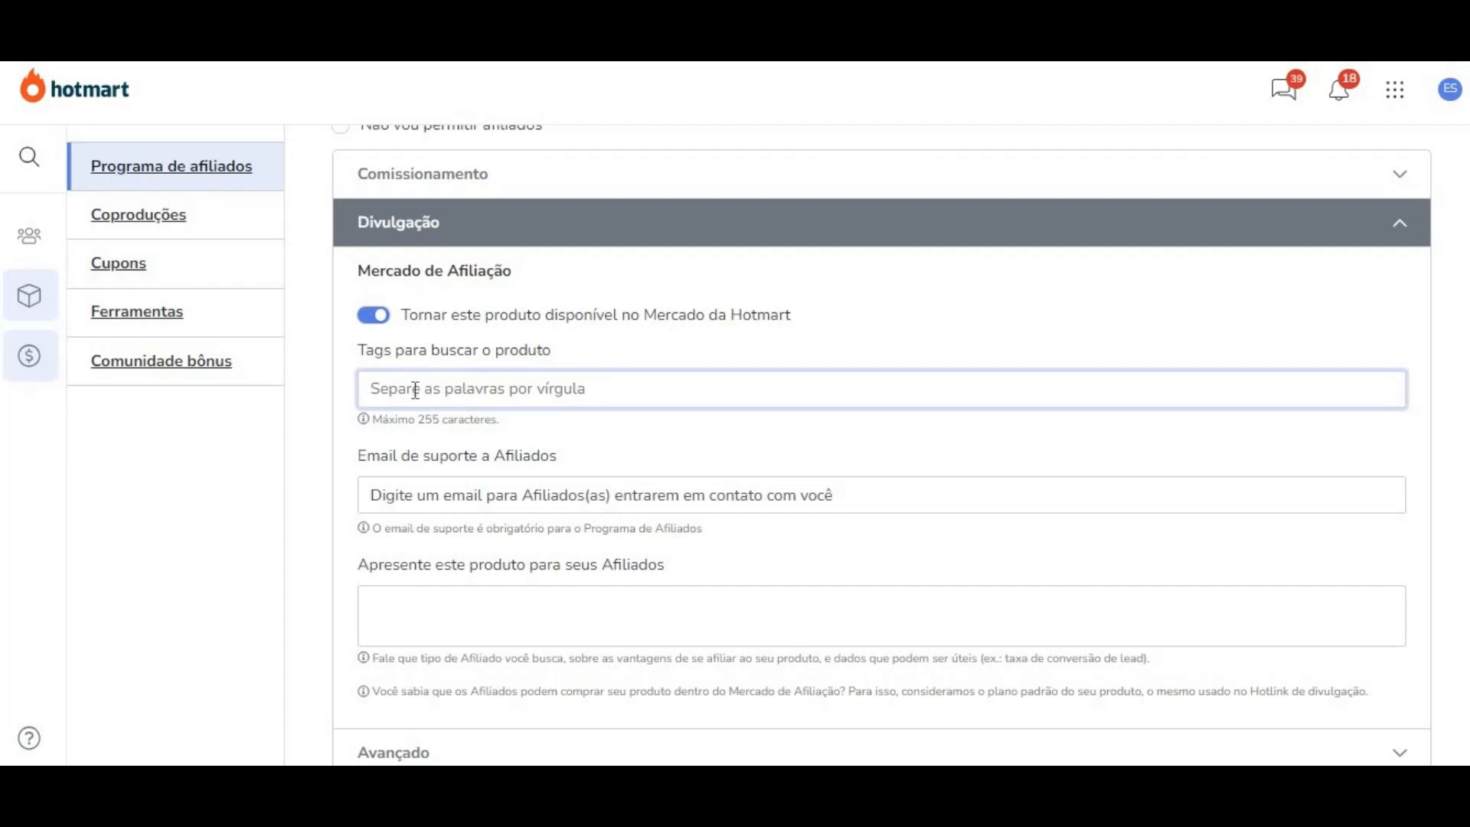
{"action": "left_click", "coordinate": [399, 496]}
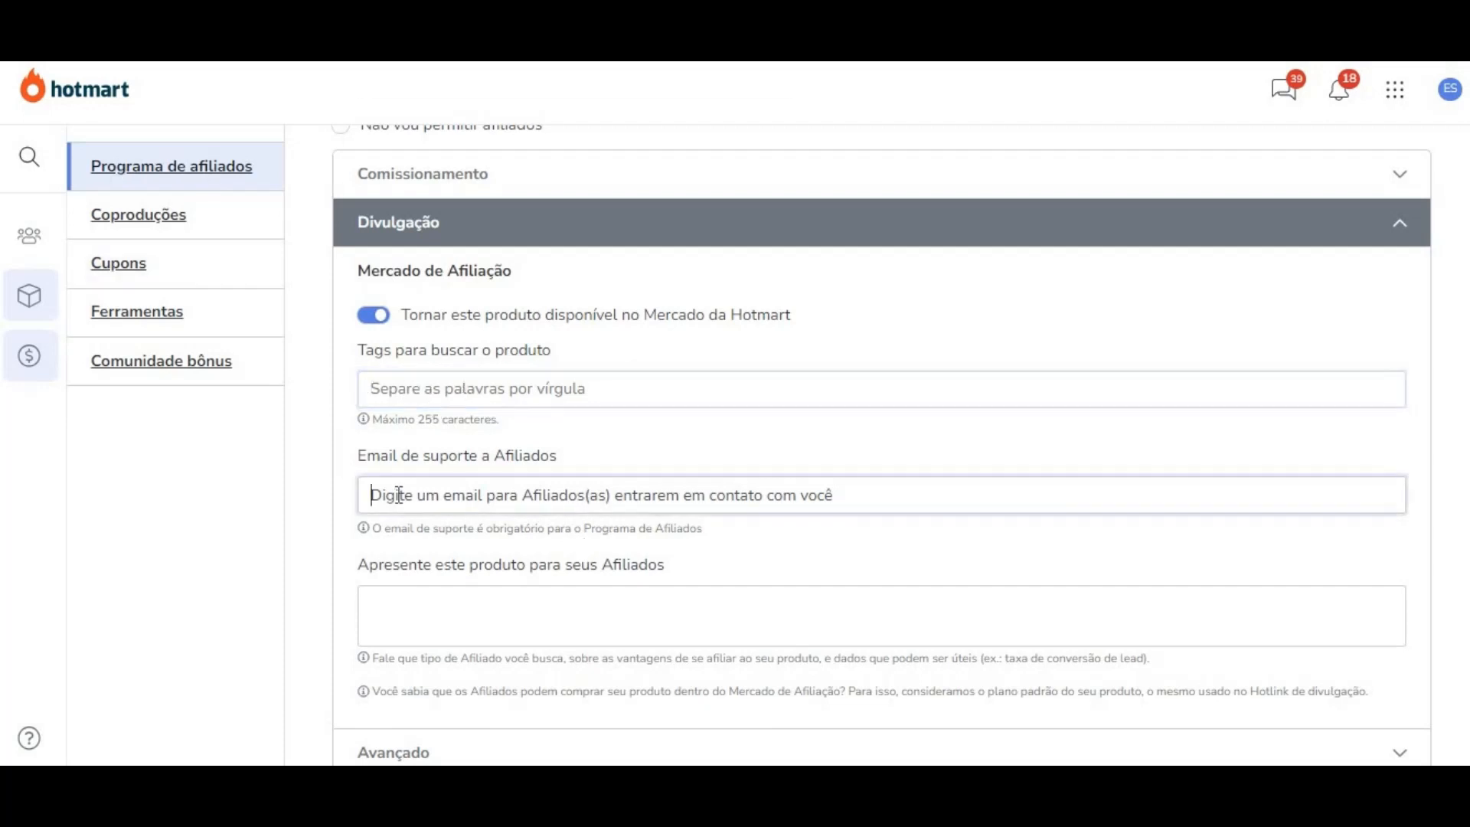
{"action": "type", "text": "C"}
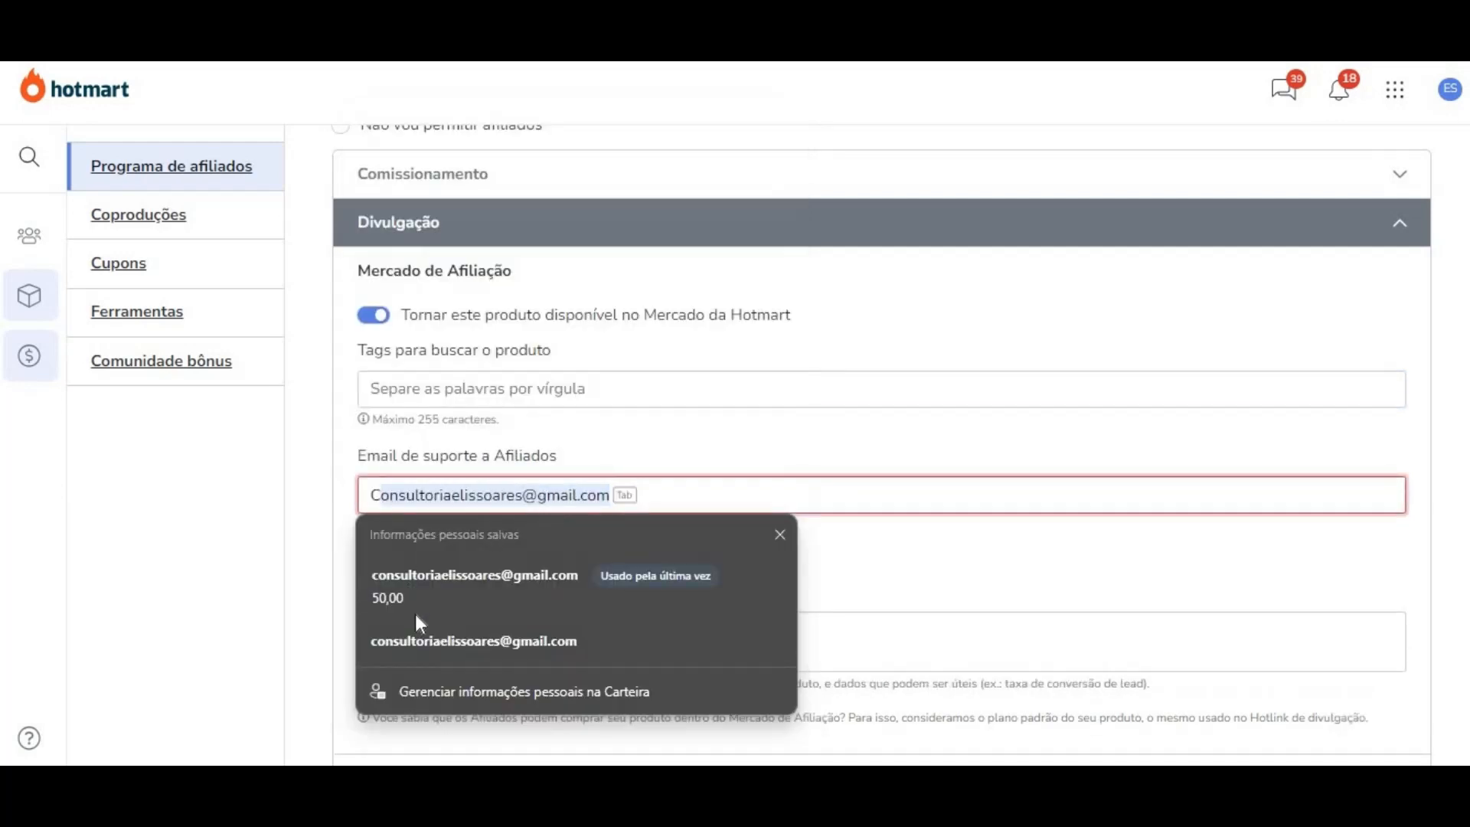
{"action": "left_click", "coordinate": [420, 575]}
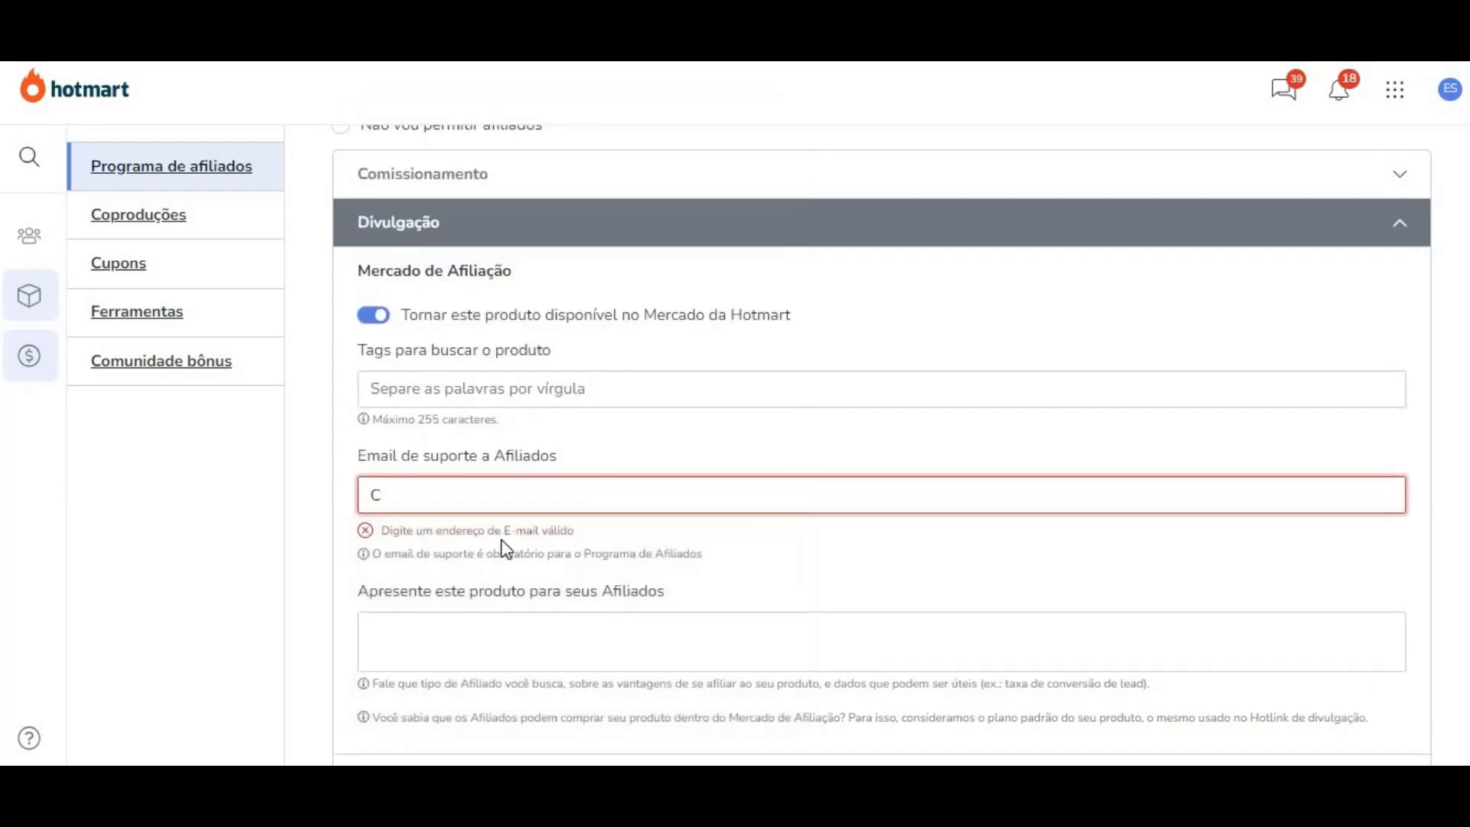
{"action": "left_click", "coordinate": [404, 499]}
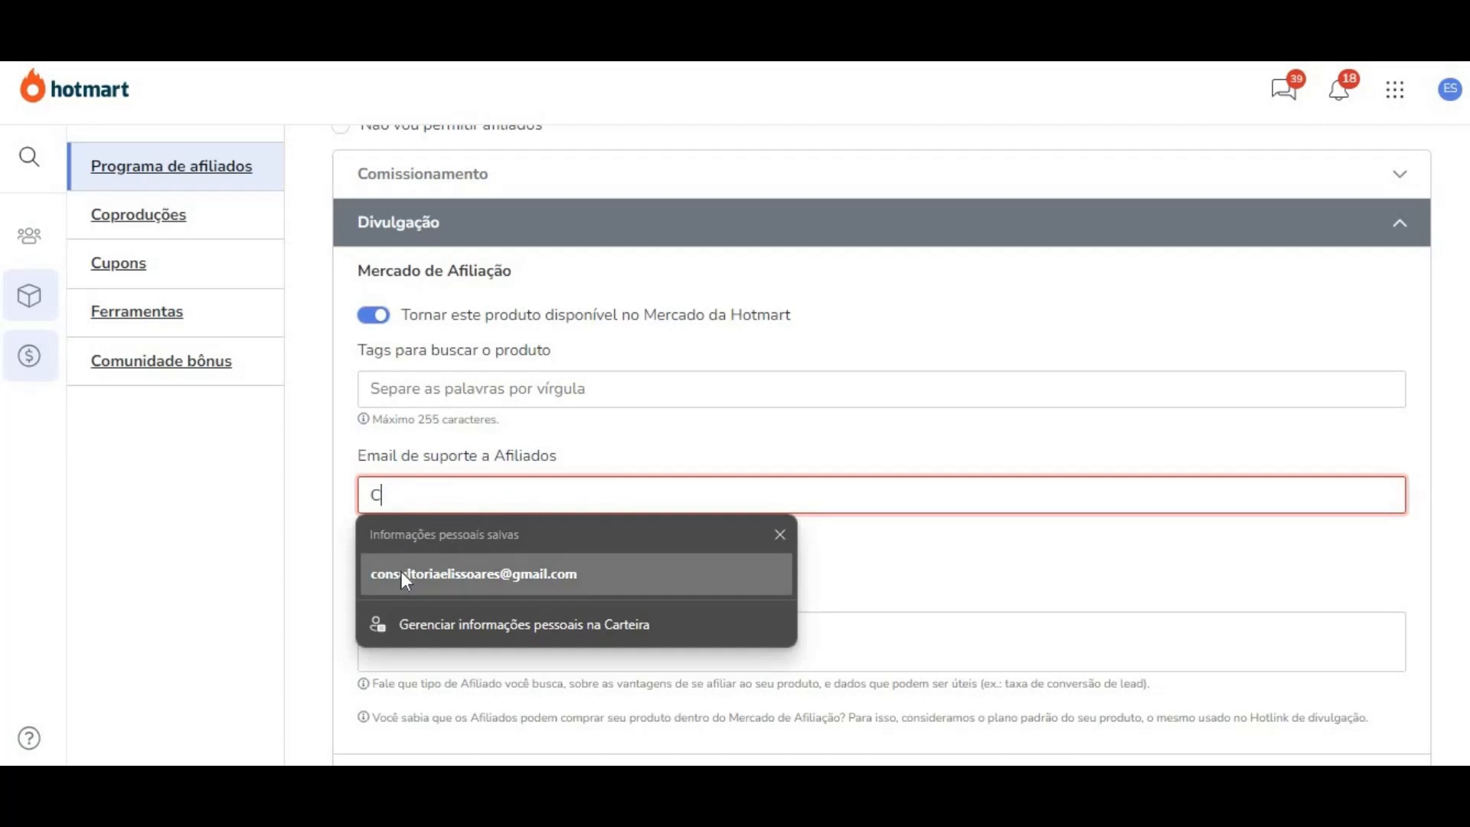
{"action": "left_click", "coordinate": [403, 574]}
{"action": "type", "text": "ON"}
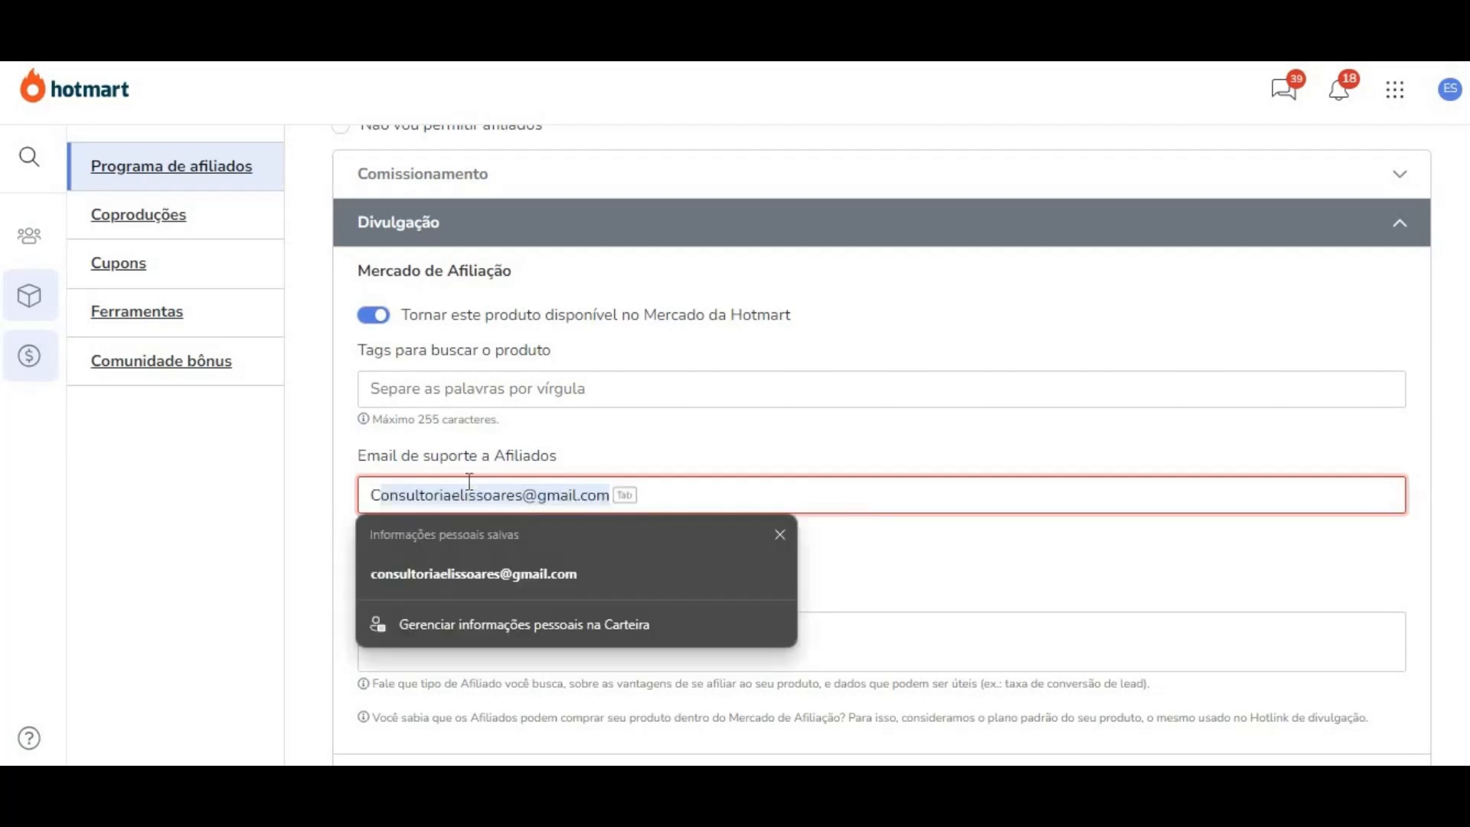
{"action": "type", "text": "SULTORI"}
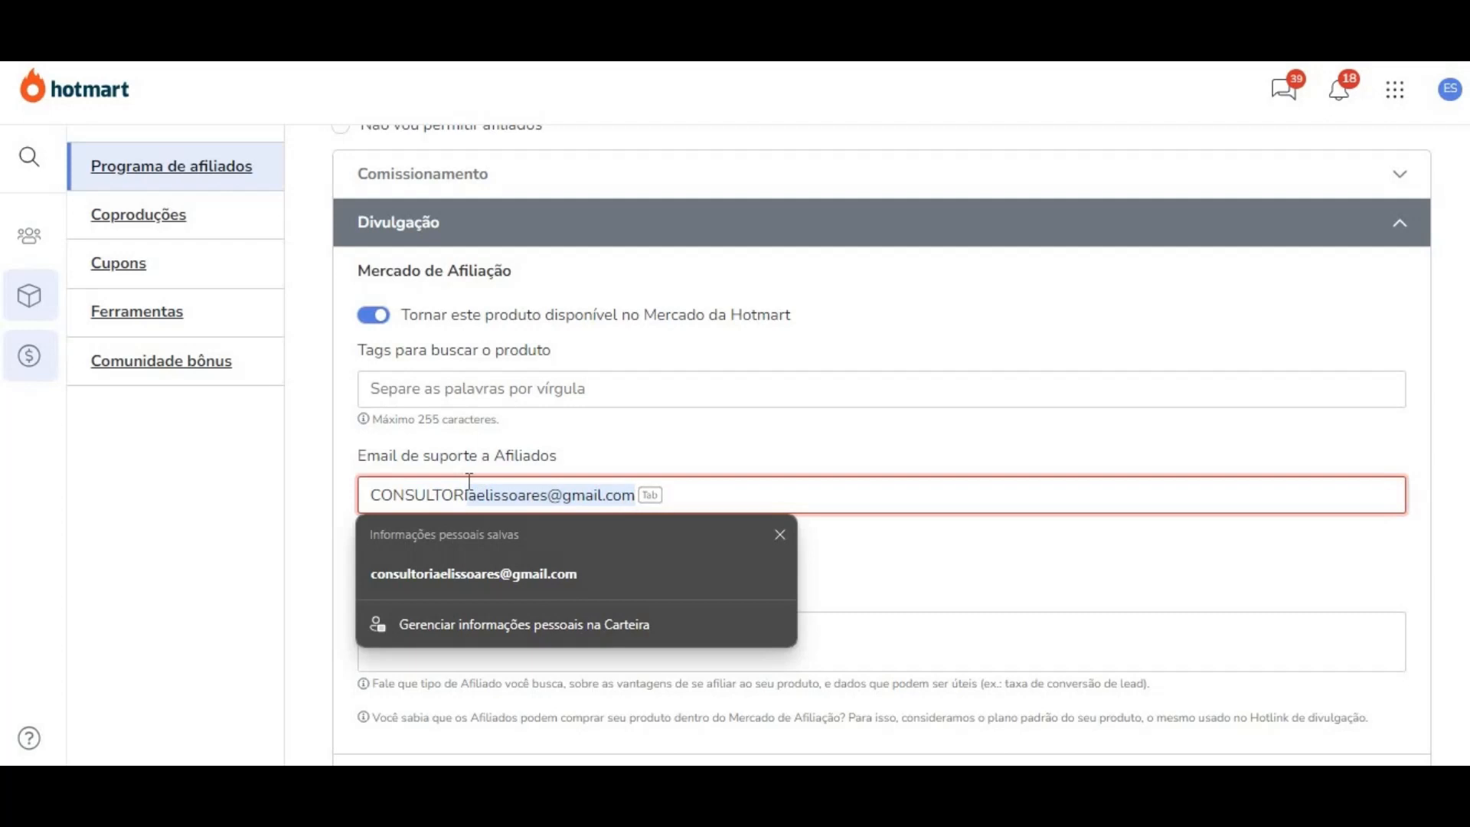
{"action": "key", "text": "BackSpace"}
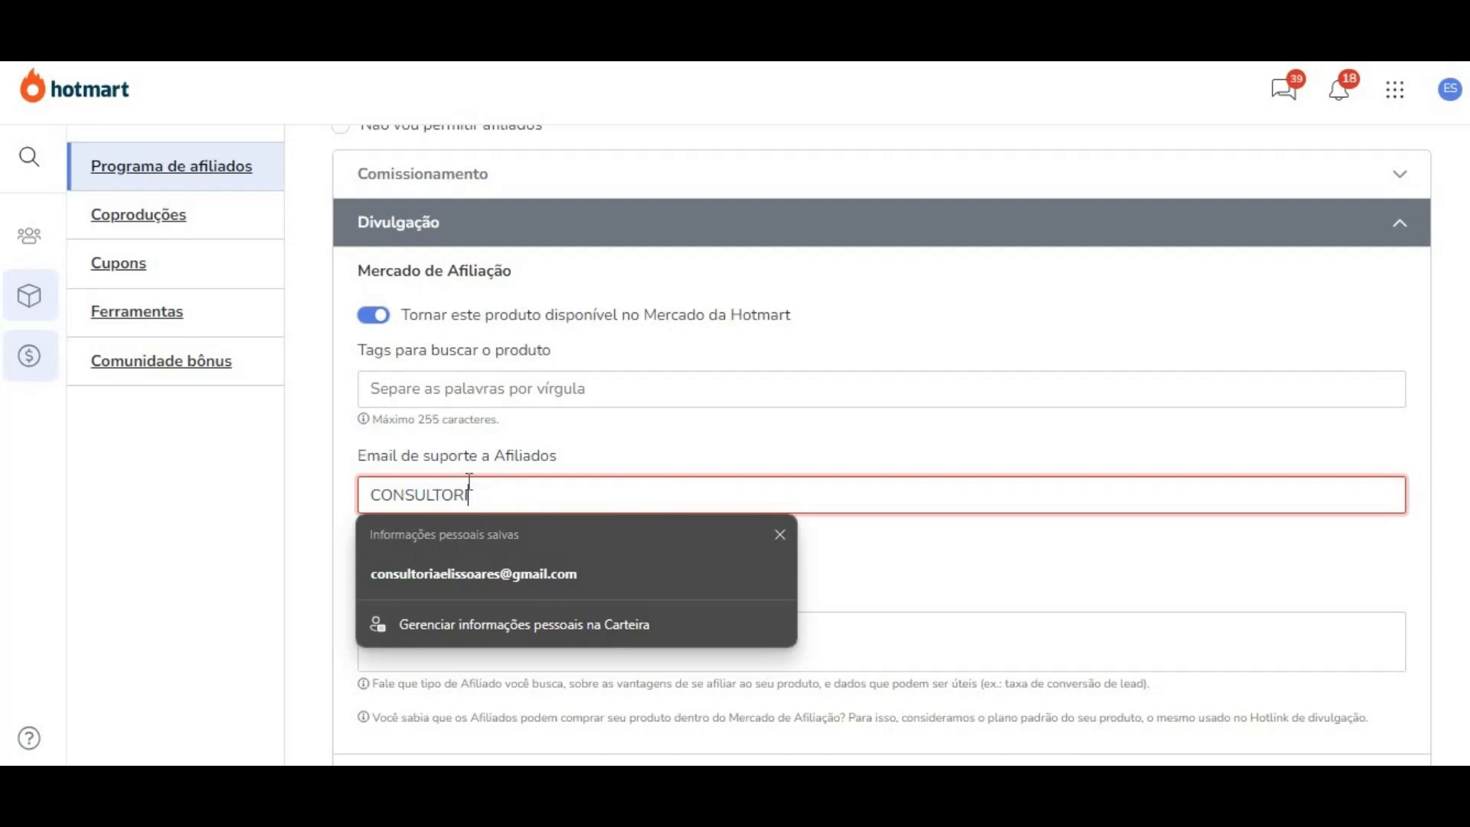
{"action": "type", "text": "OA"}
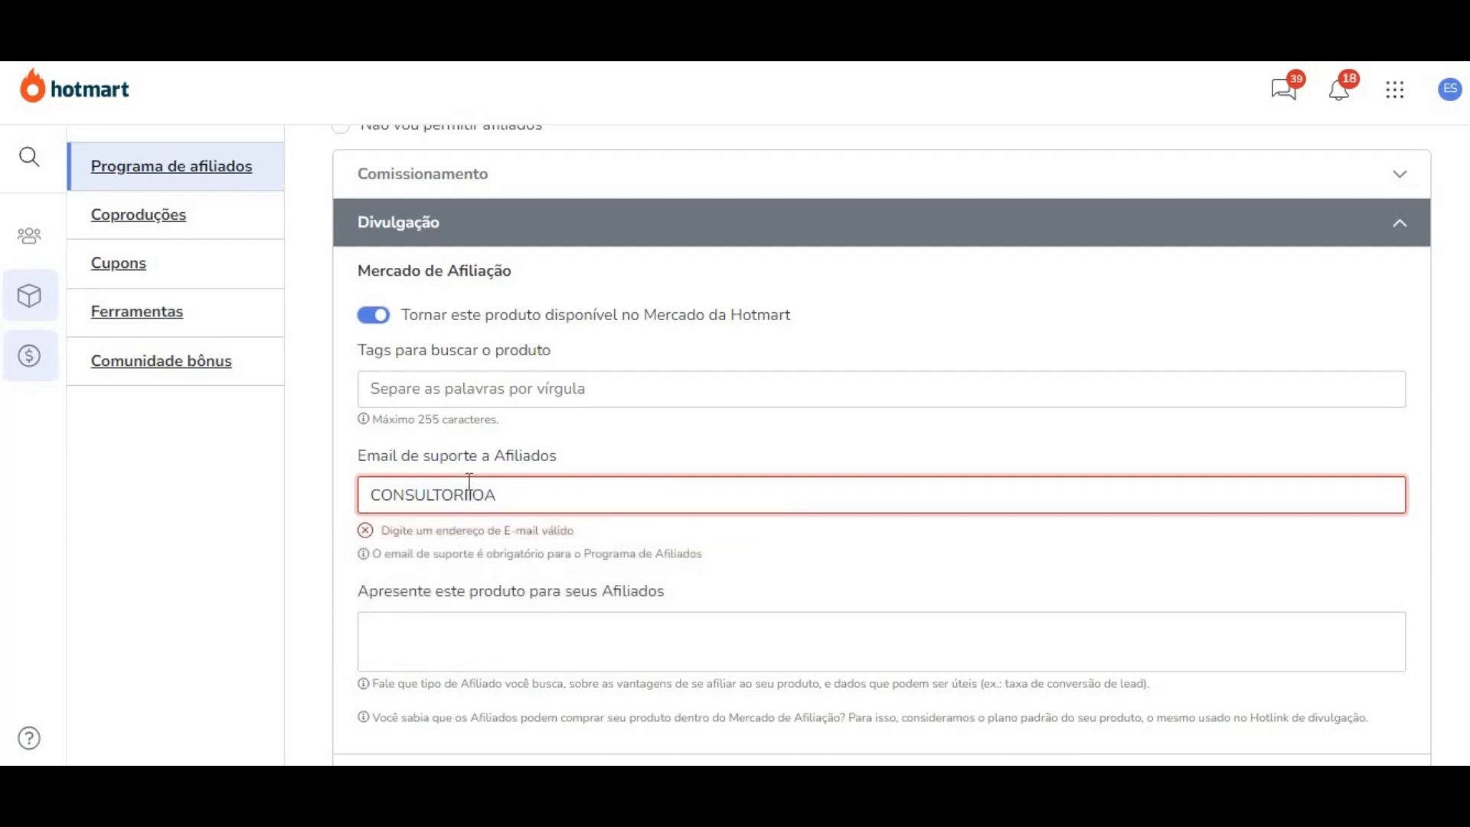
{"action": "key", "text": "BackSpace"}
{"action": "key", "text": "BackSpace"}
{"action": "key", "text": "BackSpace"}
{"action": "key", "text": "BackSpace"}
{"action": "key", "text": "BackSpace"}
{"action": "key", "text": "BackSpace"}
{"action": "key", "text": "BackSpace"}
{"action": "key", "text": "BackSpace"}
{"action": "key", "text": "BackSpace"}
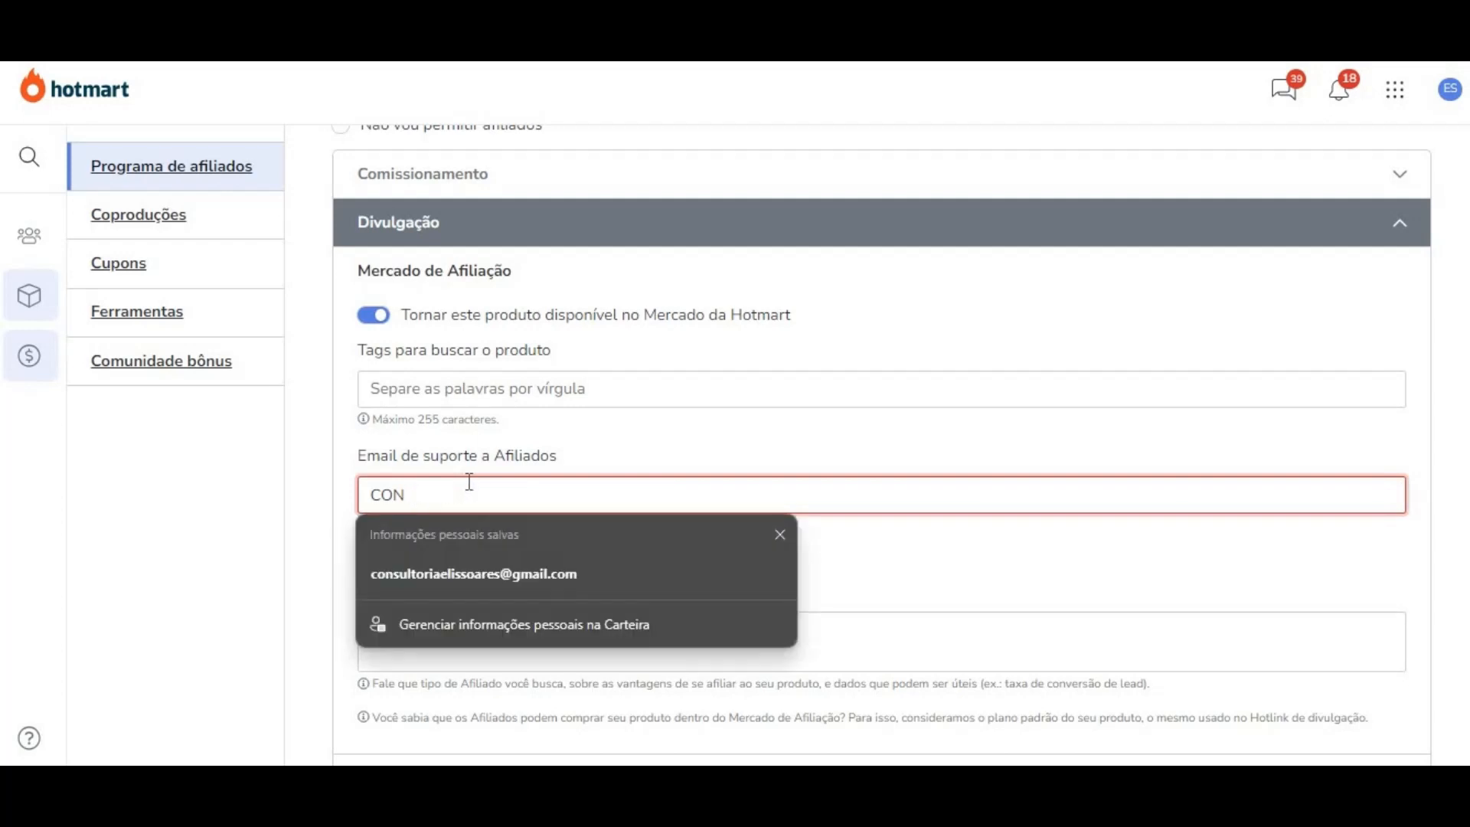
{"action": "key", "text": "BackSpace"}
{"action": "key", "text": "BackSpace"}
{"action": "key", "text": "BackSpace"}
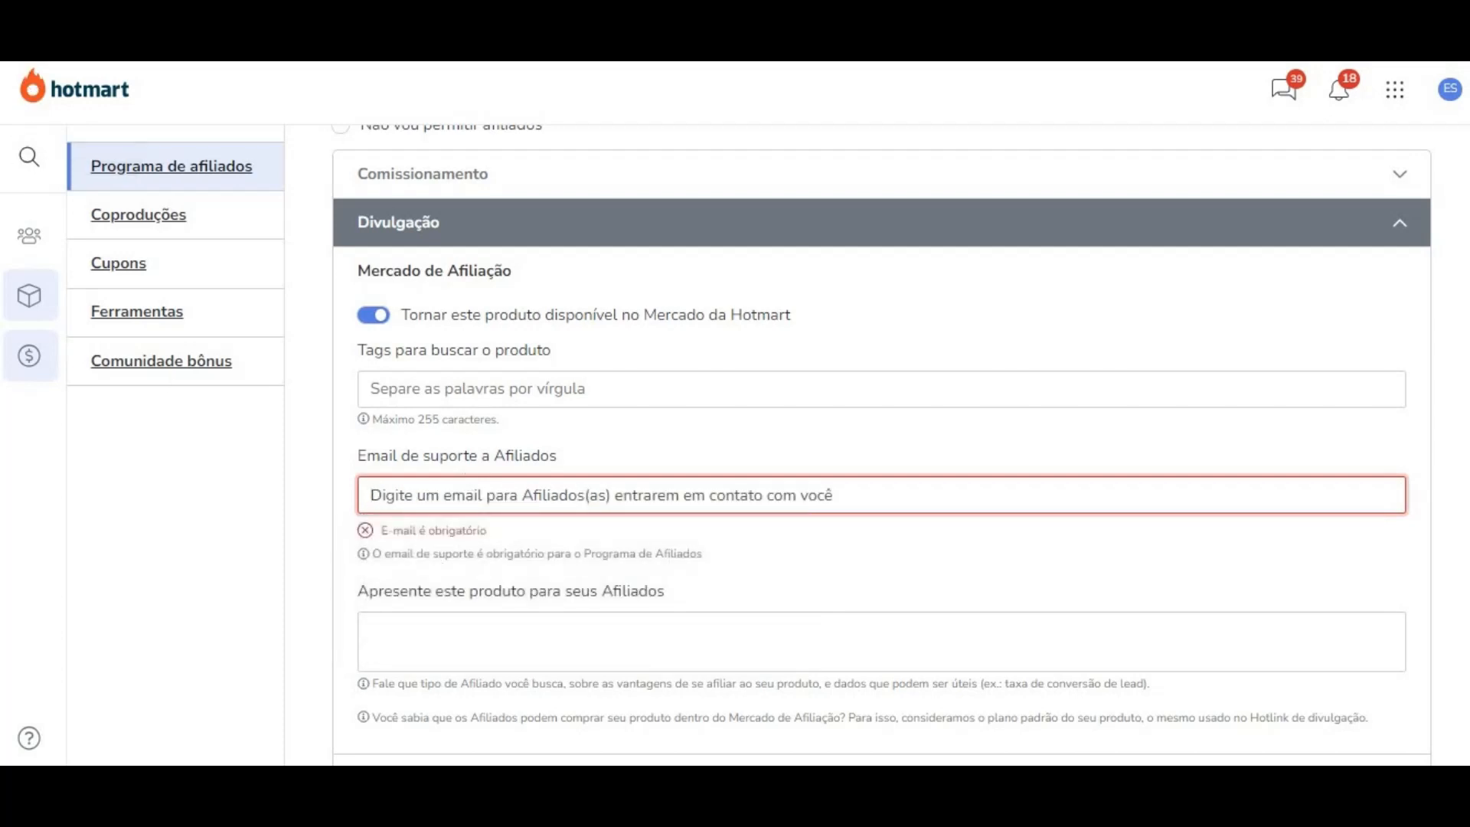
Step: Enter the affiliate support e-mail address in Email de suporte a Afiliados
{"action": "key", "text": "ctrl+v"}
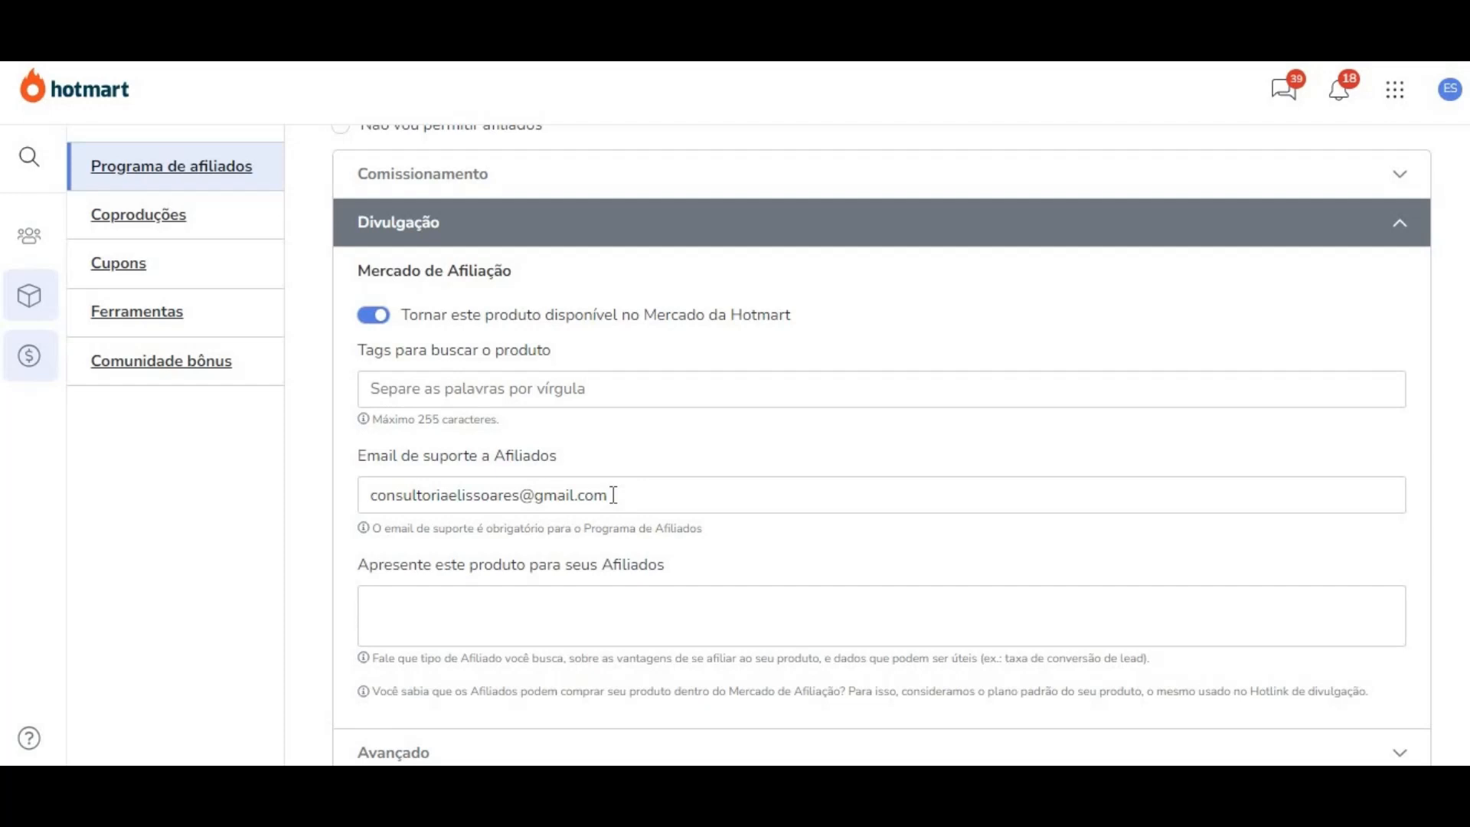
Step: Copy the AFILIADOS text from the notes file, from "Seja um Afiliado Exclusivo" through "Comece a Ganhar Comissões Generosas!", and return to Hotmart
{"action": "scroll", "coordinate": [609, 489], "scroll_direction": "down", "scroll_amount": 3}
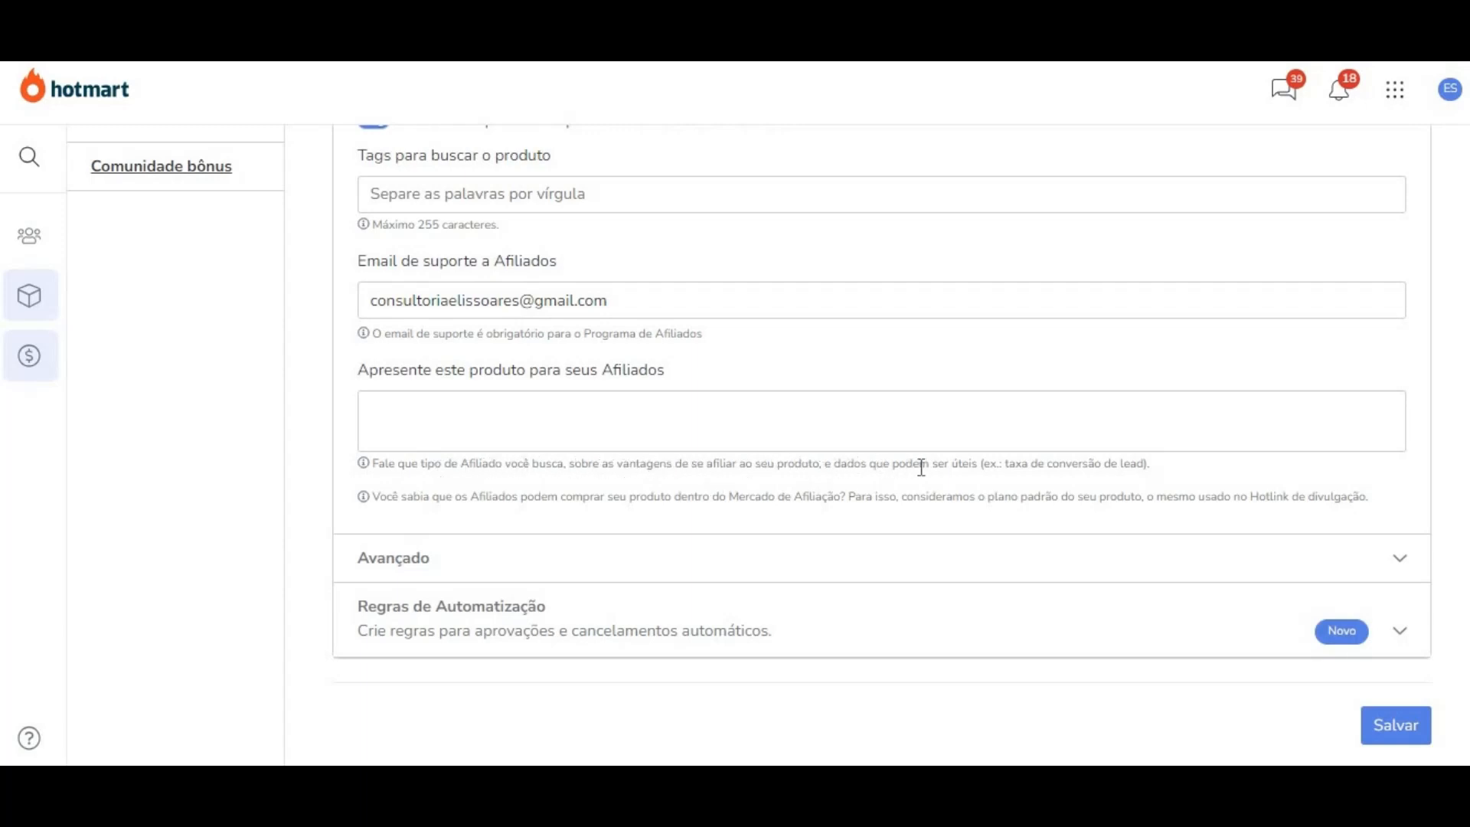
{"action": "left_click", "coordinate": [397, 410]}
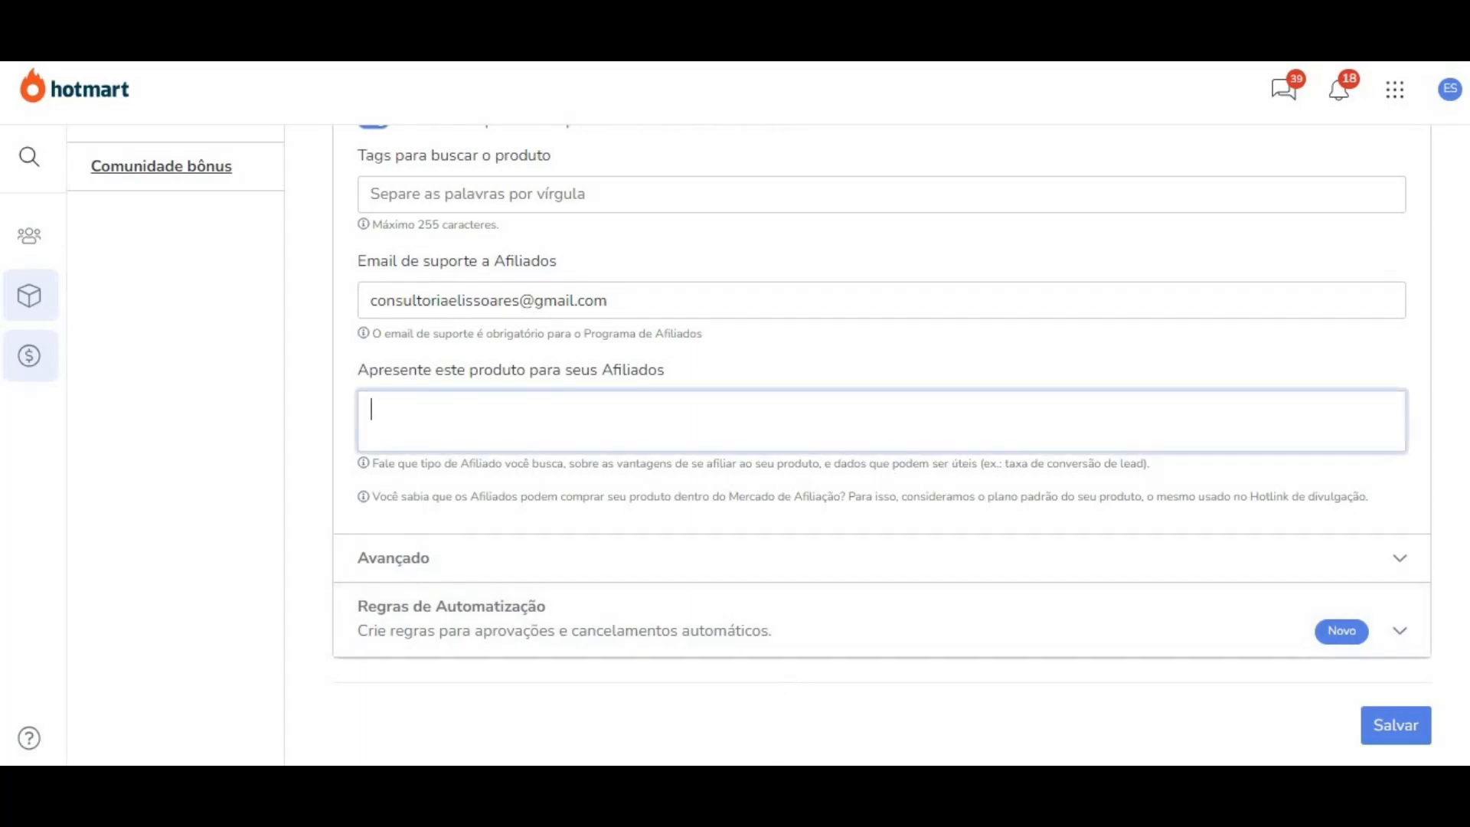
{"action": "left_click", "coordinate": [391, 755]}
{"action": "scroll", "coordinate": [188, 441], "scroll_direction": "up", "scroll_amount": 2}
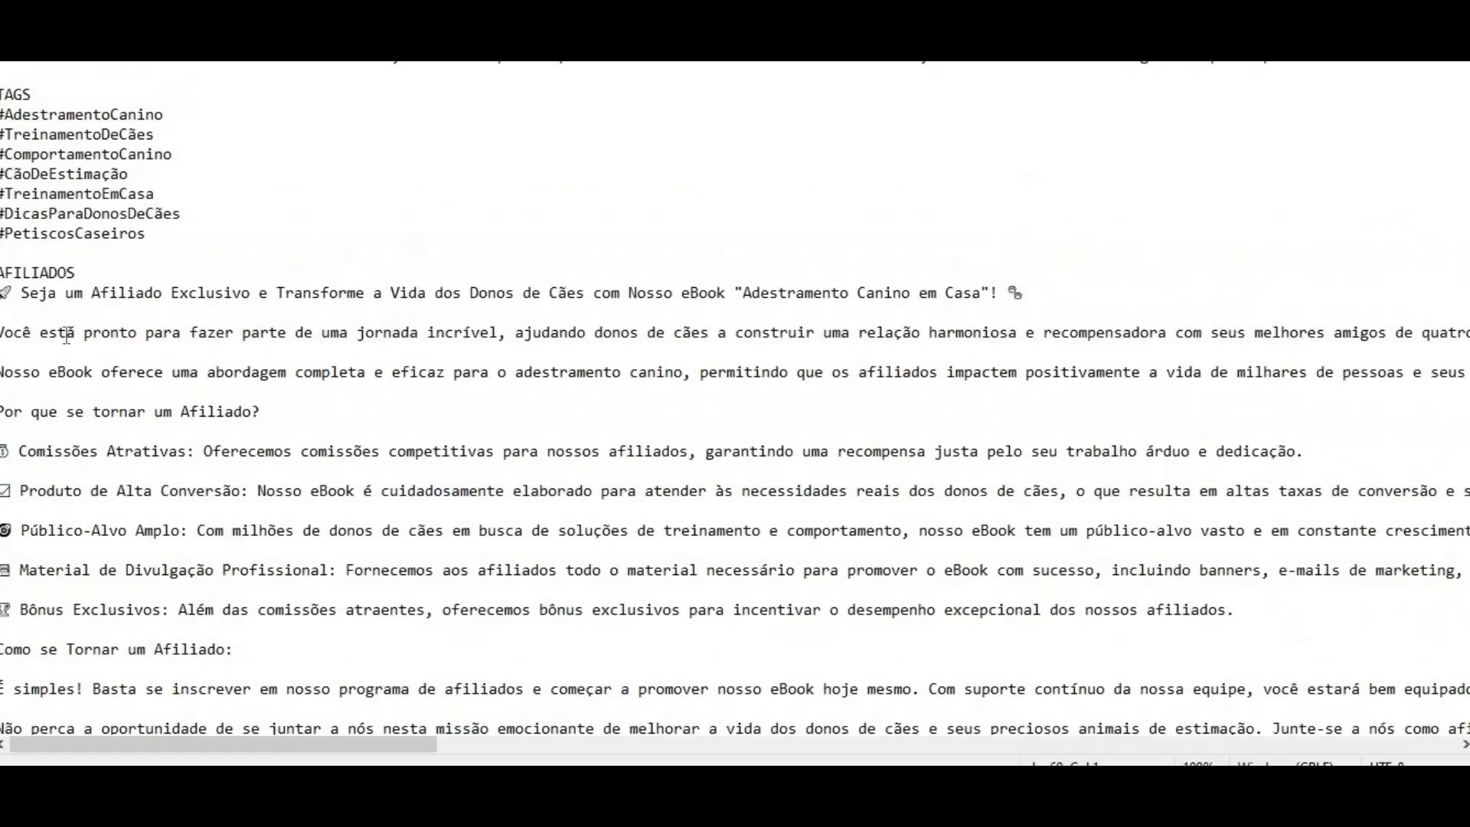
{"action": "left_click_drag", "start_coordinate": [21, 293], "coordinate": [724, 662]}
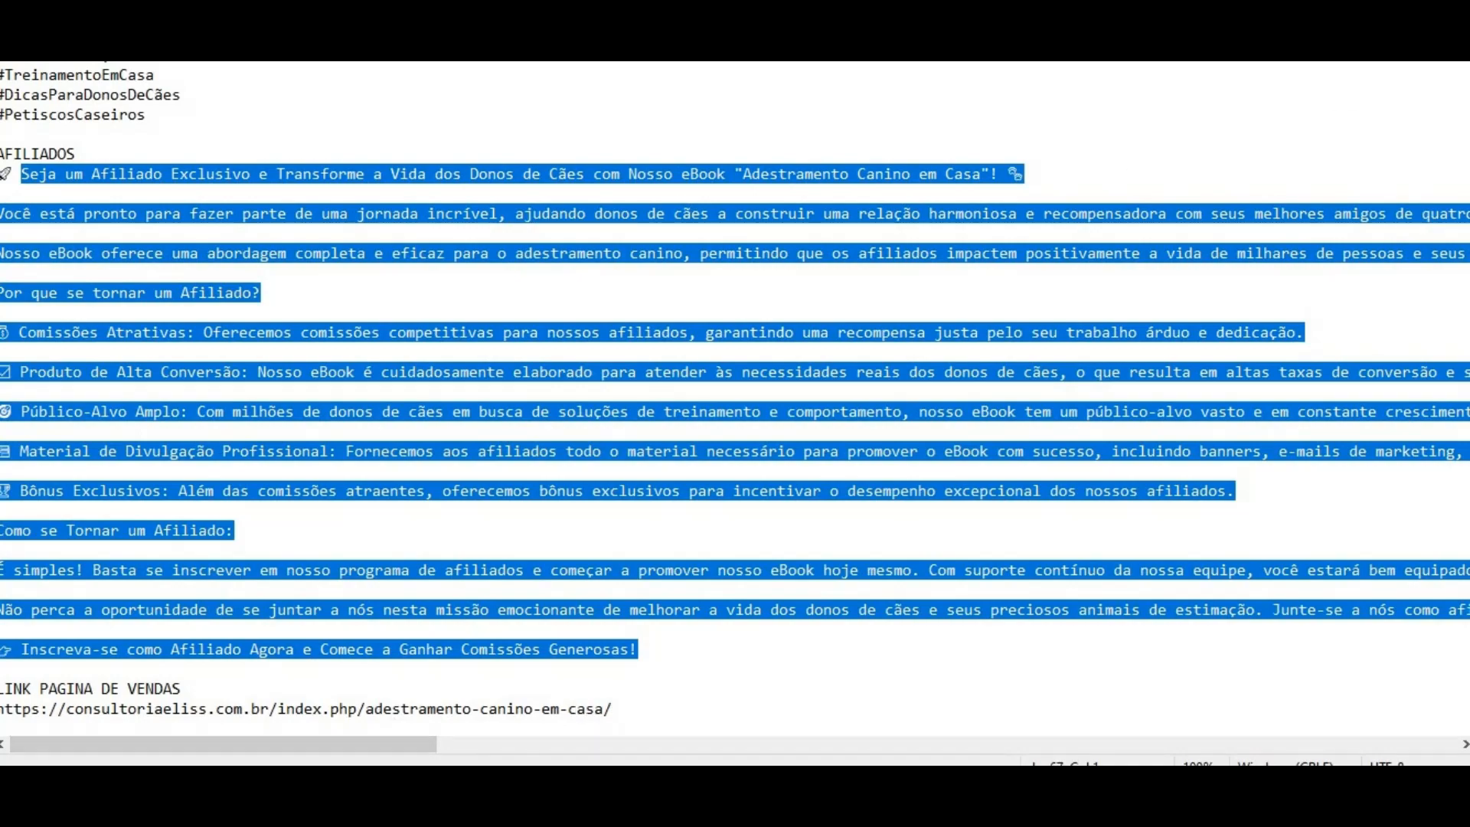
{"action": "left_click", "coordinate": [1361, 4]}
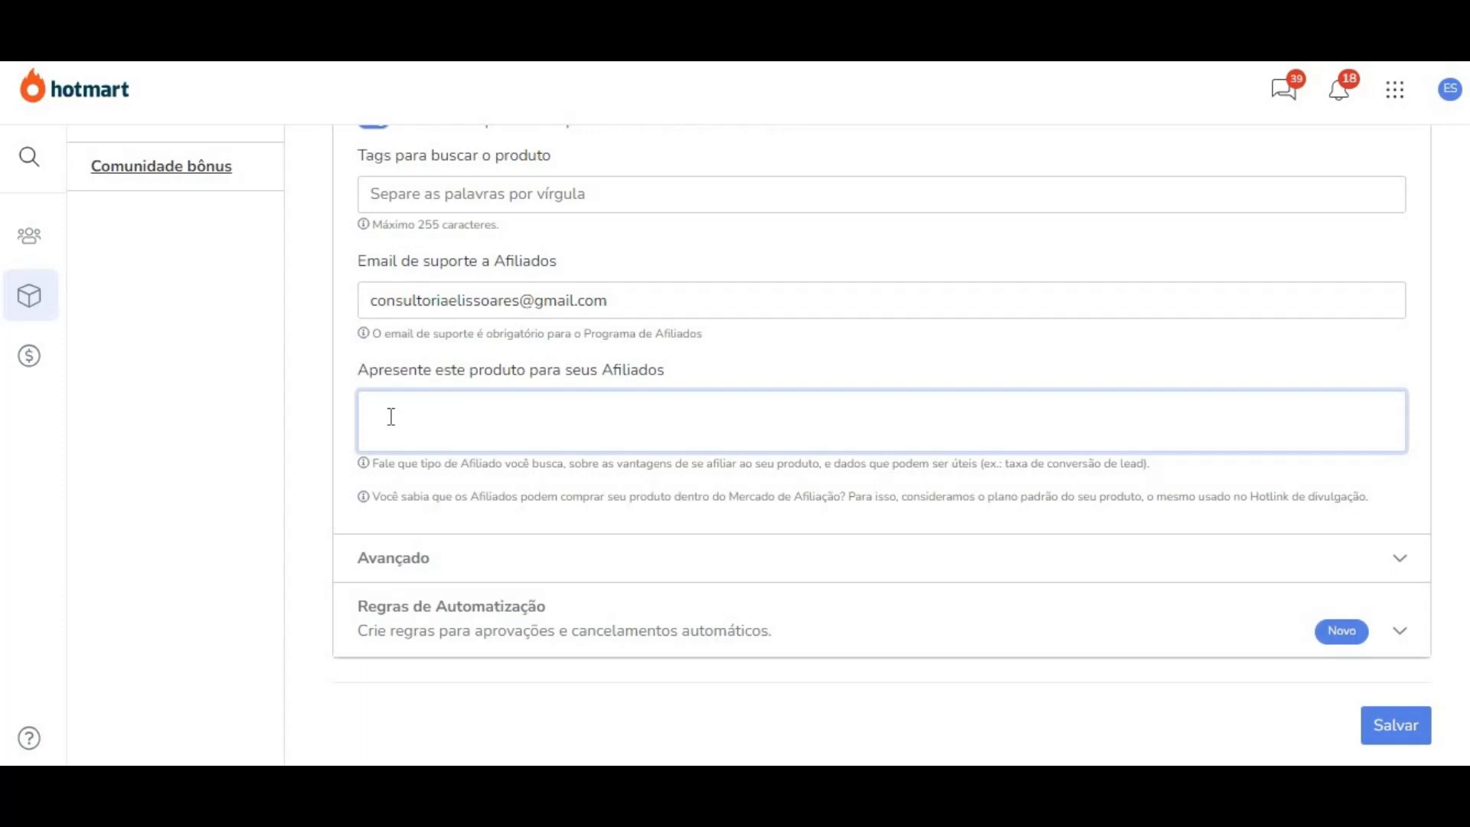
Step: Paste the copied text into Apresente este produto para seus Afiliados and save the affiliate program settings
{"action": "key", "text": "ctrl+v"}
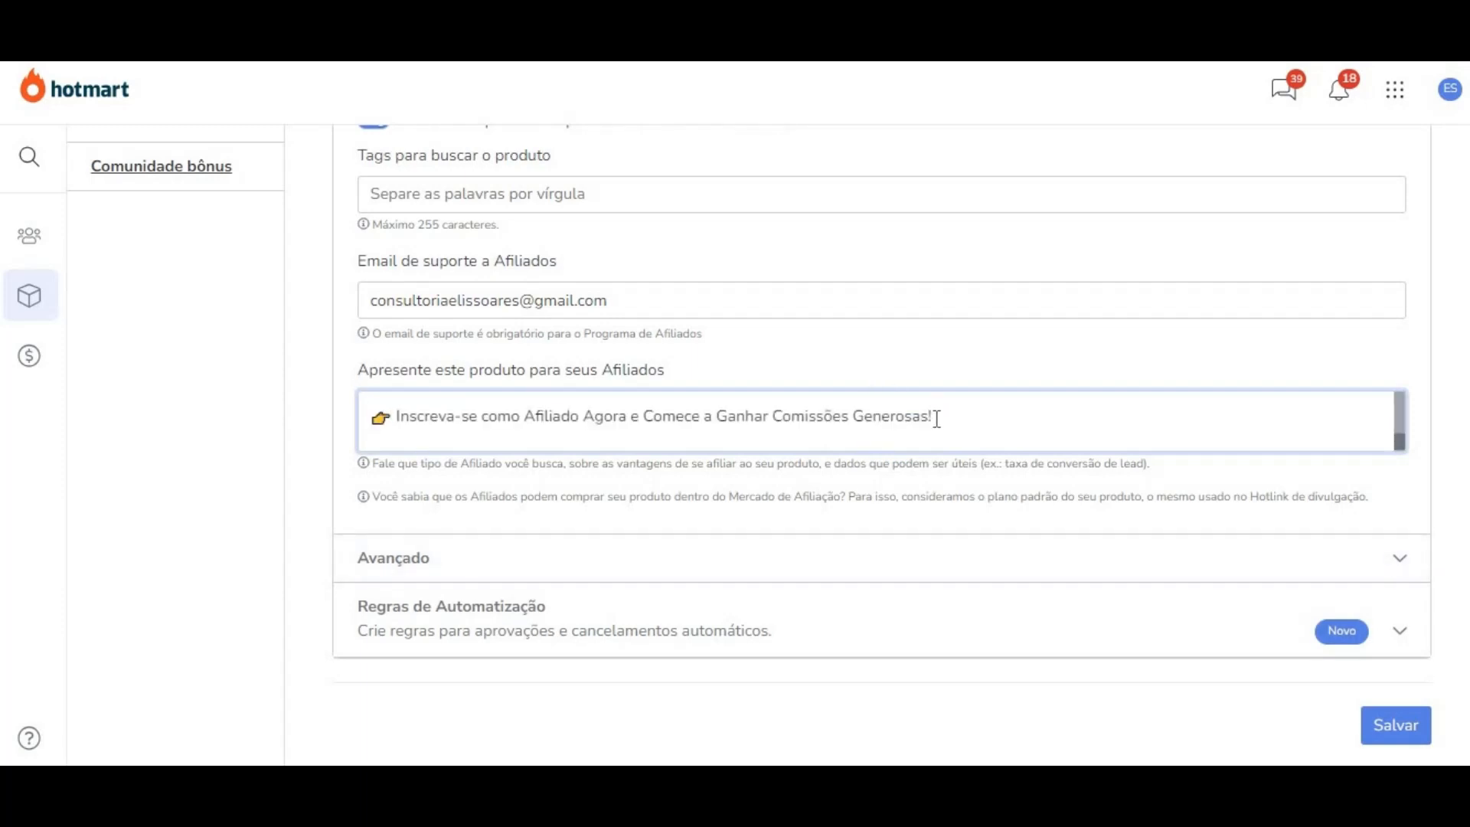
{"action": "scroll", "coordinate": [937, 419], "scroll_direction": "up", "scroll_amount": 10}
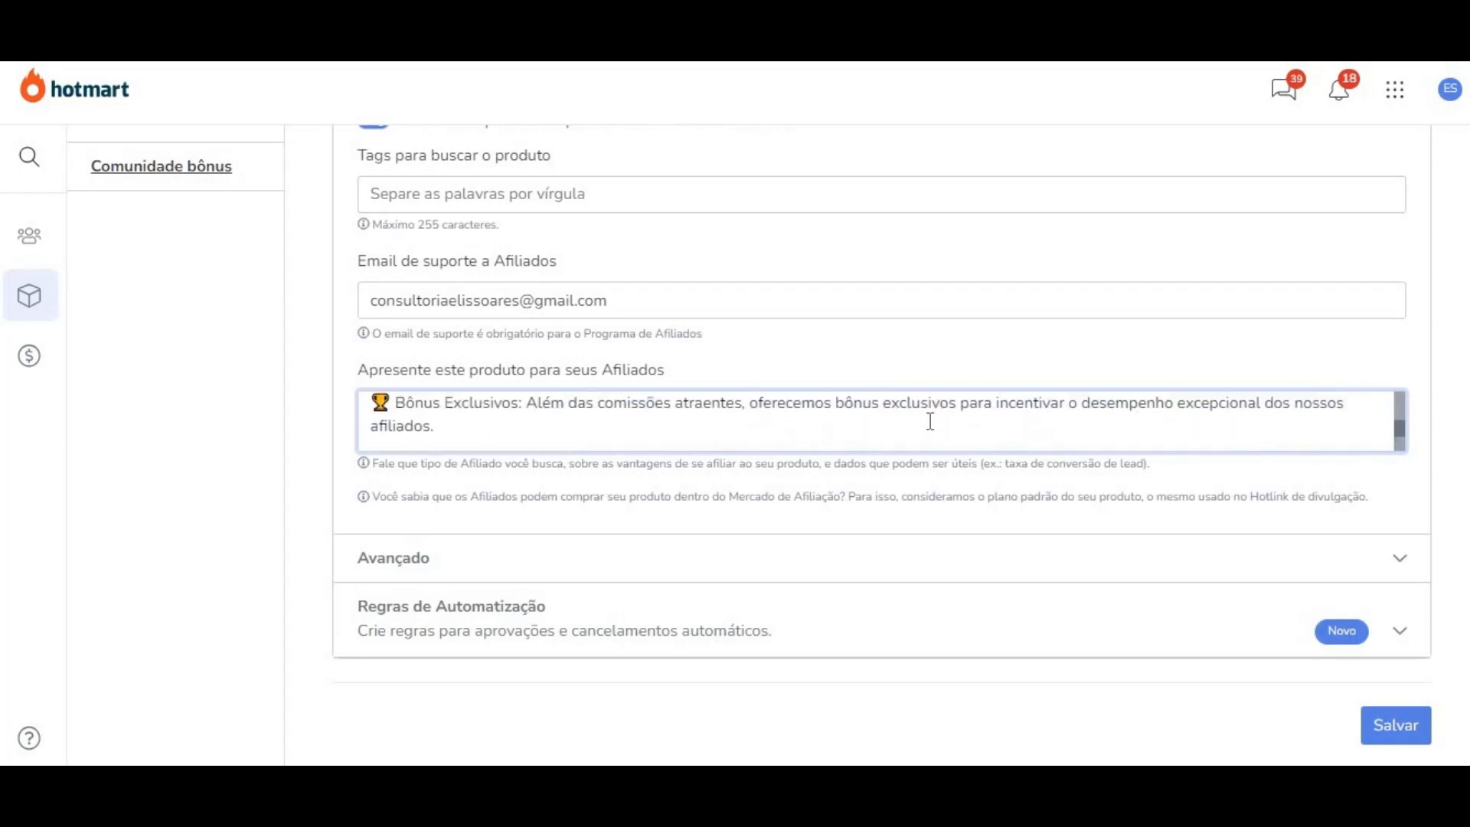
{"action": "scroll", "coordinate": [930, 421], "scroll_direction": "down", "scroll_amount": 10}
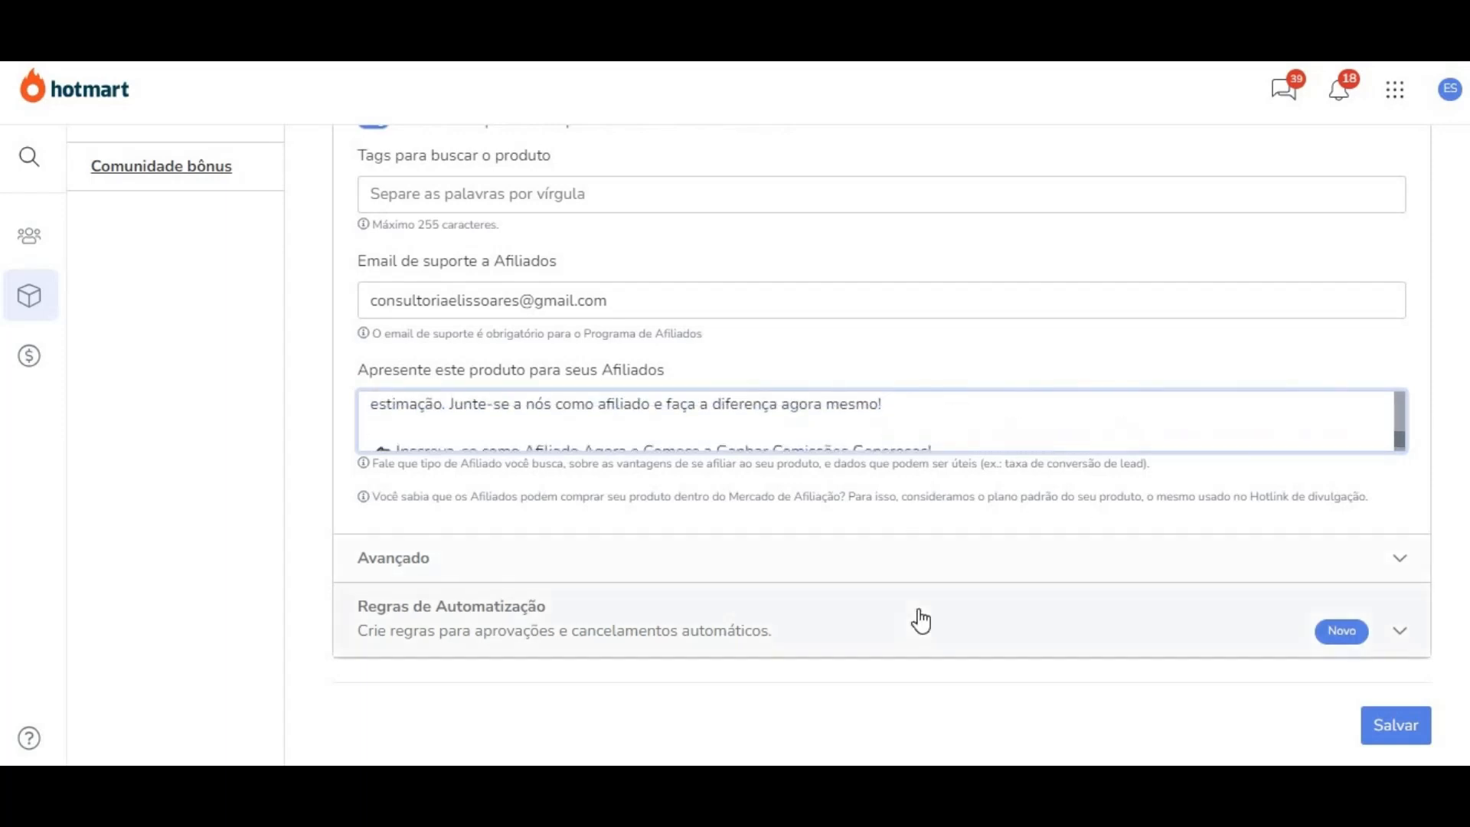
{"action": "scroll", "coordinate": [921, 622], "scroll_direction": "down", "scroll_amount": 2}
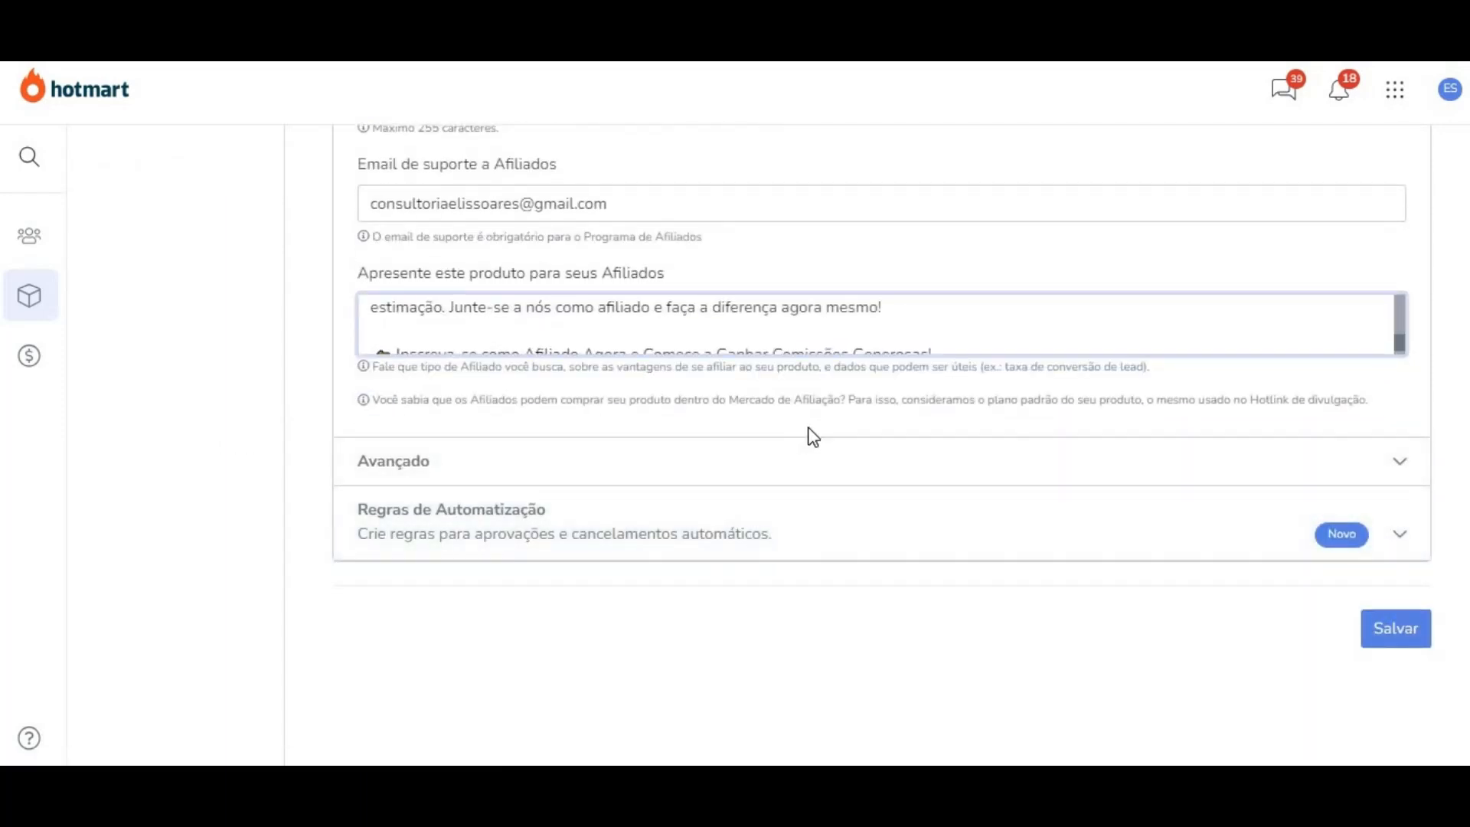
{"action": "left_click", "coordinate": [1394, 635]}
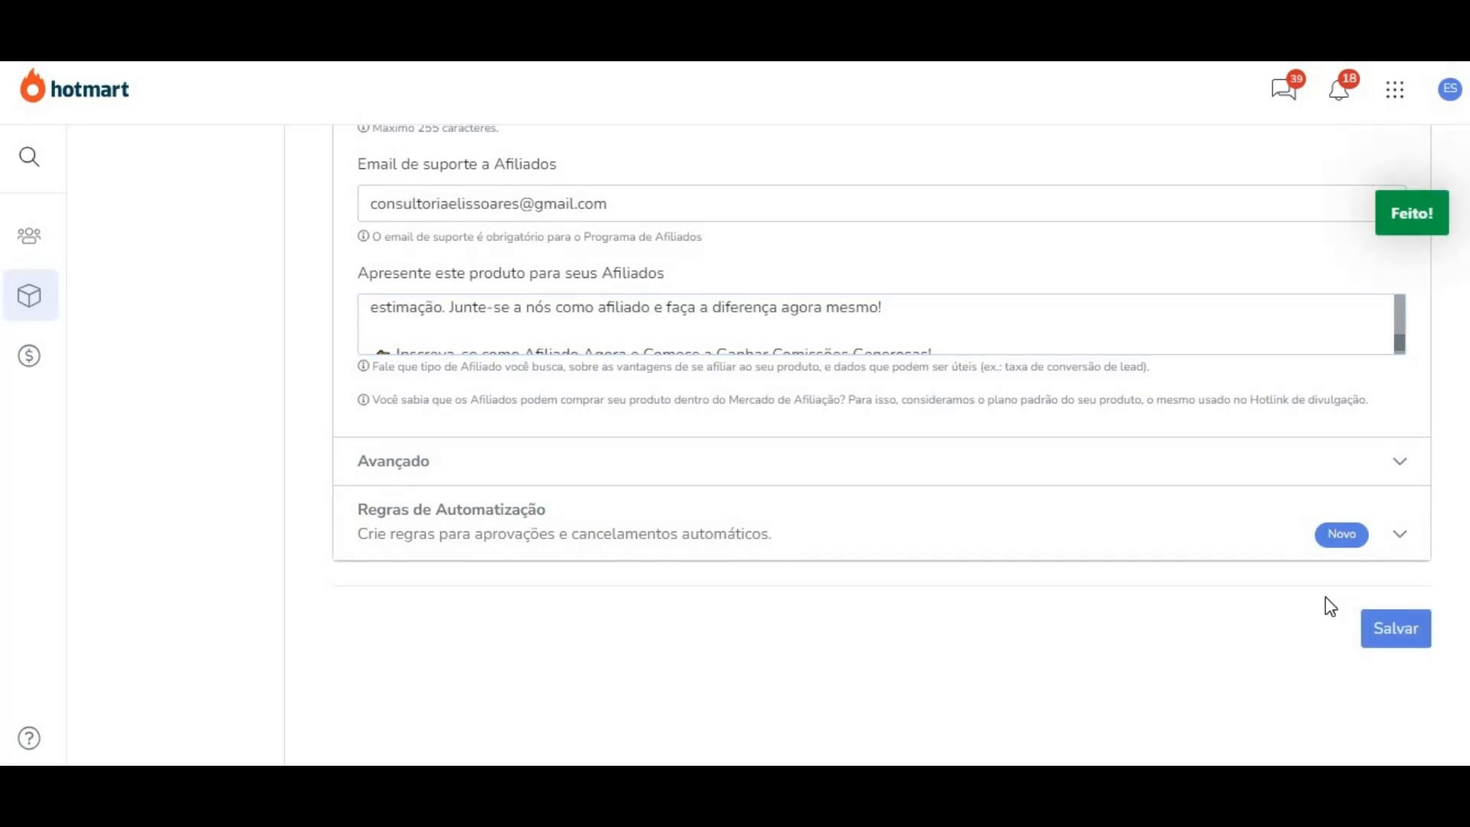
Step: Open Material para divulgação in the affiliate program and examine the available material types
{"action": "scroll", "coordinate": [639, 376], "scroll_direction": "up", "scroll_amount": 5}
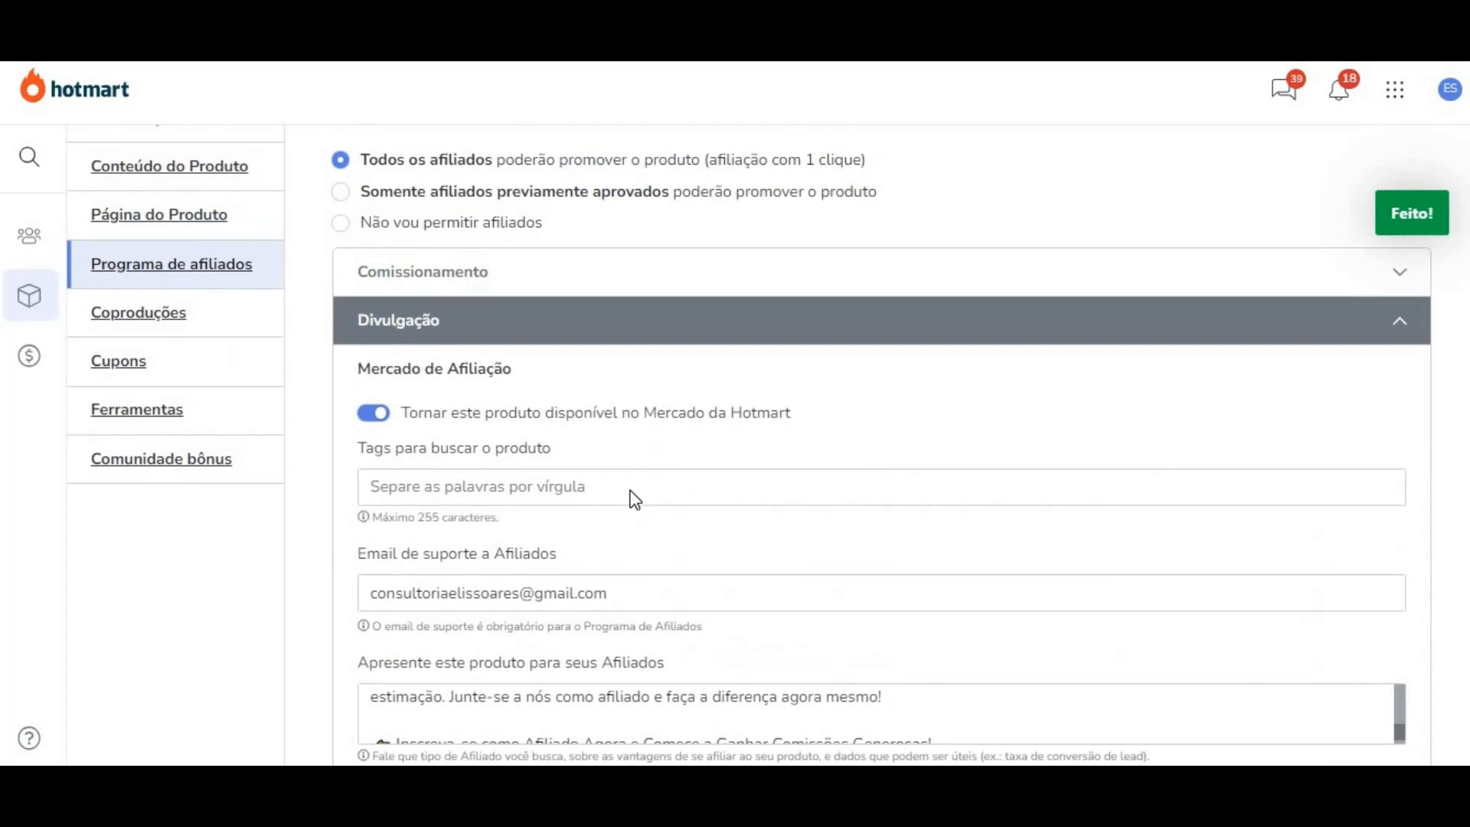
{"action": "scroll", "coordinate": [635, 498], "scroll_direction": "up", "scroll_amount": 3}
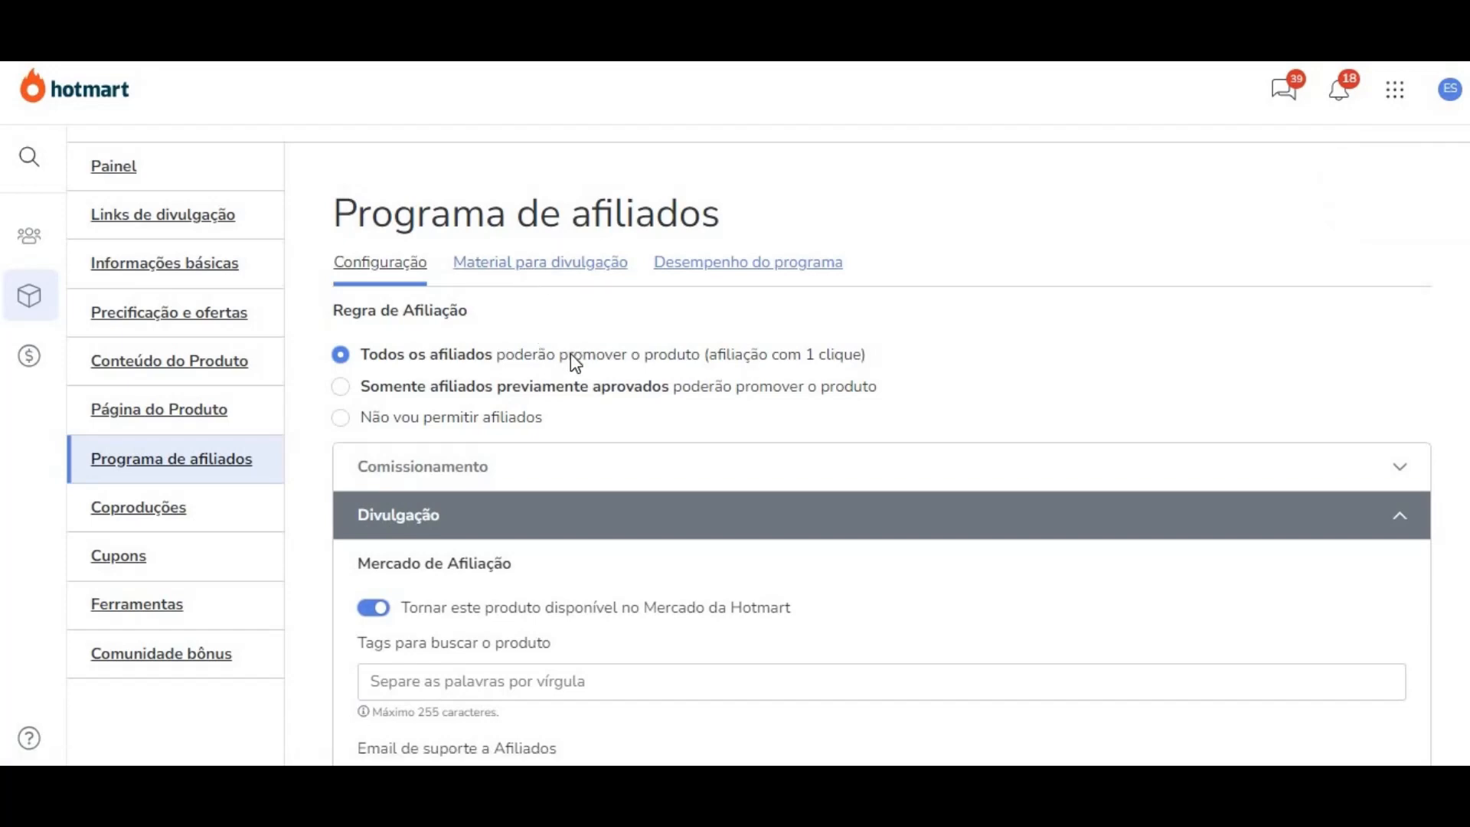
{"action": "left_click", "coordinate": [505, 268]}
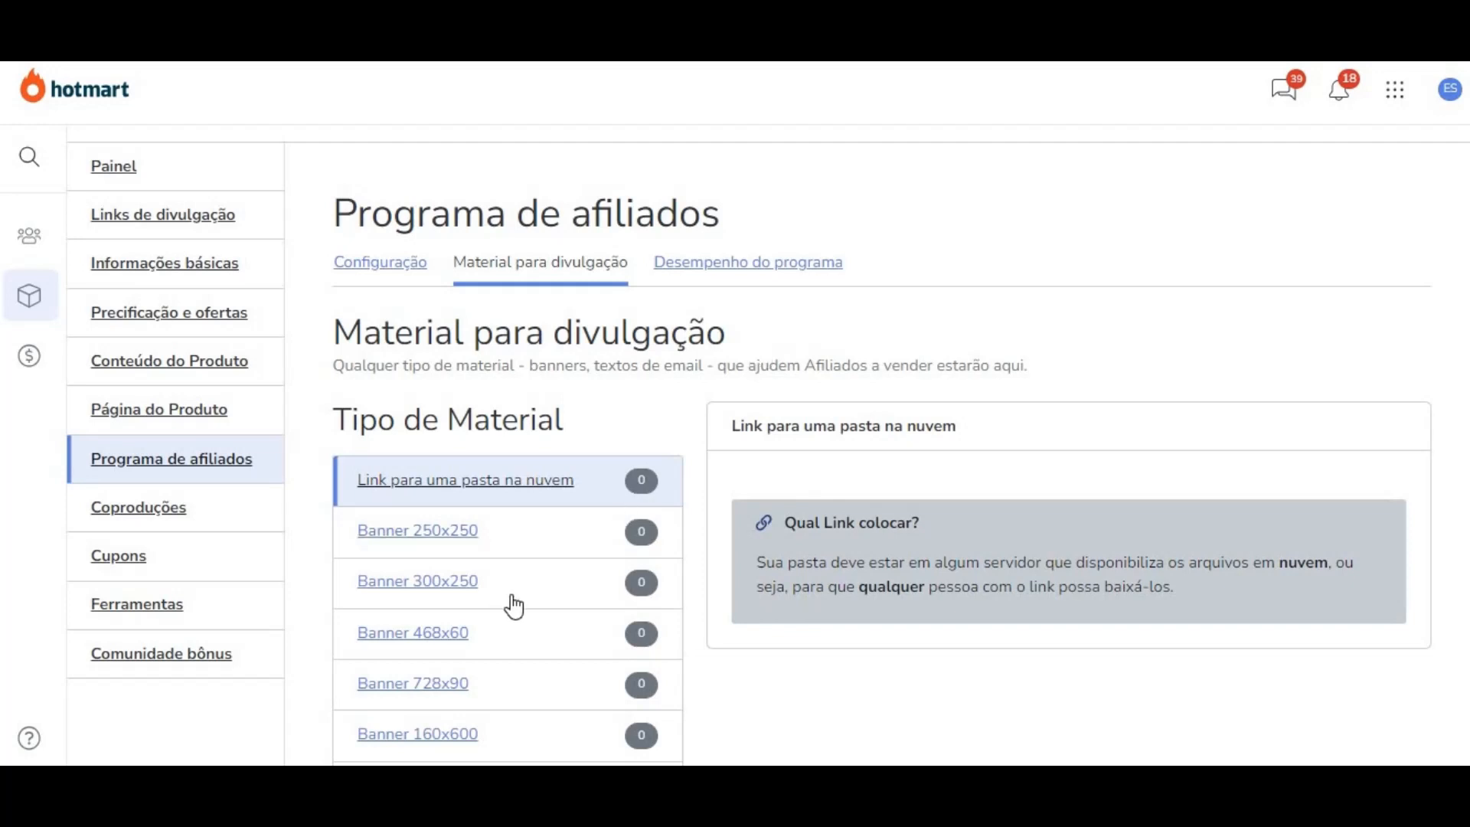
{"action": "scroll", "coordinate": [447, 515], "scroll_direction": "down", "scroll_amount": 3}
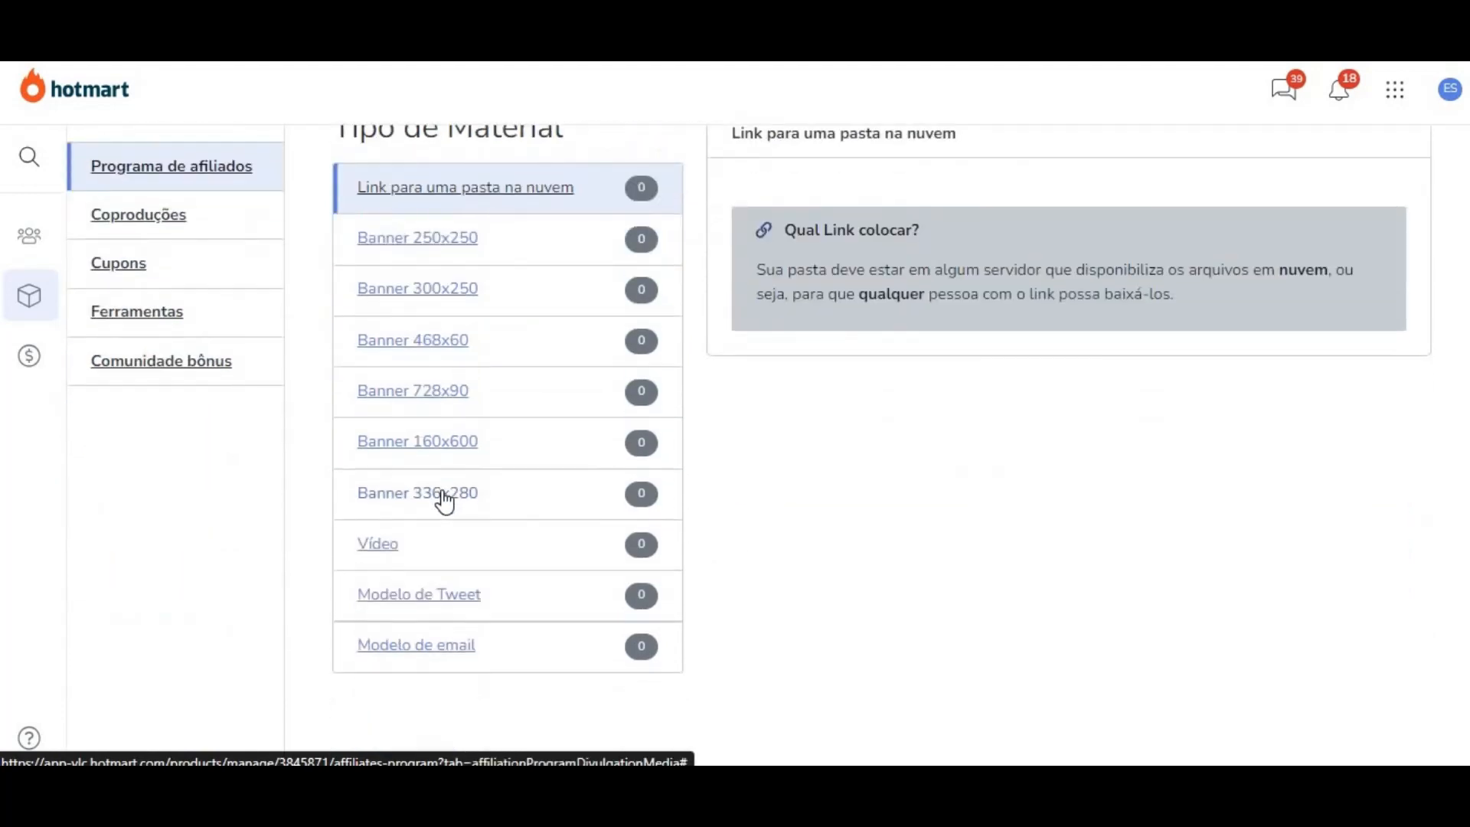
{"action": "scroll", "coordinate": [437, 505], "scroll_direction": "up", "scroll_amount": 2}
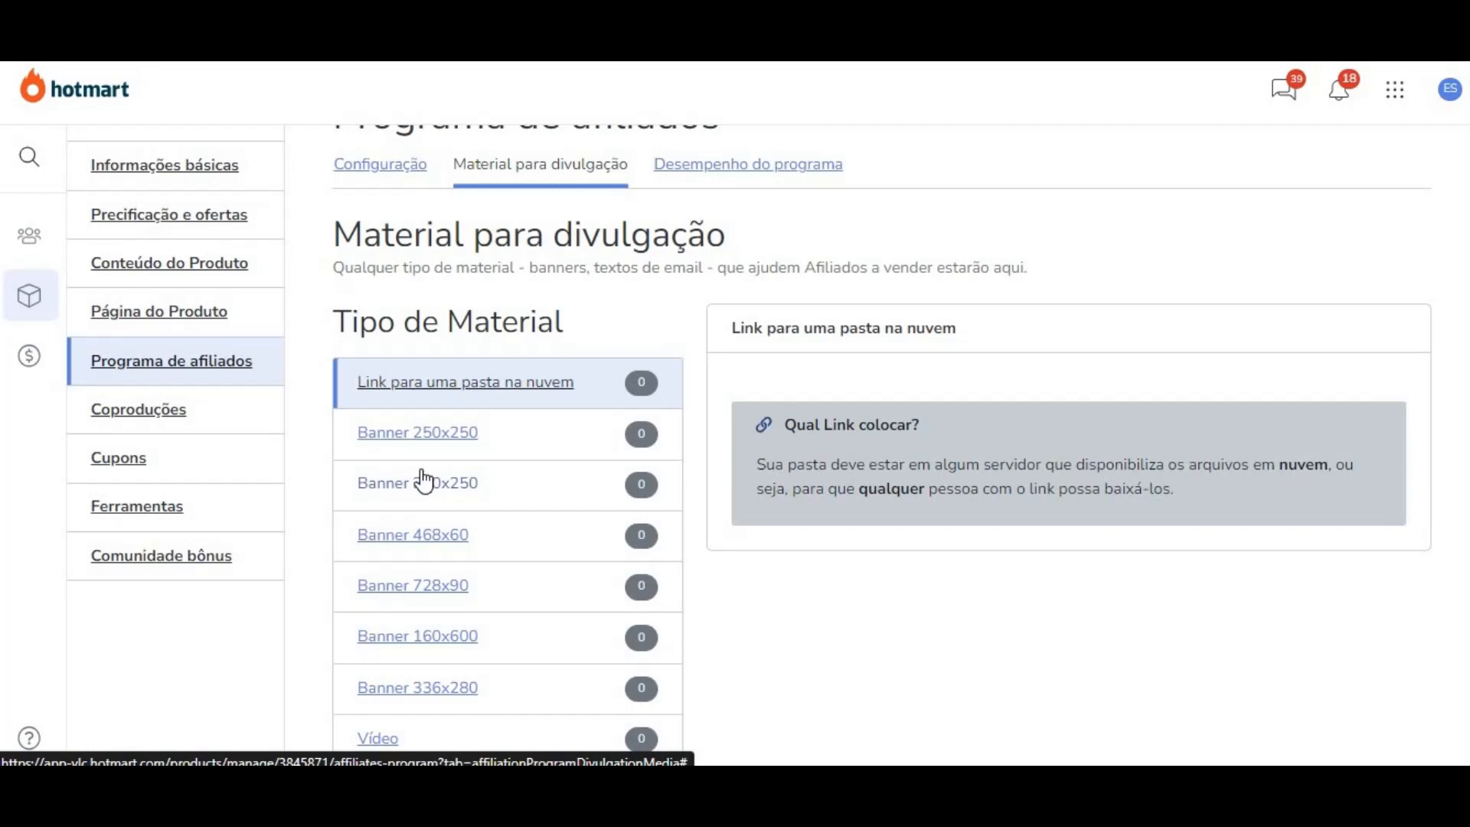
{"action": "scroll", "coordinate": [427, 452], "scroll_direction": "down", "scroll_amount": 3}
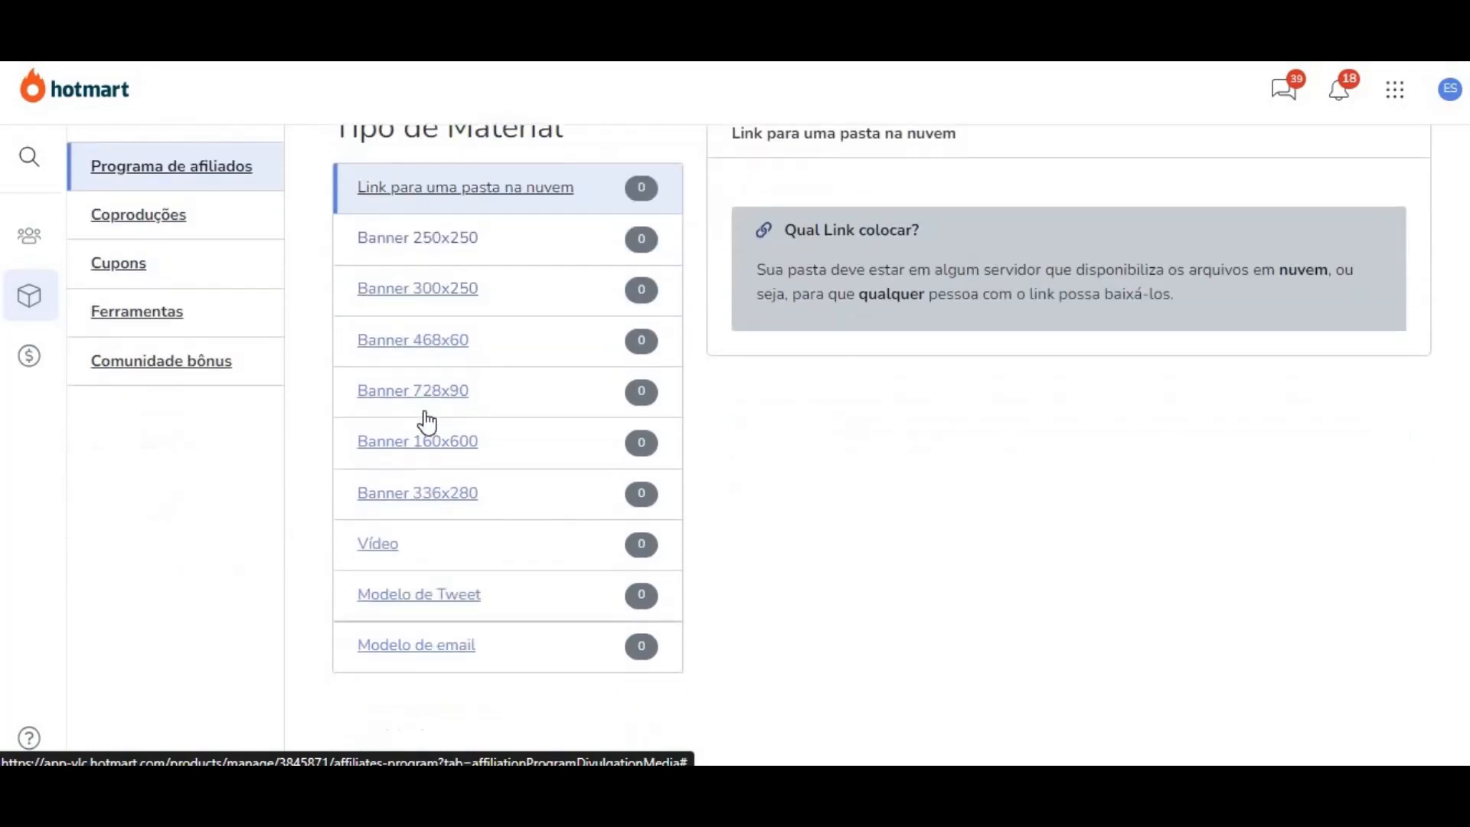
Step: Choose Vídeo as the promotional material type and title the video "vídeo de vendas"
{"action": "left_click", "coordinate": [374, 526]}
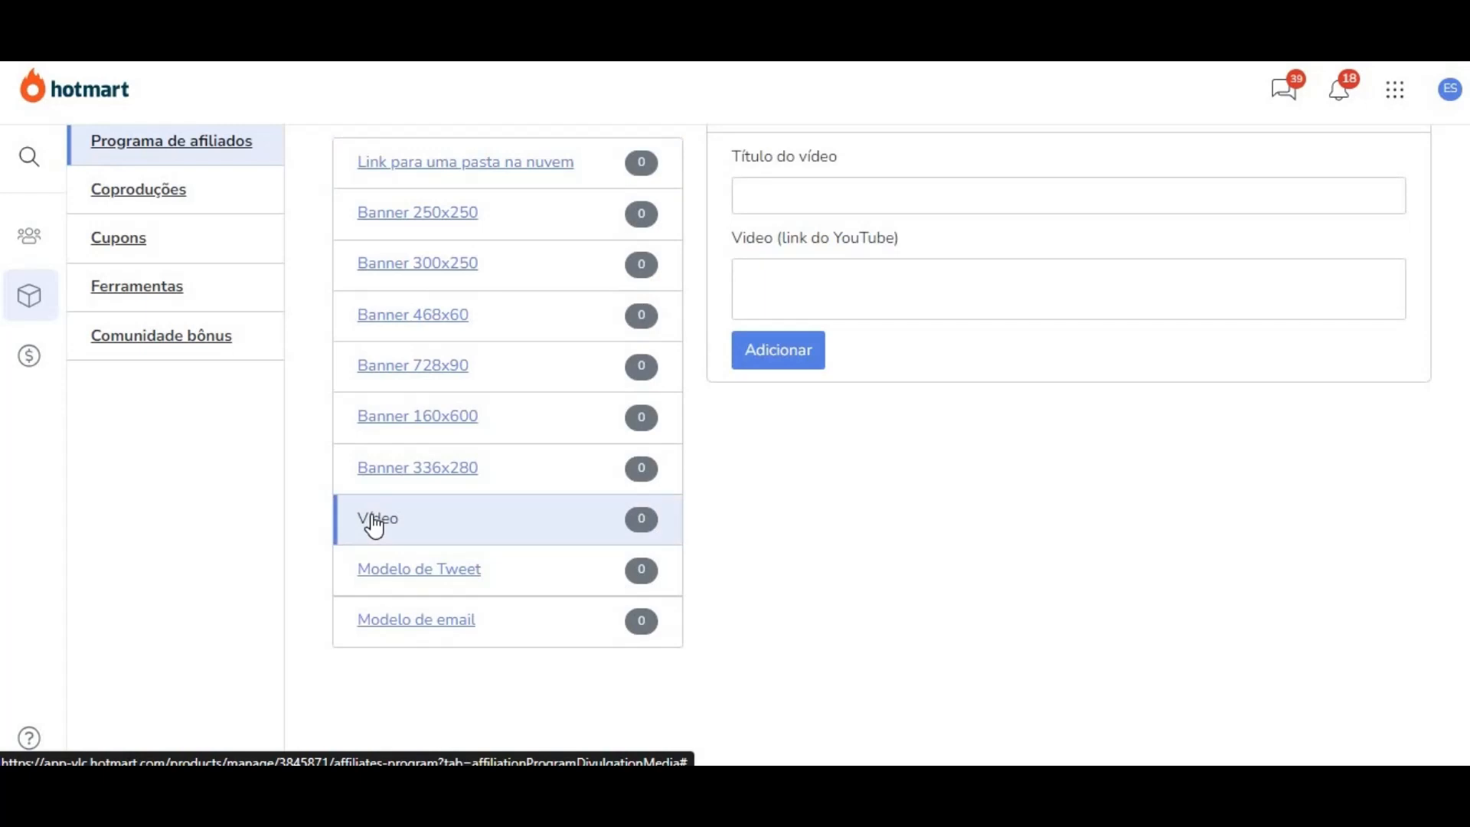
{"action": "left_click", "coordinate": [774, 196]}
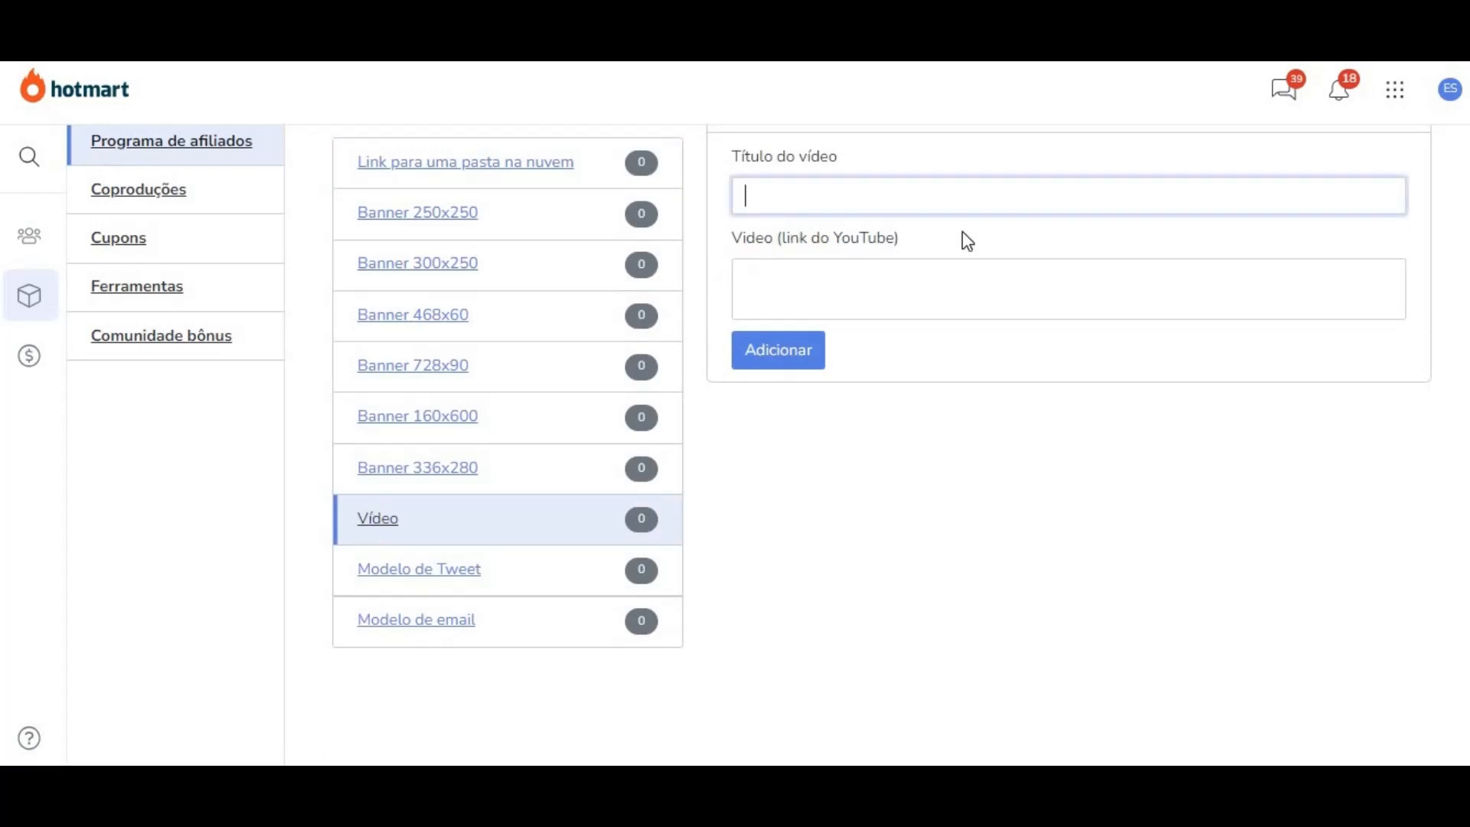
{"action": "type", "text": "video de vendas"}
{"action": "right_click", "coordinate": [773, 197]}
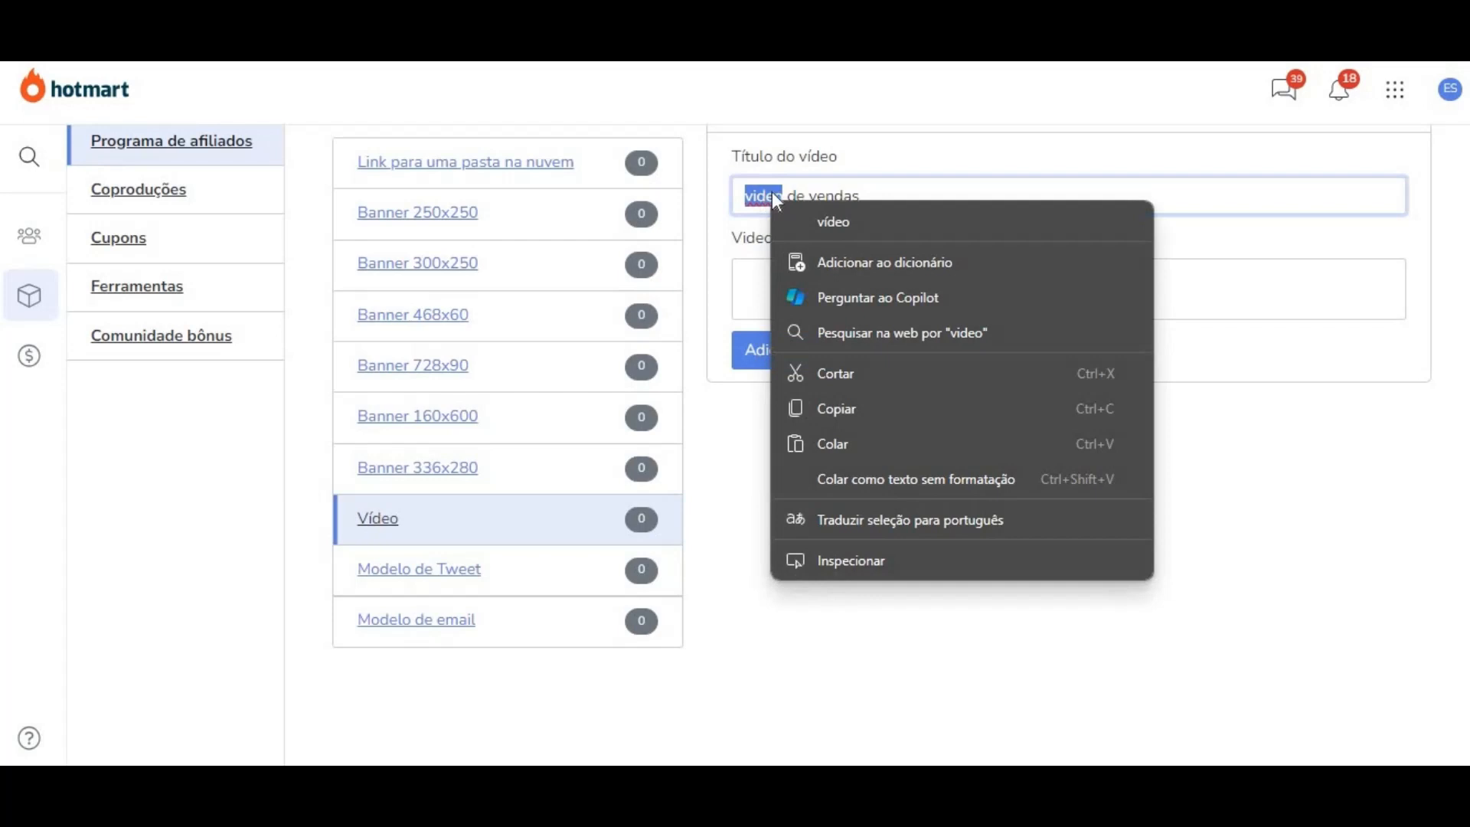
{"action": "left_click", "coordinate": [830, 221]}
Step: Paste the sales video's YouTube link from the clipboard history as the link for "vídeo de vendas" and add the video
{"action": "left_click", "coordinate": [788, 287]}
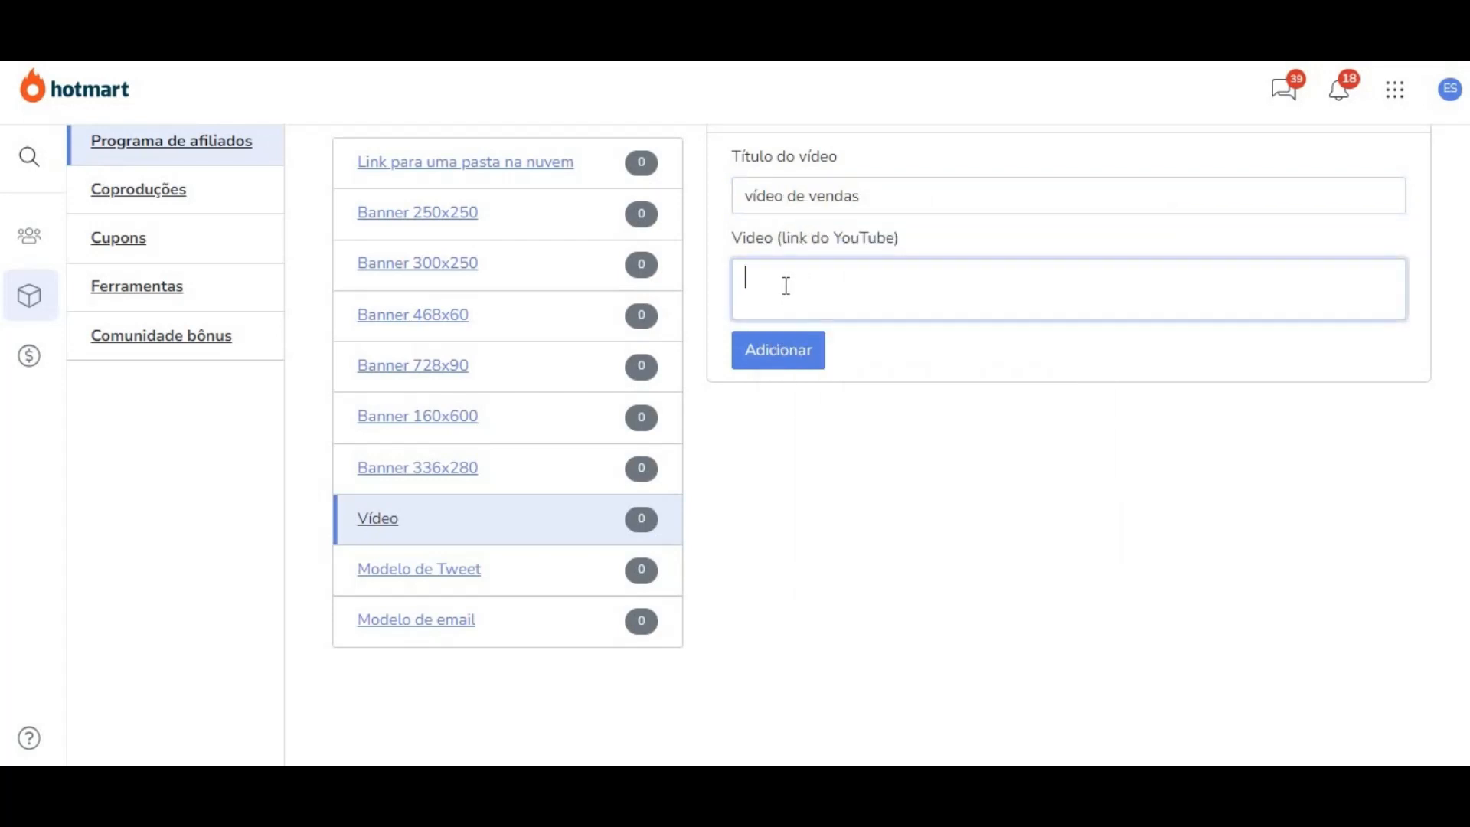
{"action": "key", "text": "super+v"}
{"action": "scroll", "coordinate": [1045, 337], "scroll_direction": "up", "scroll_amount": 5}
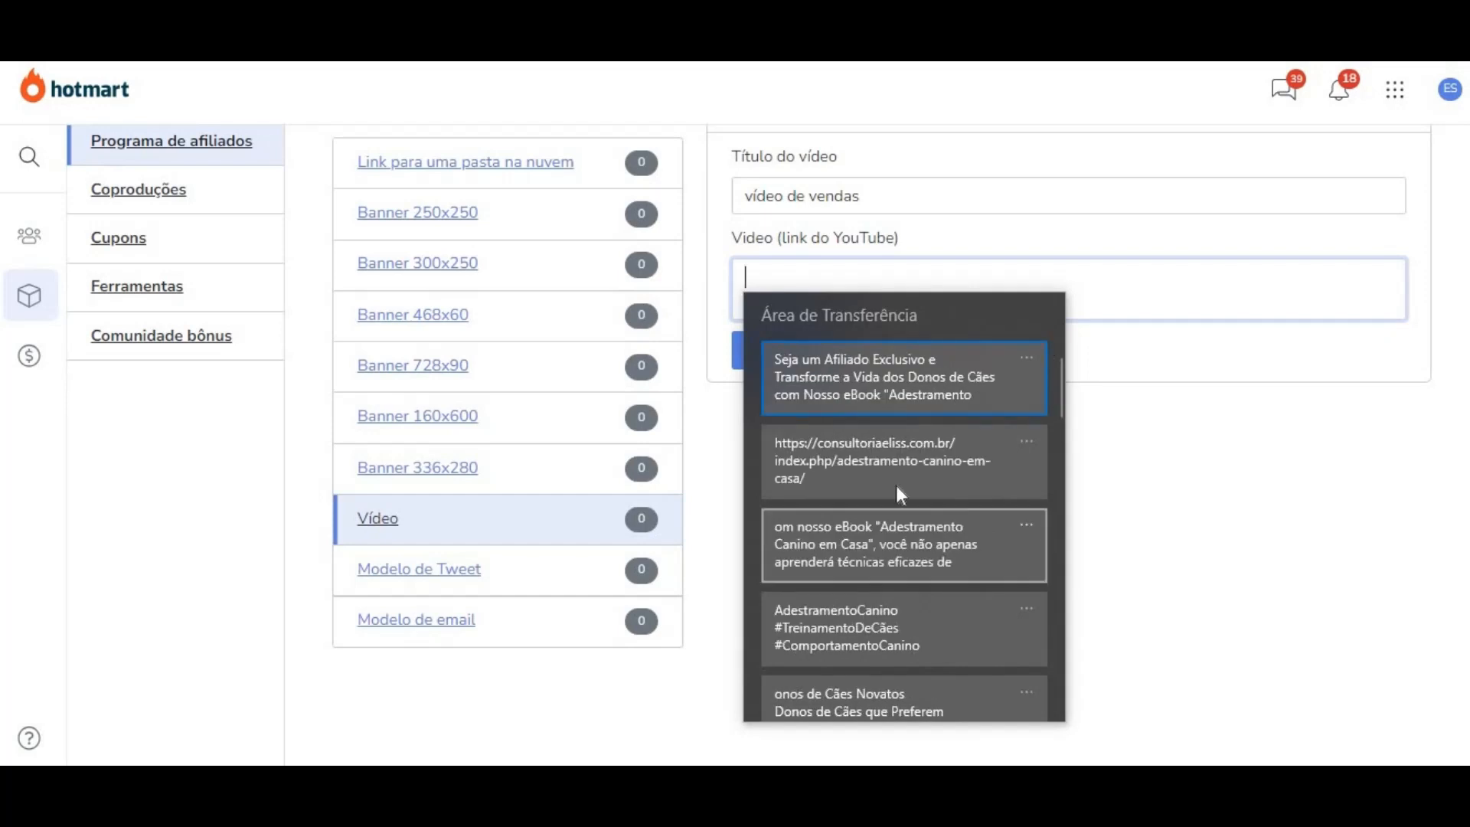
{"action": "scroll", "coordinate": [884, 481], "scroll_direction": "down", "scroll_amount": 3}
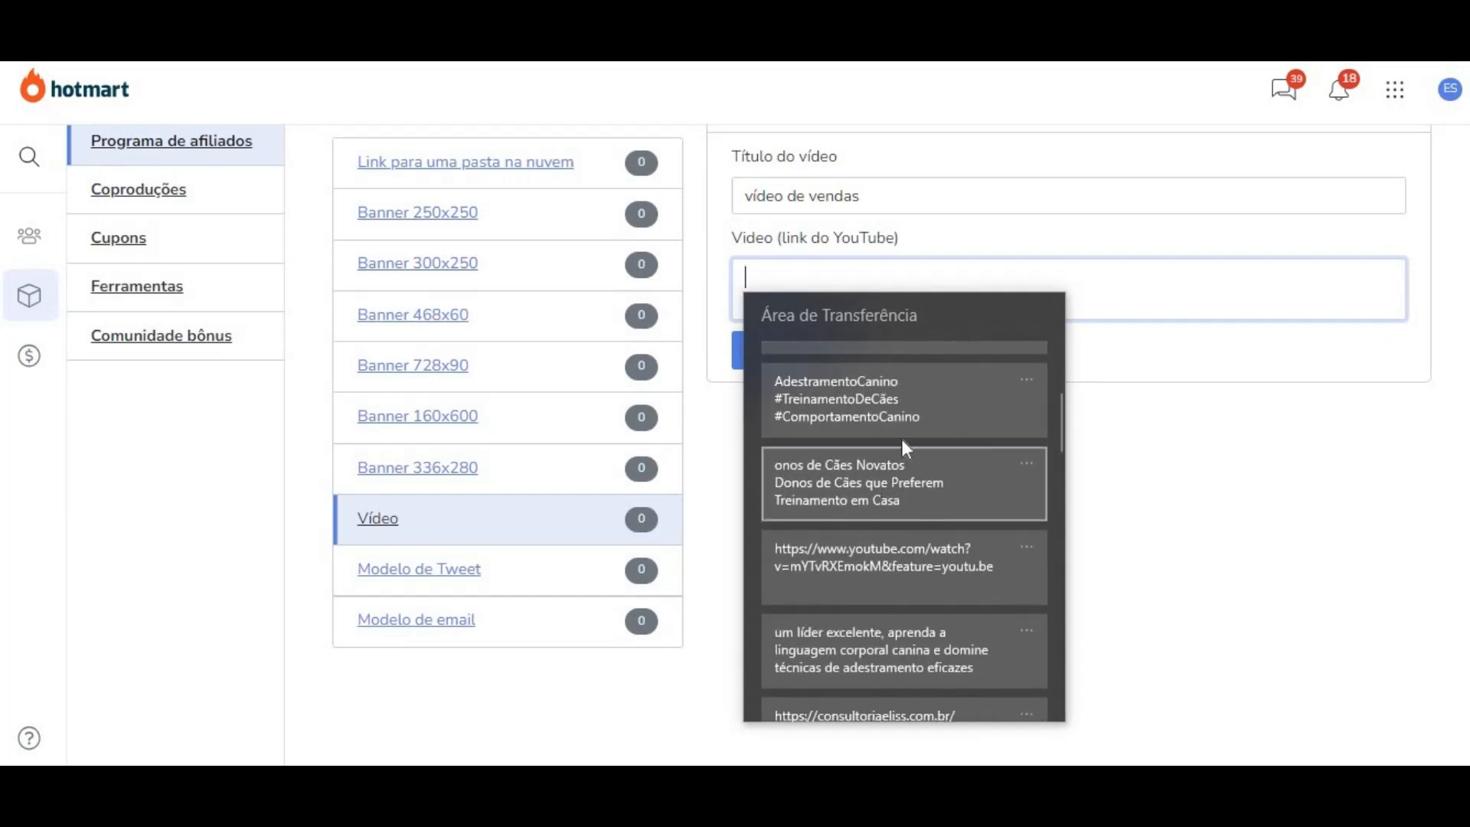
{"action": "left_click", "coordinate": [917, 555]}
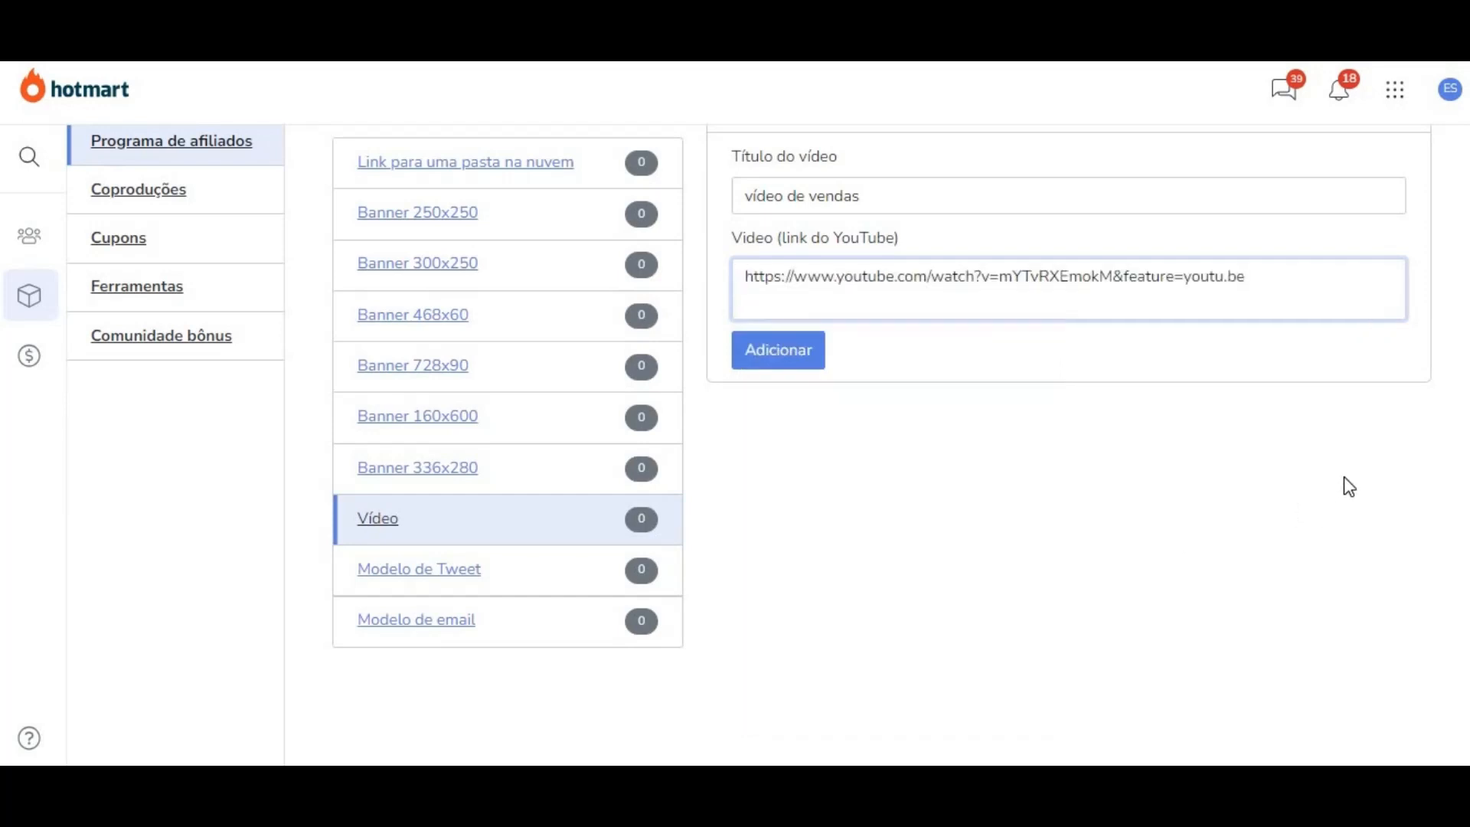
{"action": "left_click", "coordinate": [781, 360]}
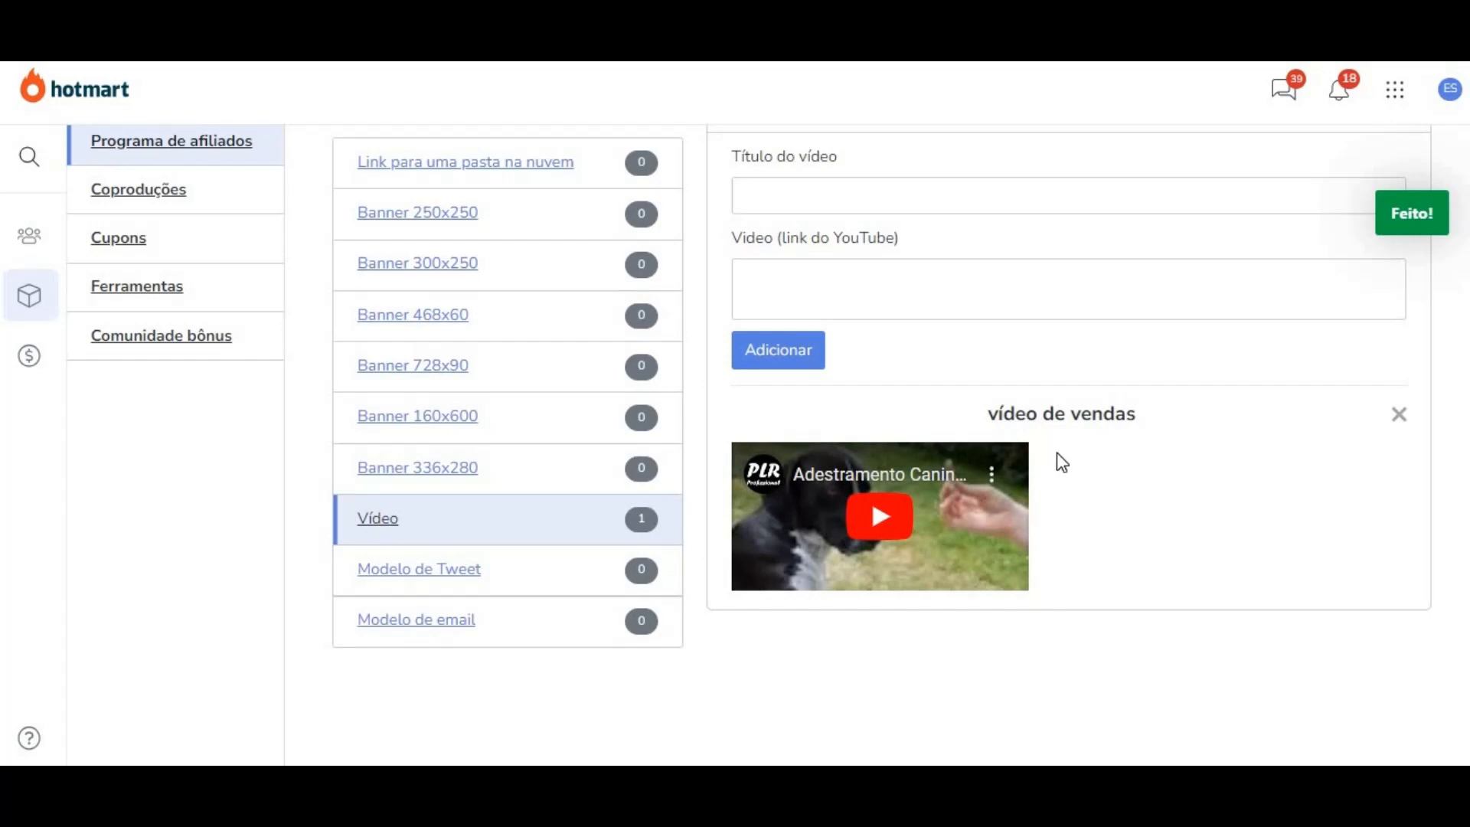
Step: Dismiss the YouTube notification covering the promotional material page
{"action": "scroll", "coordinate": [1057, 458], "scroll_direction": "up", "scroll_amount": 3}
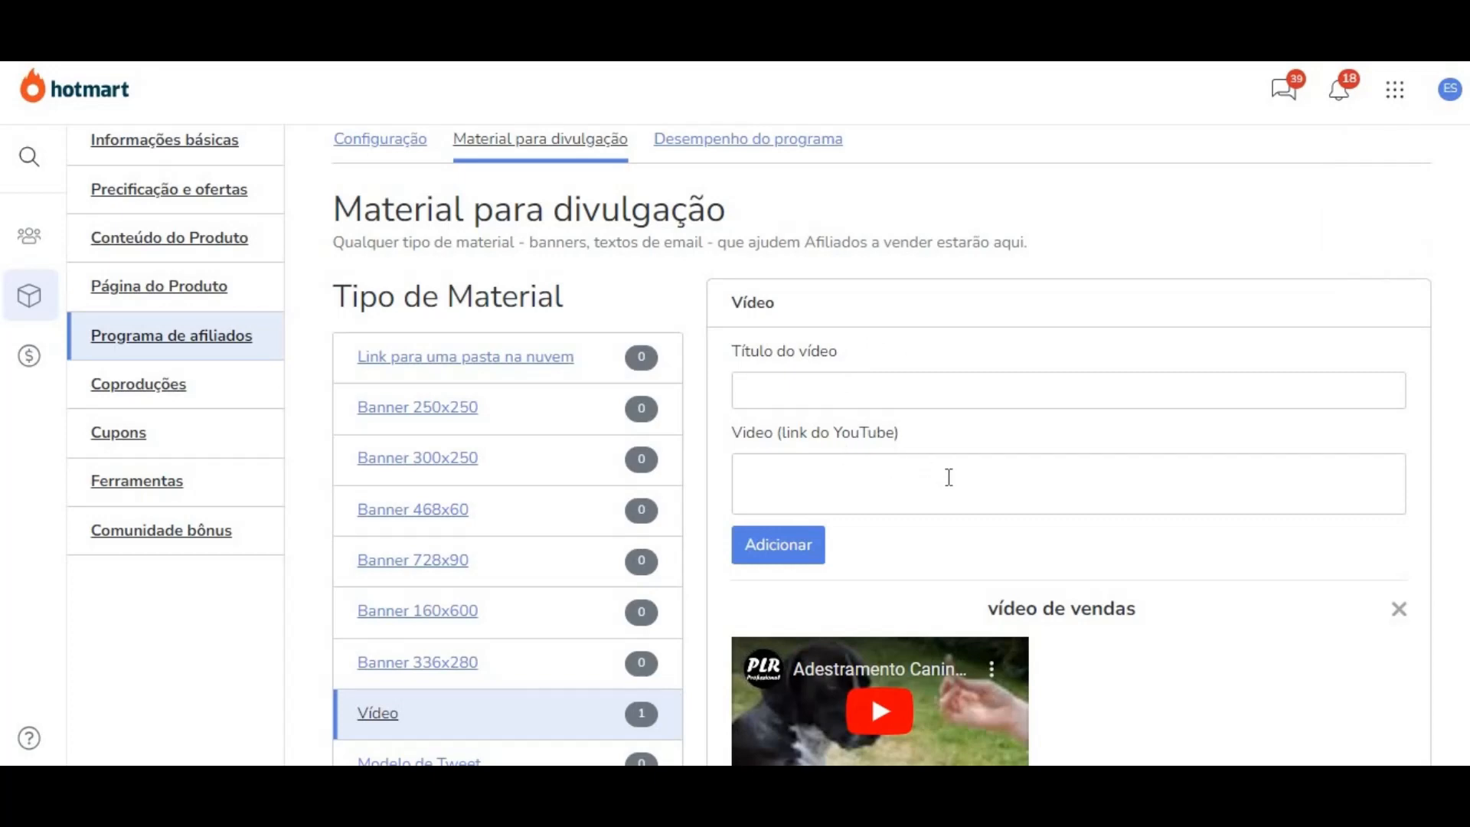
{"action": "scroll", "coordinate": [950, 477], "scroll_direction": "down", "scroll_amount": 3}
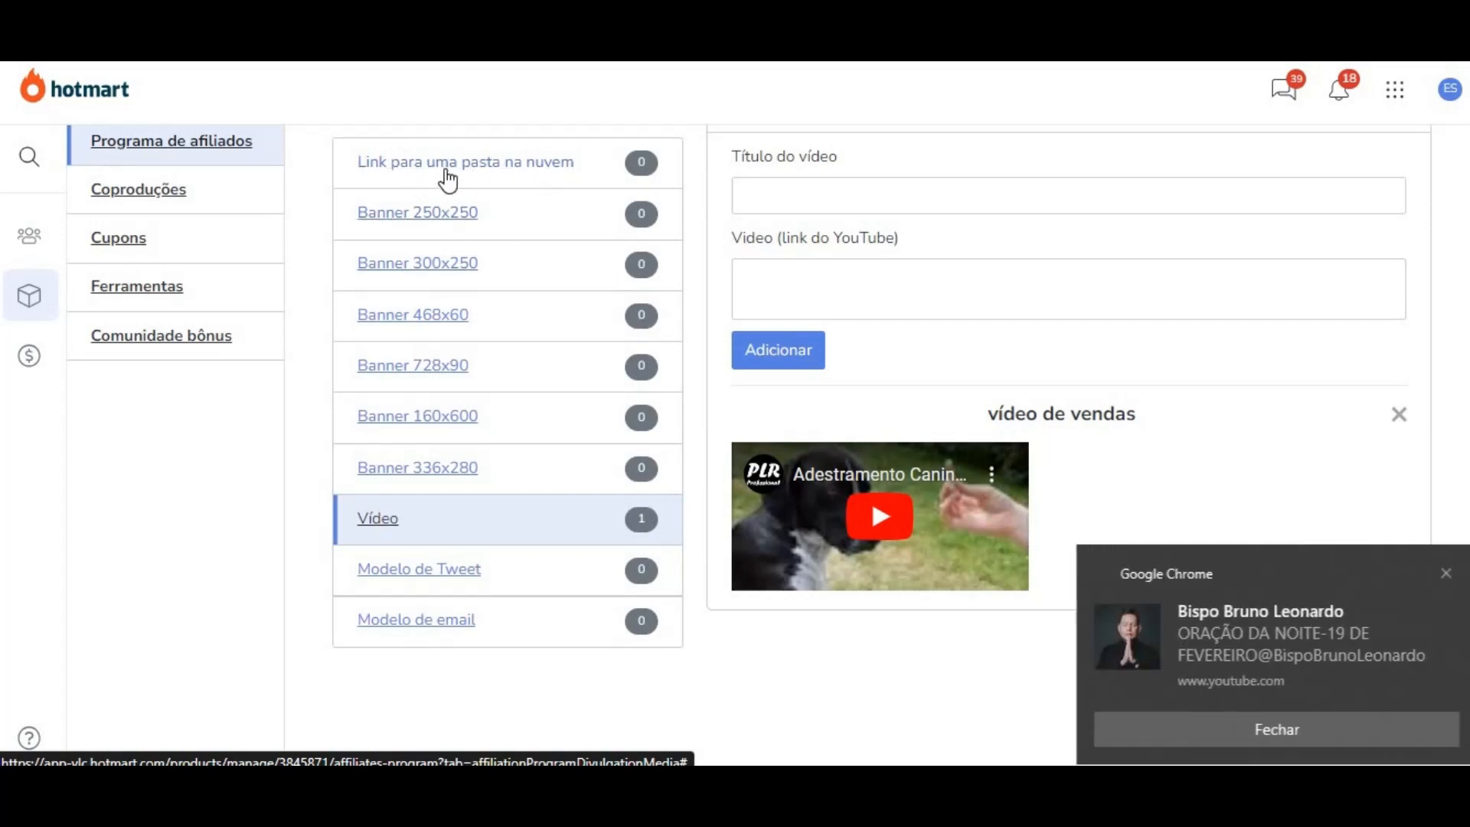
{"action": "left_click", "coordinate": [1290, 732]}
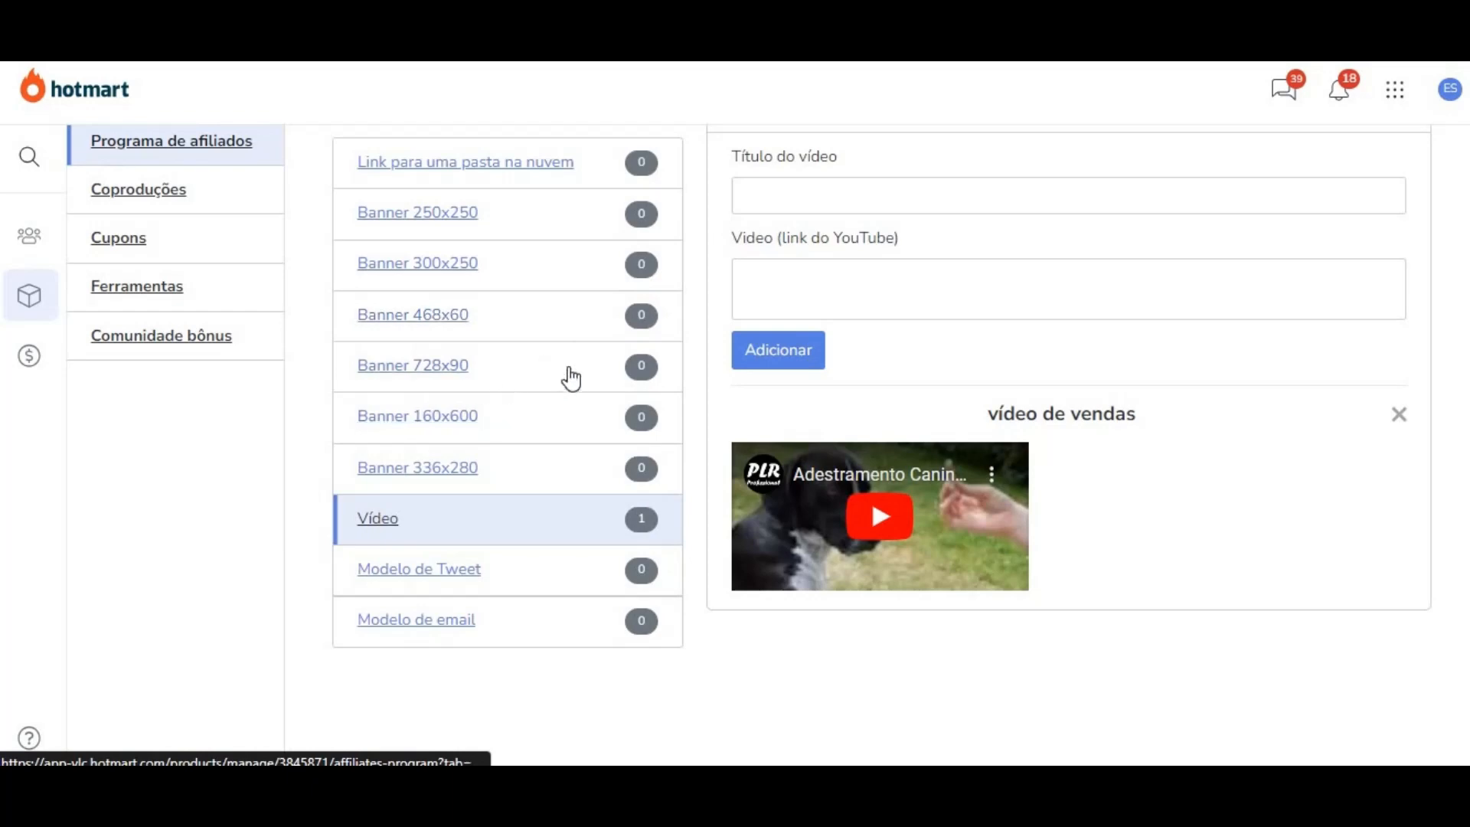
Step: Open the product's Painel and review the six registration steps and the option to finalize the registration
{"action": "scroll", "coordinate": [138, 375], "scroll_direction": "up", "scroll_amount": 5}
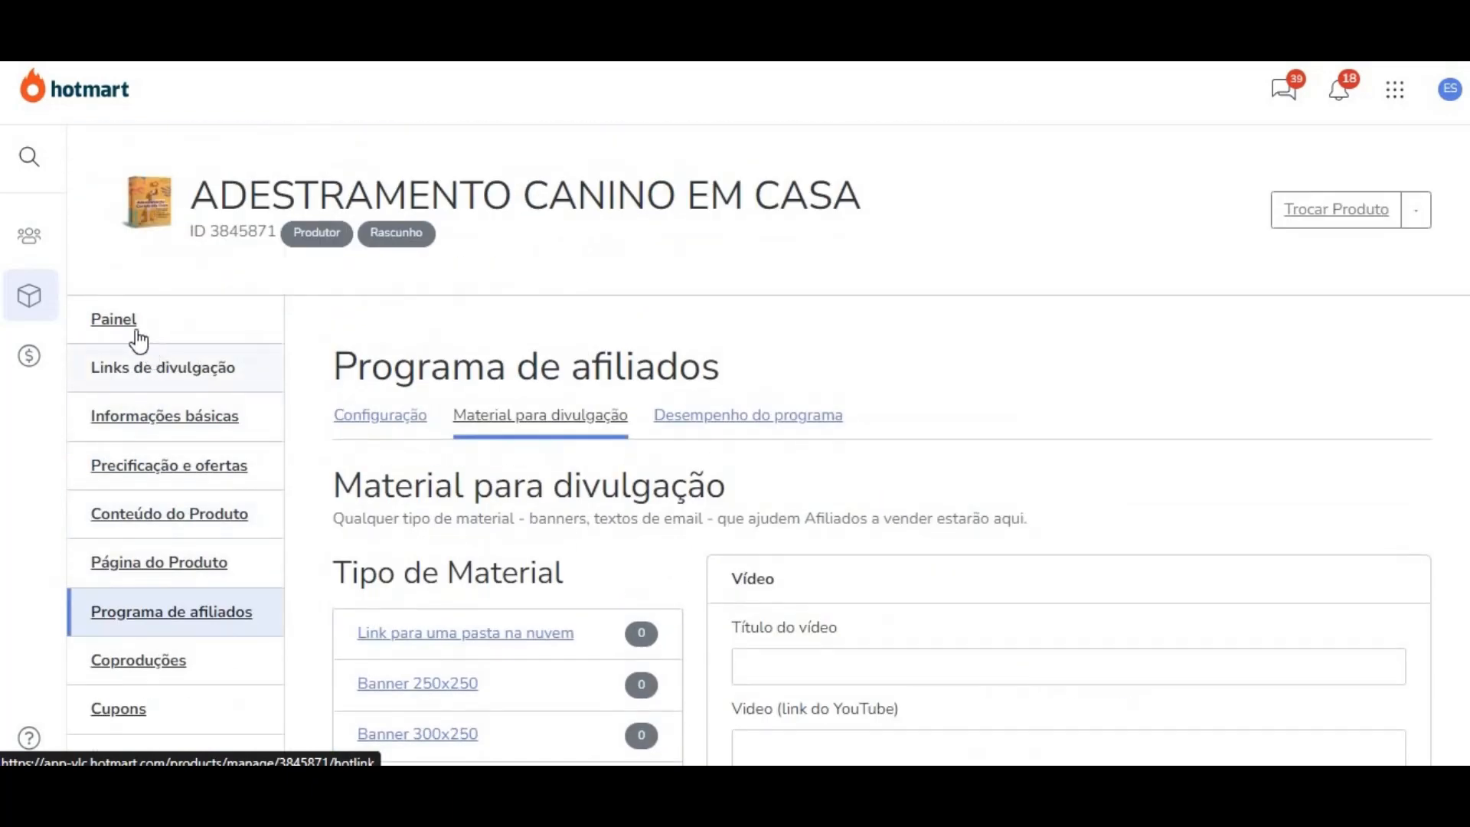
{"action": "left_click", "coordinate": [117, 325]}
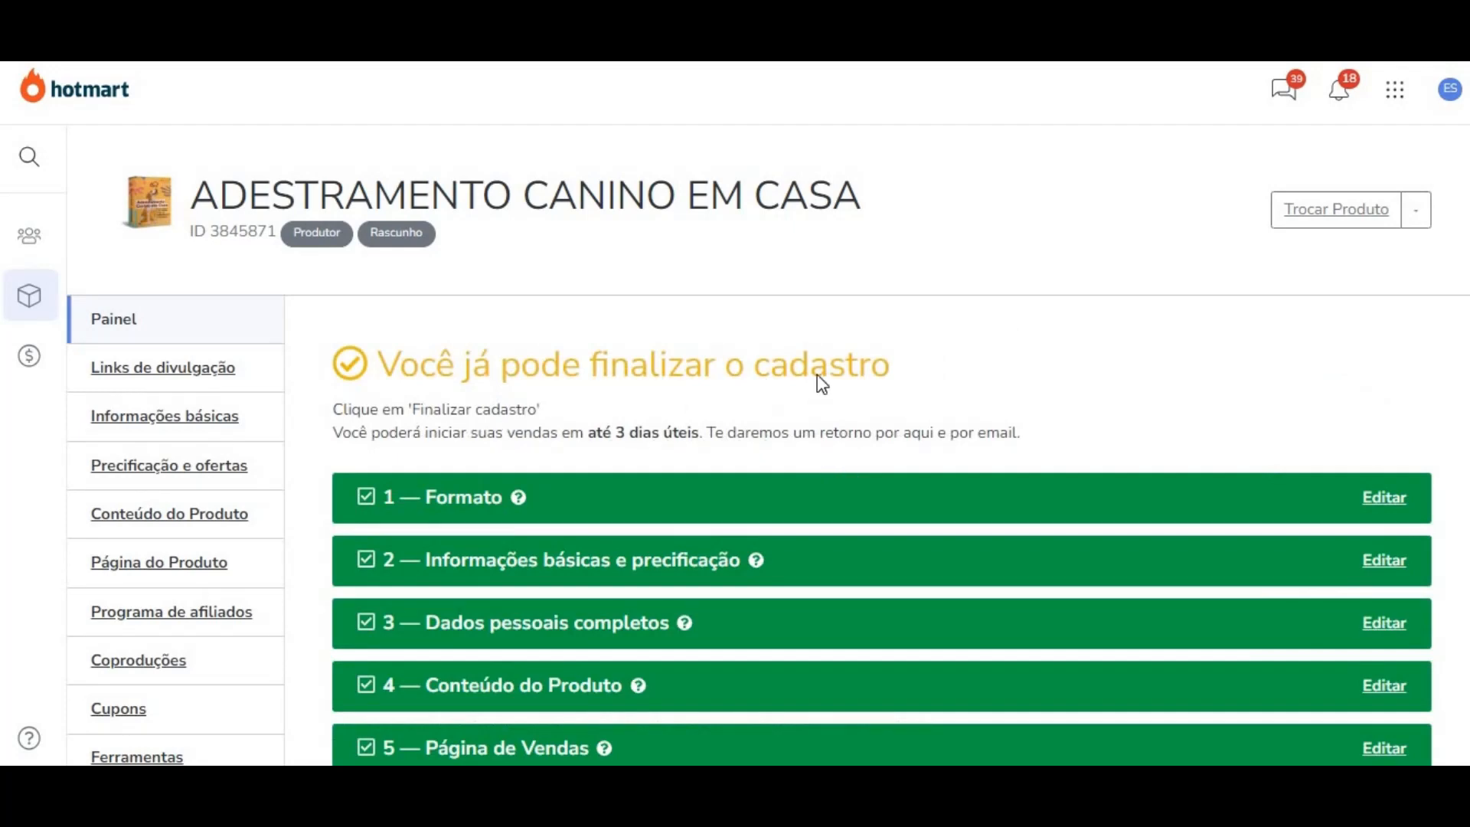
{"action": "scroll", "coordinate": [816, 374], "scroll_direction": "down", "scroll_amount": 4}
{"action": "scroll", "coordinate": [815, 372], "scroll_direction": "up", "scroll_amount": 3}
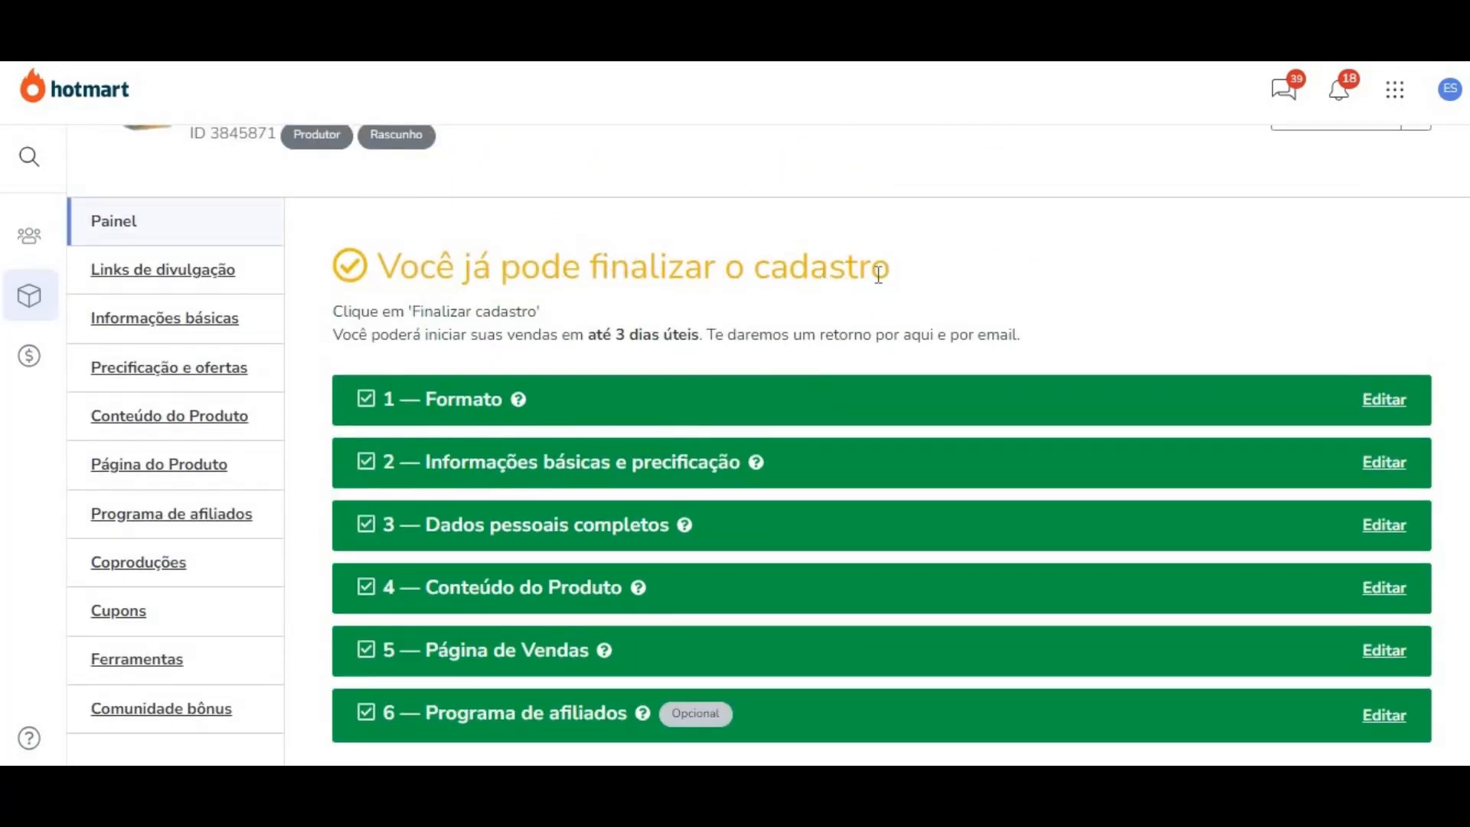
{"action": "scroll", "coordinate": [449, 365], "scroll_direction": "down", "scroll_amount": 3}
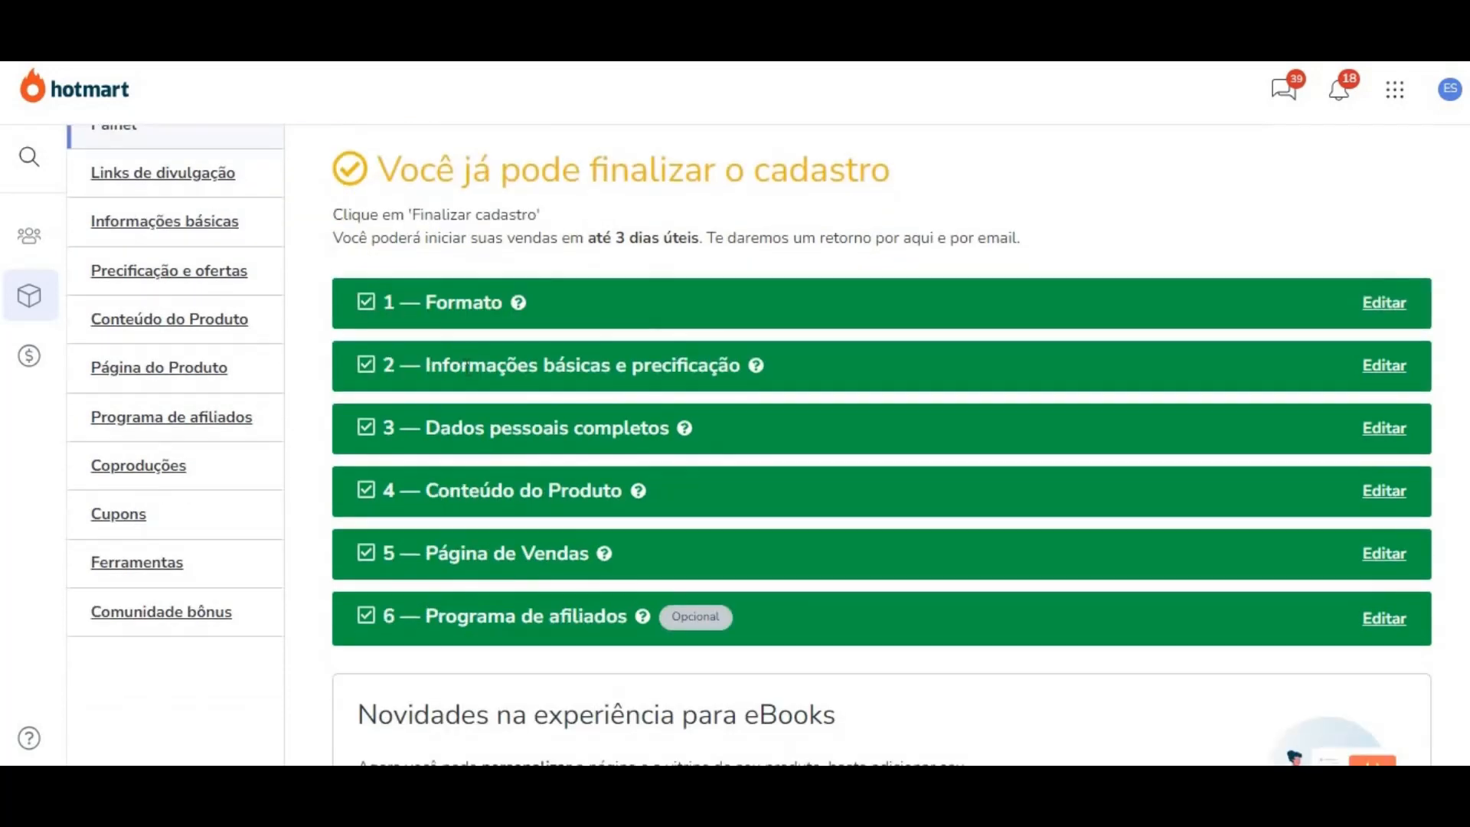
{"action": "scroll", "coordinate": [567, 499], "scroll_direction": "down", "scroll_amount": 5}
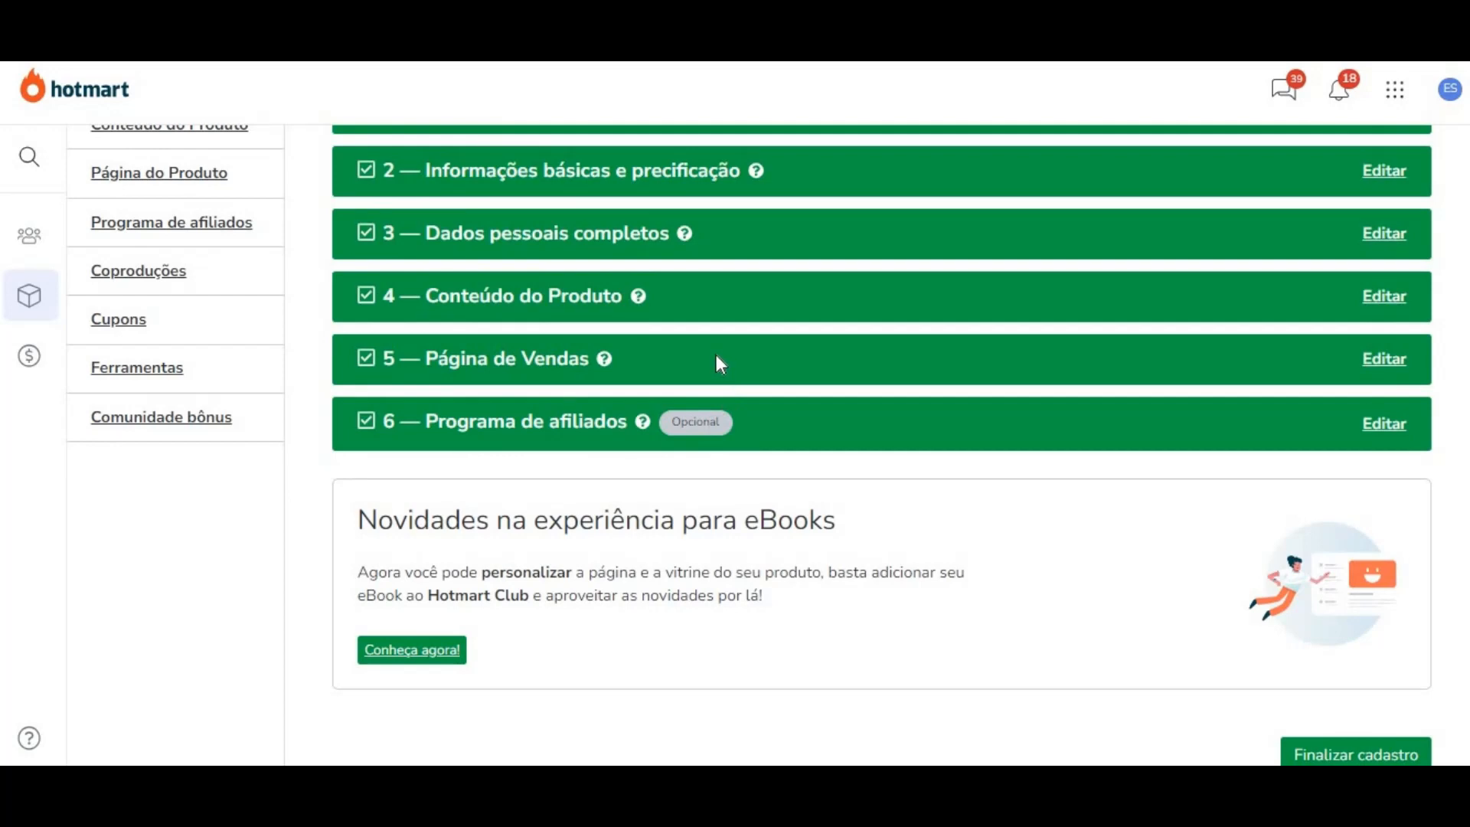
Step: Find Proteção para ebooks (DRM Social) among the product's Ferramentas and open its settings
{"action": "left_click", "coordinate": [132, 379]}
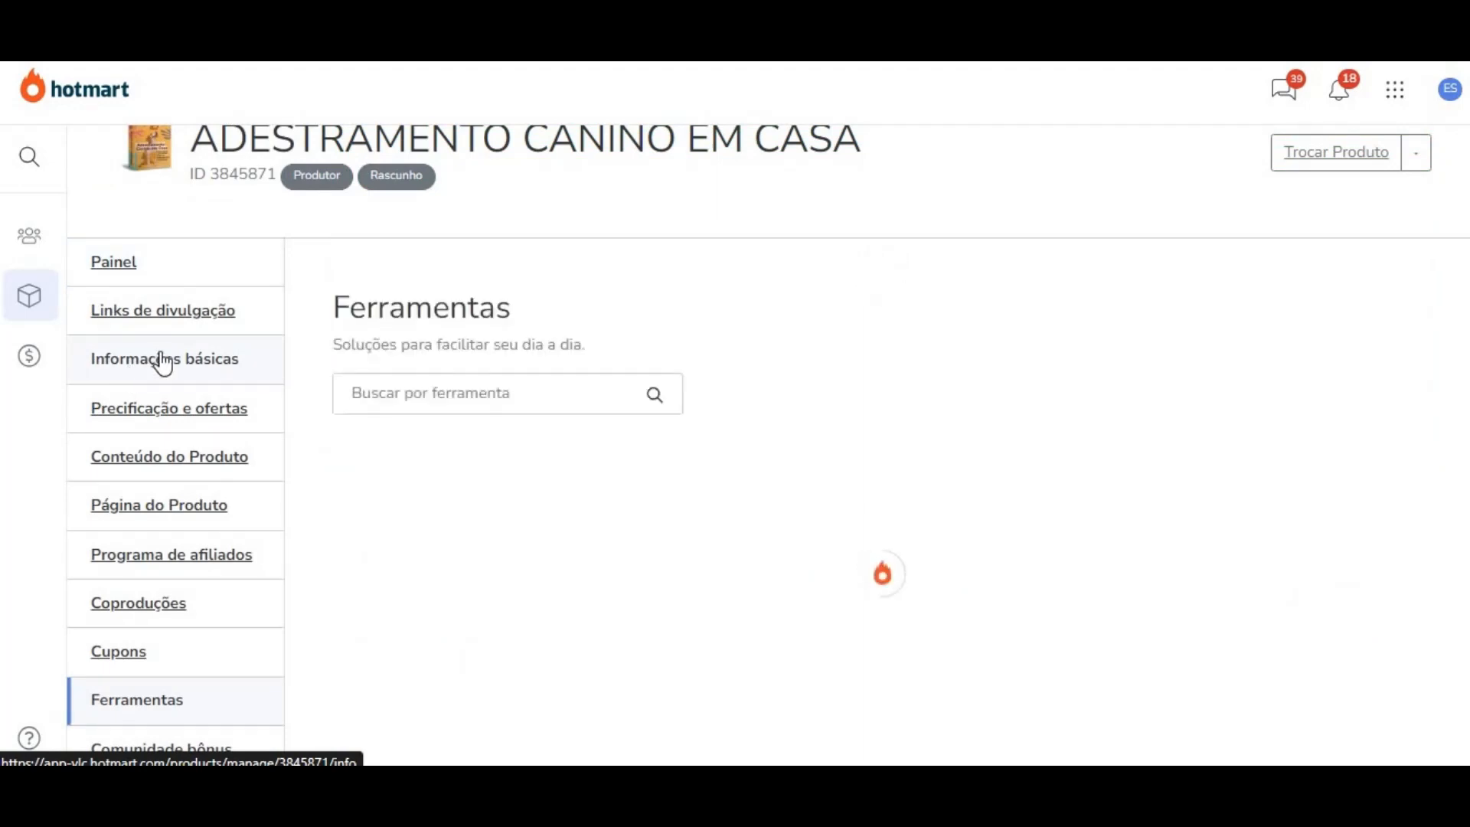
{"action": "scroll", "coordinate": [163, 353], "scroll_direction": "down", "scroll_amount": 4}
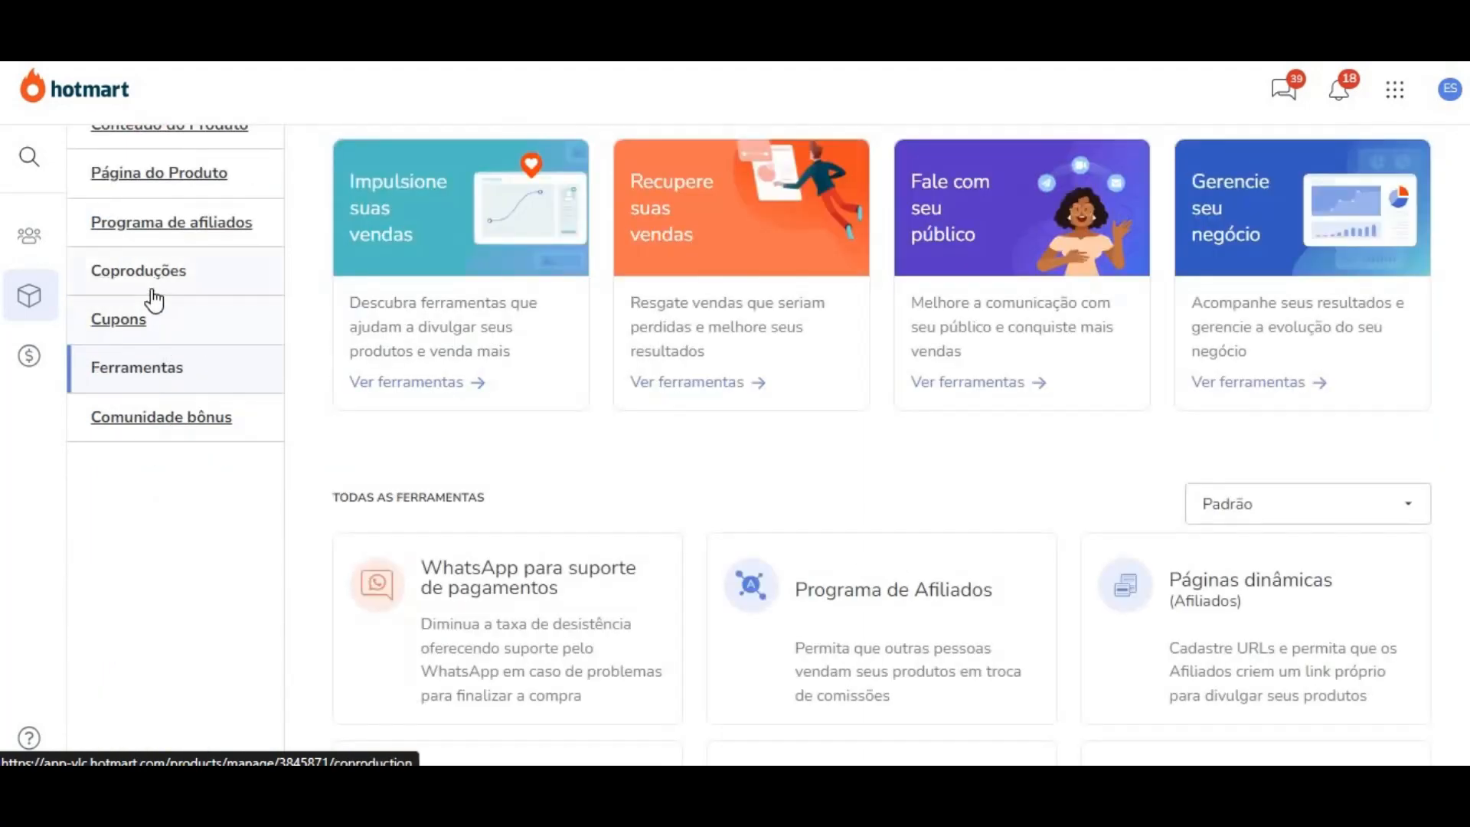
{"action": "scroll", "coordinate": [164, 295], "scroll_direction": "up", "scroll_amount": 4}
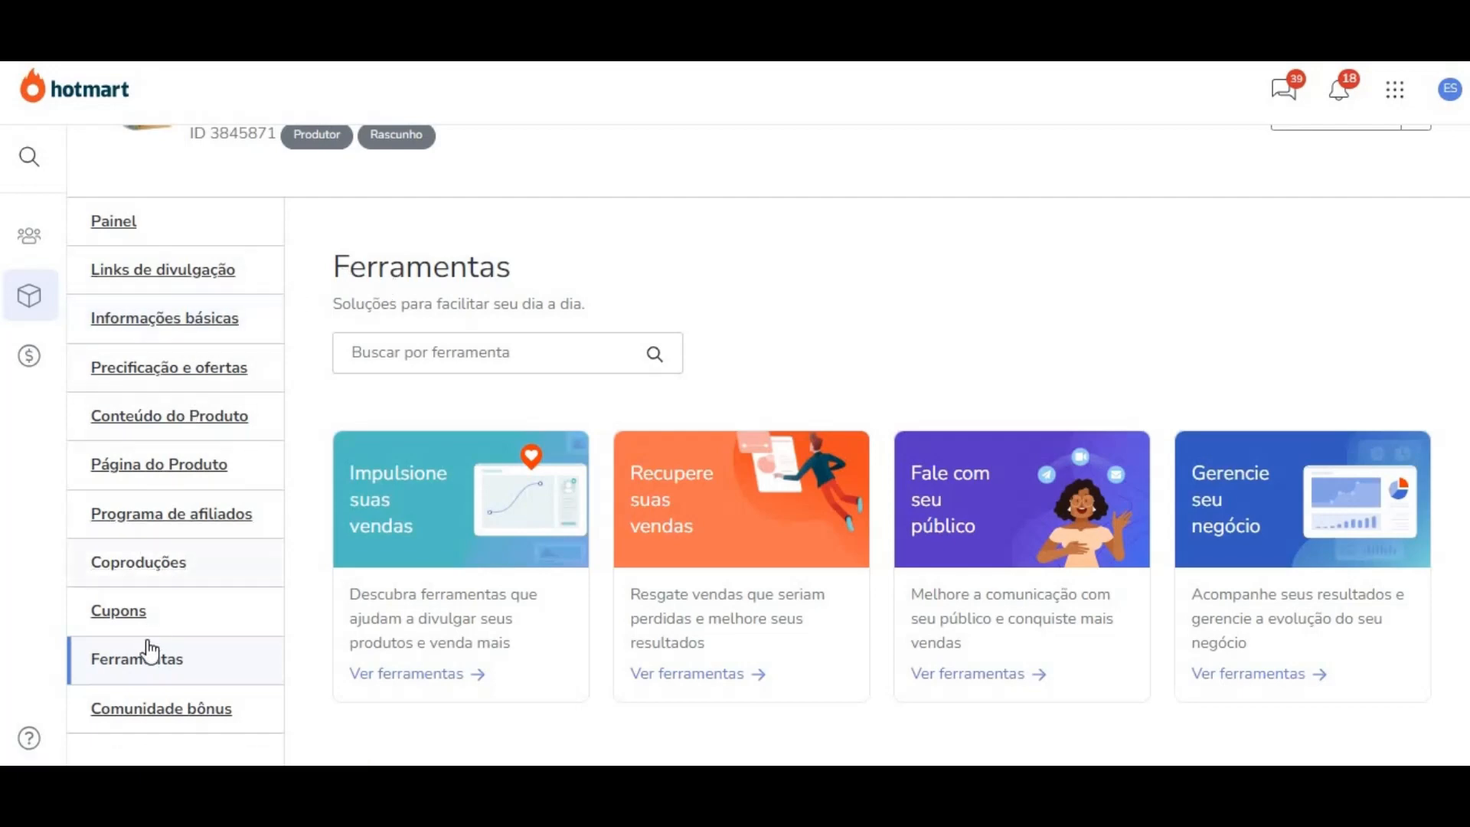
{"action": "scroll", "coordinate": [509, 438], "scroll_direction": "down", "scroll_amount": 6}
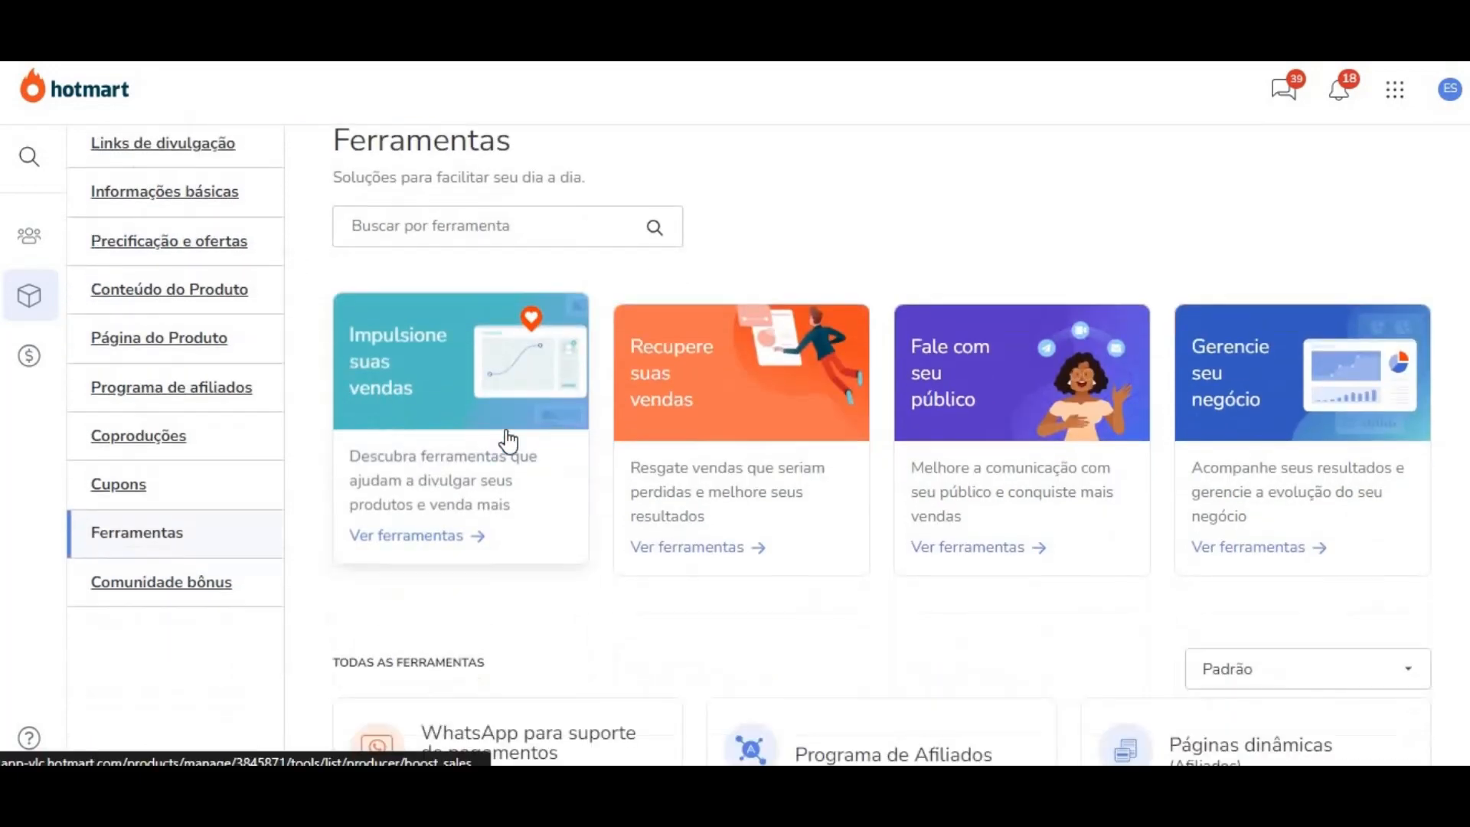
{"action": "scroll", "coordinate": [508, 440], "scroll_direction": "down", "scroll_amount": 4}
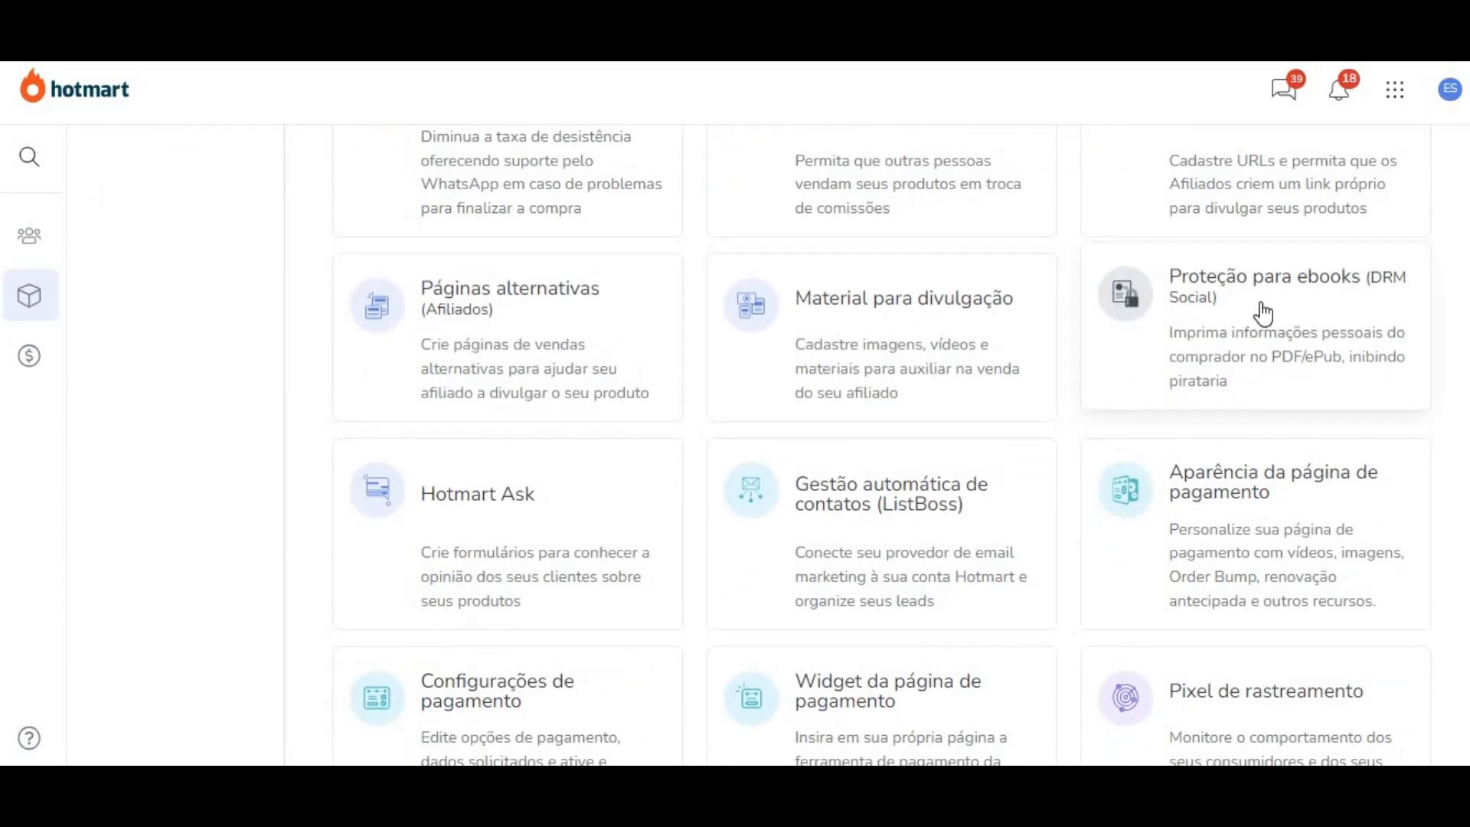
{"action": "left_click", "coordinate": [1235, 300]}
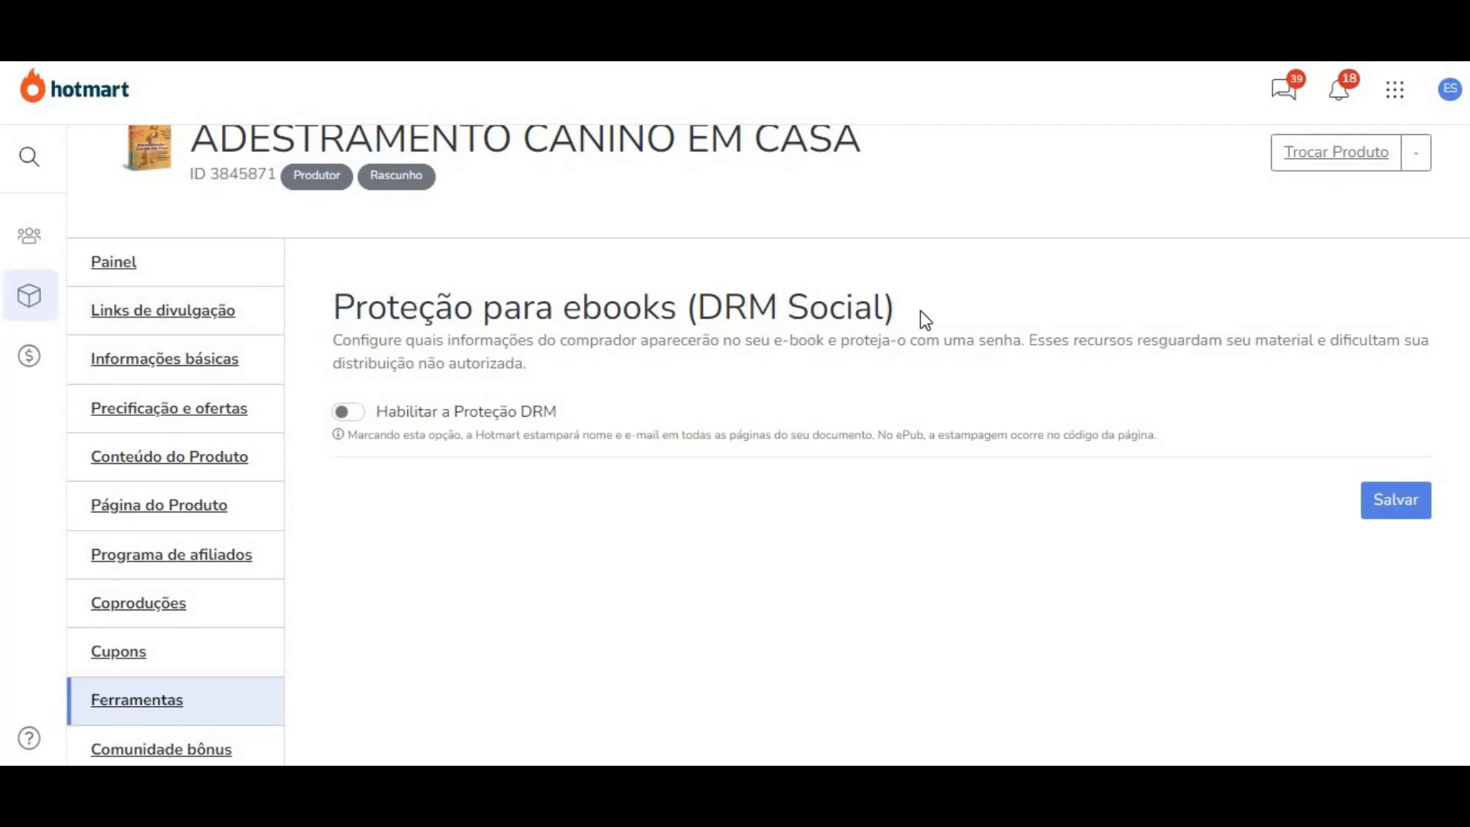
Step: Enable DRM protection for PDF, with the largest font size and Verde as the font colour
{"action": "left_click", "coordinate": [354, 416]}
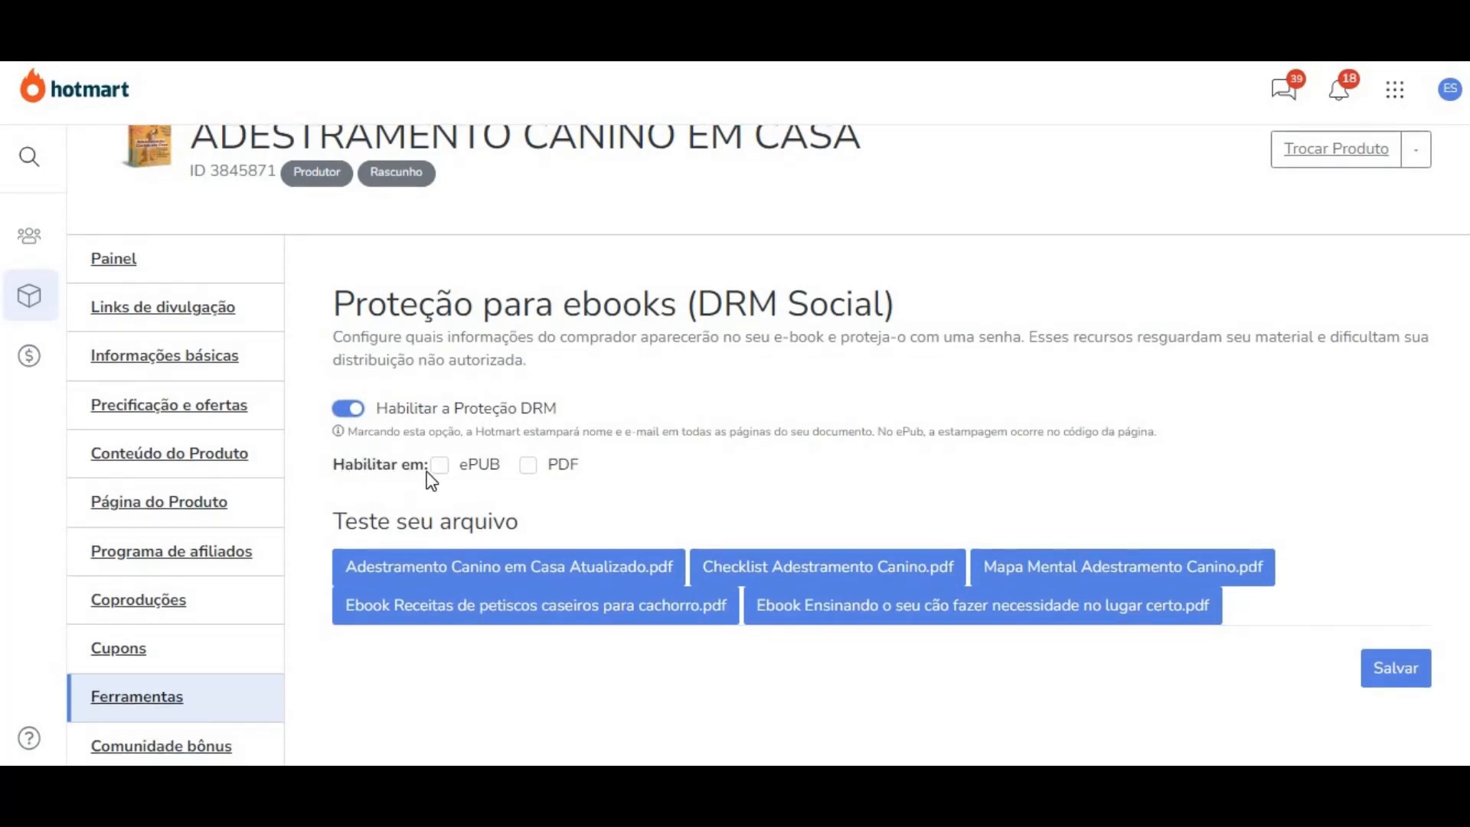
{"action": "left_click", "coordinate": [529, 468]}
{"action": "scroll", "coordinate": [827, 444], "scroll_direction": "down", "scroll_amount": 3}
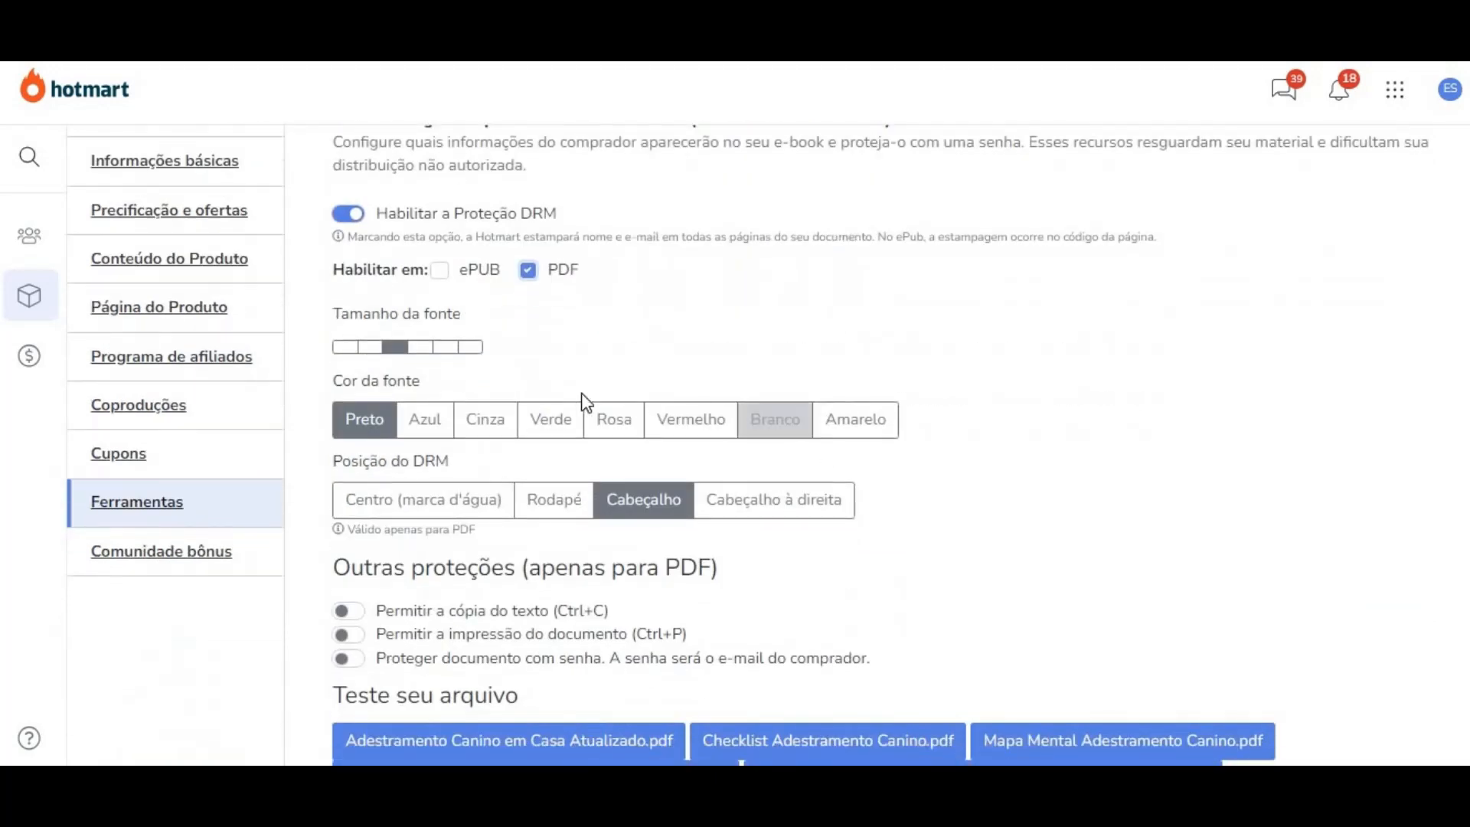
{"action": "left_click", "coordinate": [473, 348]}
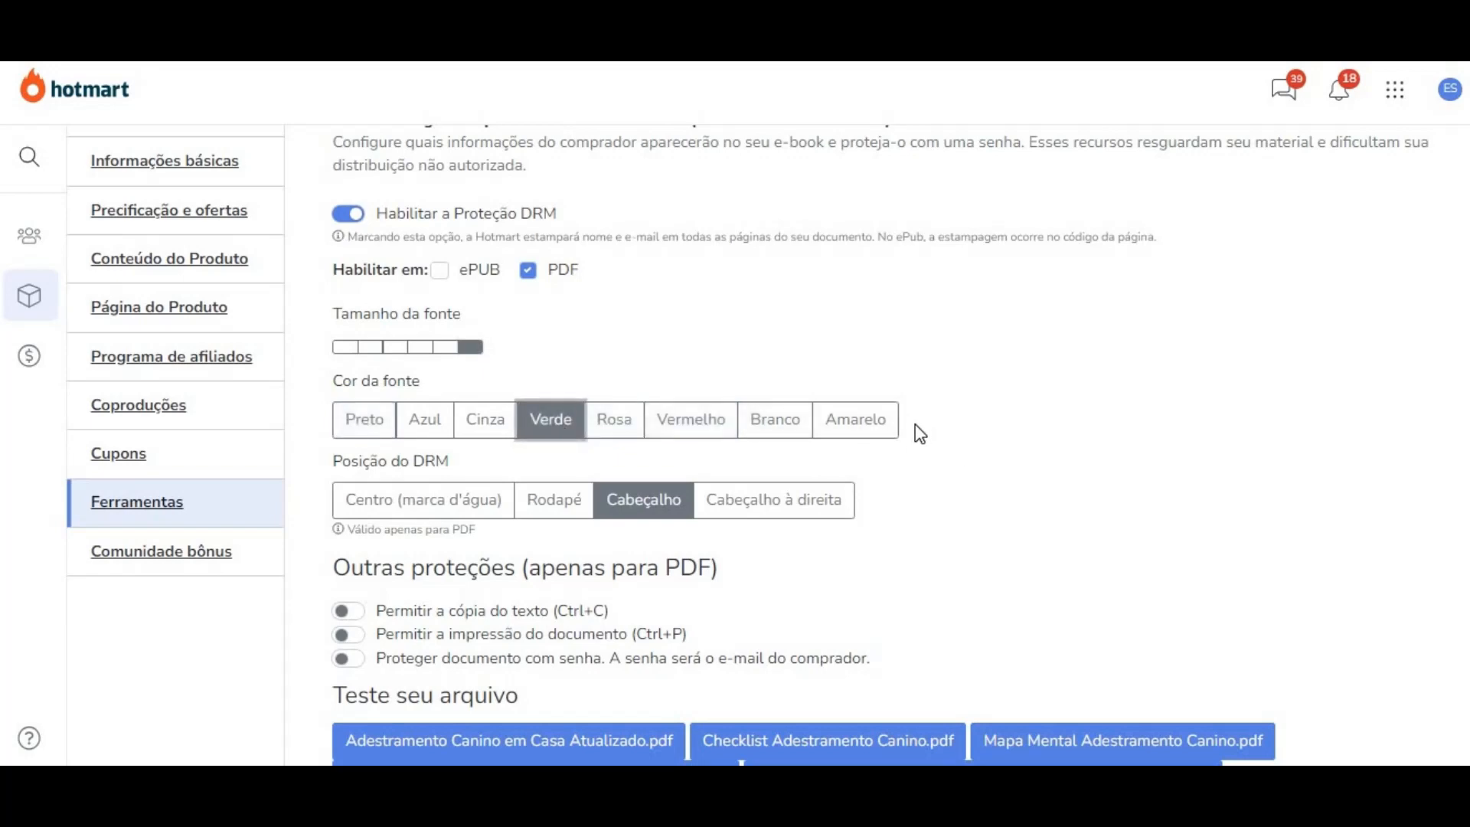
Step: Save the DRM settings with Permitir a cópia do texto switched off
{"action": "scroll", "coordinate": [879, 419], "scroll_direction": "down", "scroll_amount": 2}
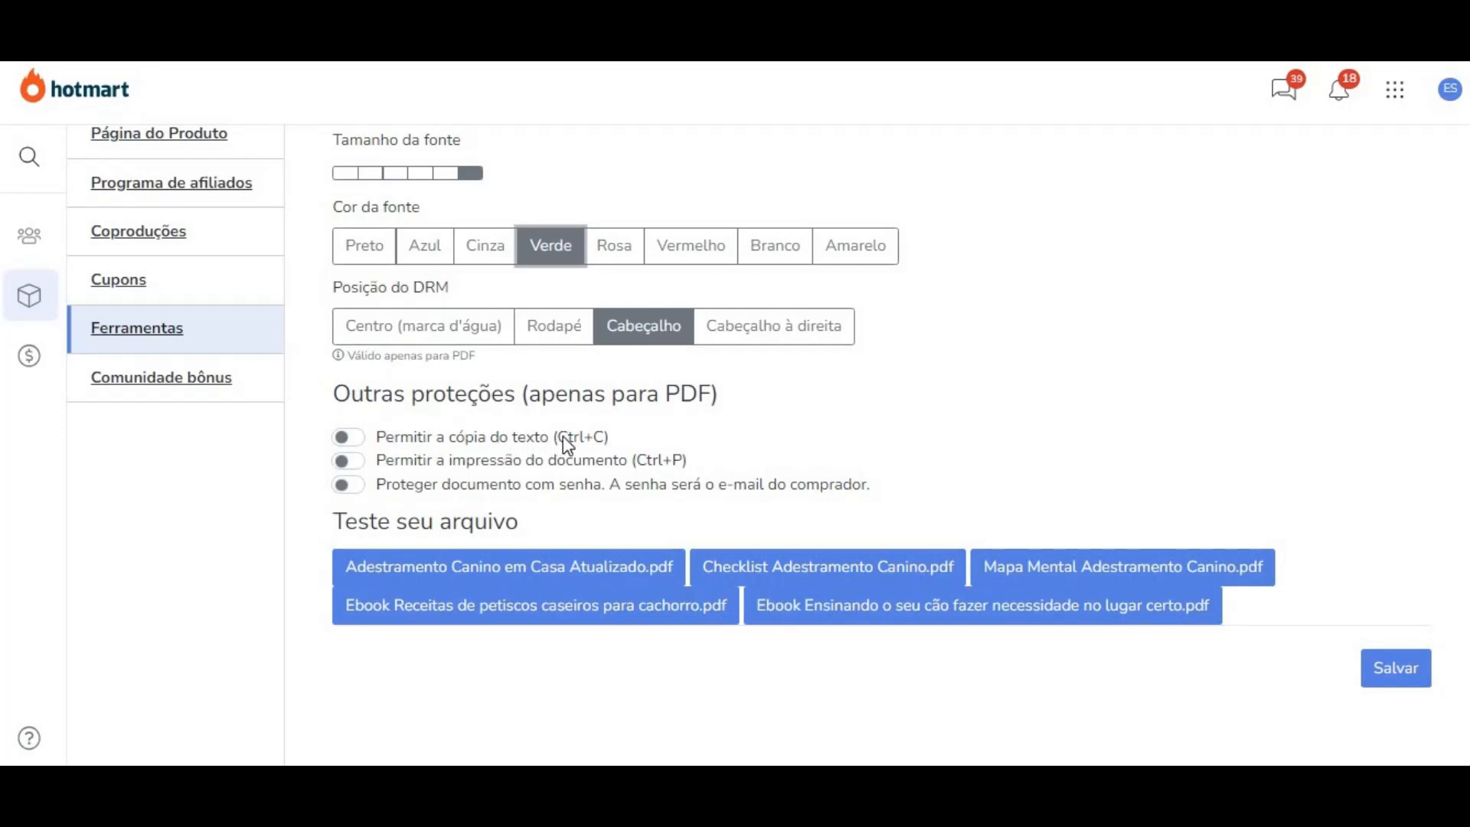
{"action": "left_click", "coordinate": [355, 438]}
{"action": "left_click", "coordinate": [1406, 679]}
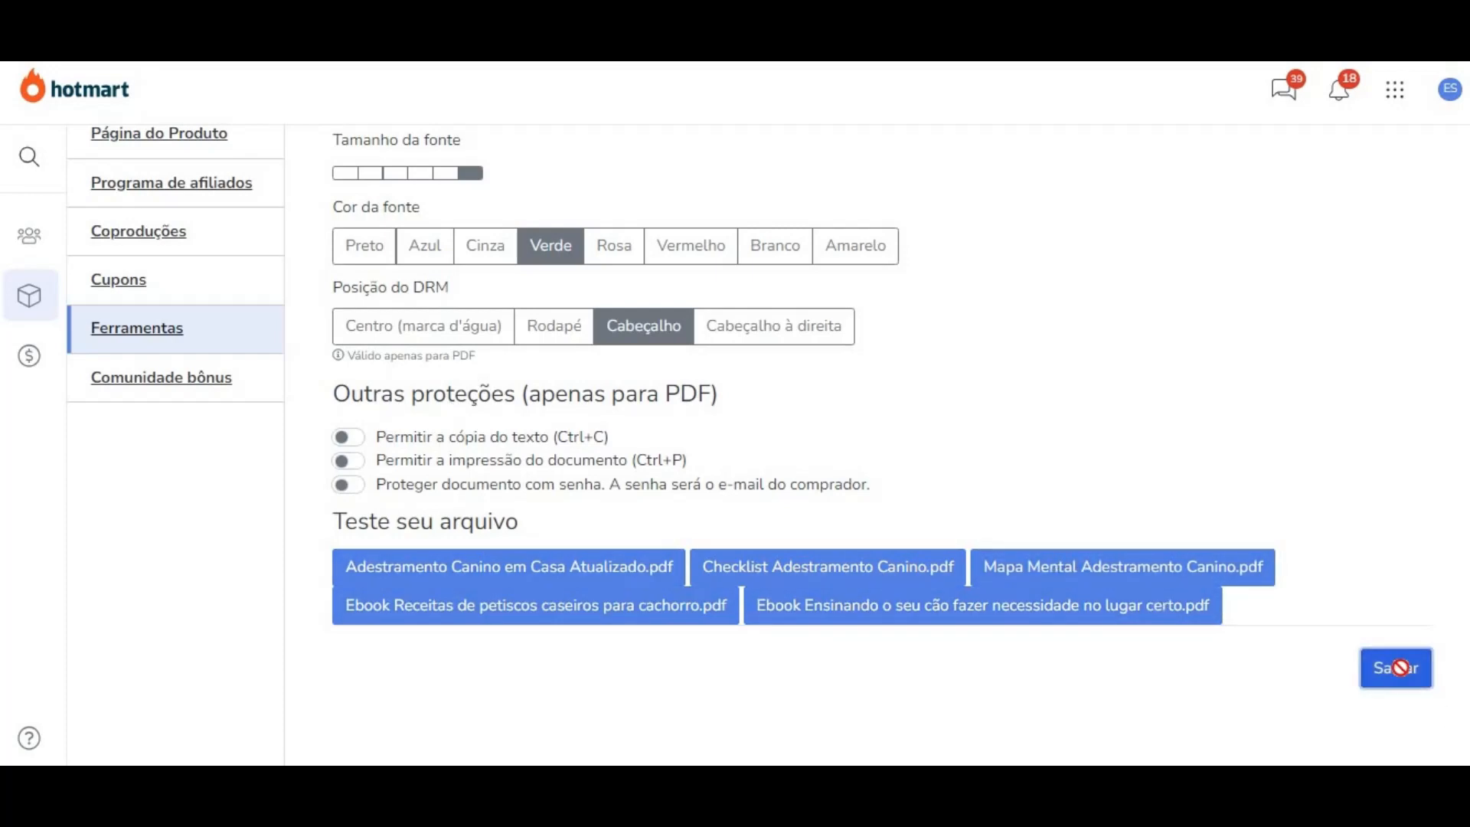
Step: Finalize the product registration from Painel, accepting the Termos de Uso, the Termo de Tratamento de Dados Pessoais and the Política de Privacidade
{"action": "scroll", "coordinate": [440, 480], "scroll_direction": "up", "scroll_amount": 5}
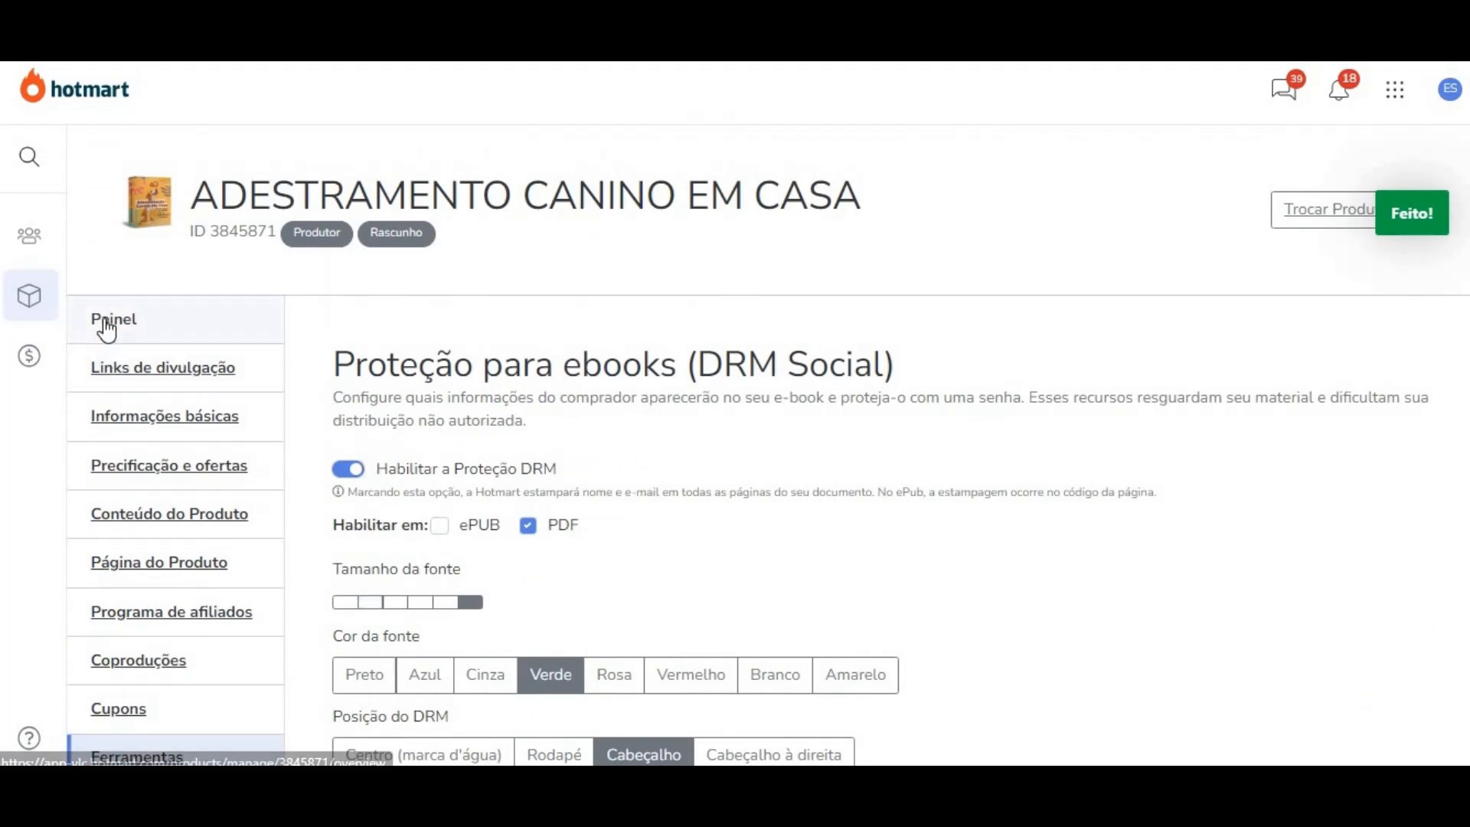
{"action": "left_click", "coordinate": [101, 333]}
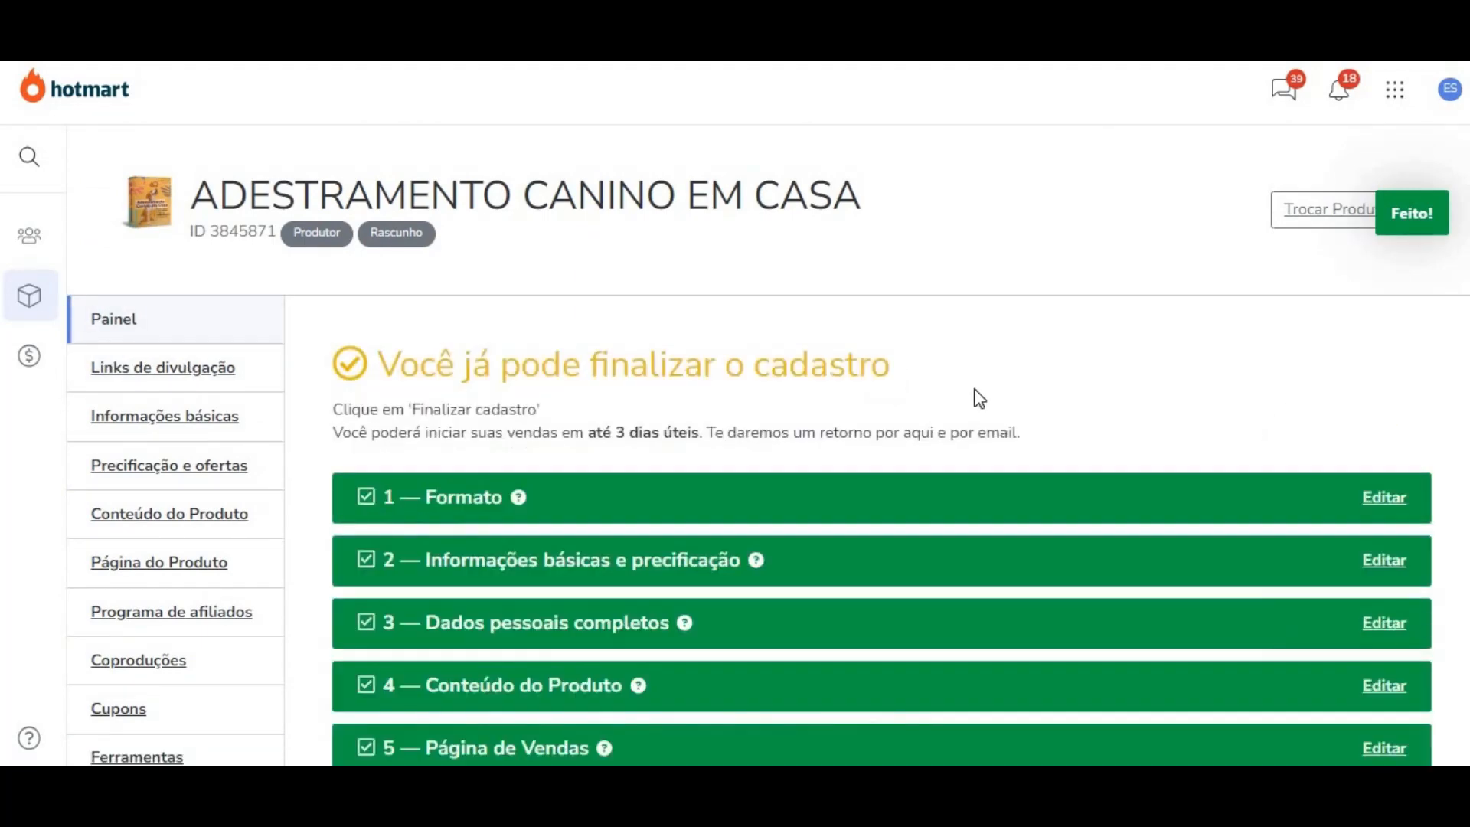
{"action": "scroll", "coordinate": [635, 356], "scroll_direction": "down", "scroll_amount": 6}
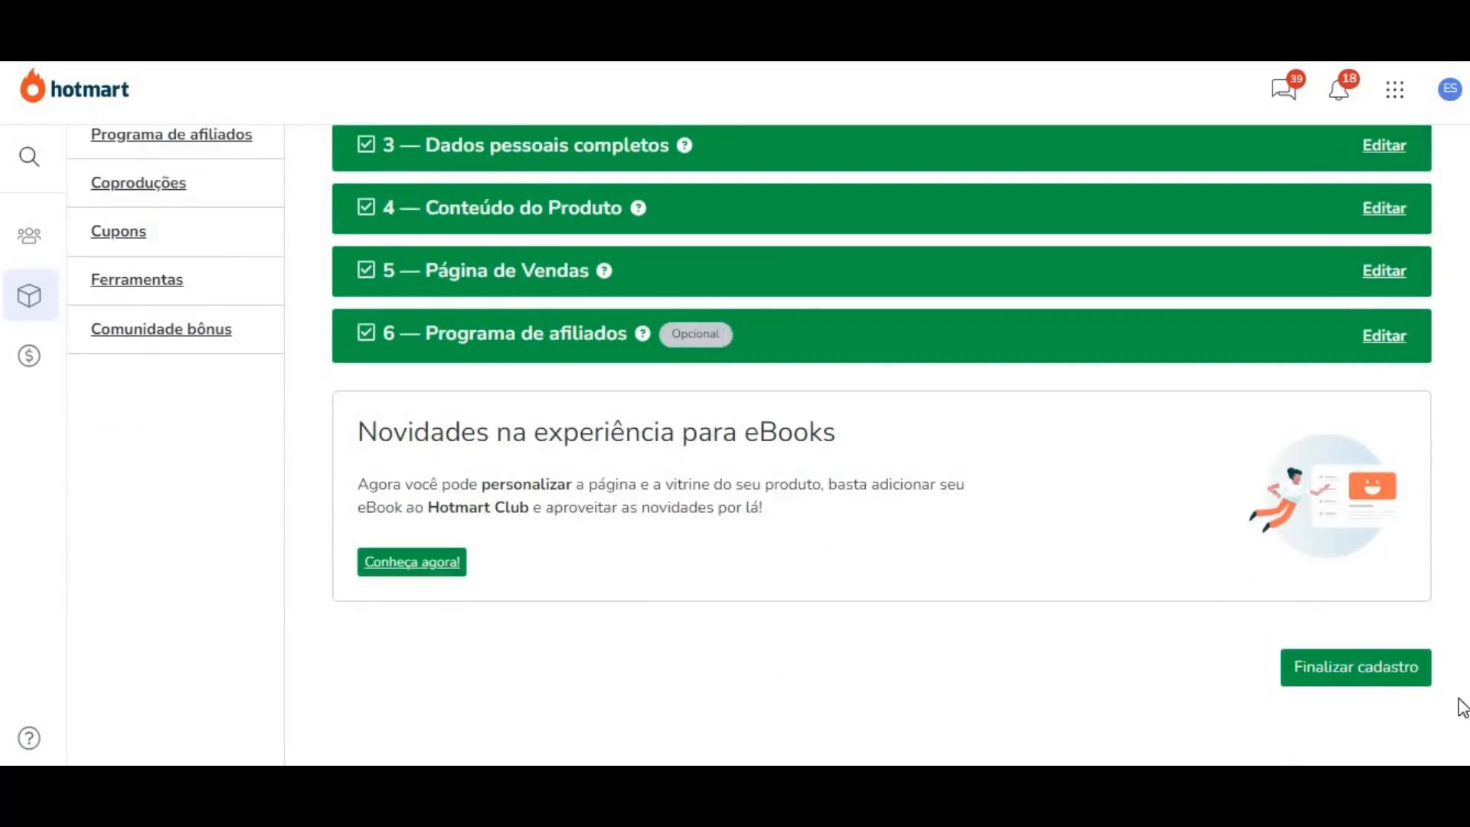
{"action": "left_click", "coordinate": [1348, 684]}
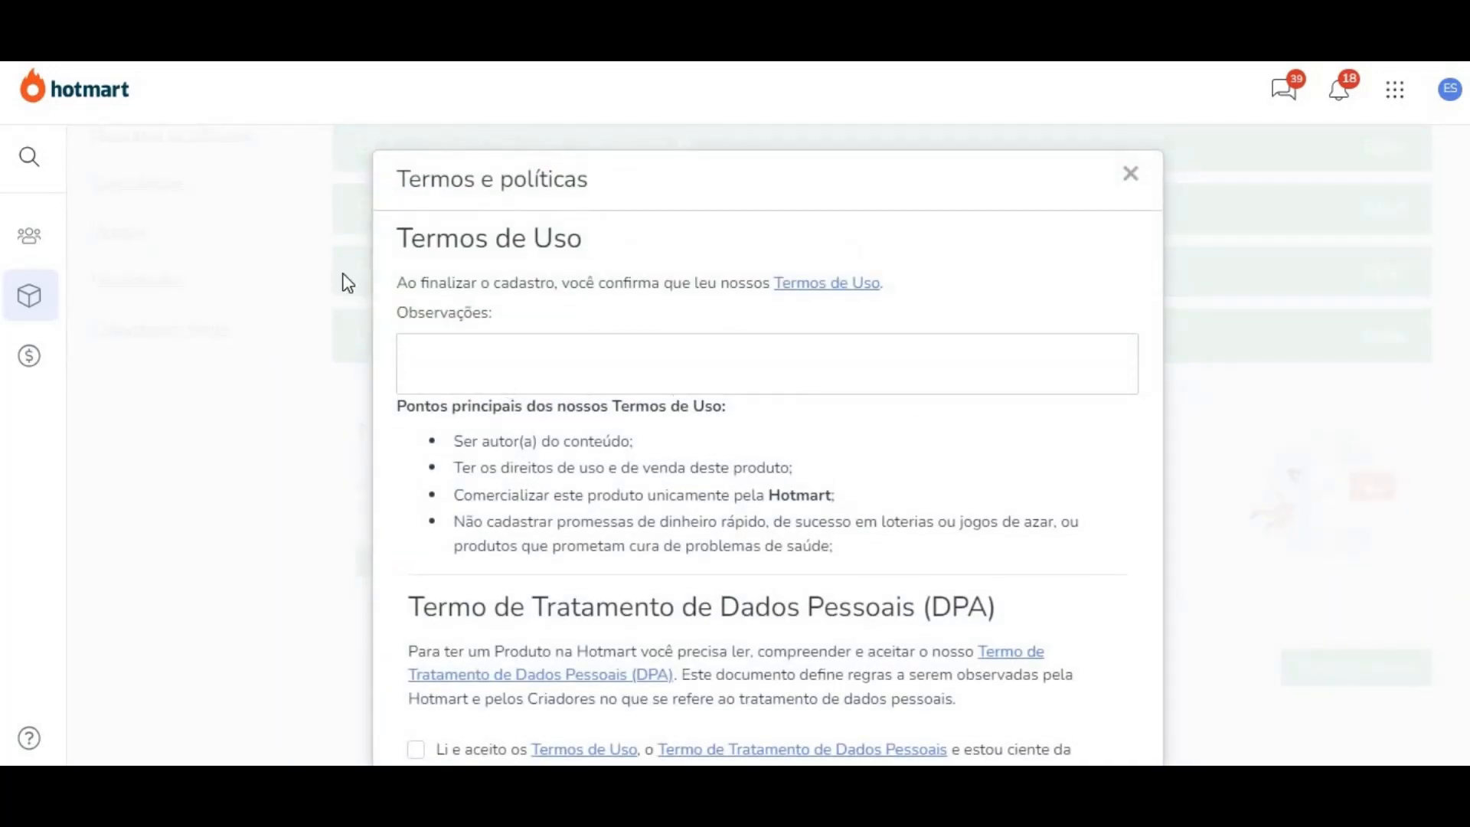
{"action": "scroll", "coordinate": [574, 276], "scroll_direction": "down", "scroll_amount": 3}
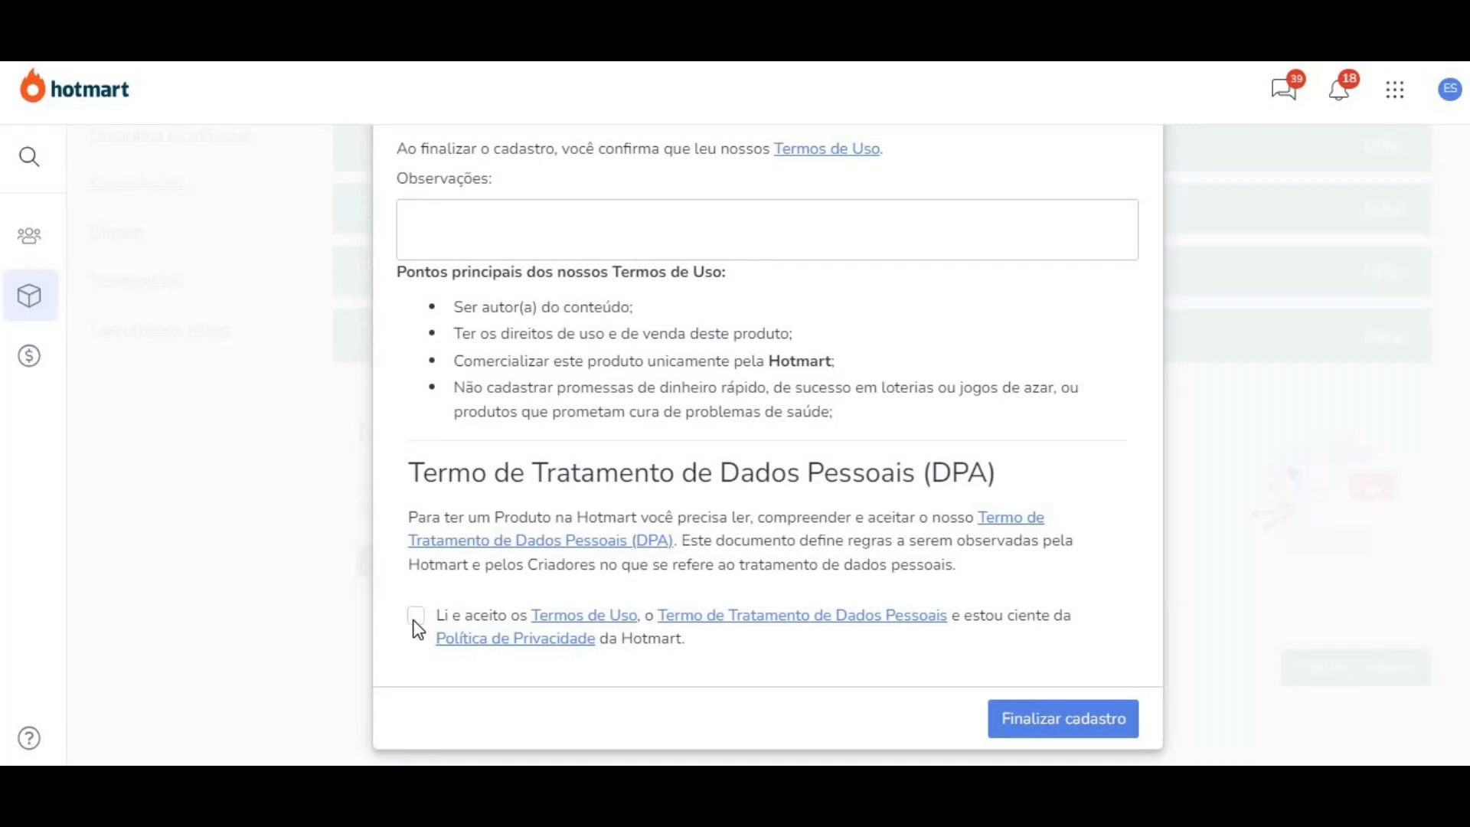
{"action": "left_click", "coordinate": [415, 617]}
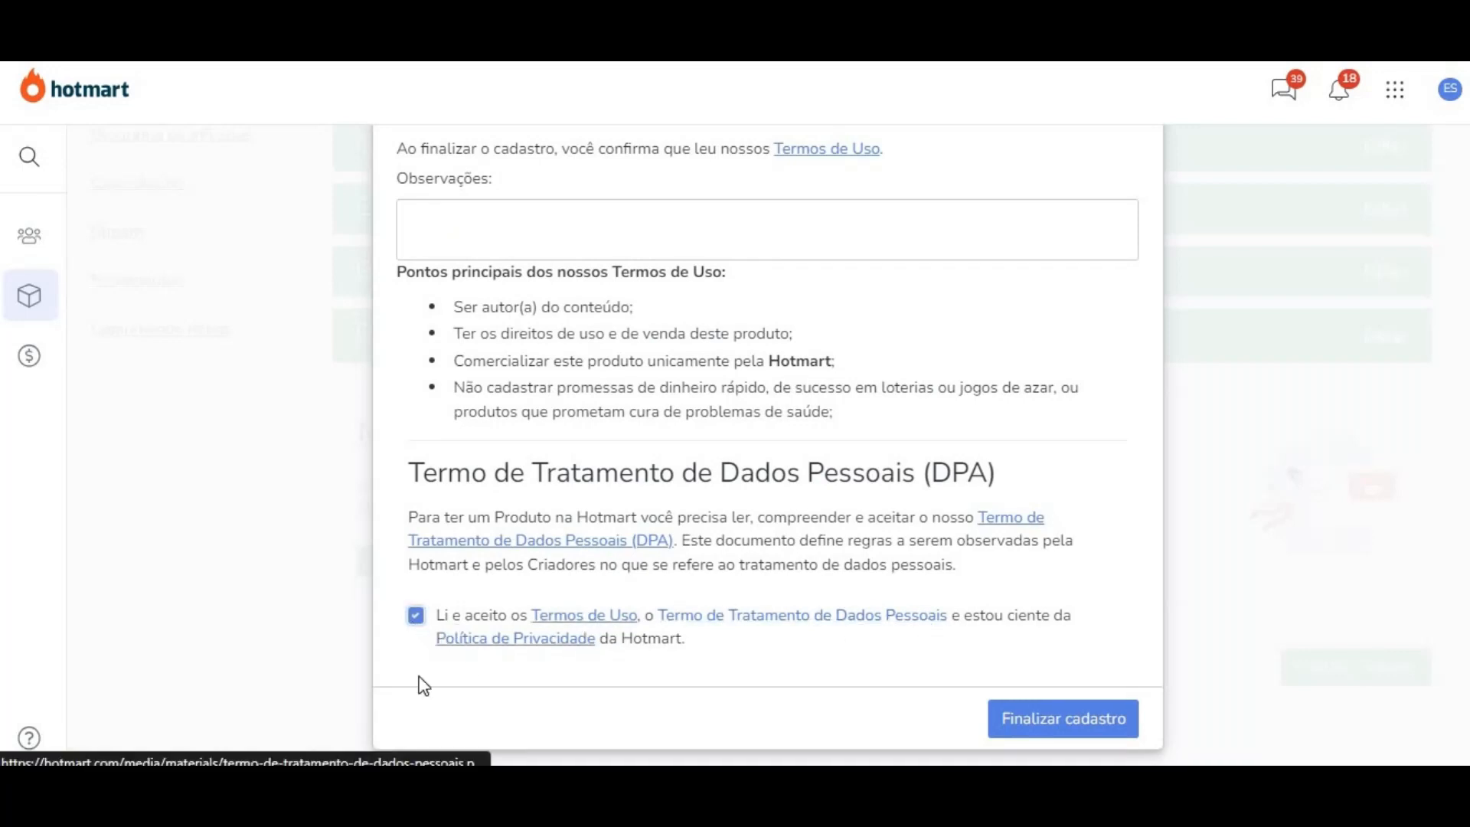
{"action": "left_click", "coordinate": [1049, 722]}
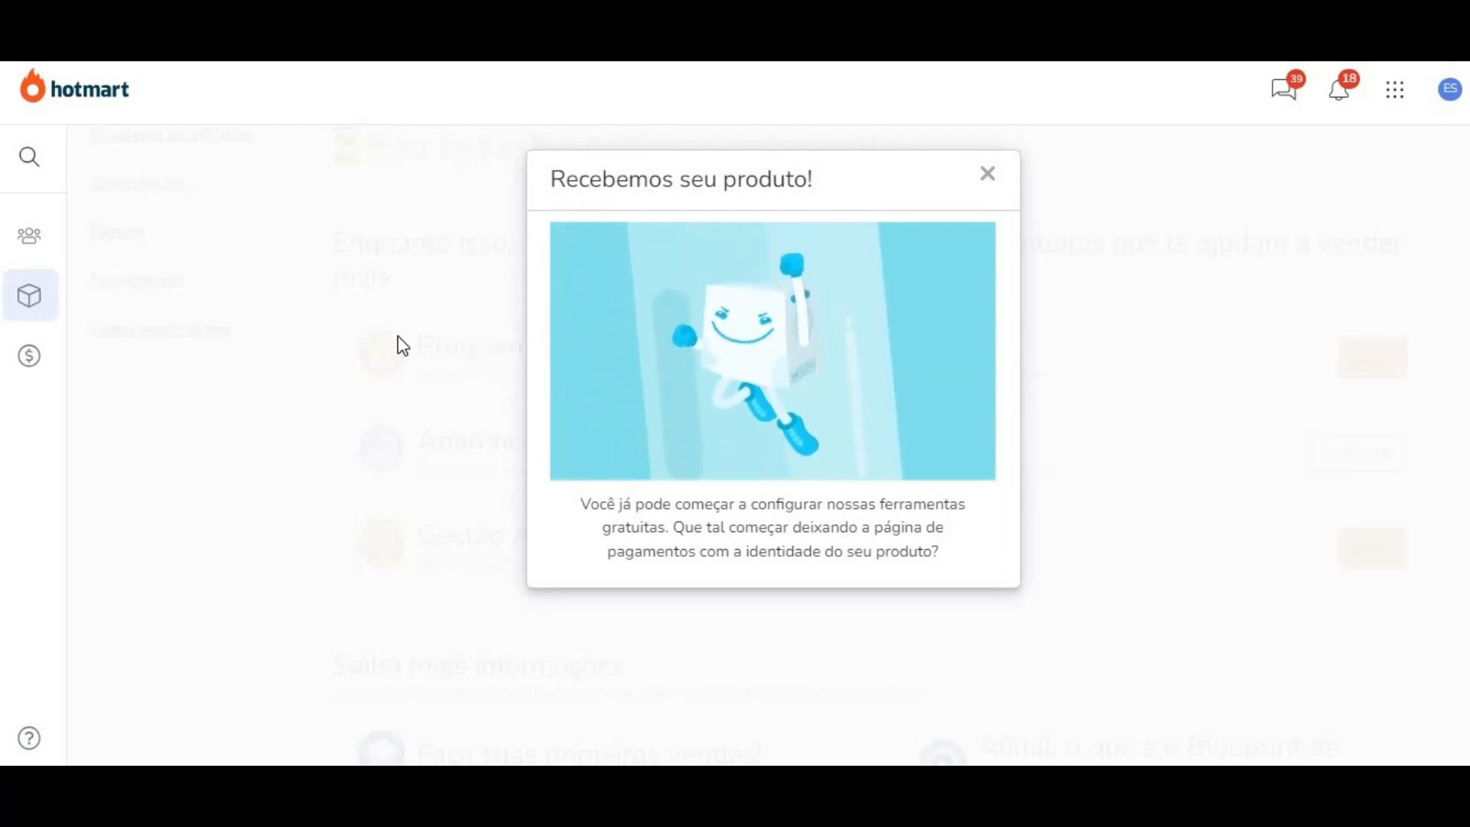
{"action": "left_click", "coordinate": [365, 291]}
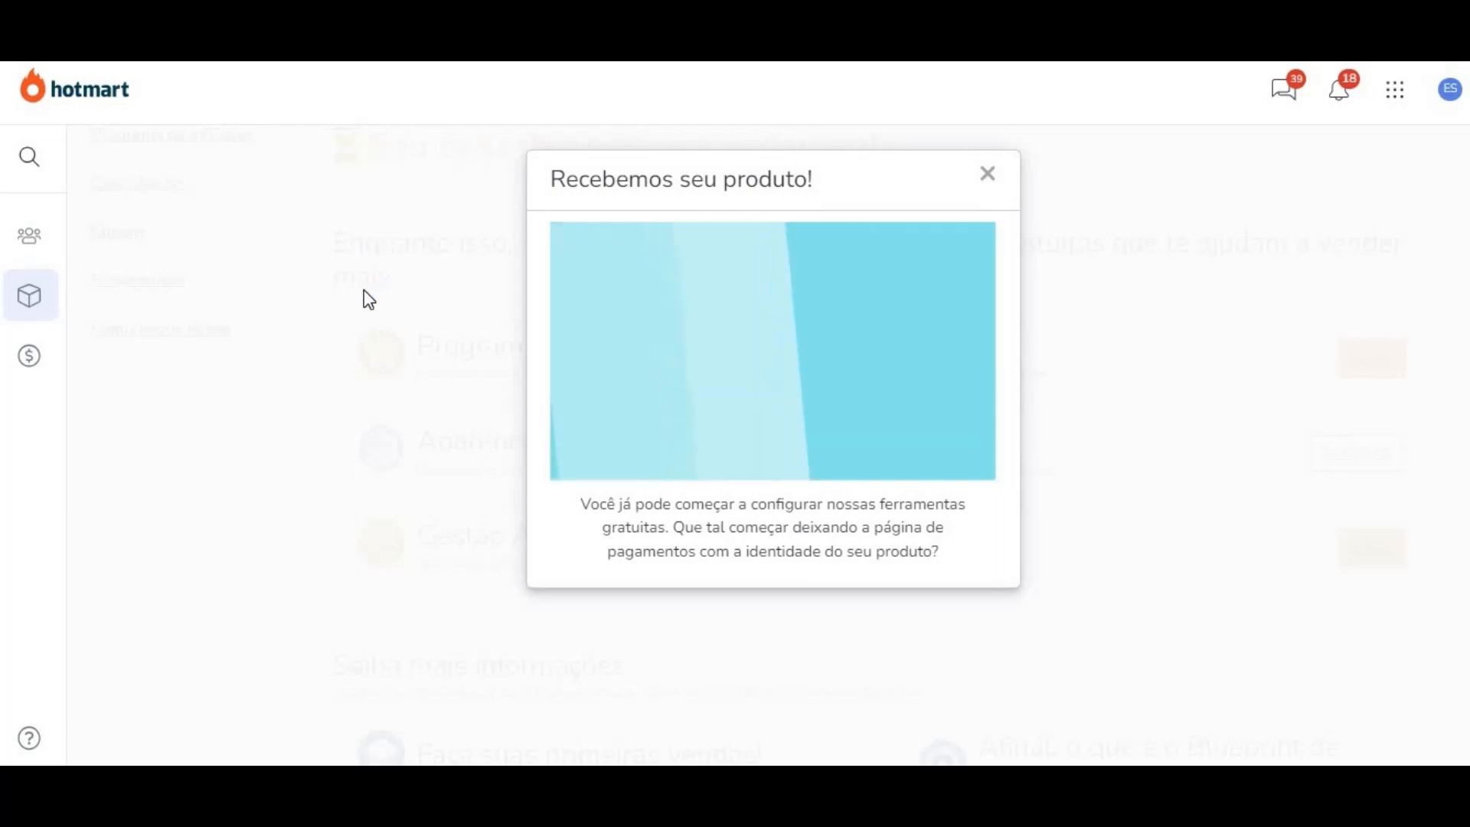